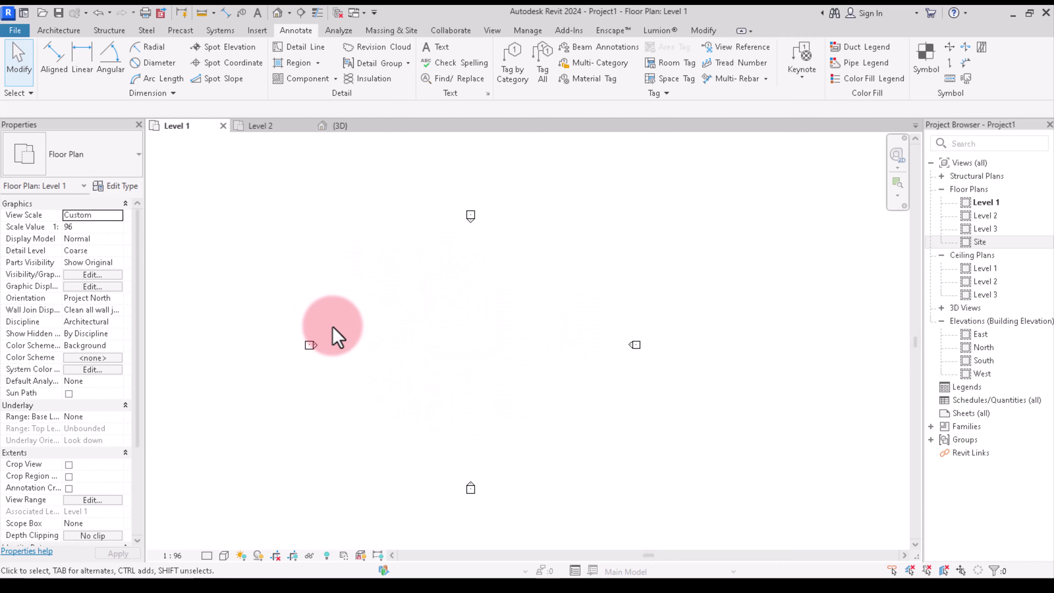
Switch the ribbon to the Architecture tab on the empty Level 1 plan
left_click(57, 34)
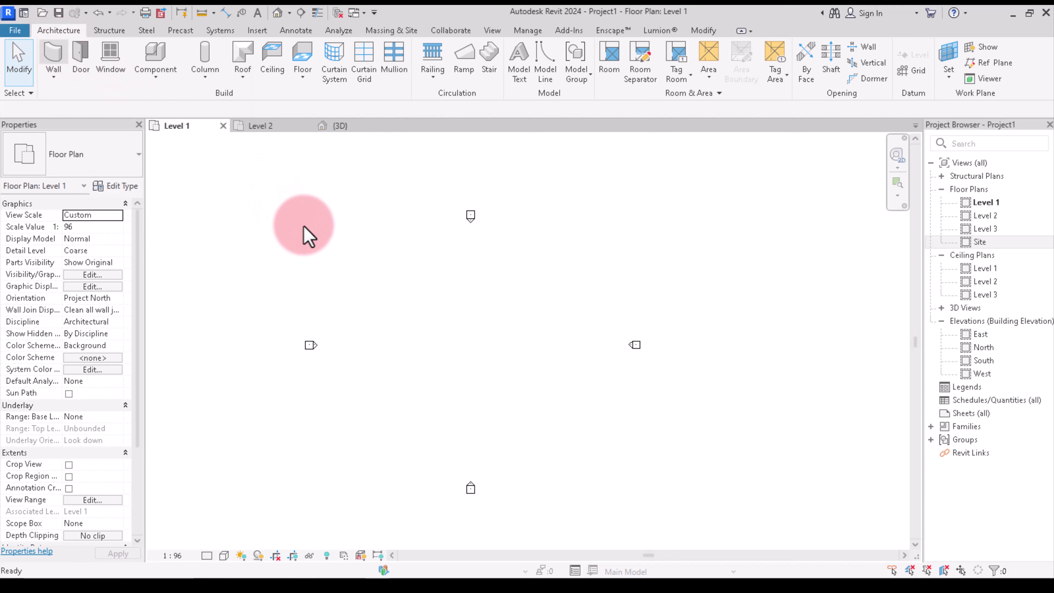
Start the Wall tool (WA) in Rectangle mode and abandon a first rectangle attempt
key("w")
key("a")
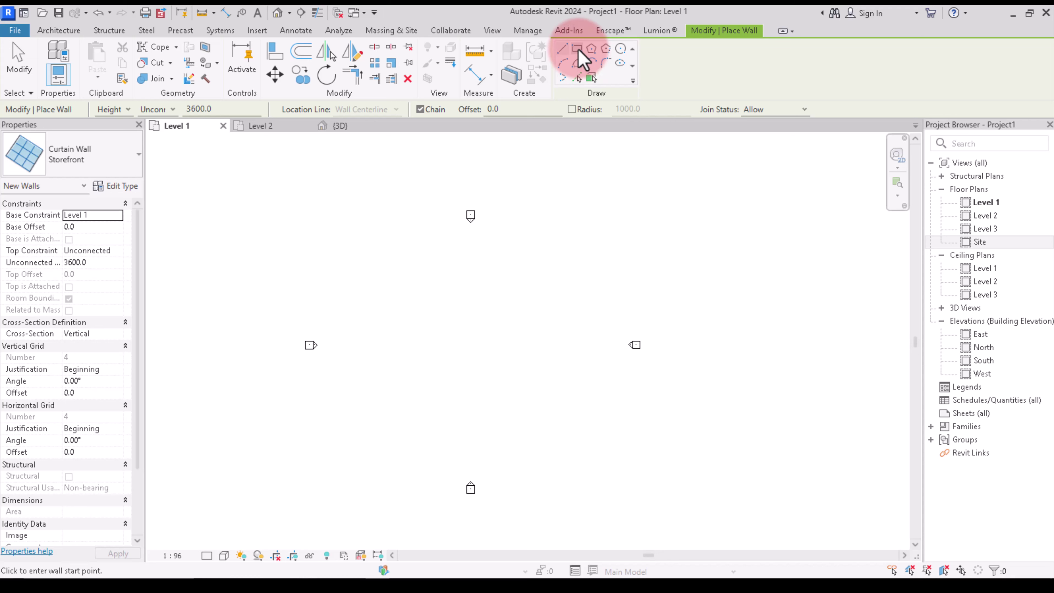
left_click(577, 50)
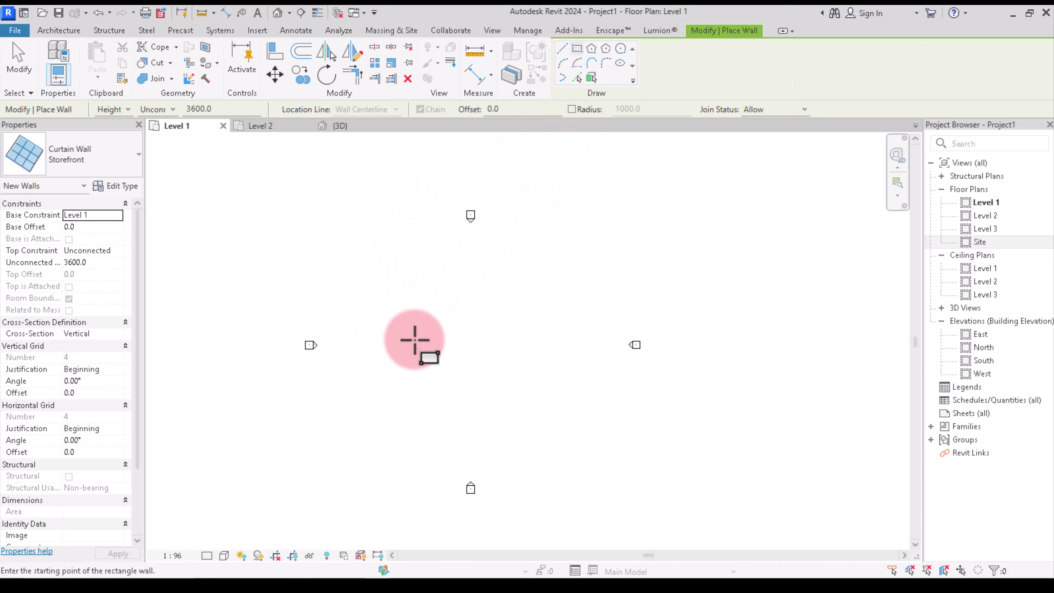
left_click(459, 262)
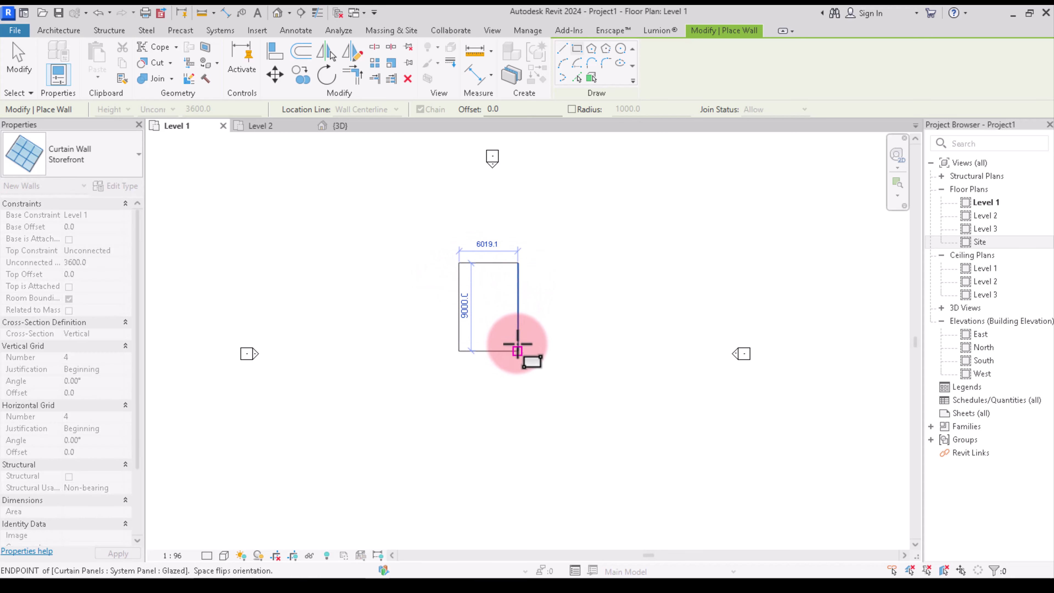
right_click(503, 279)
left_click(535, 286)
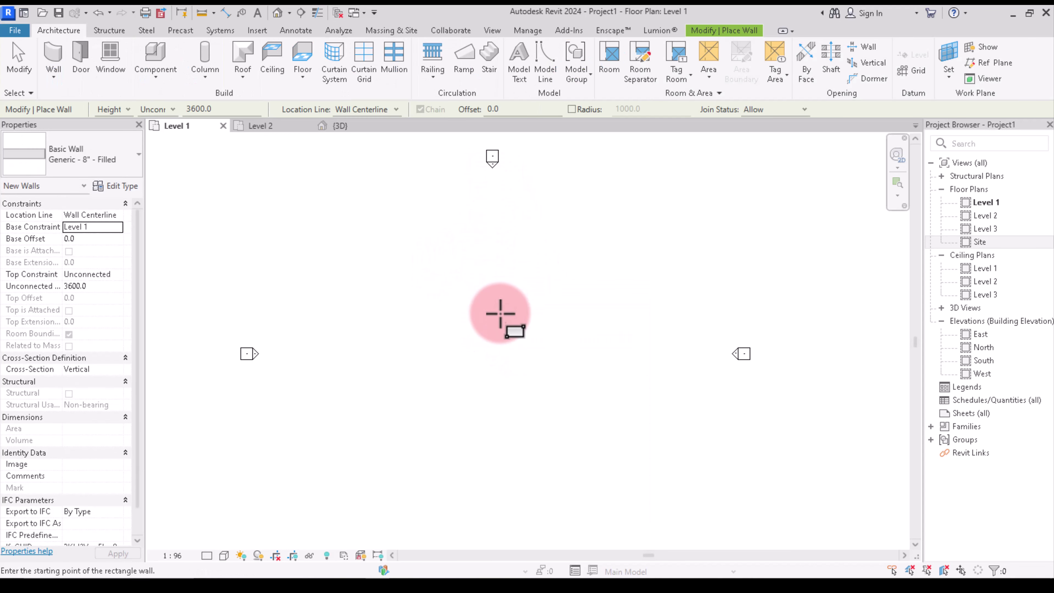
Draw the 9000 × 14000 rectangle of Generic 8" walls and end wall placement
left_click(441, 248)
scroll(489, 315, "up", 2)
scroll(529, 339, "down", 3)
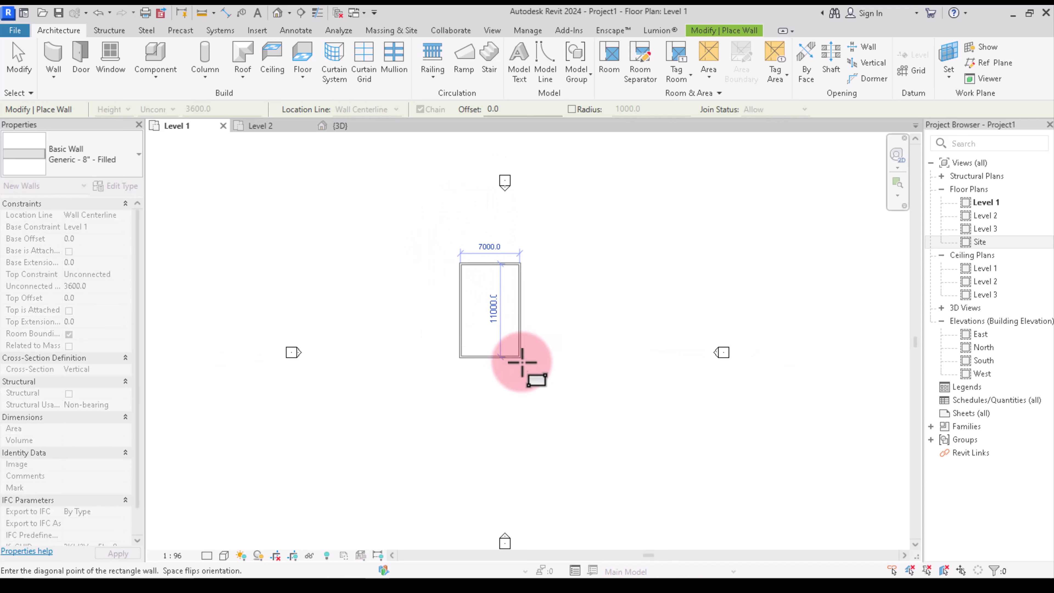
left_click(535, 382)
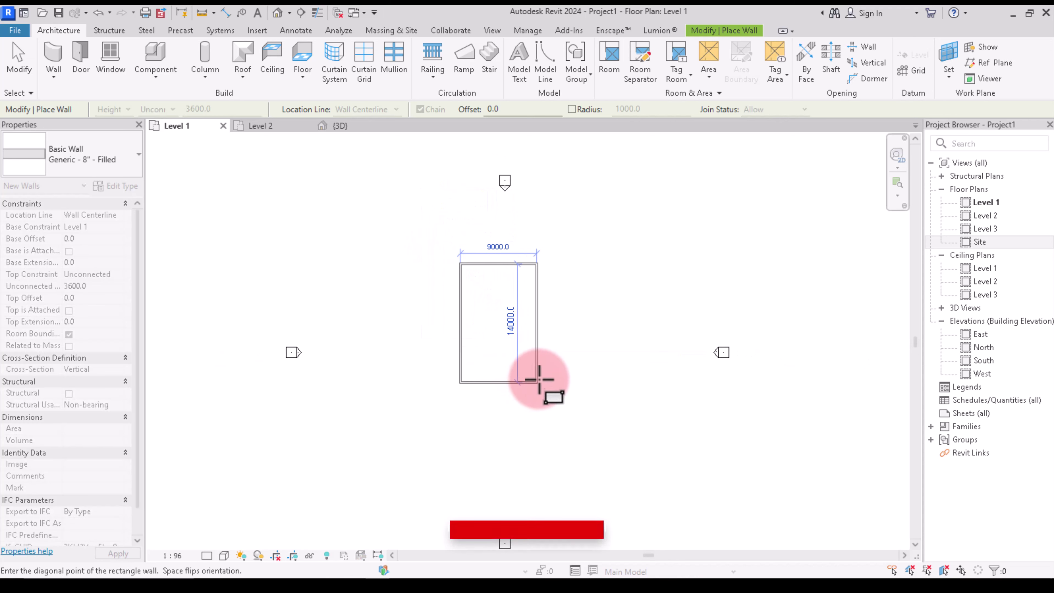
right_click(624, 236)
left_click(647, 244)
scroll(518, 303, "up", 2)
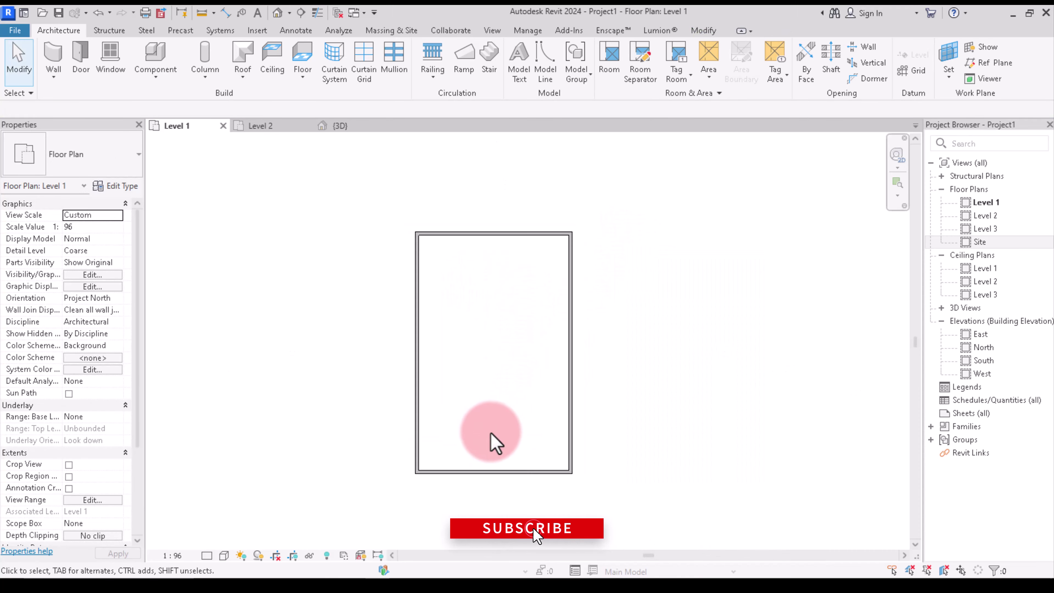
left_click(484, 472)
Clear the selection and start Wall: Architectural, closing Type Properties unchanged
scroll(482, 388, "up", 2)
scroll(540, 391, "down", 2)
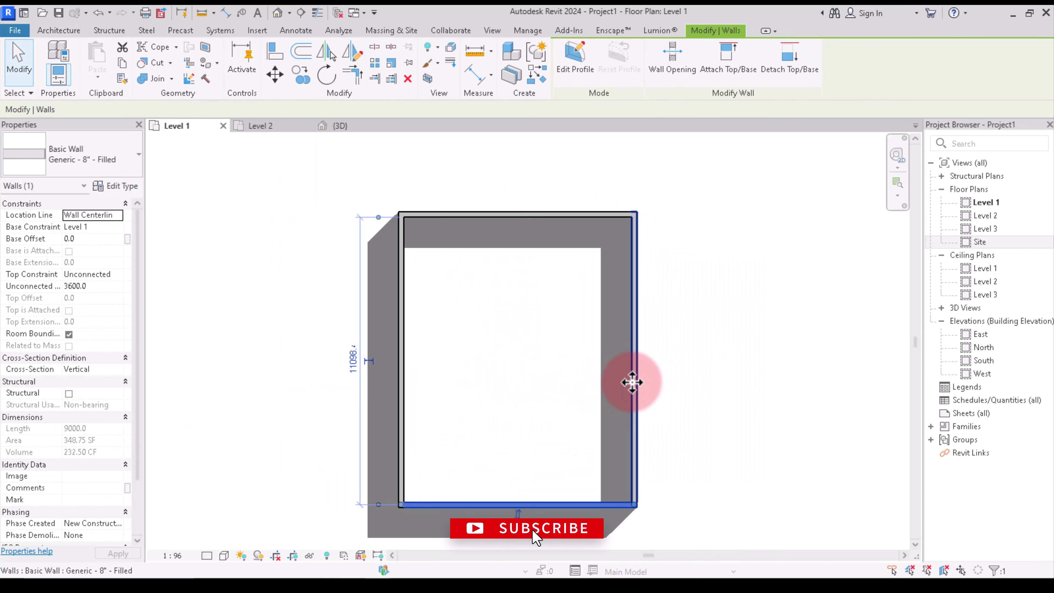
scroll(622, 382, "up", 2)
scroll(494, 389, "down", 3)
left_click(495, 388)
scroll(546, 363, "up", 2)
scroll(447, 306, "down", 2)
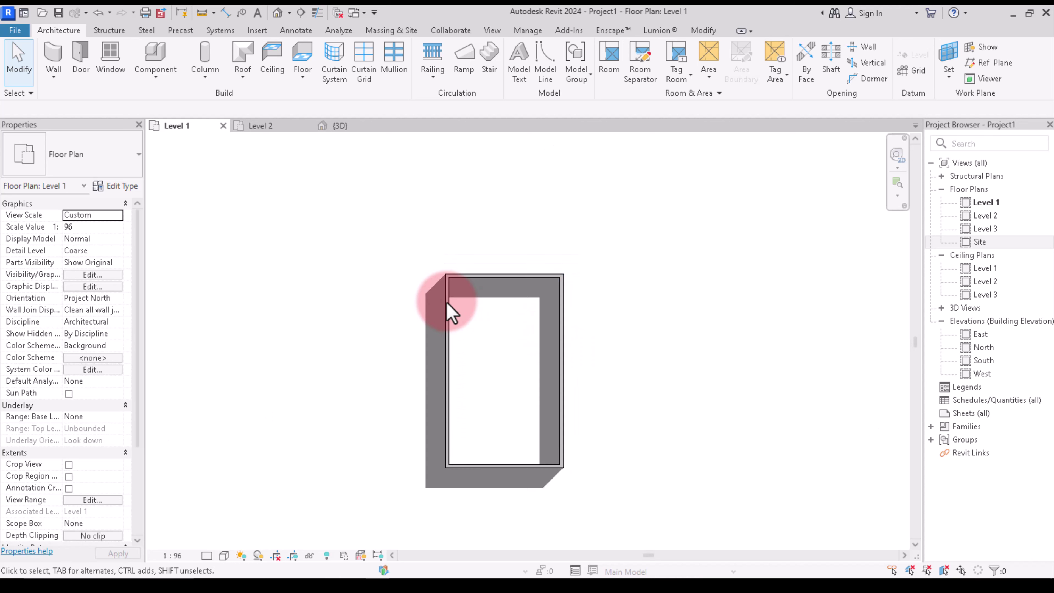
scroll(494, 295, "up", 2)
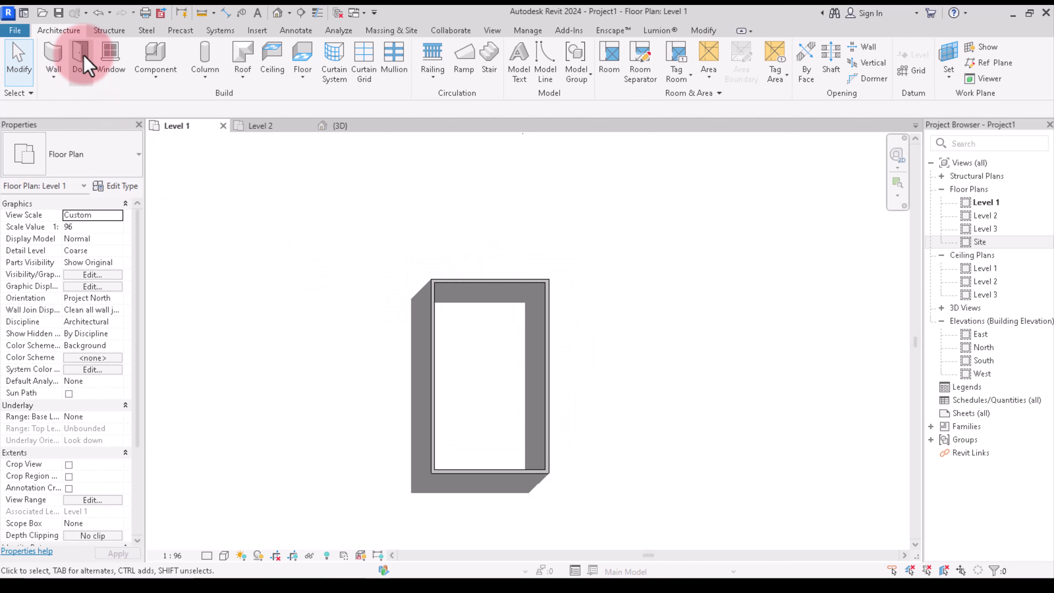
left_click(53, 77)
left_click(62, 62)
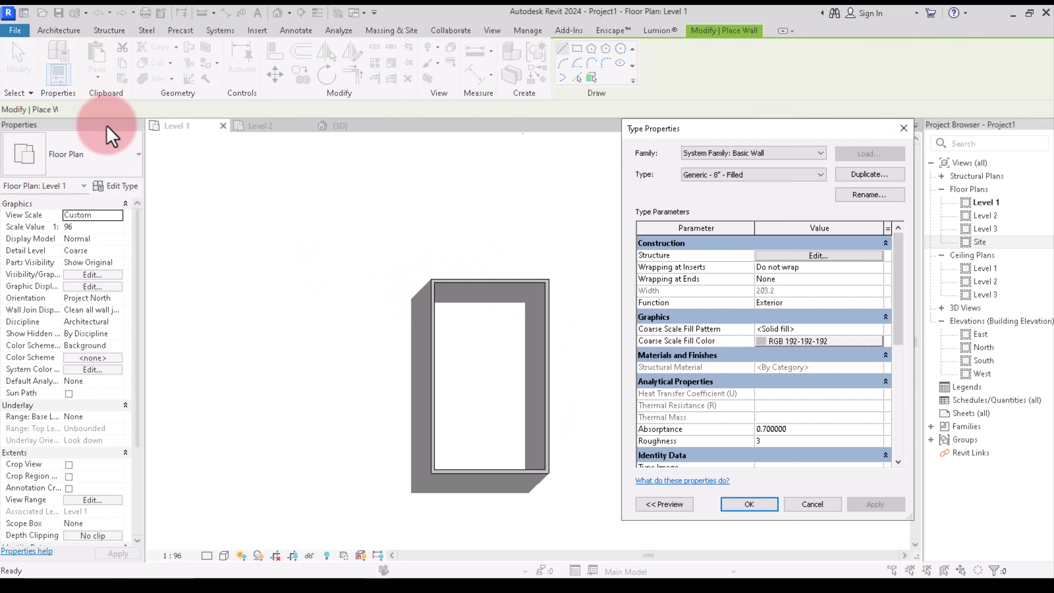
left_click(904, 128)
Choose Curtain Wall: Storefront in the Type Selector
left_click(58, 30)
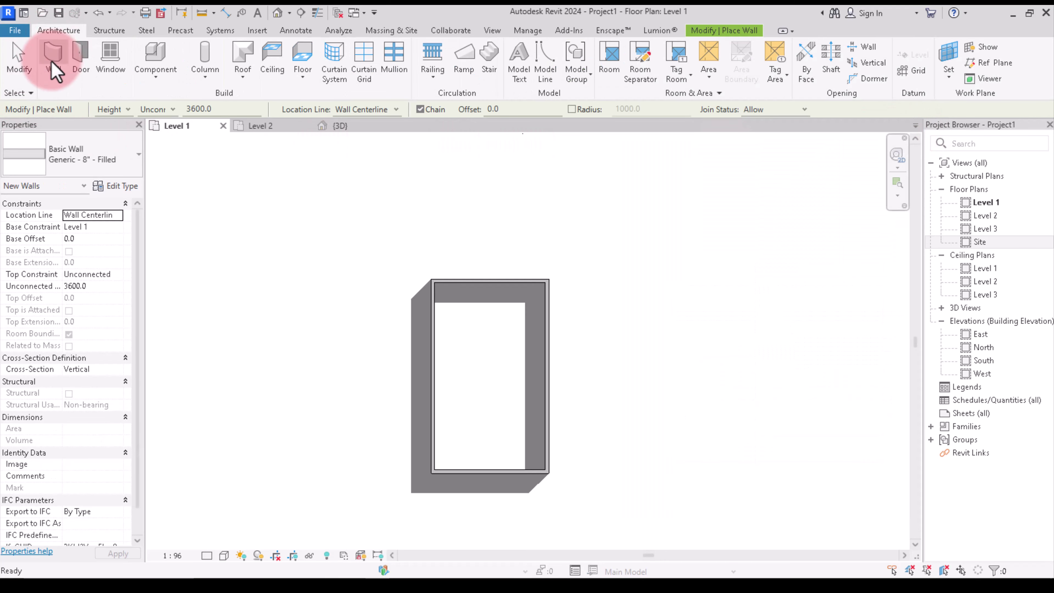
left_click(117, 156)
scroll(89, 348, "down", 5)
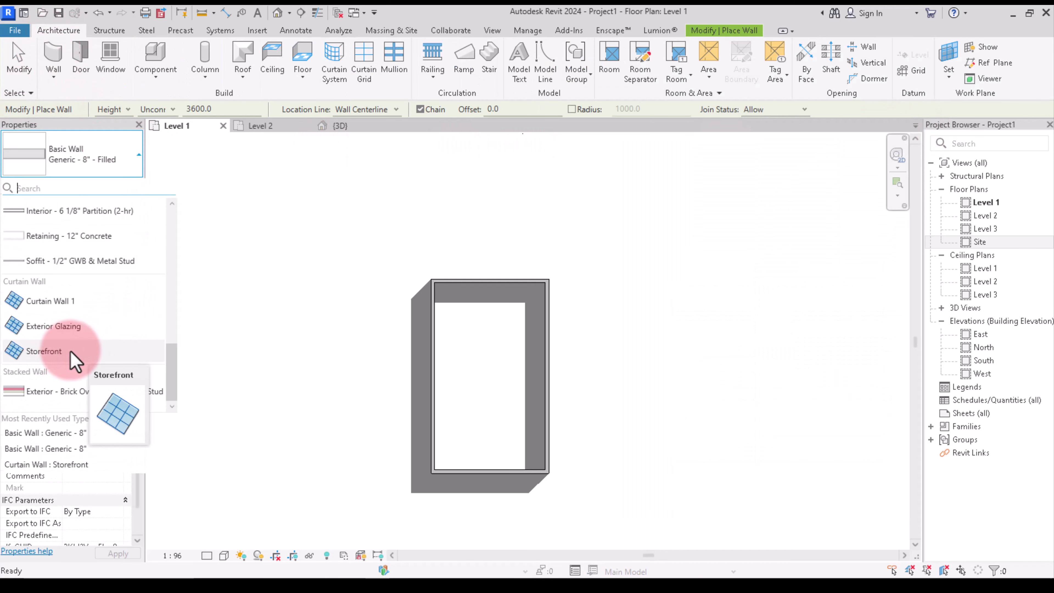
left_click(79, 351)
scroll(443, 205, "up", 3)
scroll(412, 231, "down", 2)
Draw a Storefront curtain wall between the two top corners of the rectangle
scroll(482, 275, "up", 2)
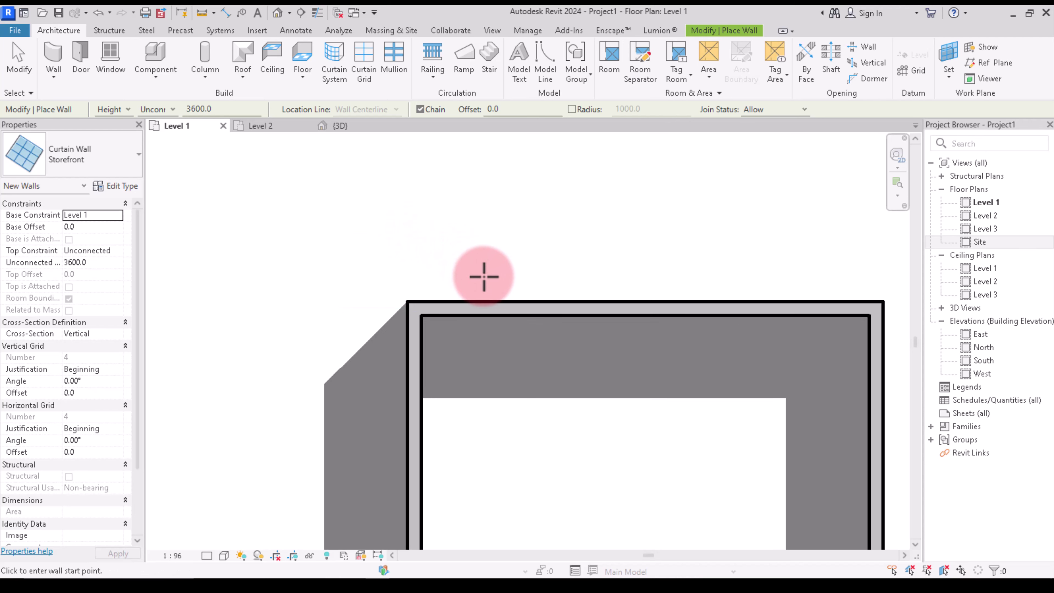
scroll(483, 275, "up", 2)
scroll(480, 322, "down", 1)
left_click(481, 322)
scroll(522, 325, "down", 3)
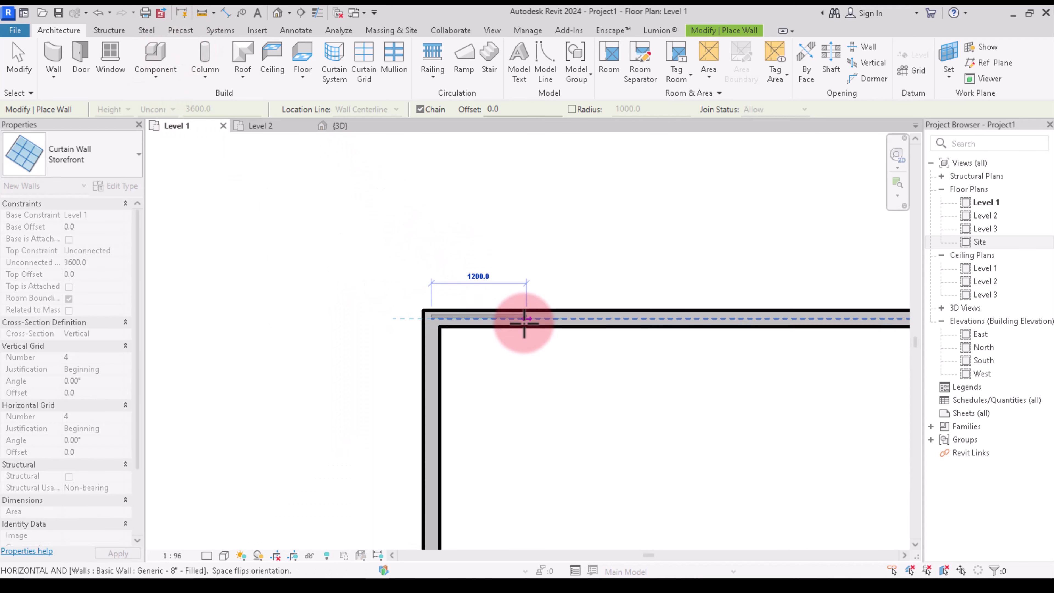
scroll(586, 328, "down", 3)
scroll(585, 327, "up", 3)
left_click(581, 310)
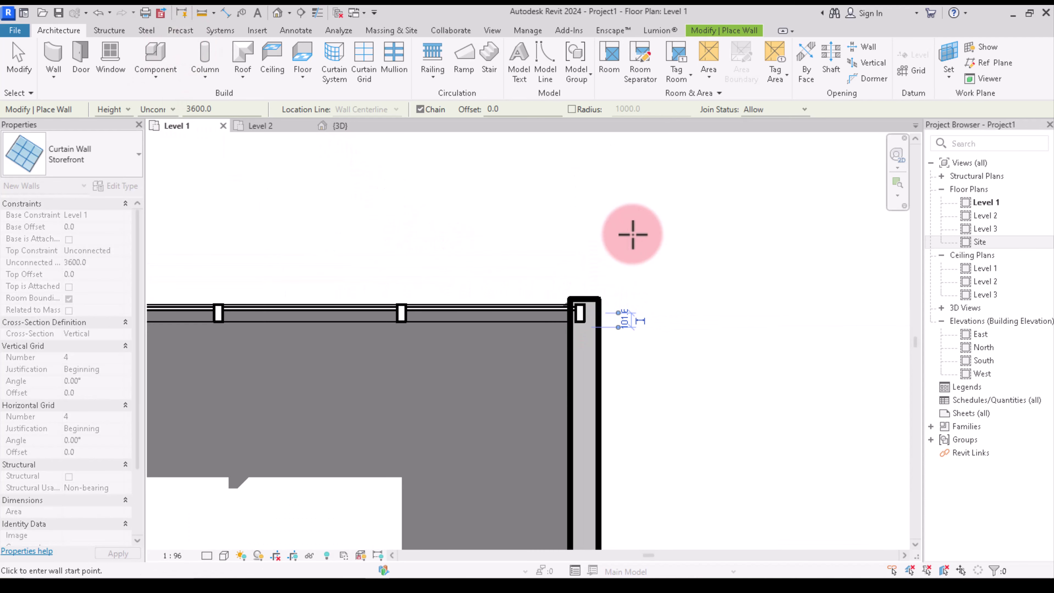
scroll(630, 233, "down", 3)
right_click(326, 232)
left_click(338, 243)
Check the new curtain wall in the {3D} view, then return to Level 1
left_click(340, 125)
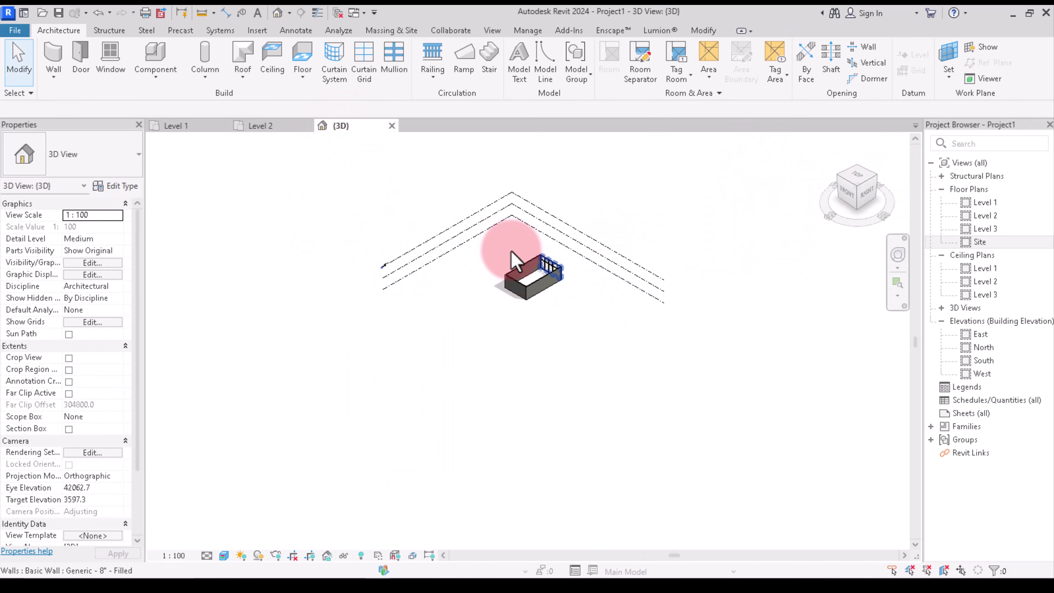
scroll(506, 247, "up", 5)
left_click(176, 125)
scroll(470, 227, "down", 3)
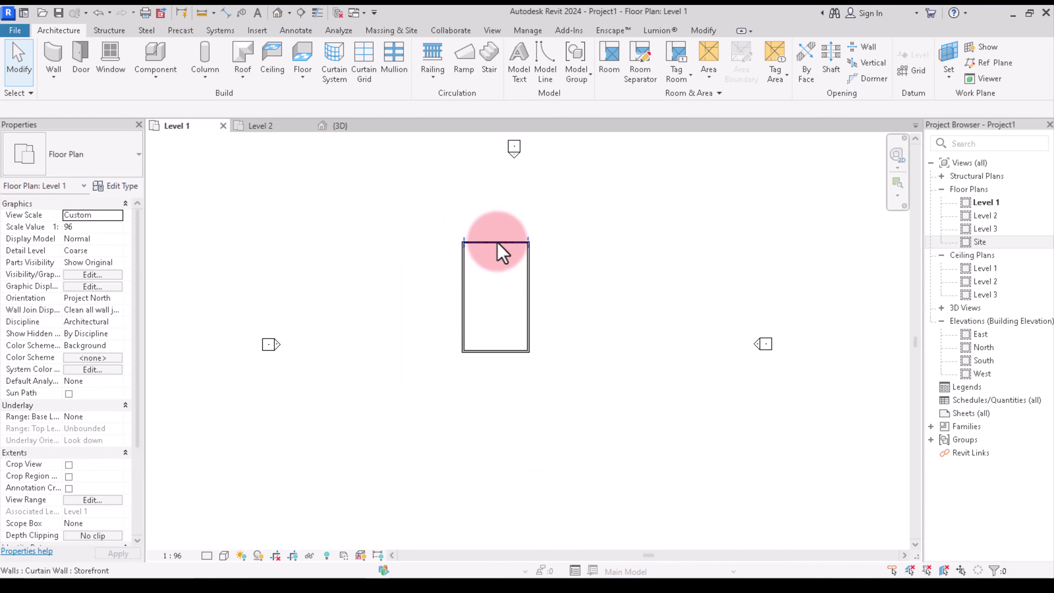
scroll(498, 243, "up", 3)
Drag the top curtain wall and the top basic wall downward, inside the room
left_click(476, 242)
left_click_drag(476, 243, 473, 286)
left_click(583, 341)
scroll(581, 349, "up", 2)
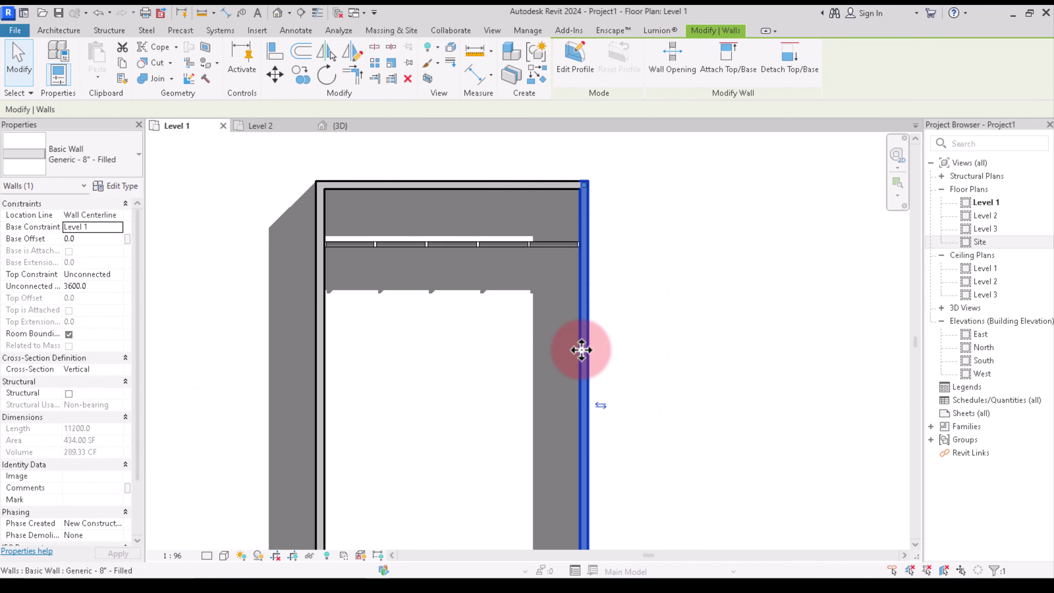
scroll(556, 346, "down", 5)
key("Escape")
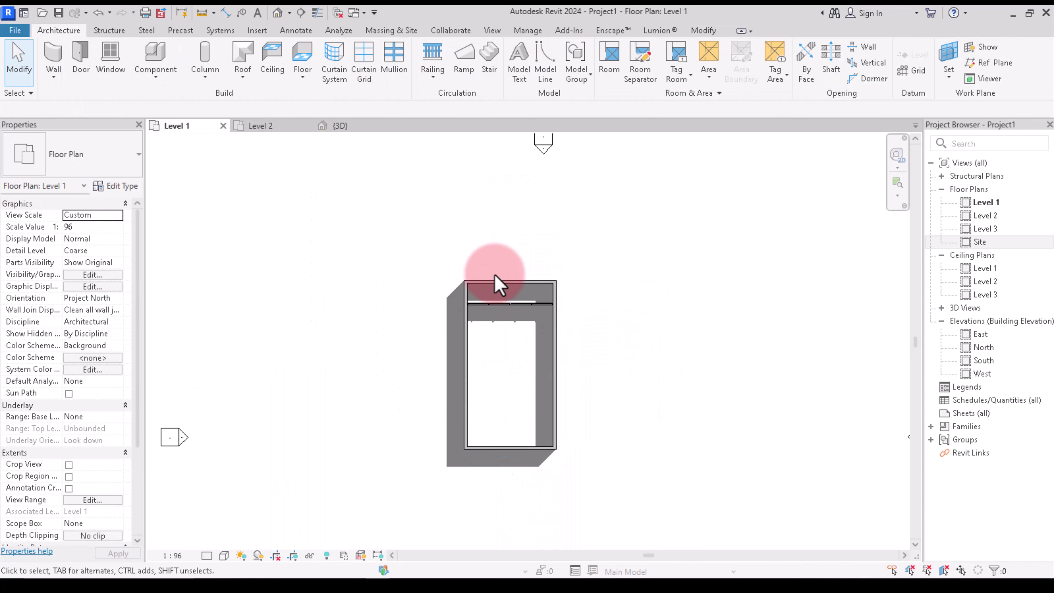
left_click(493, 282)
left_click_drag(493, 282, 493, 323)
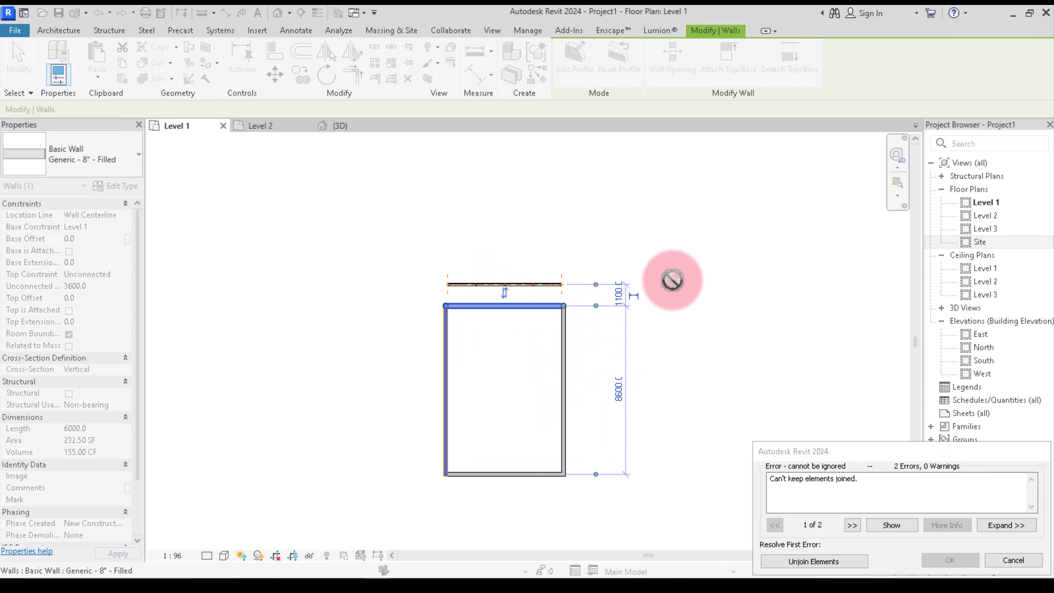
Resolve the join error by unjoining the walls and clear the selection
left_click(865, 561)
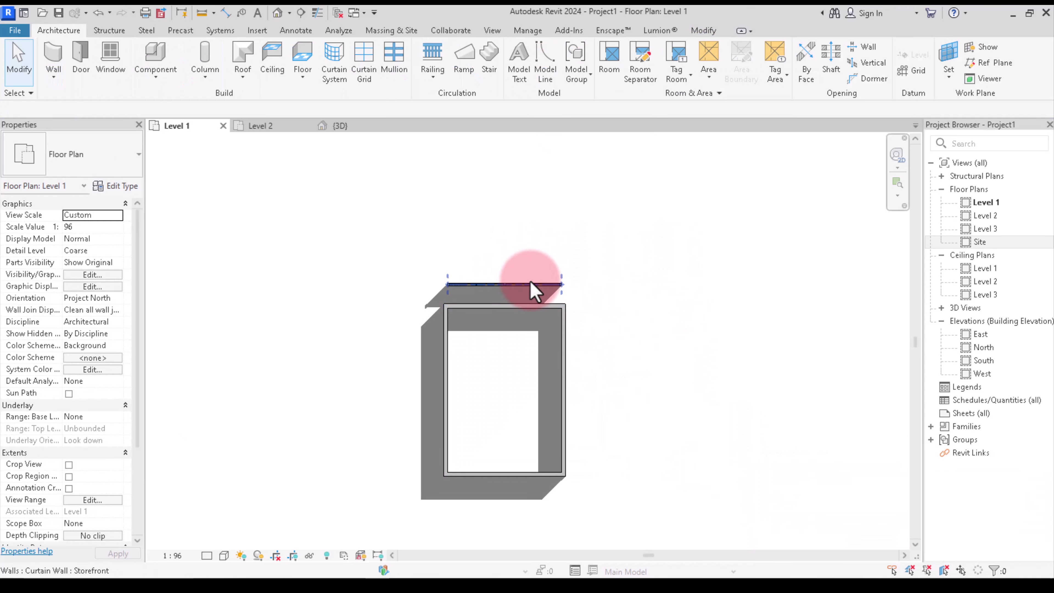
left_click(535, 292)
key("Escape")
Start a new rectangular wall and place its first corner on Level 1
left_click(52, 53)
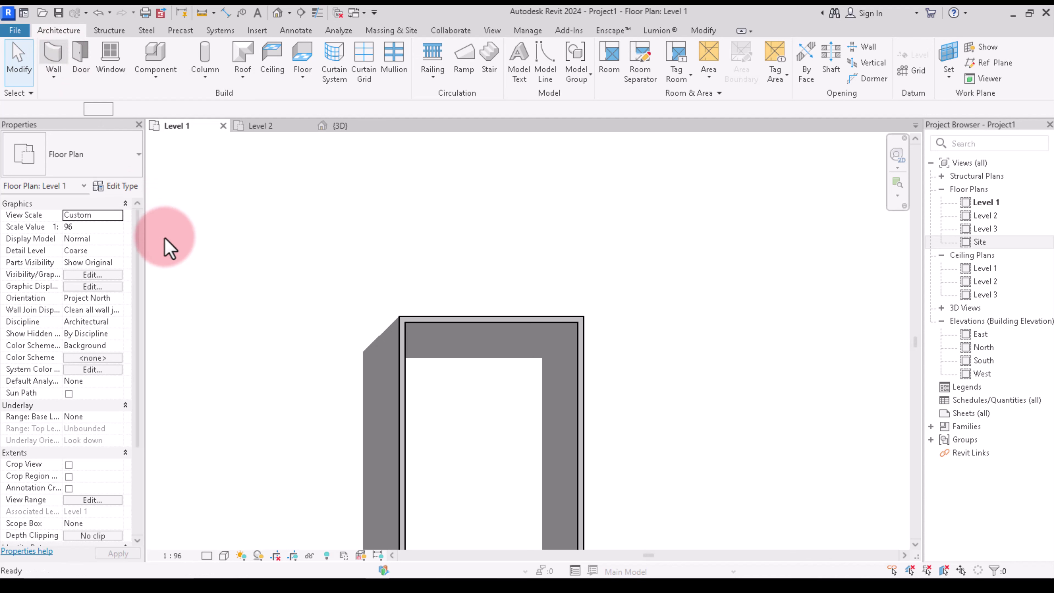
left_click(117, 215)
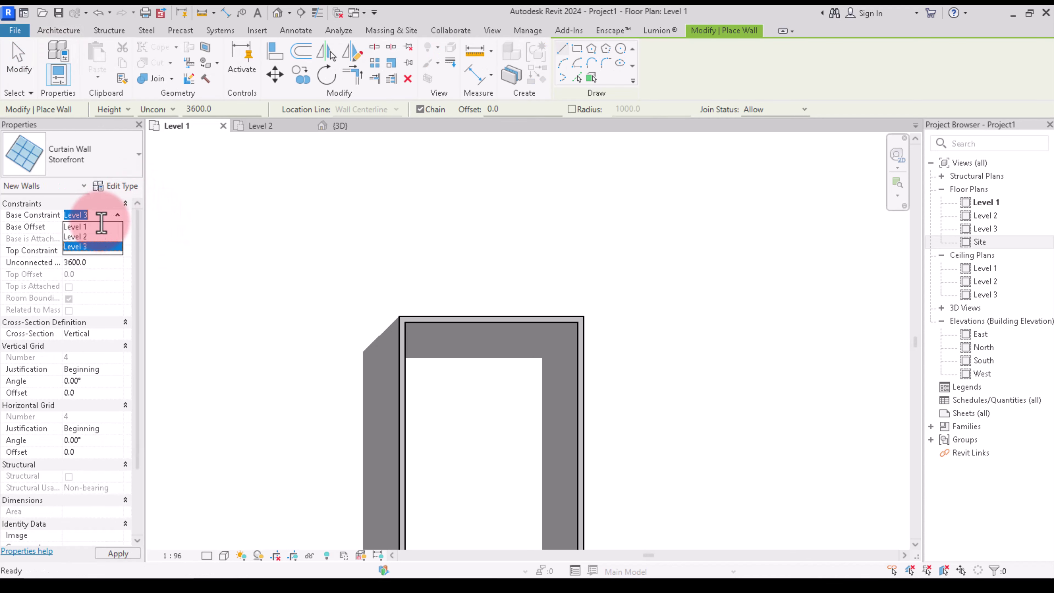
left_click(576, 49)
left_click(416, 318)
scroll(384, 336, "up", 3)
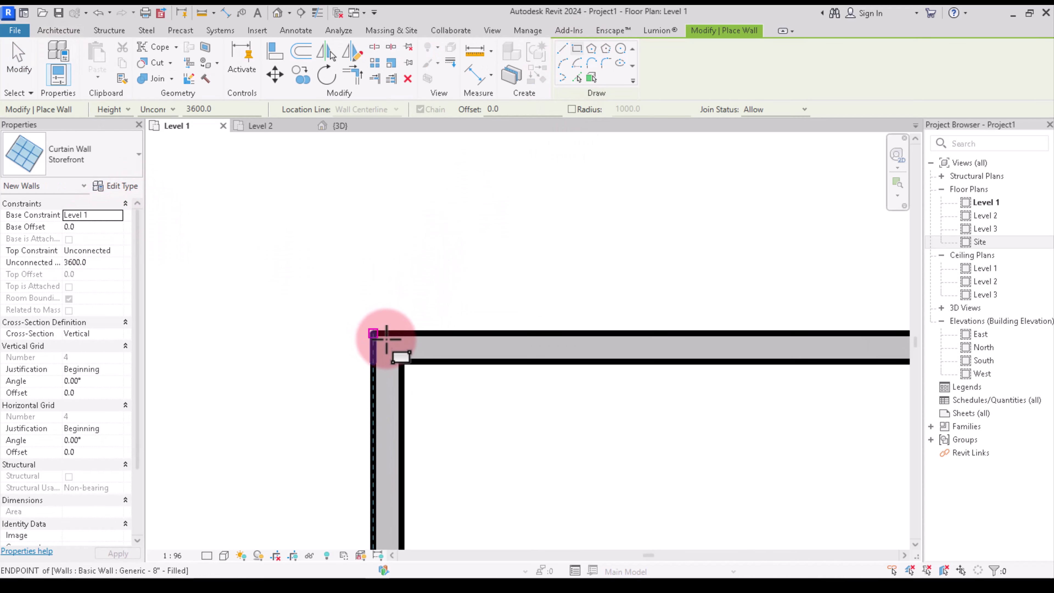
scroll(440, 400, "down", 3)
scroll(545, 353, "up", 6)
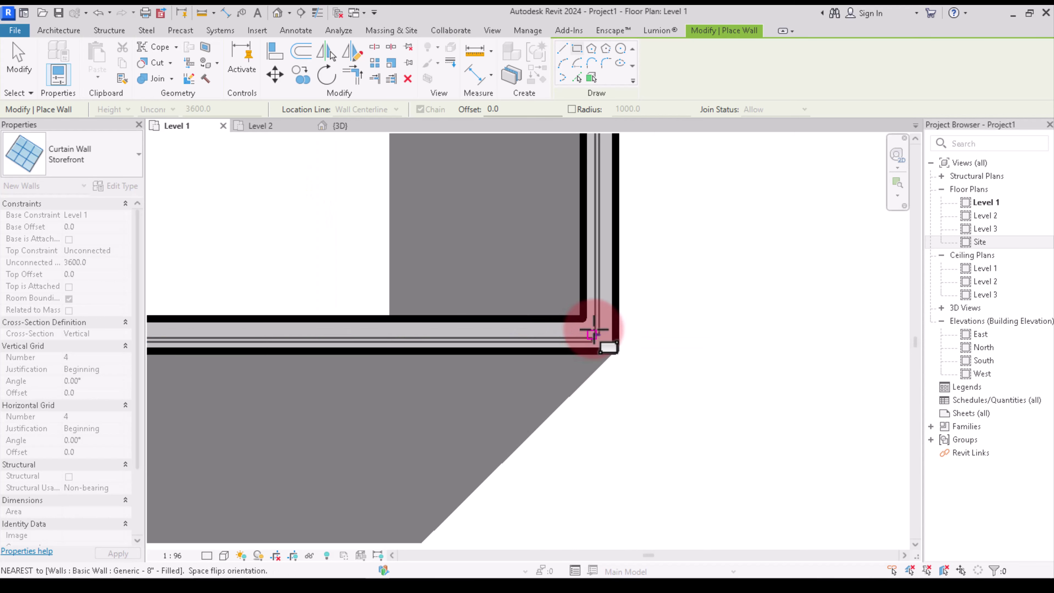
scroll(478, 402, "down", 5)
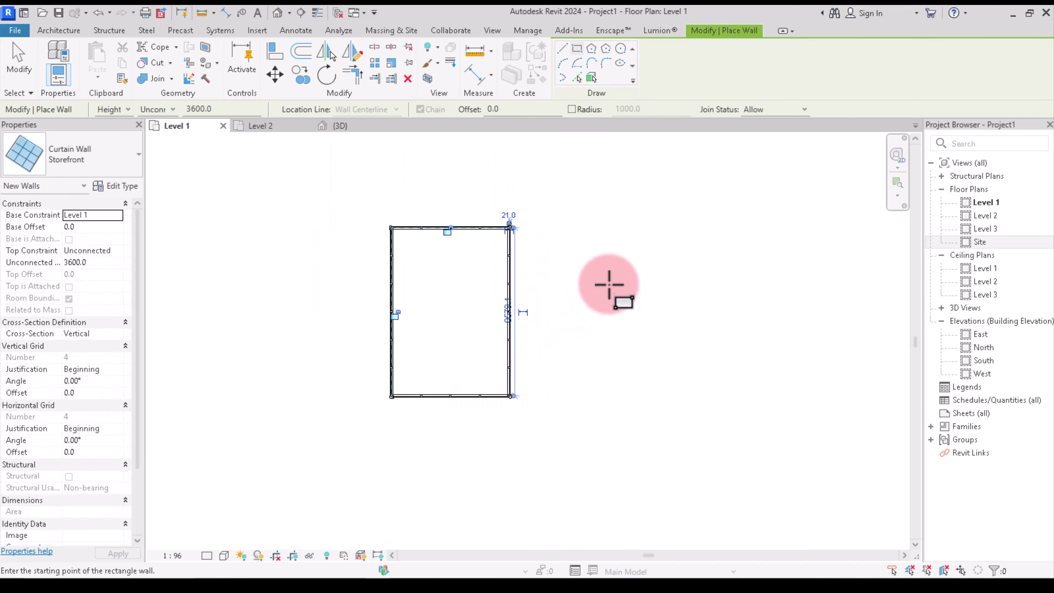
In the {3D} view, set the new walls' base level to Level 2 and end the Wall command
left_click(338, 126)
scroll(744, 294, "up", 2)
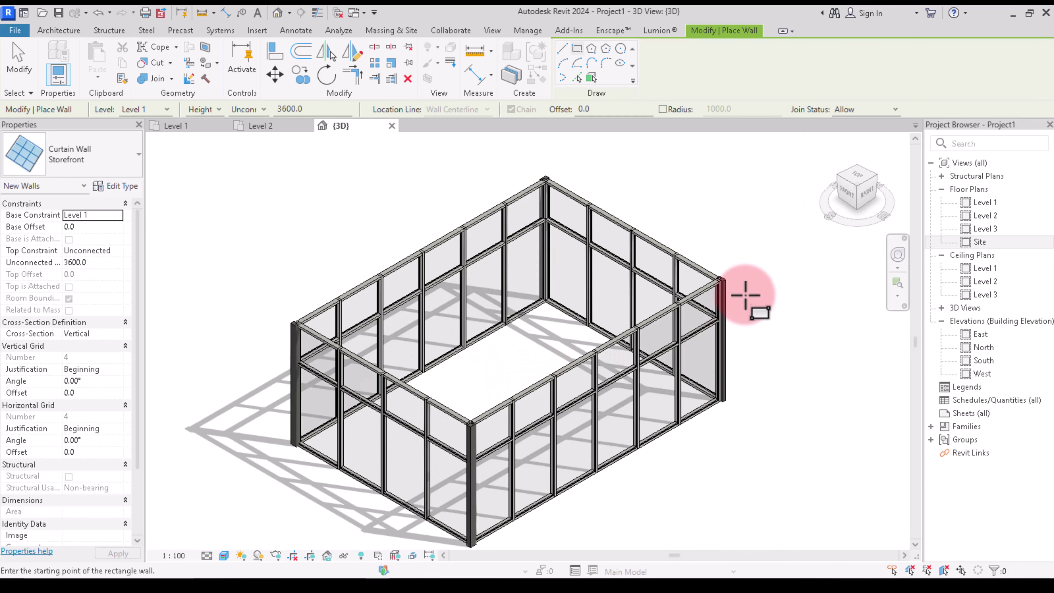
scroll(738, 322, "up", 4)
scroll(746, 328, "down", 5)
scroll(748, 329, "down", 1)
right_click(231, 285)
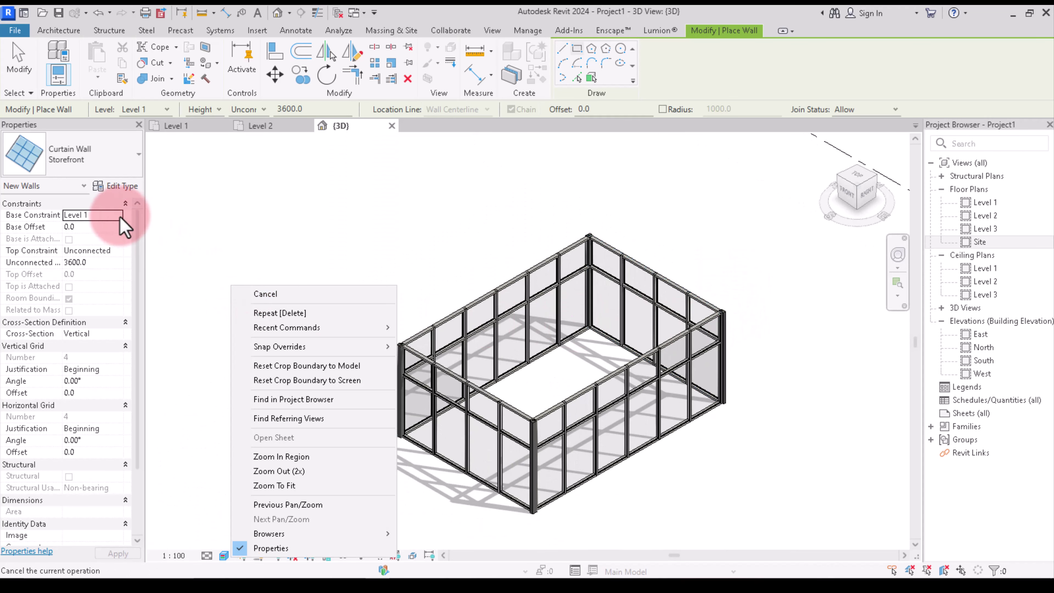
left_click(112, 215)
left_click(83, 237)
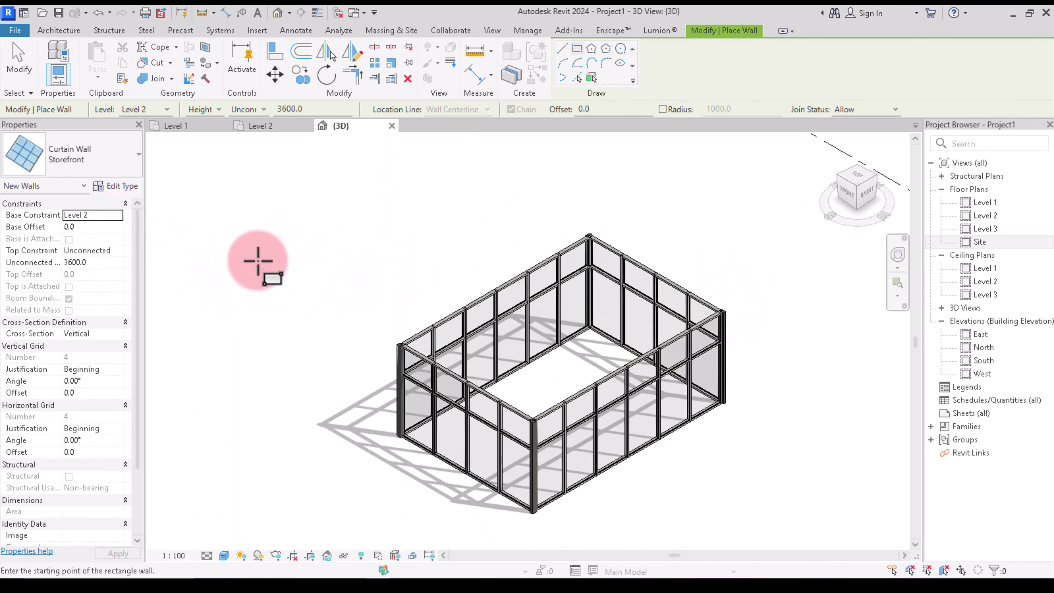
key("Escape")
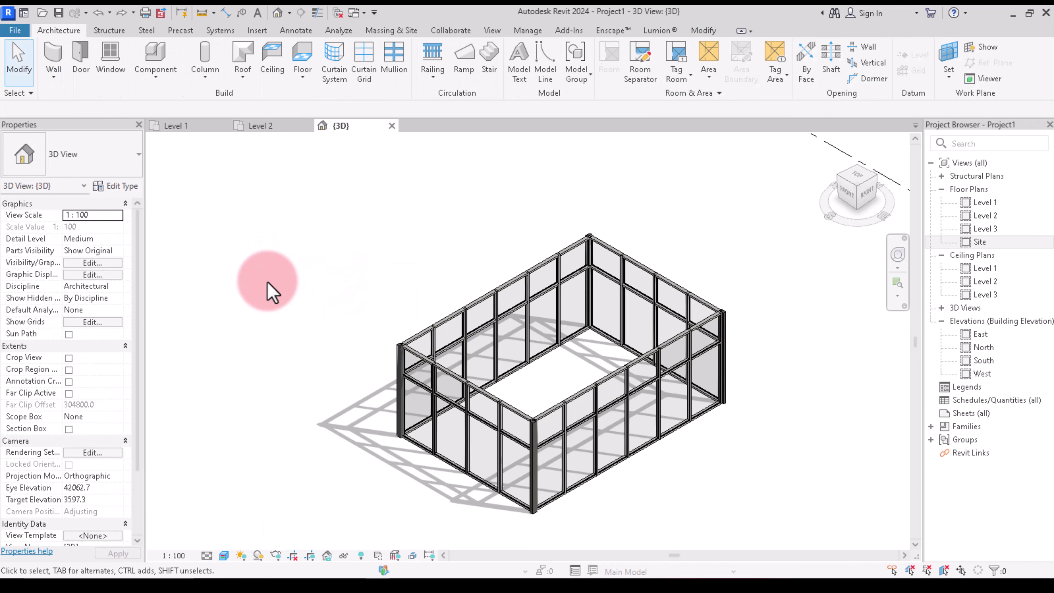
Open the Level 2 plan, then start and cancel the Wall tool
left_click(260, 125)
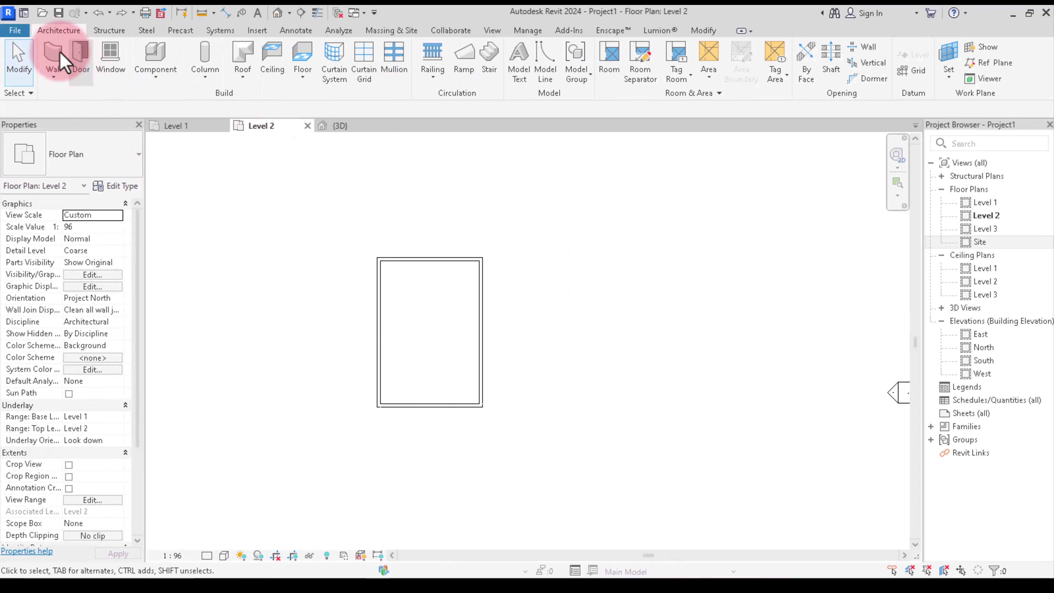
key("w")
key("a")
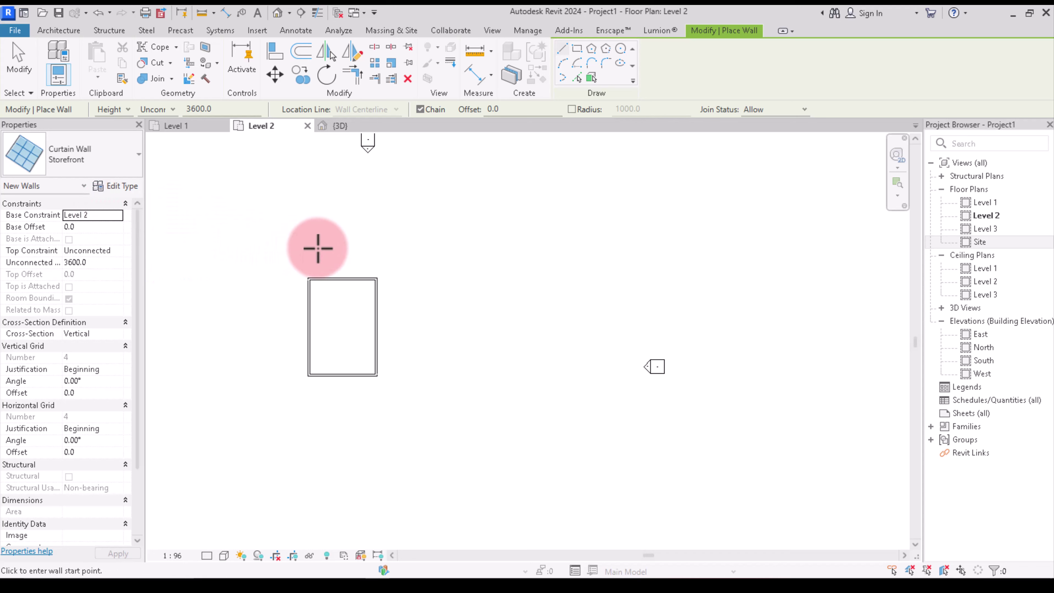
right_click(290, 237)
left_click(289, 240)
Window-select the four walls and paste them aligned to Level 2
left_click_drag(275, 245, 431, 429)
scroll(296, 266, "up", 2)
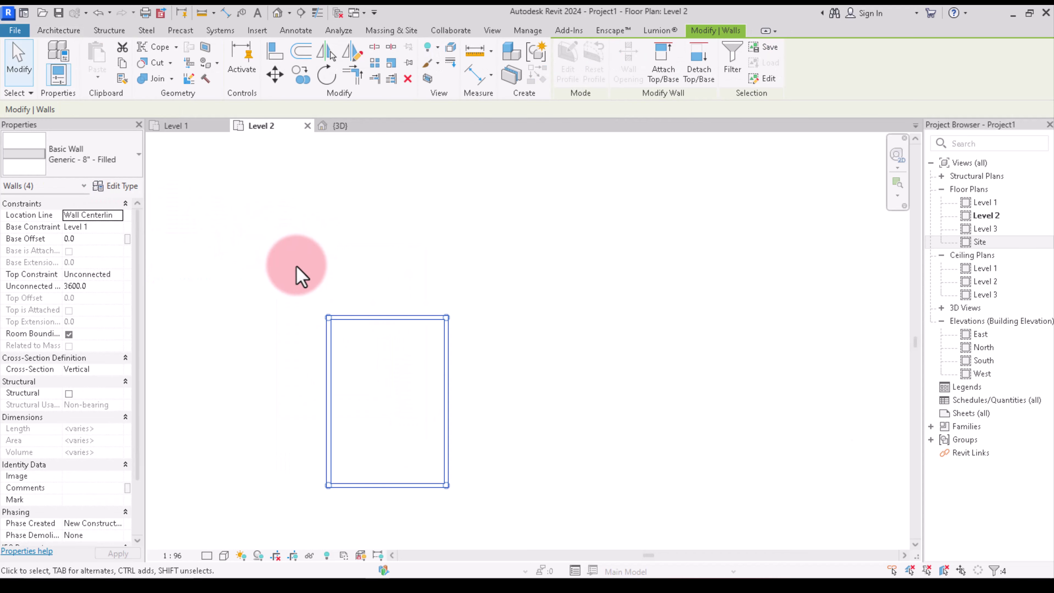
left_click(104, 85)
left_click(183, 126)
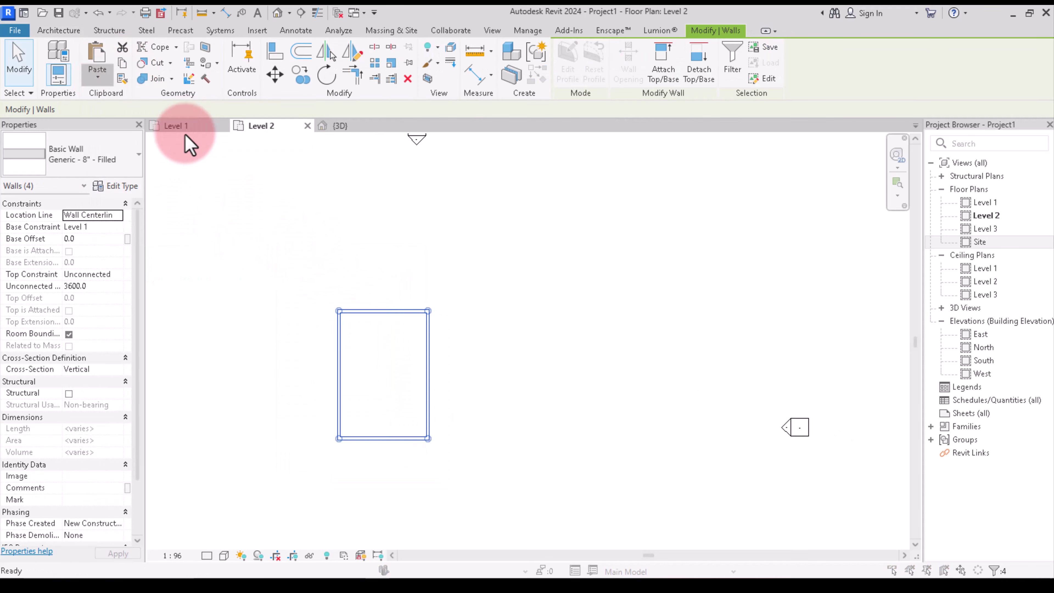
left_click(460, 221)
left_click(515, 397)
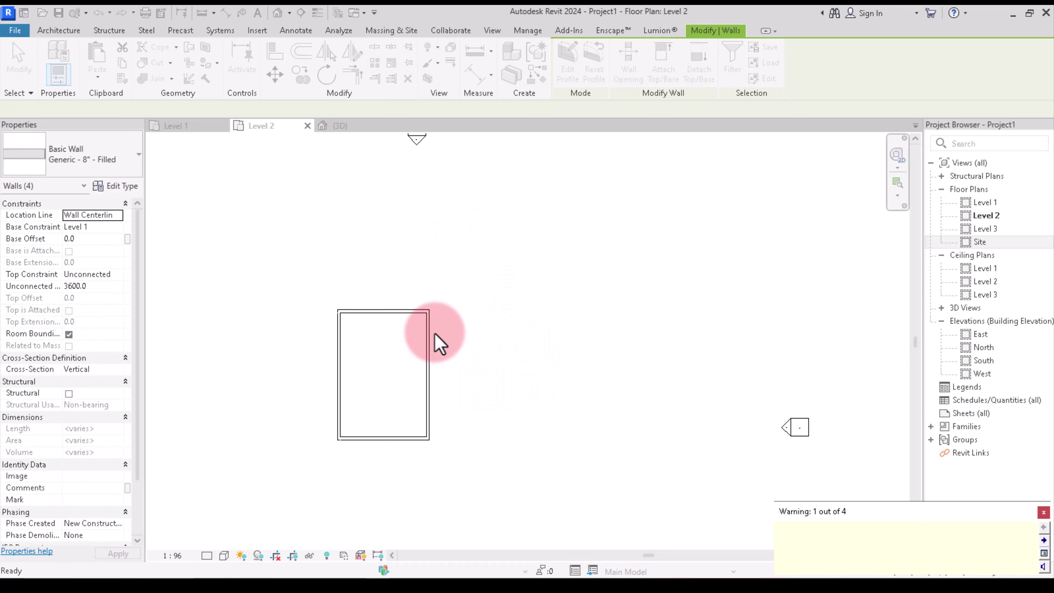
Change the walls to Storefront, then retry Aligned to Selected Levels from the {3D} view
left_click(129, 170)
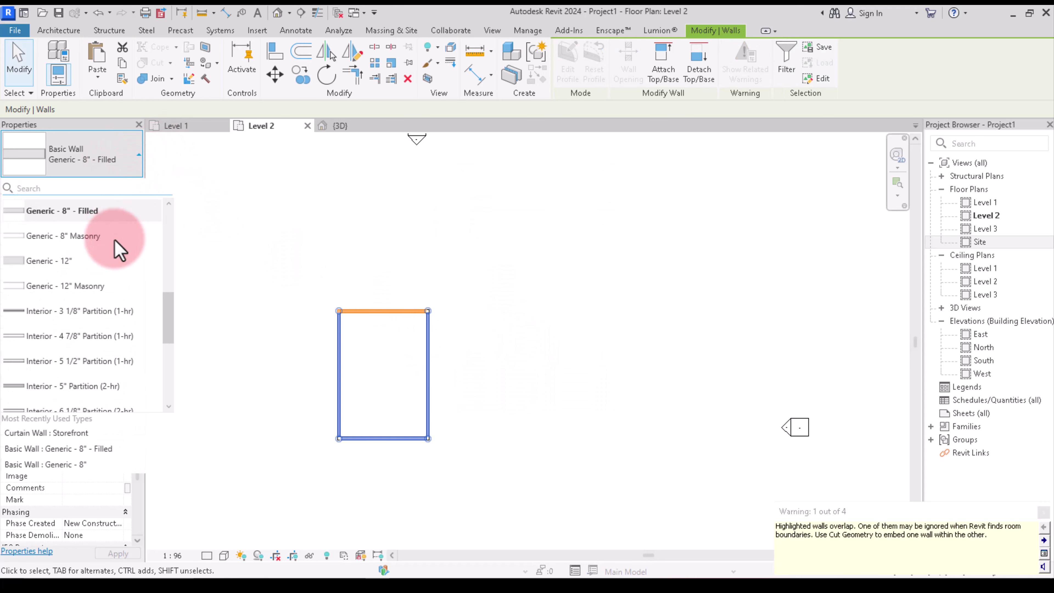
left_click(81, 353)
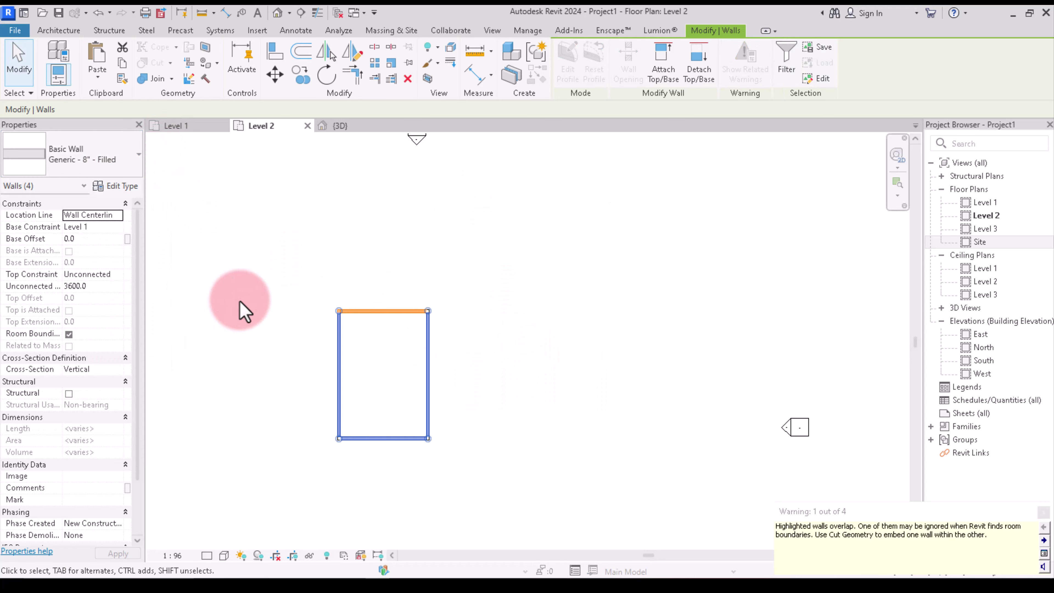
left_click(338, 126)
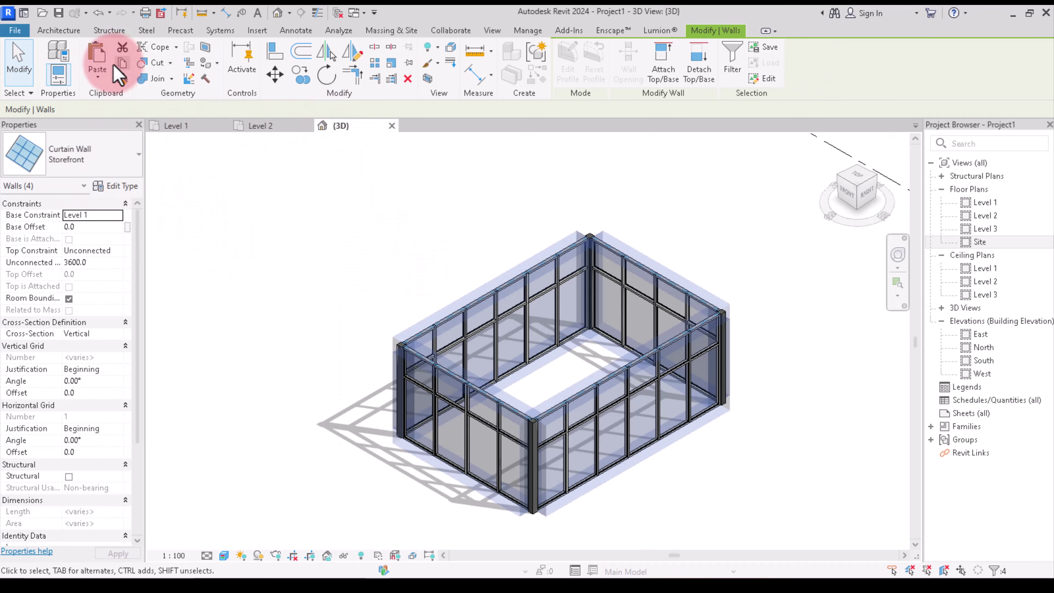
left_click(98, 78)
left_click(137, 122)
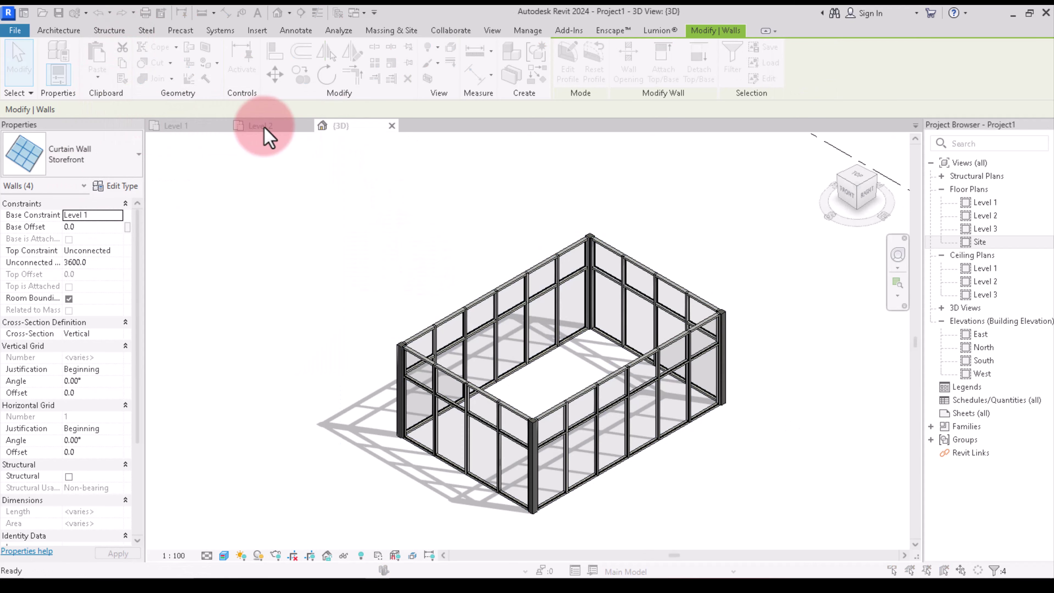
left_click(482, 229)
key("Return")
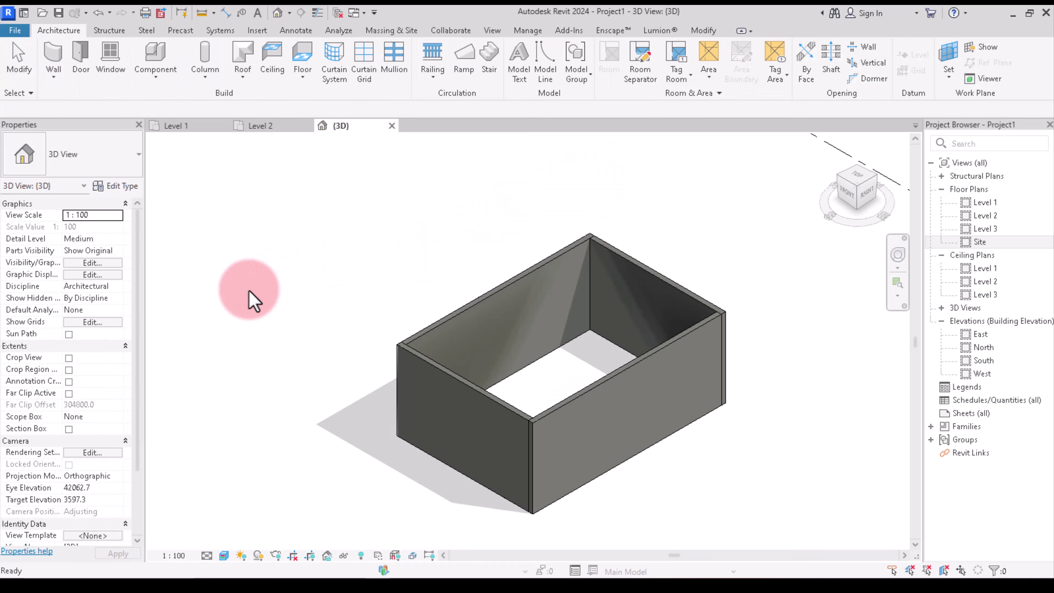
Window-select the ground-floor walls and paste them aligned to Level 2
left_click(269, 126)
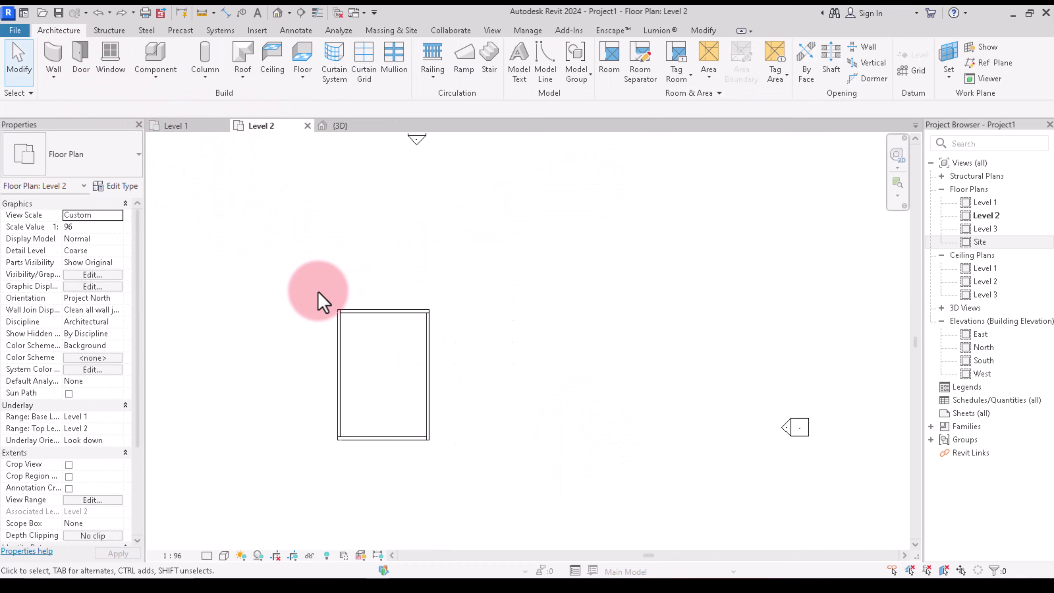
left_click_drag(342, 281, 473, 478)
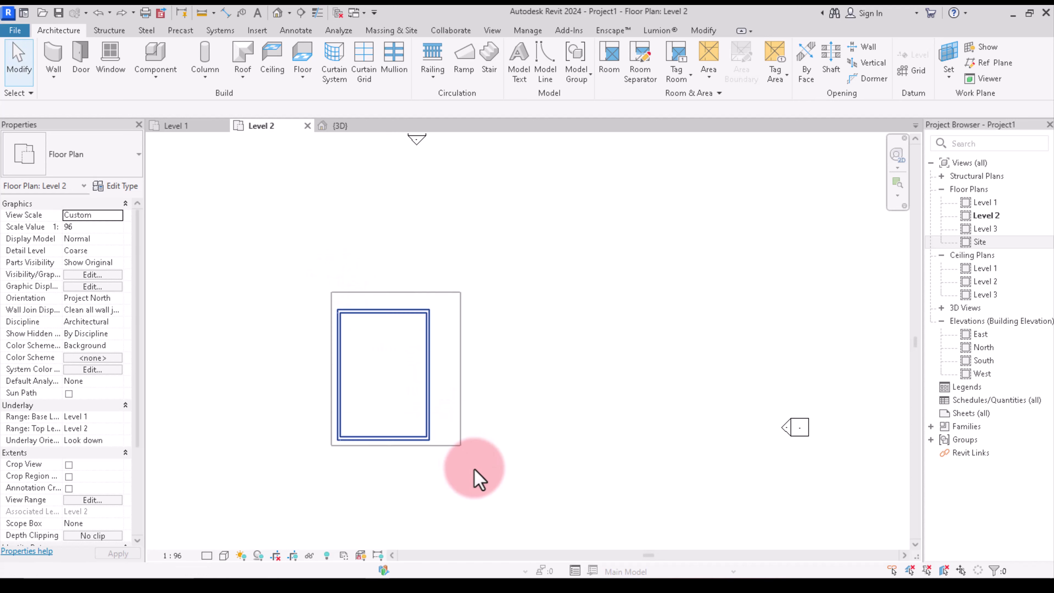
left_click(93, 82)
left_click(146, 120)
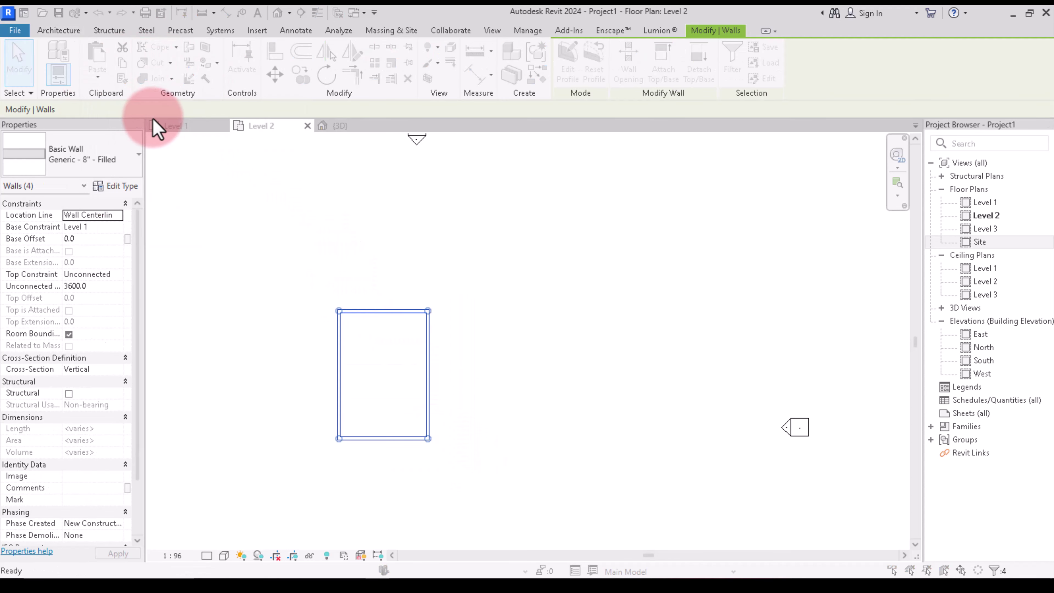
left_click(459, 221)
left_click(516, 396)
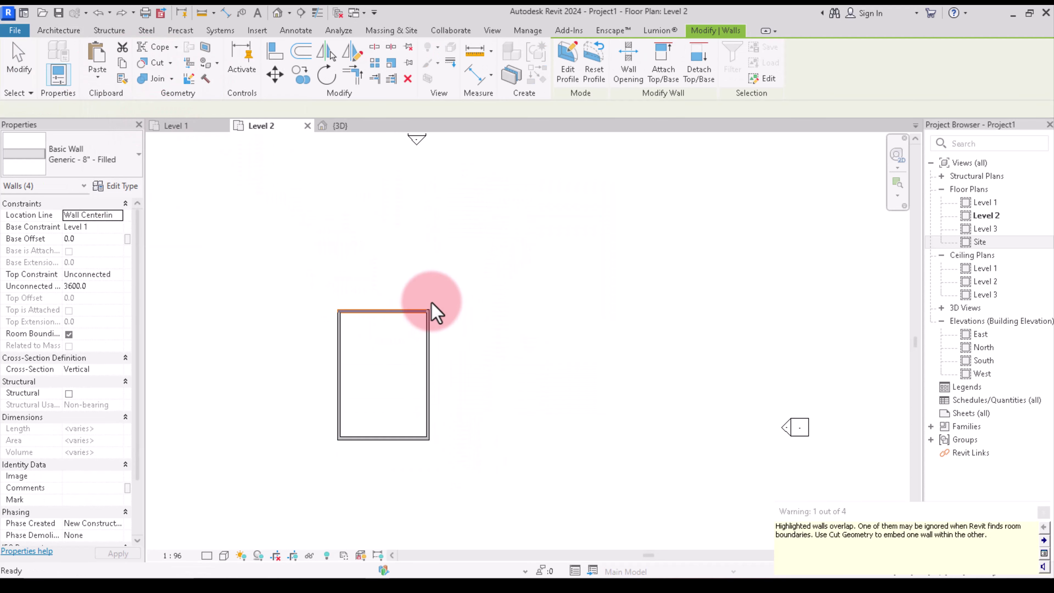
Make the pasted upper walls Curtain Wall: Storefront and orbit the {3D} view to check them
left_click(343, 133)
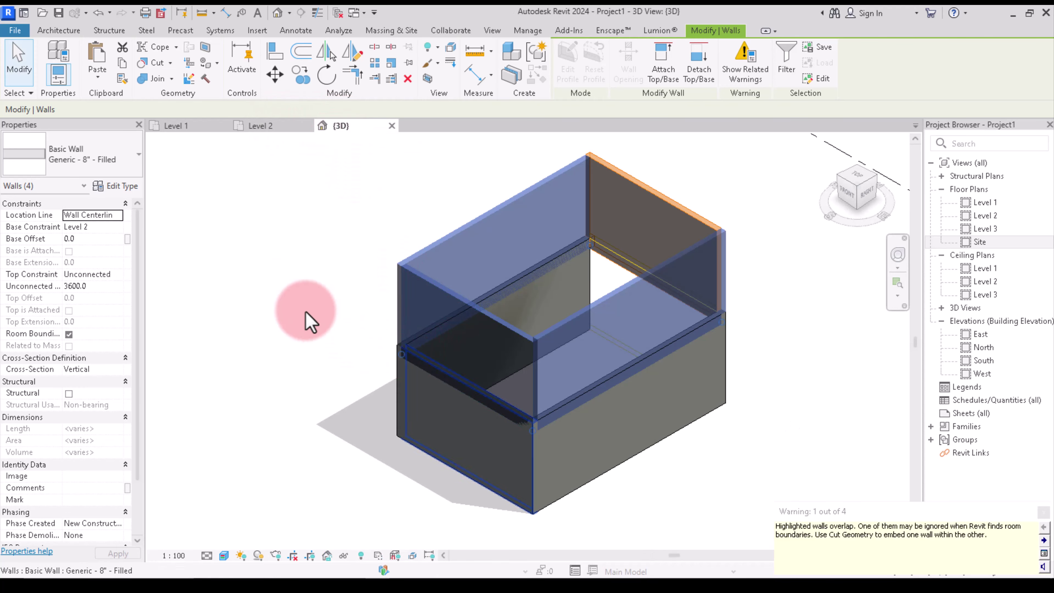
left_click(123, 159)
left_click(92, 355)
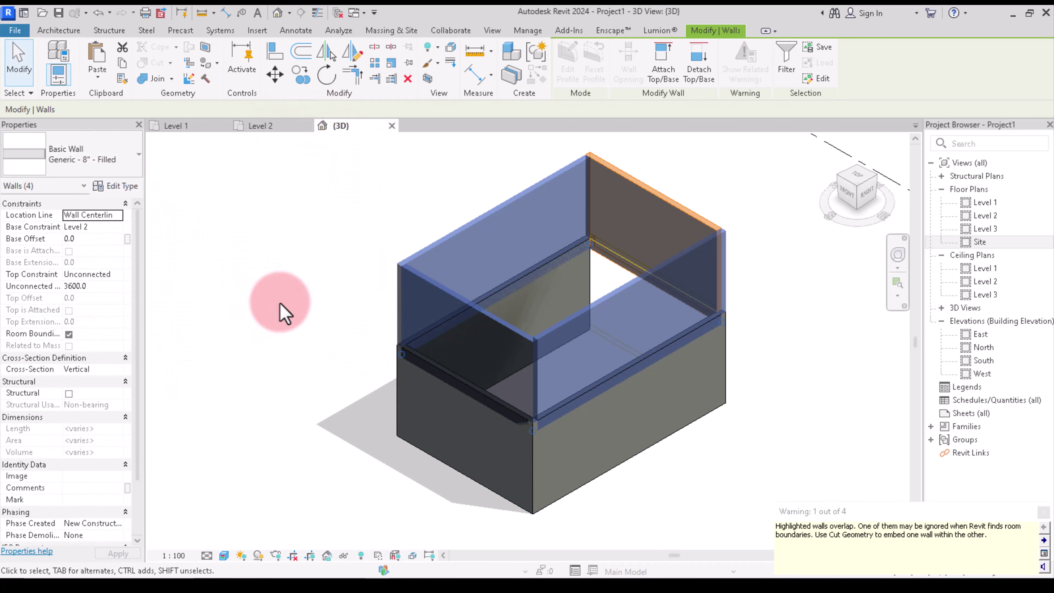
left_click(277, 283)
scroll(449, 317, "up", 2)
scroll(449, 318, "down", 4)
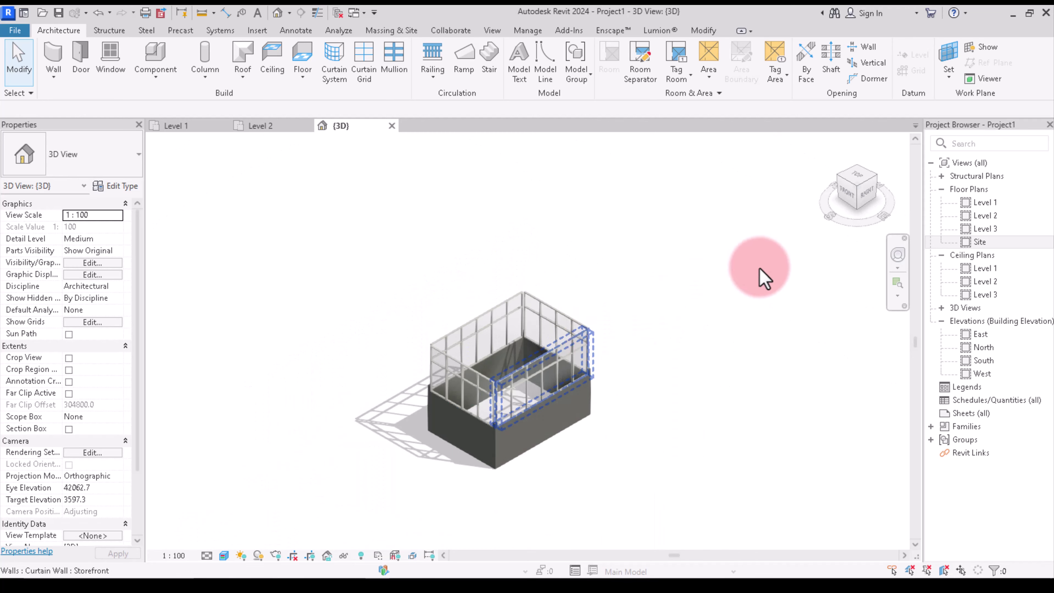
left_click_drag(854, 184, 870, 169)
left_click(256, 140)
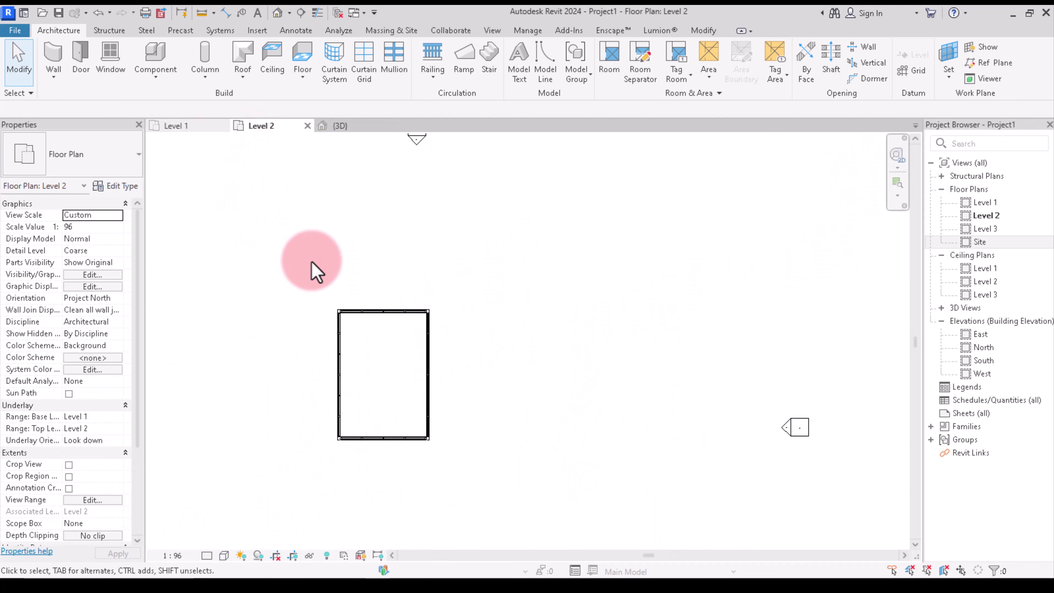
Start Trim/Extend to Corner on the Level 2 Storefront walls and pick the first wall
scroll(357, 303, "up", 5)
scroll(356, 303, "up", 2)
left_click(703, 31)
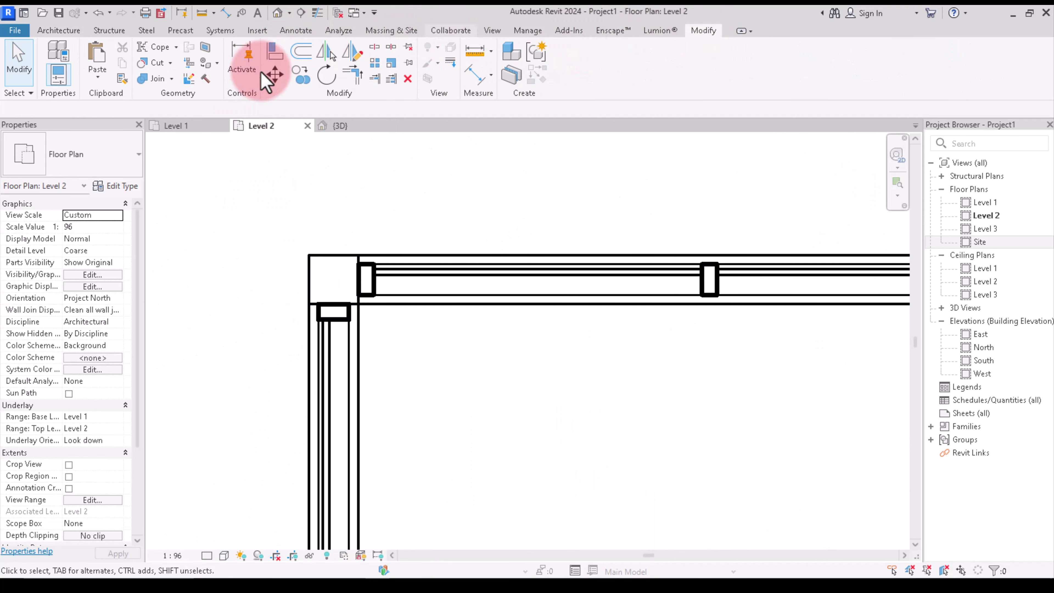
left_click(355, 83)
scroll(330, 376, "up", 2)
left_click(456, 305)
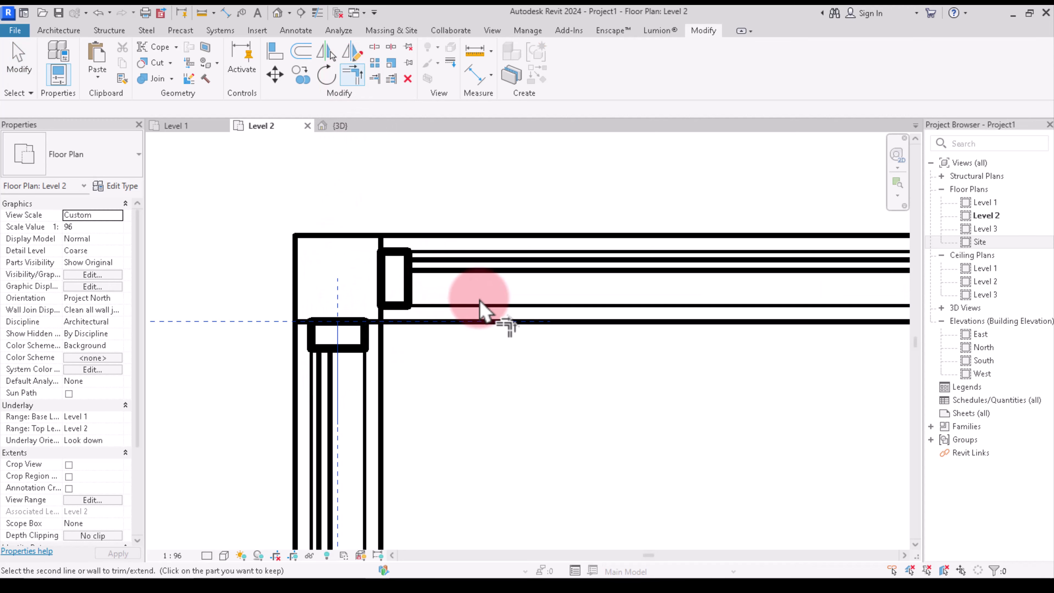
scroll(457, 306, "down", 3)
scroll(318, 306, "up", 3)
scroll(269, 302, "up", 1)
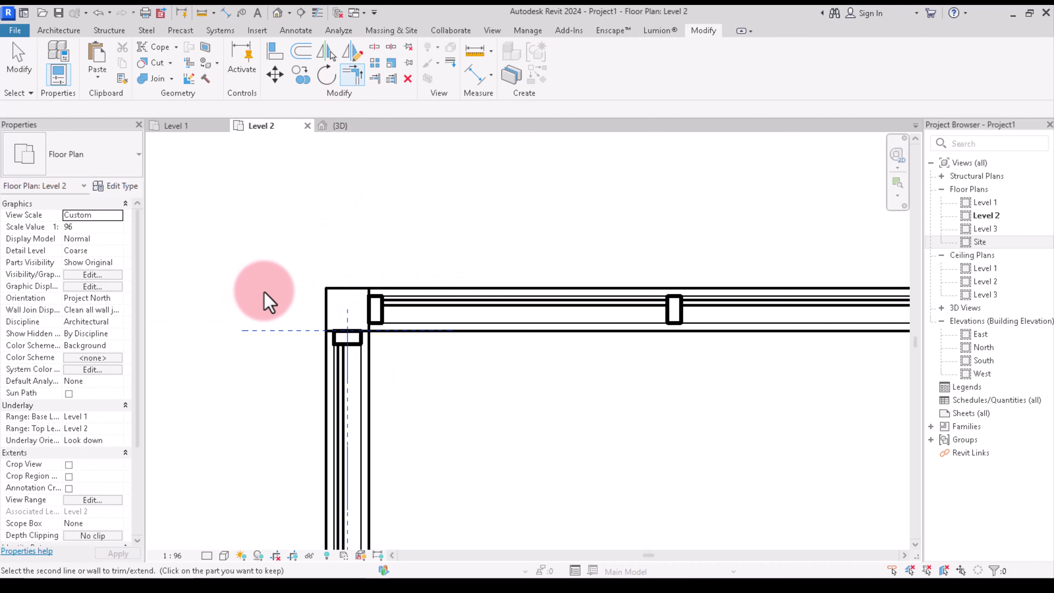
Pick the top Storefront curtain wall to close the corner
left_click(346, 360)
scroll(348, 324, "up", 2)
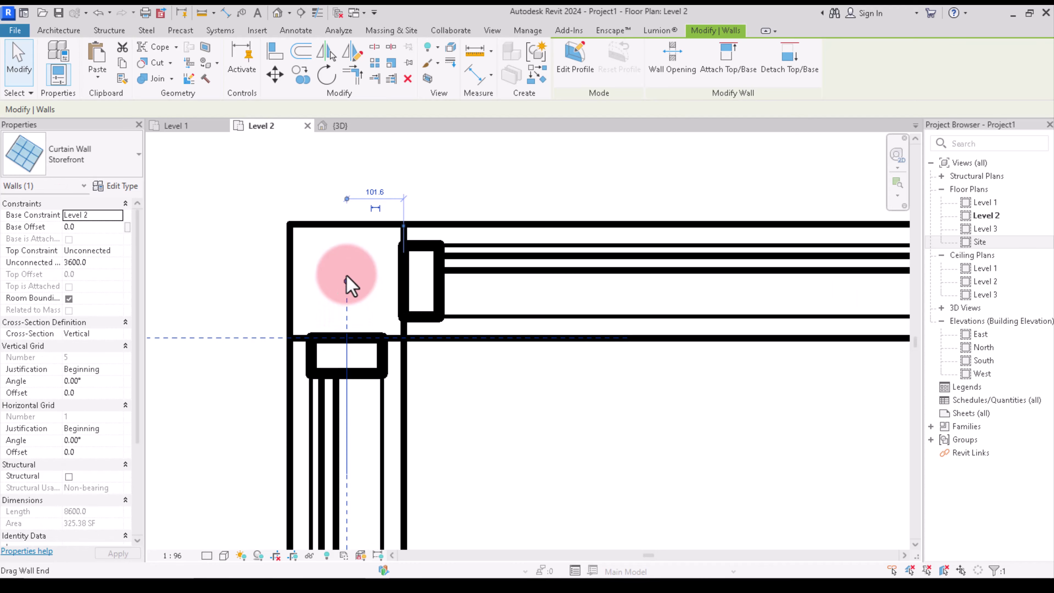
left_click_drag(217, 309, 455, 286)
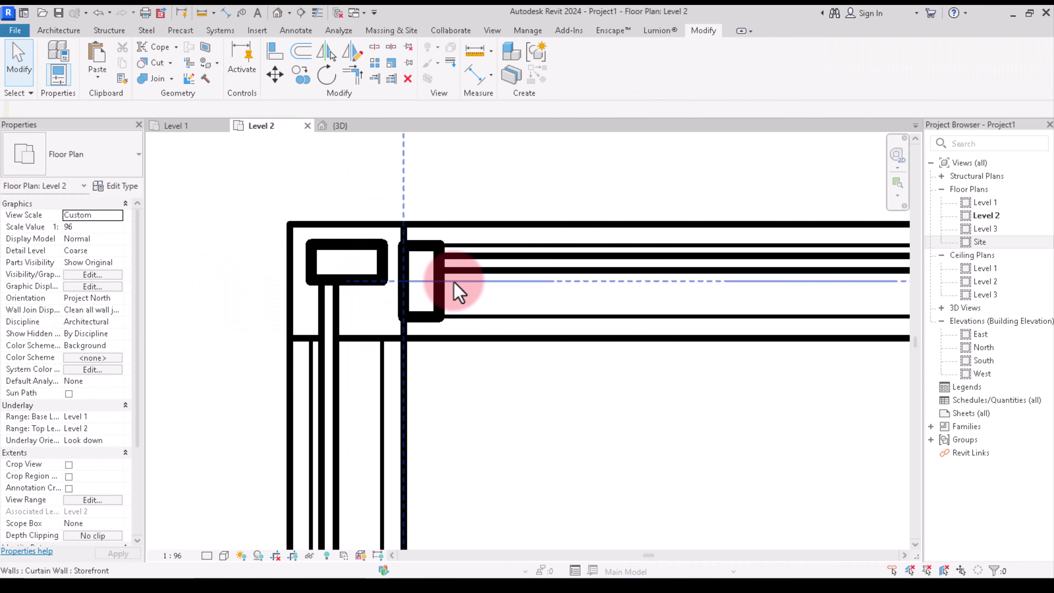
scroll(457, 291, "down", 2)
left_click(341, 294)
left_click(317, 278)
left_click(200, 334)
scroll(527, 334, "down", 3)
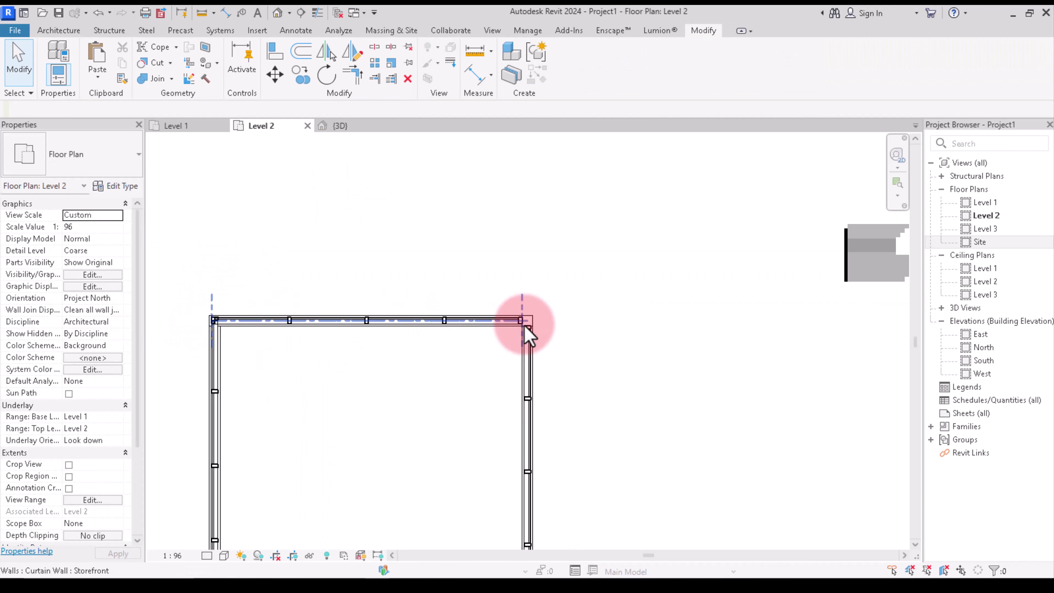
scroll(527, 335, "up", 3)
left_click(468, 332)
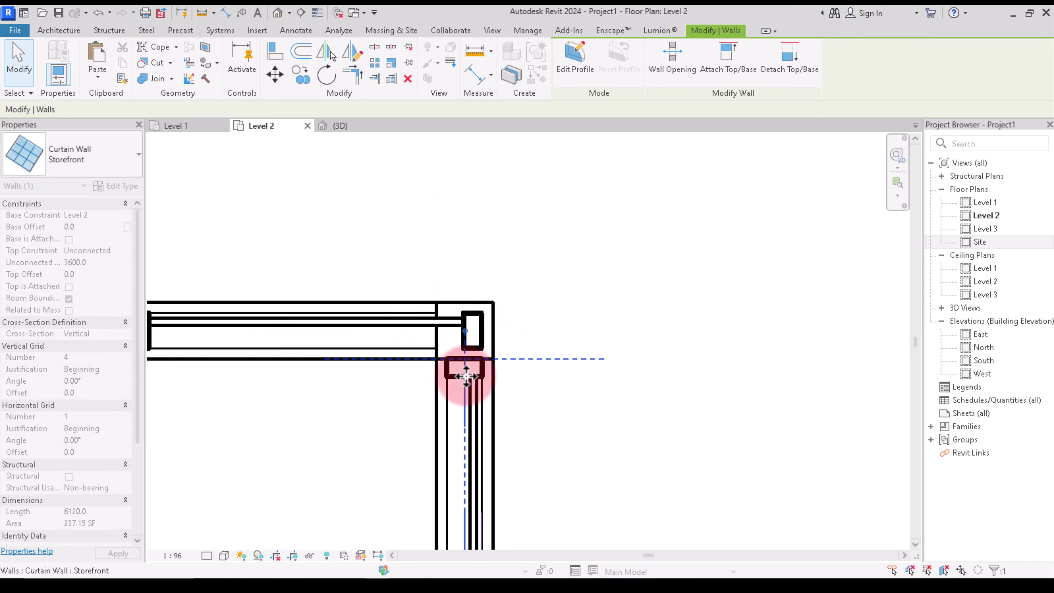
Drag the bottom curtain wall ends out to meet the right corner
scroll(402, 411, "down", 5)
left_click(402, 411)
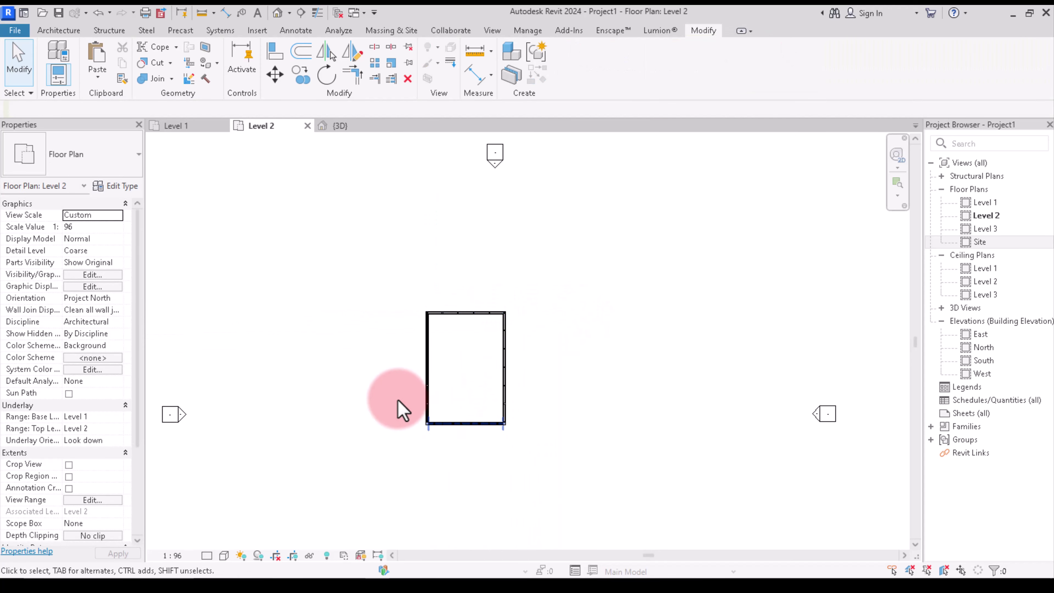
scroll(402, 411, "up", 4)
scroll(415, 365, "up", 2)
left_click(408, 384)
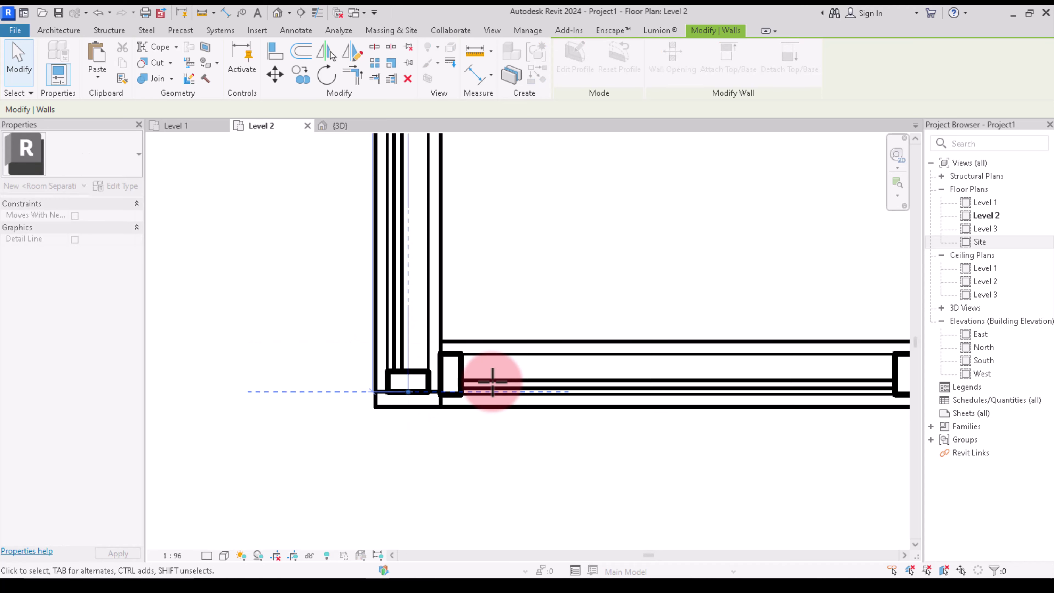
left_click(478, 378)
left_click_drag(495, 396, 388, 369)
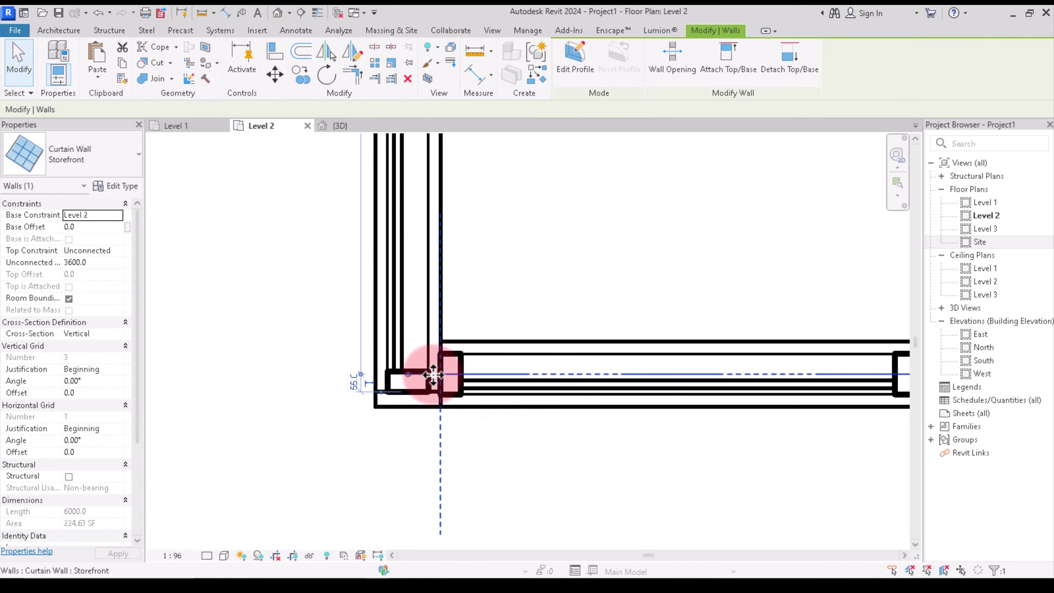
scroll(583, 404, "down", 3)
scroll(489, 412, "up", 3)
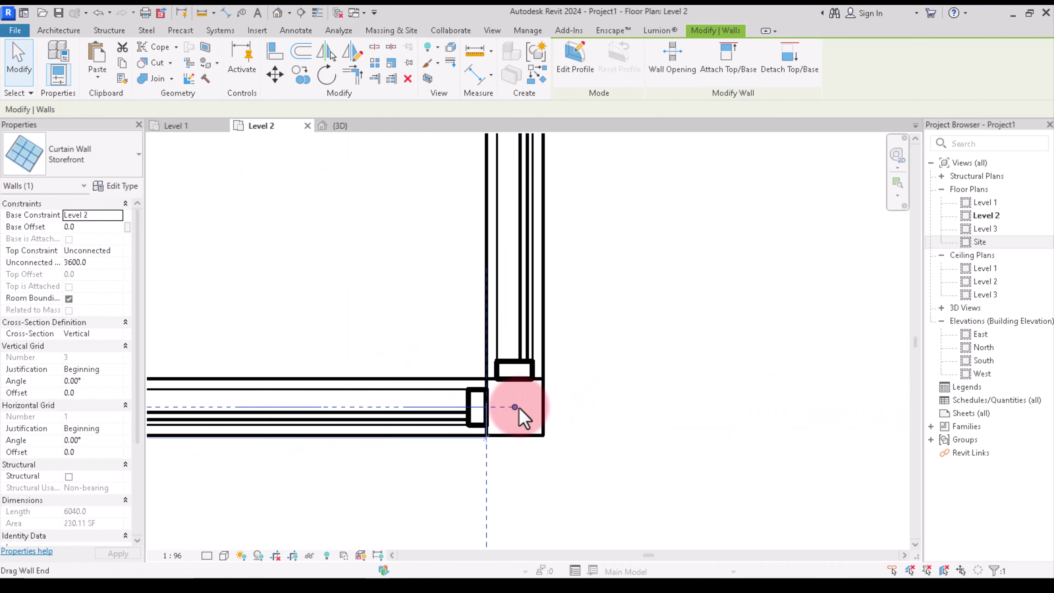
left_click_drag(489, 412, 533, 406)
Check that the corner curtain walls now meet, then return to the {3D} view
left_click(521, 349)
left_click(518, 374)
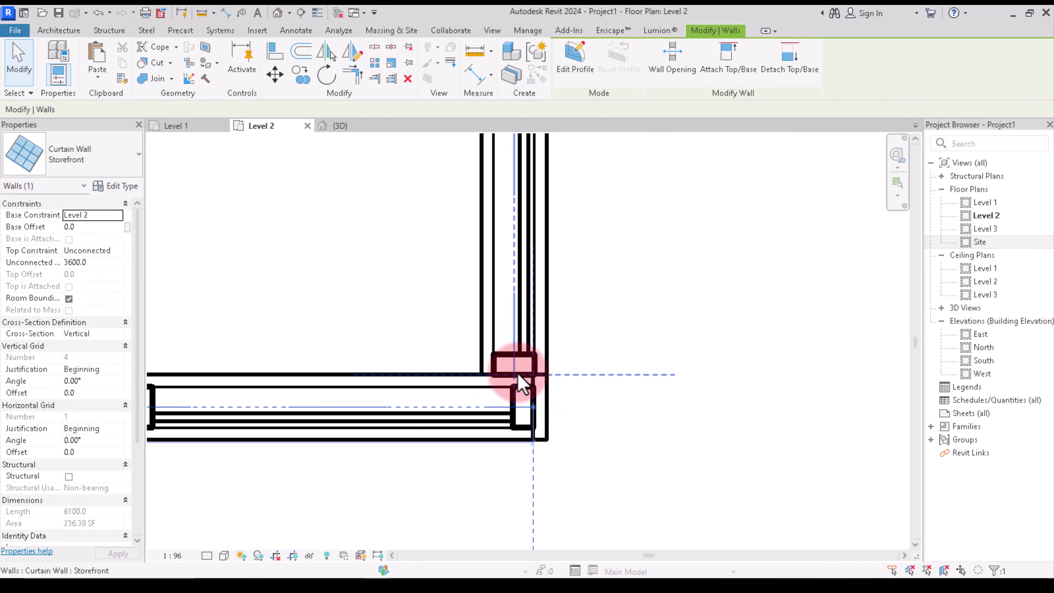
left_click(497, 336)
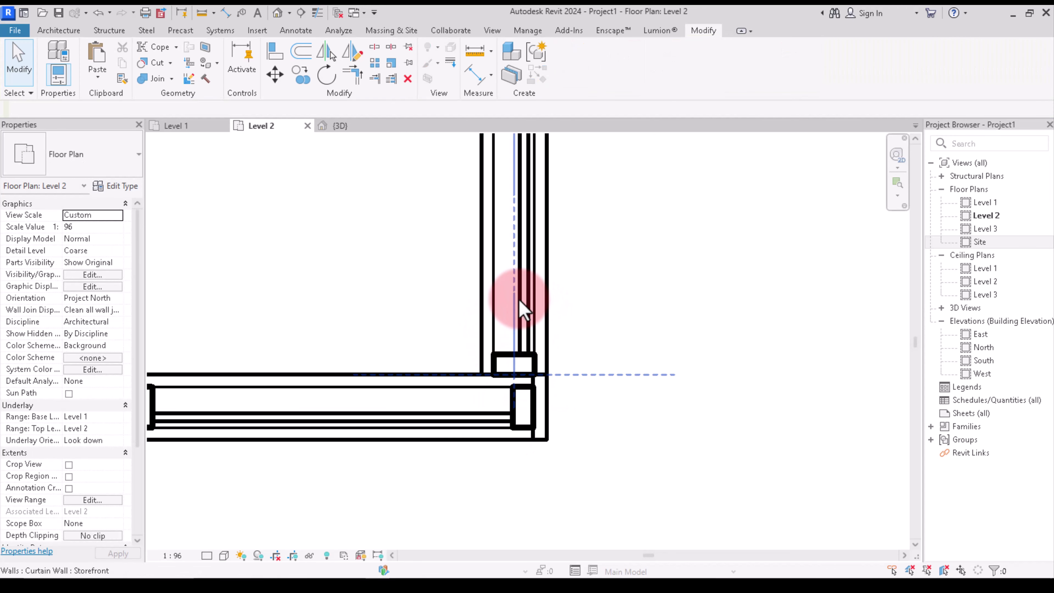
left_click(521, 405)
left_click(617, 377)
scroll(617, 431, "down", 3)
scroll(483, 263, "down", 2)
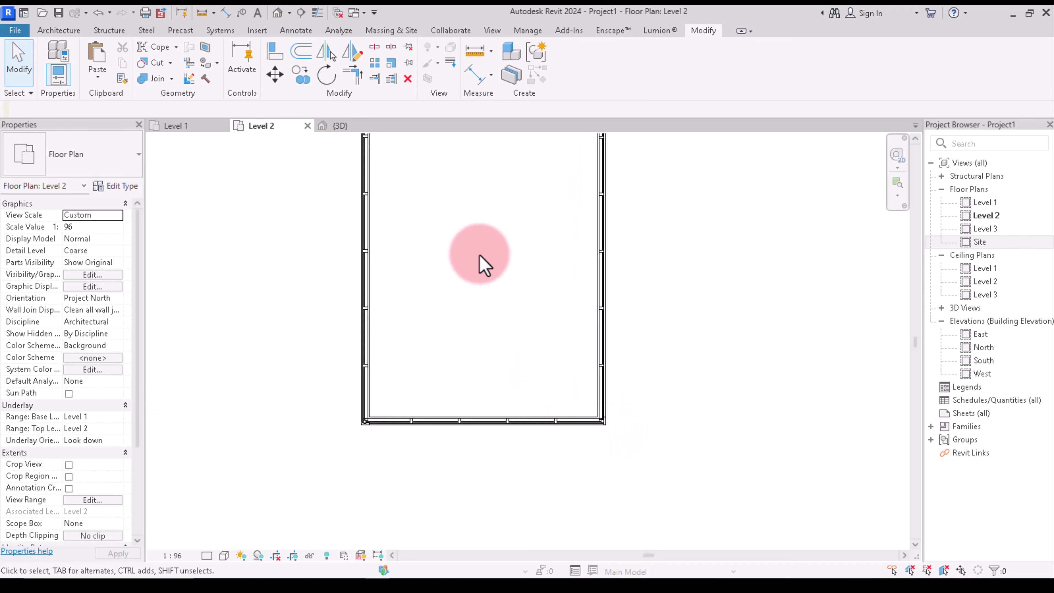
scroll(484, 264, "down", 2)
left_click(339, 126)
Orbit to a top-front isometric view, then open the Level 3 floor plan with Architecture tools
scroll(494, 457, "up", 5)
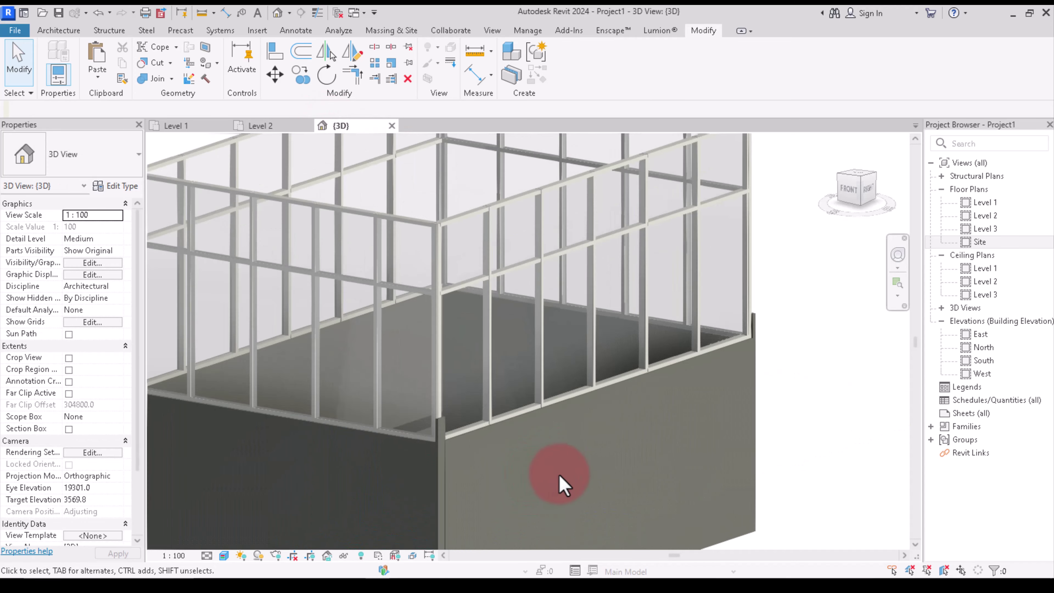
scroll(559, 477, "down", 5)
scroll(569, 389, "down", 2)
mouse_move(835, 205)
left_mouse_down()
mouse_move(900, 217)
mouse_move(791, 195)
mouse_move(776, 278)
left_mouse_up()
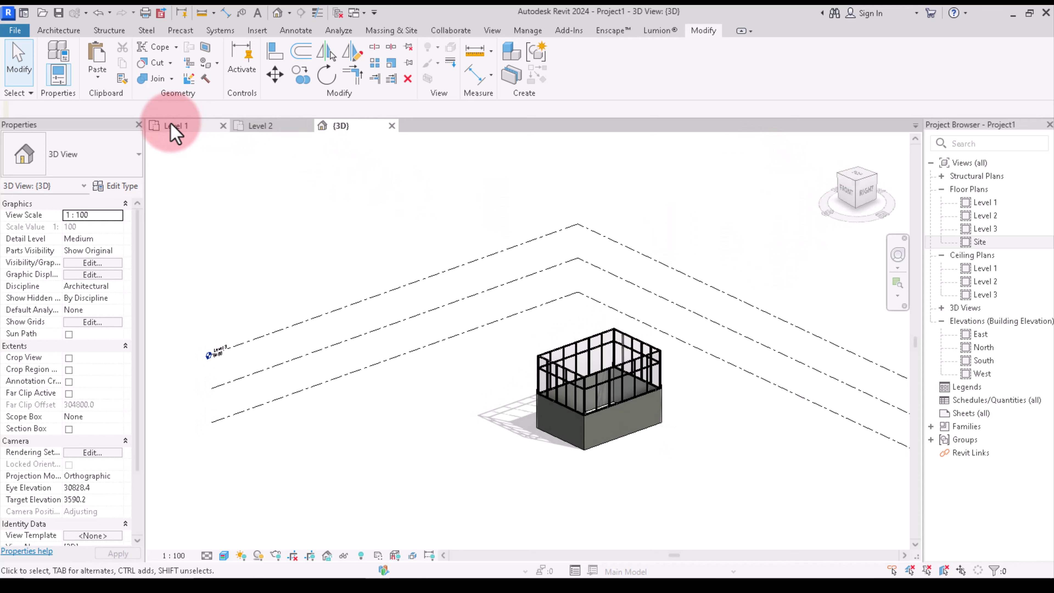
double_click(995, 229)
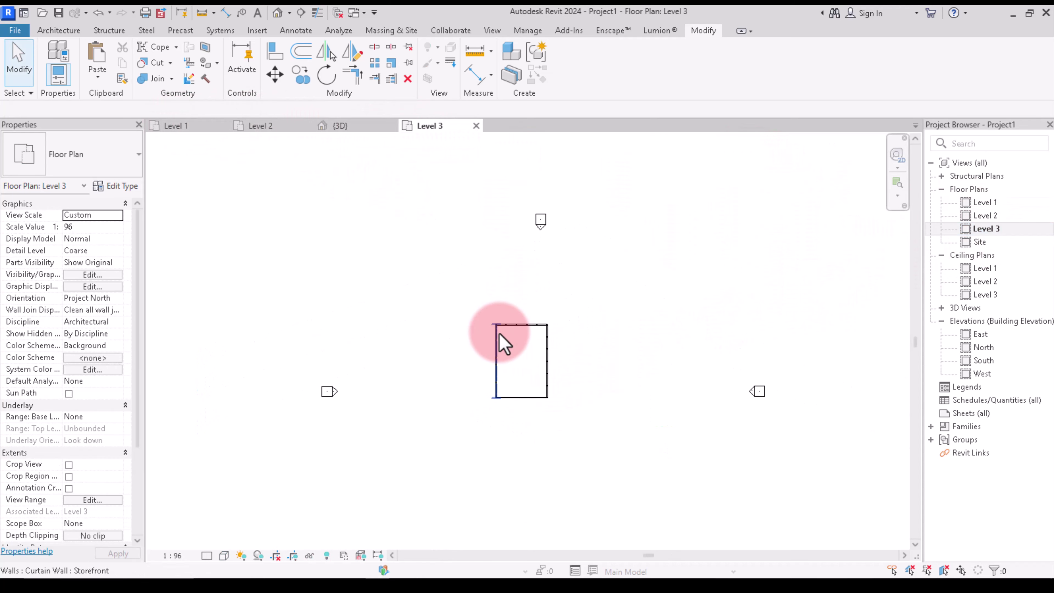
left_click(58, 28)
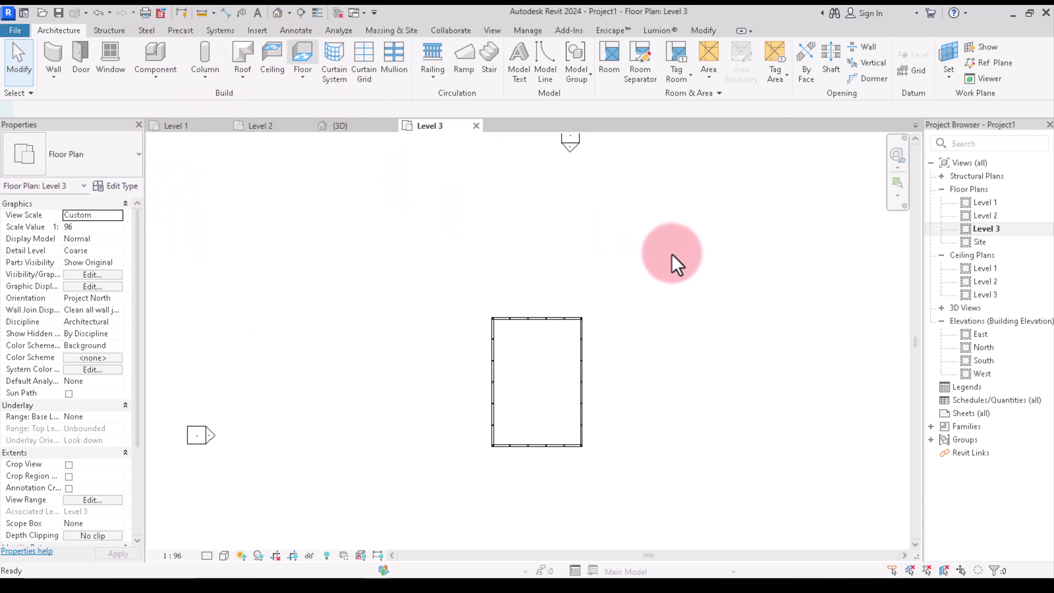
Sketch a rectangular Level 3 floor over the building, with its top edge defining slope
scroll(498, 323, "up", 5)
left_click(432, 289)
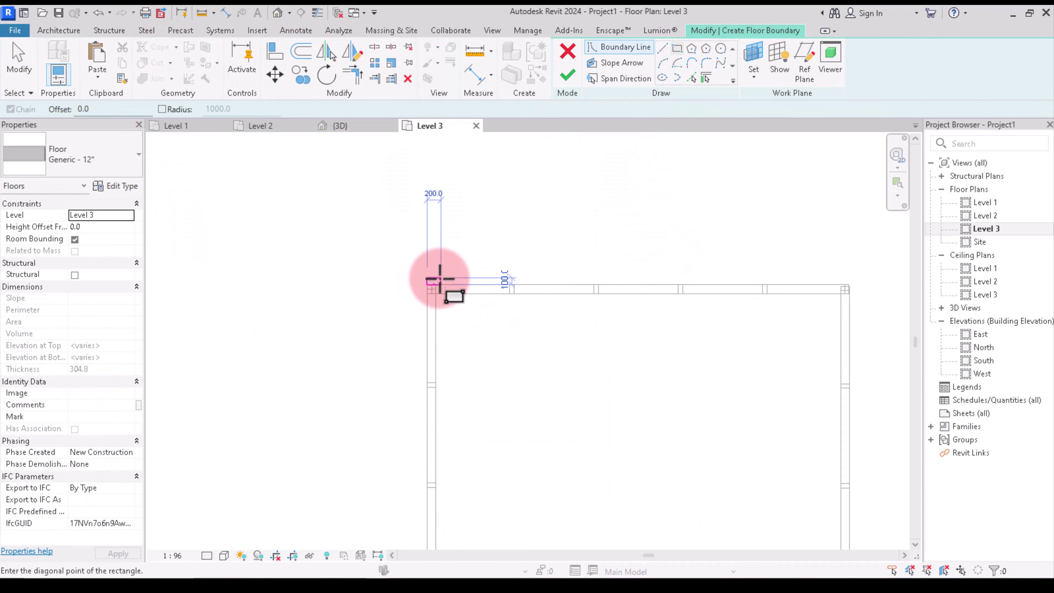
left_click(593, 396)
scroll(546, 346, "down", 3)
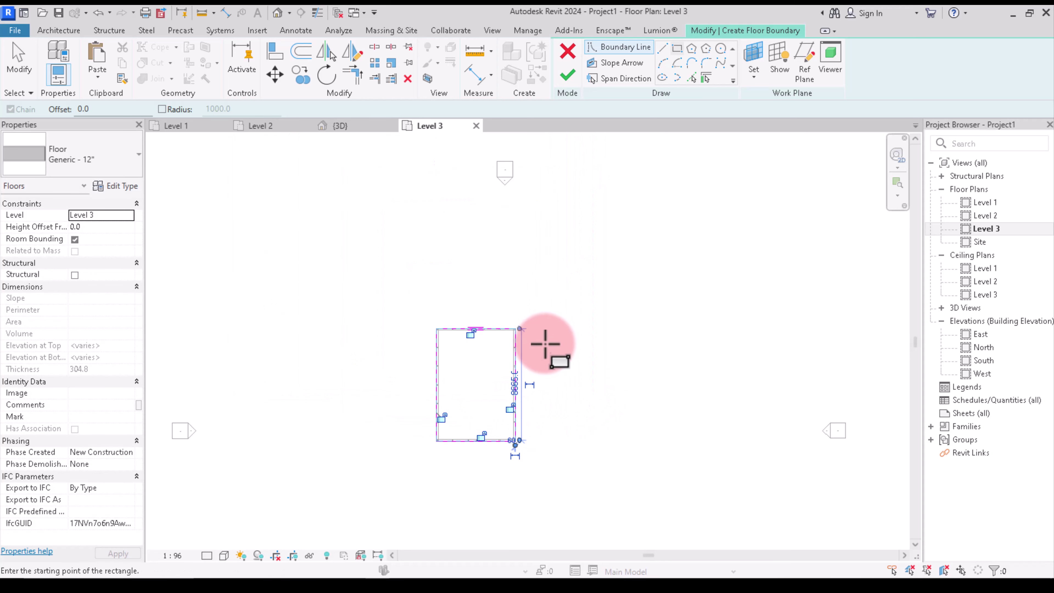
key("Escape")
key("Escape")
scroll(460, 320, "up", 2)
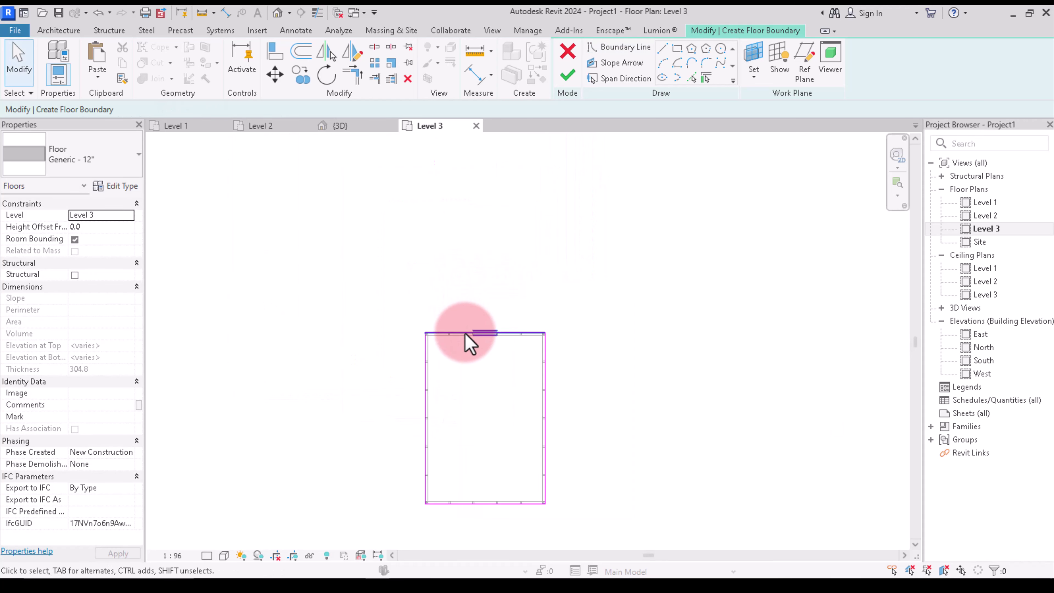
left_click(463, 333)
left_click(251, 229)
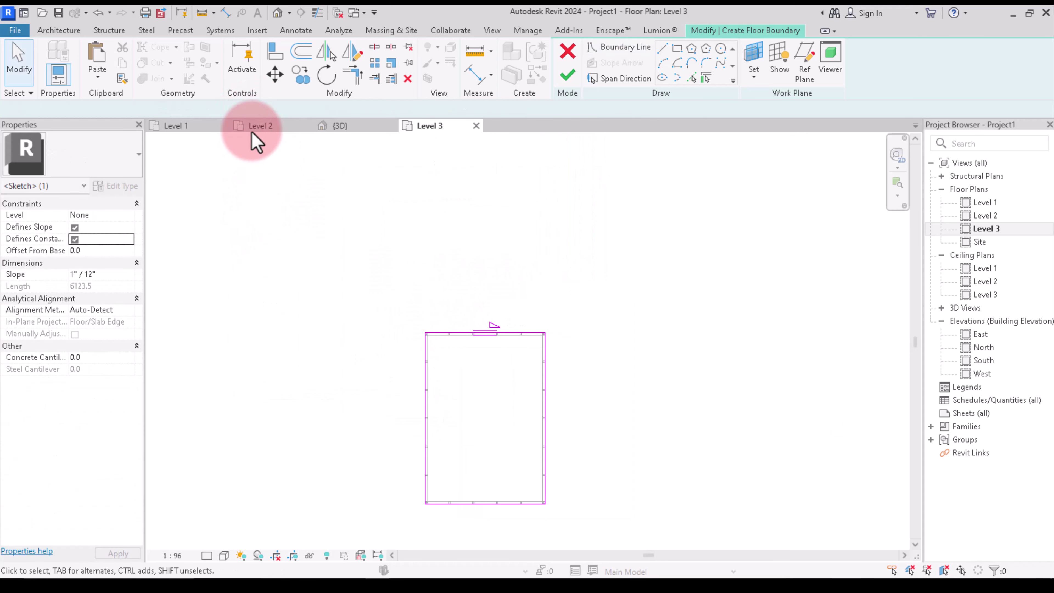
left_click(340, 125)
left_click(572, 78)
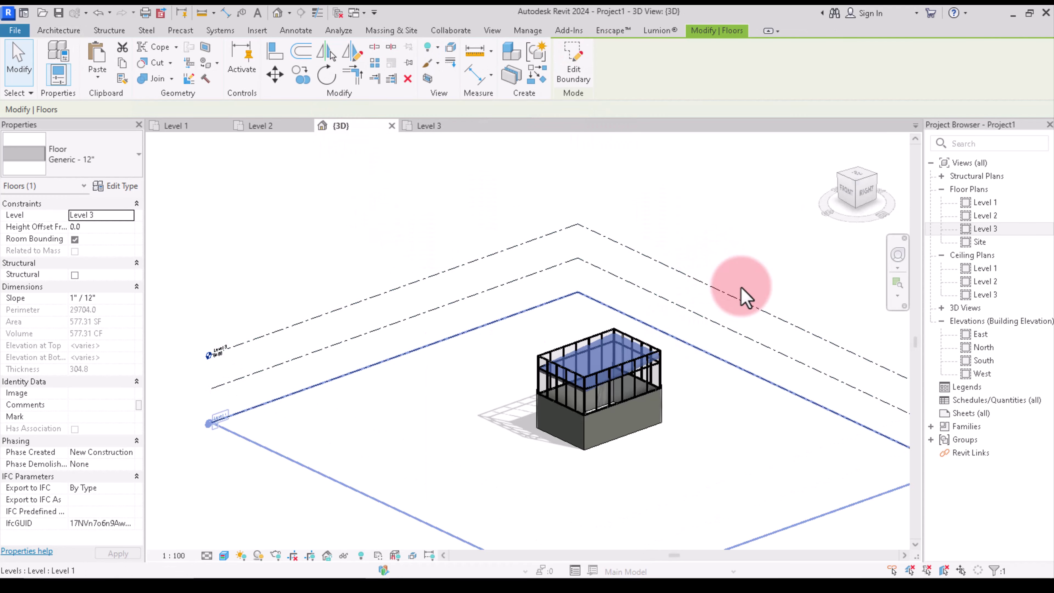
Face the building's right side and change the Level 3 floor slope in Properties
left_click(865, 193)
scroll(635, 341, "up", 4)
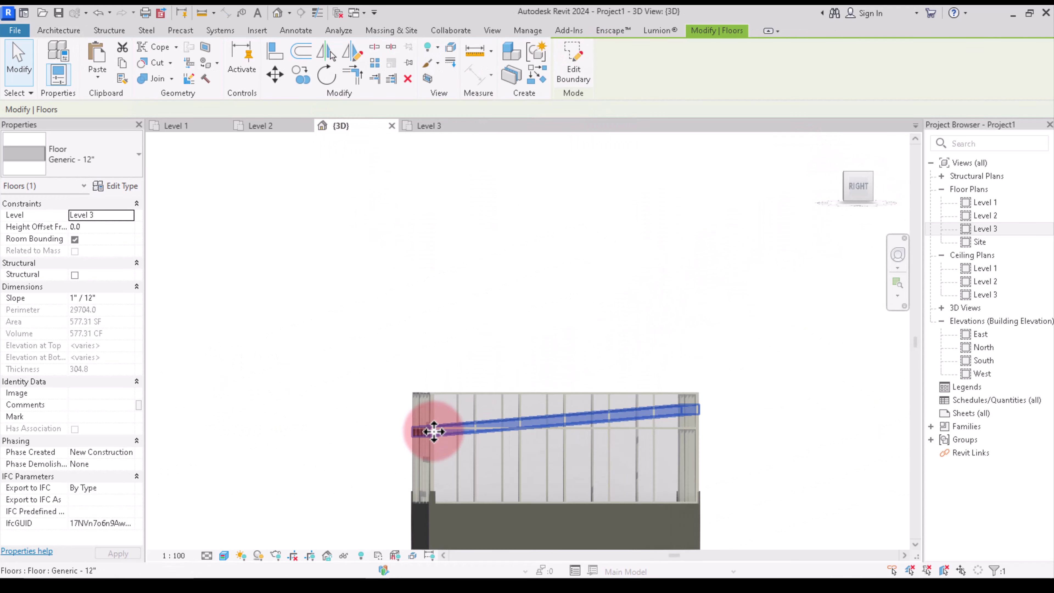
scroll(434, 432, "down", 1)
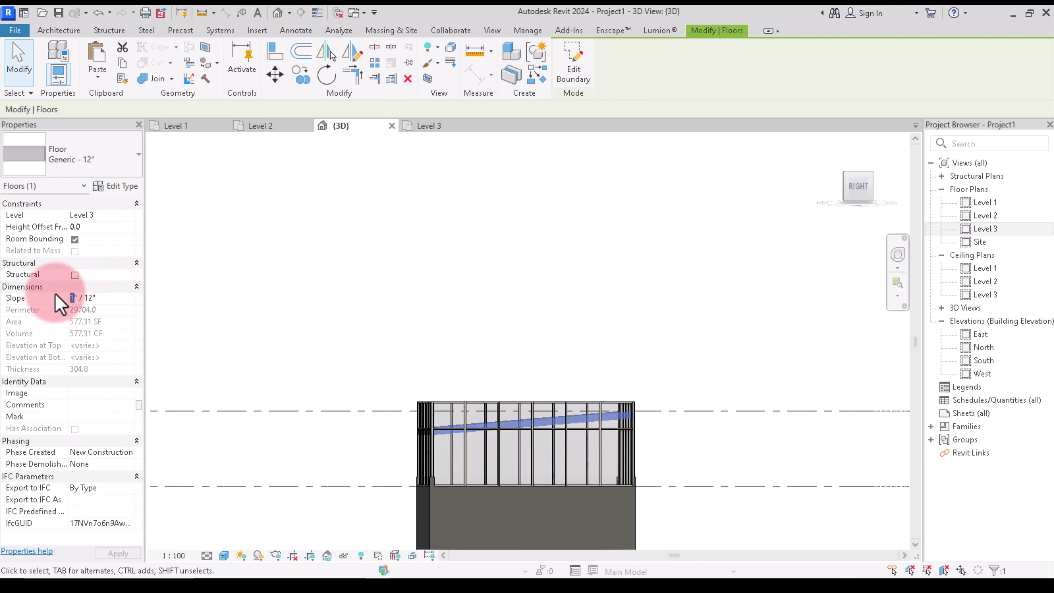
left_click(310, 299)
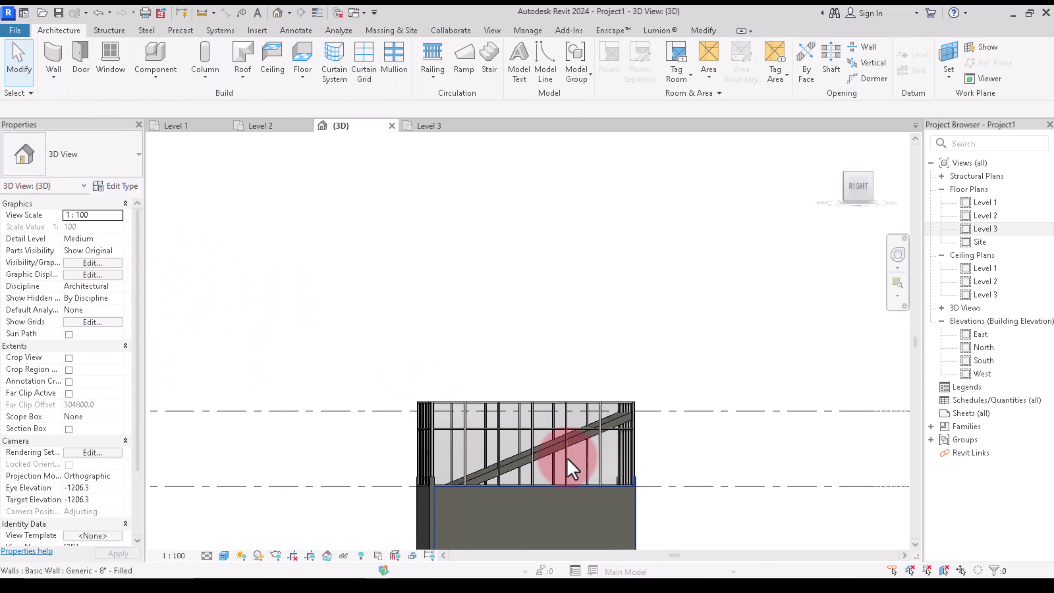
left_click(572, 469)
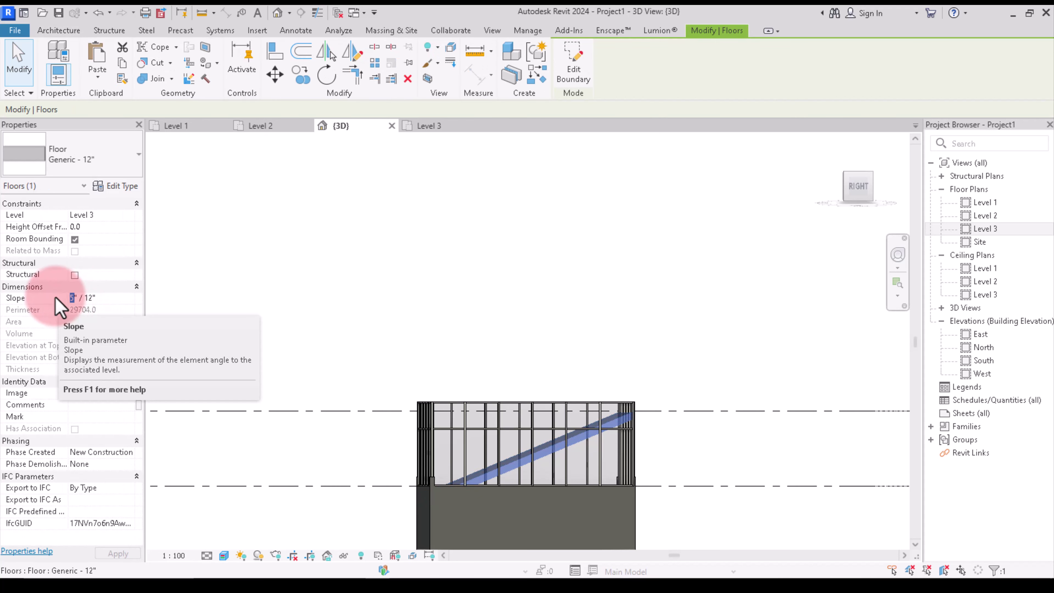
type("0")
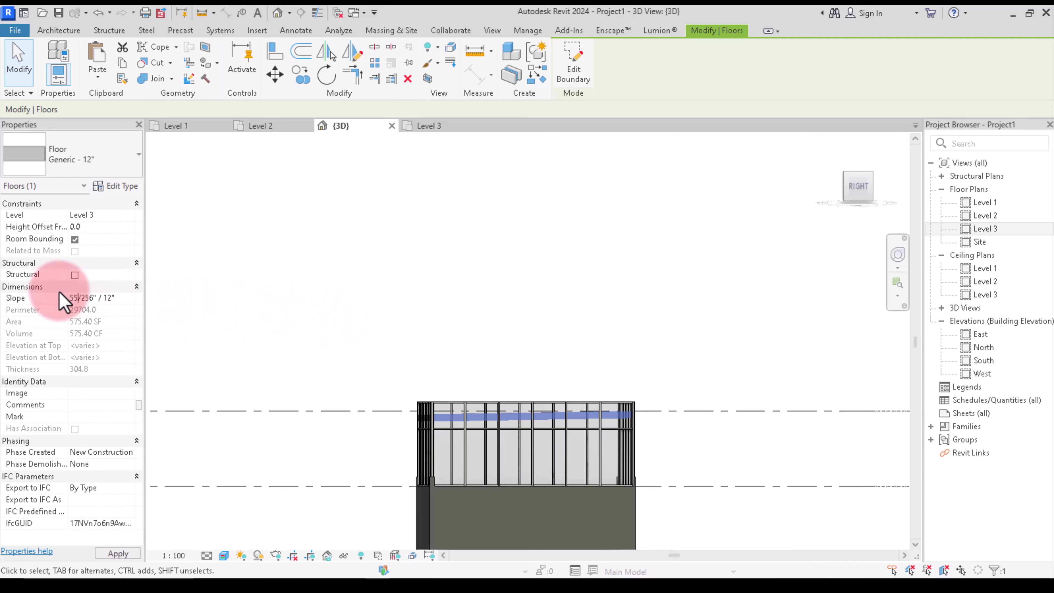
left_click(513, 332)
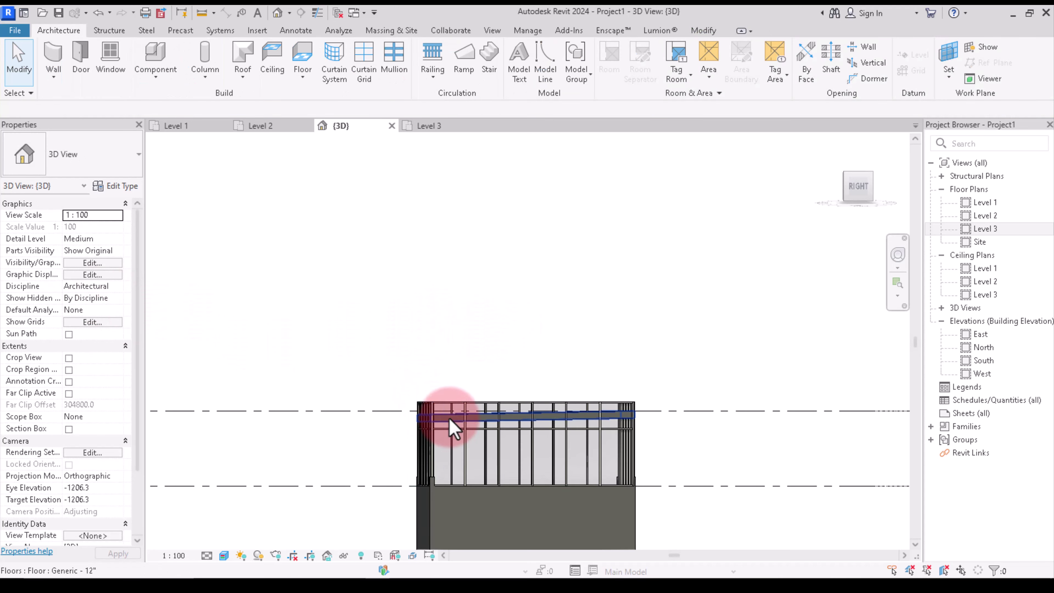
Re-enter the floor slope, leaving it at 55/256" / 12", and recheck from the right
left_click(446, 417)
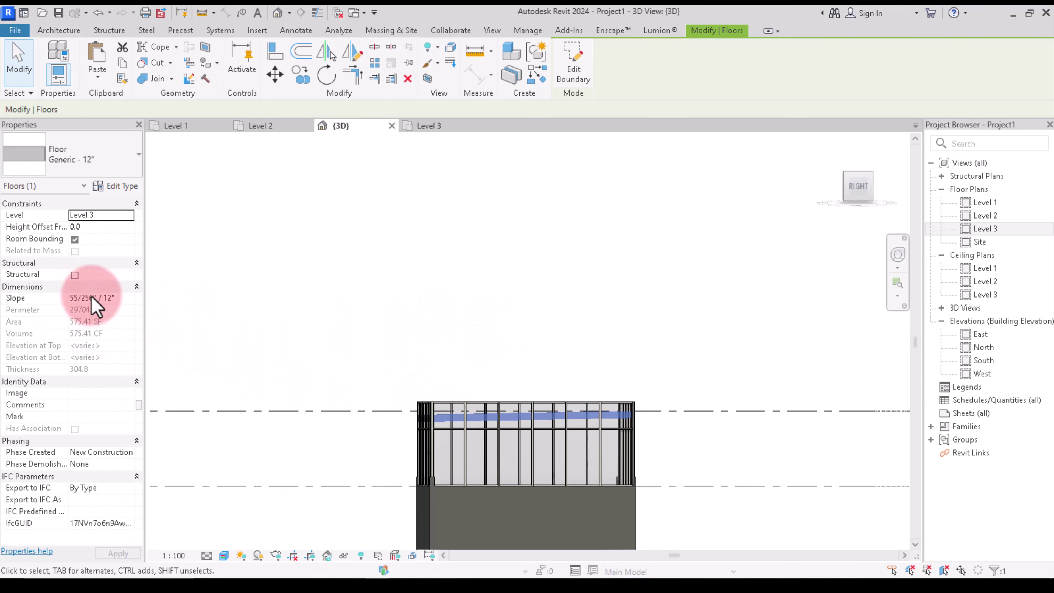
type("0")
left_click(531, 336)
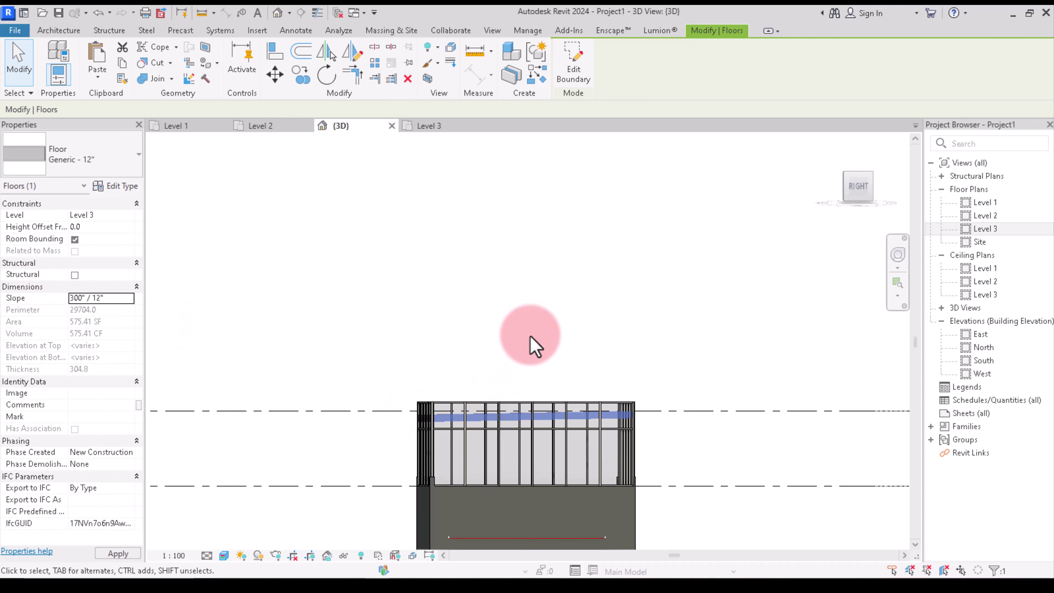
left_click(480, 346)
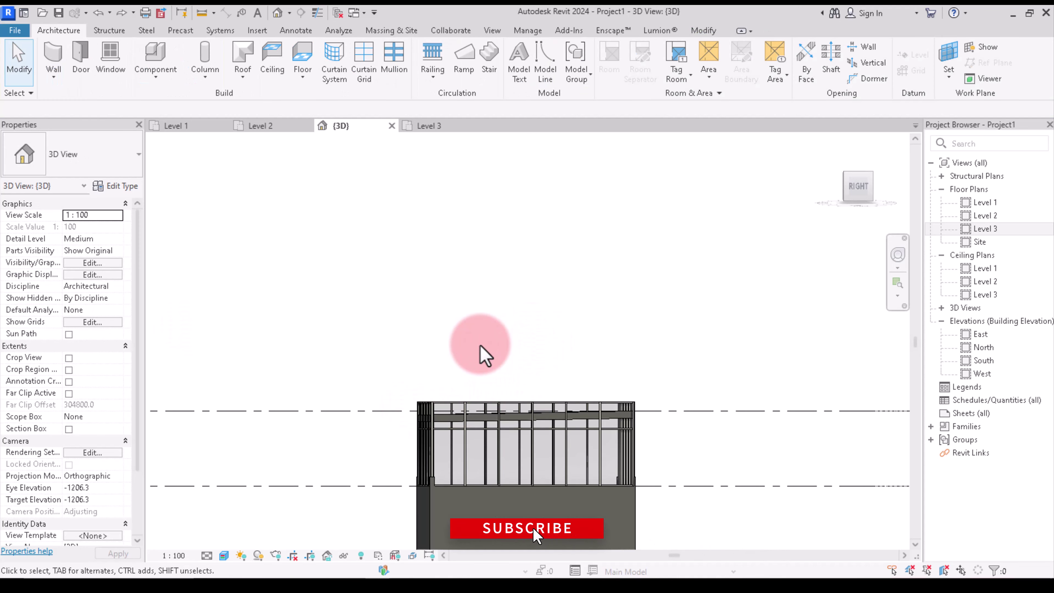
left_click(857, 188)
left_click(858, 192)
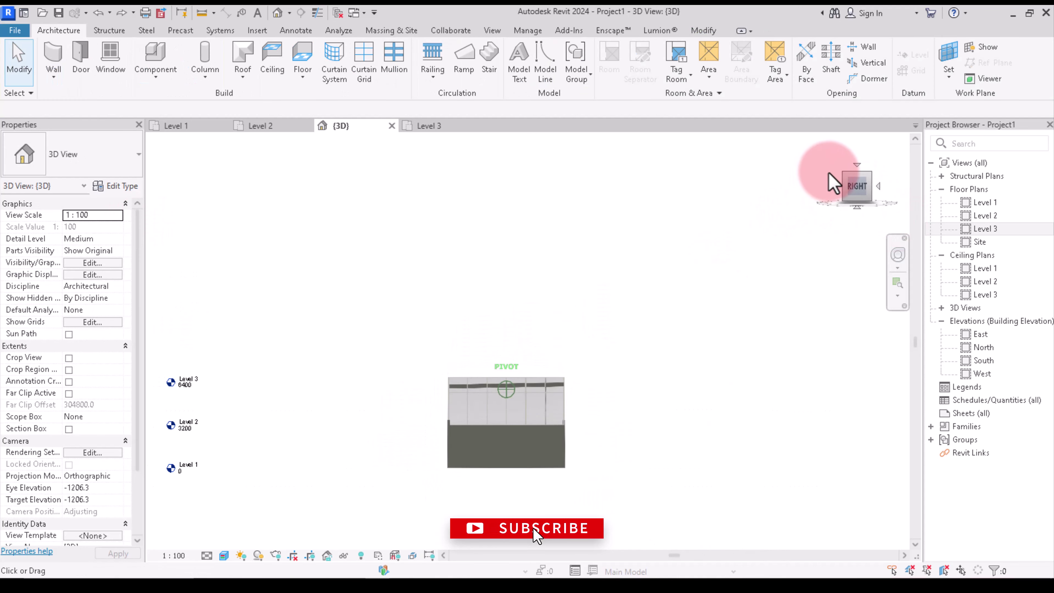
left_click(454, 416)
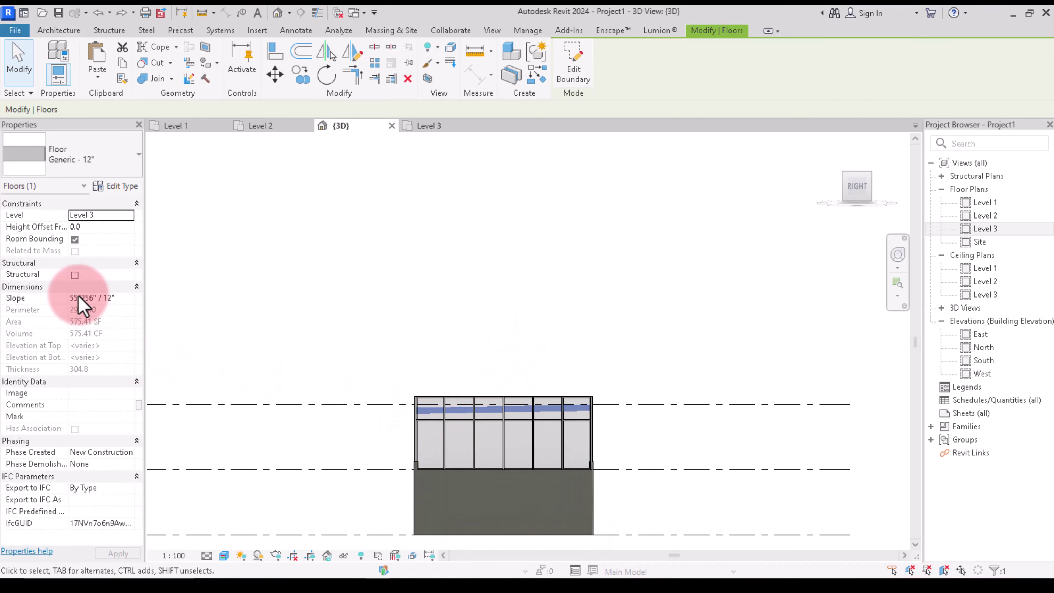
left_click(298, 253)
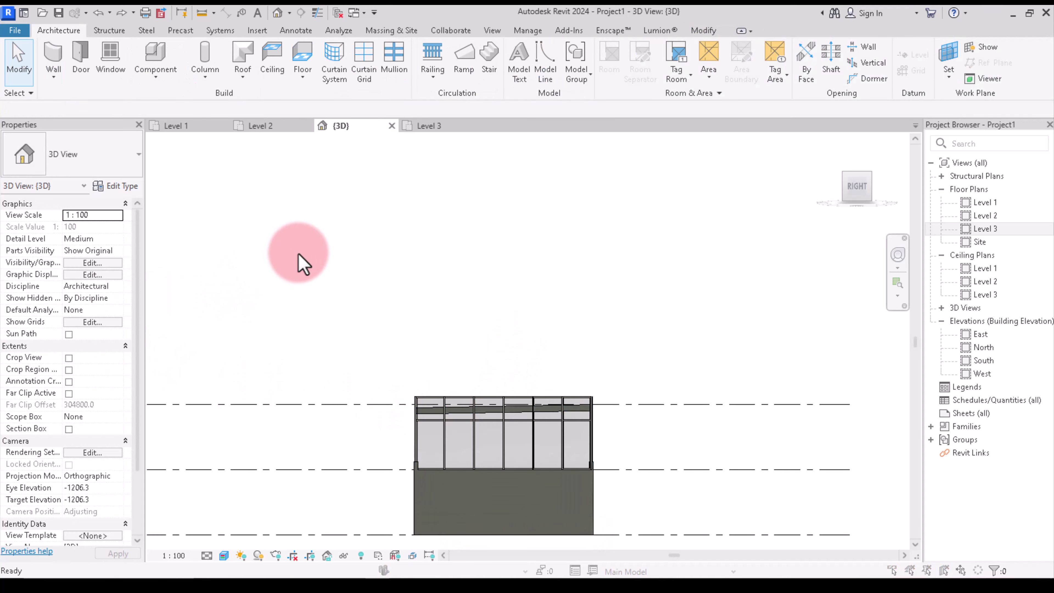
Set slope units to rise per 1000 mm via UN and reapply the floor's slope
key("u")
key("n")
left_click(606, 285)
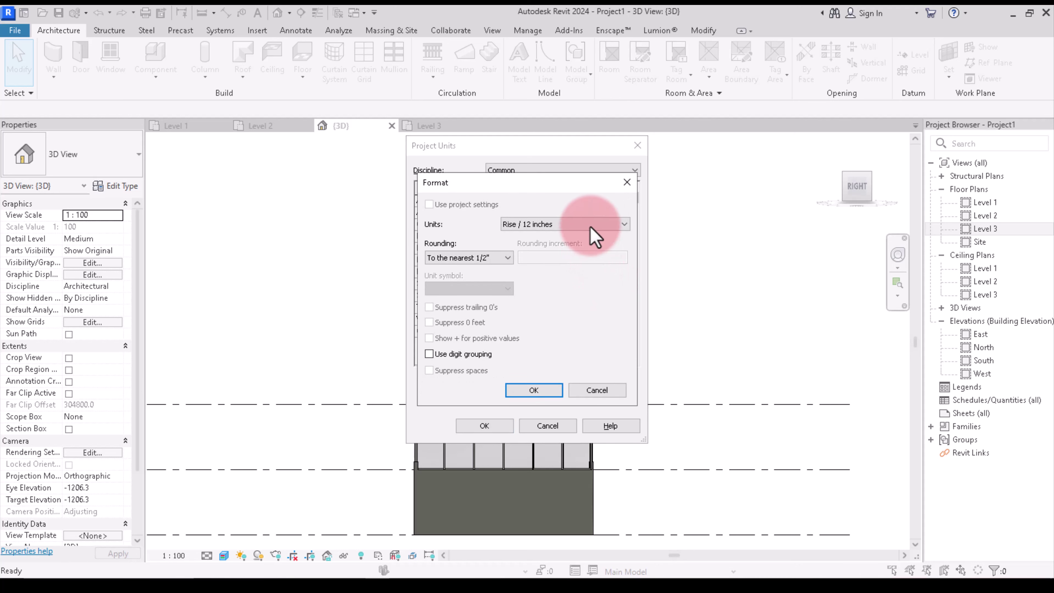
left_click(590, 225)
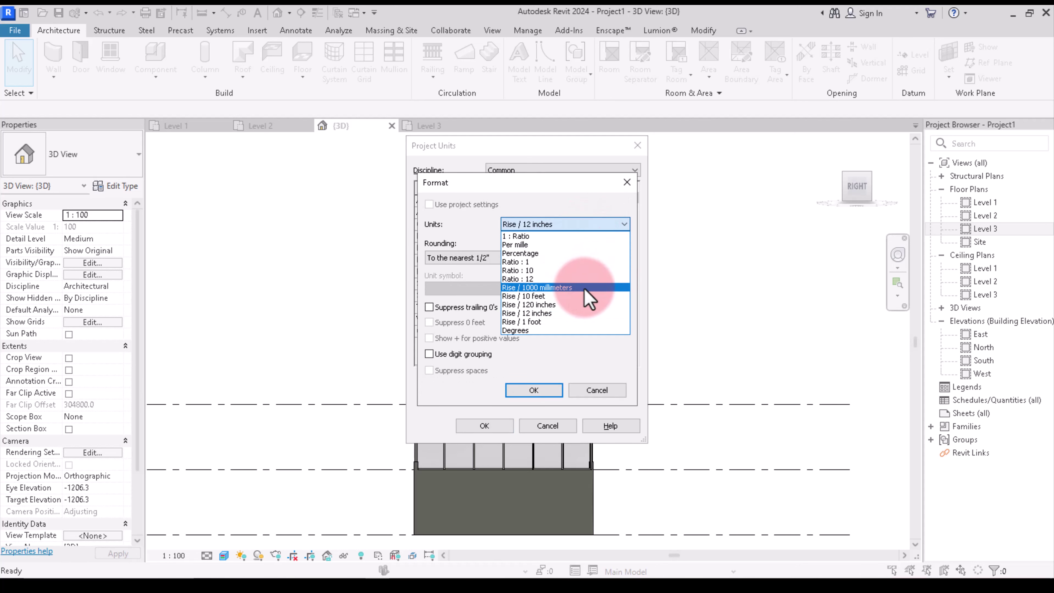
left_click(552, 287)
left_click(535, 390)
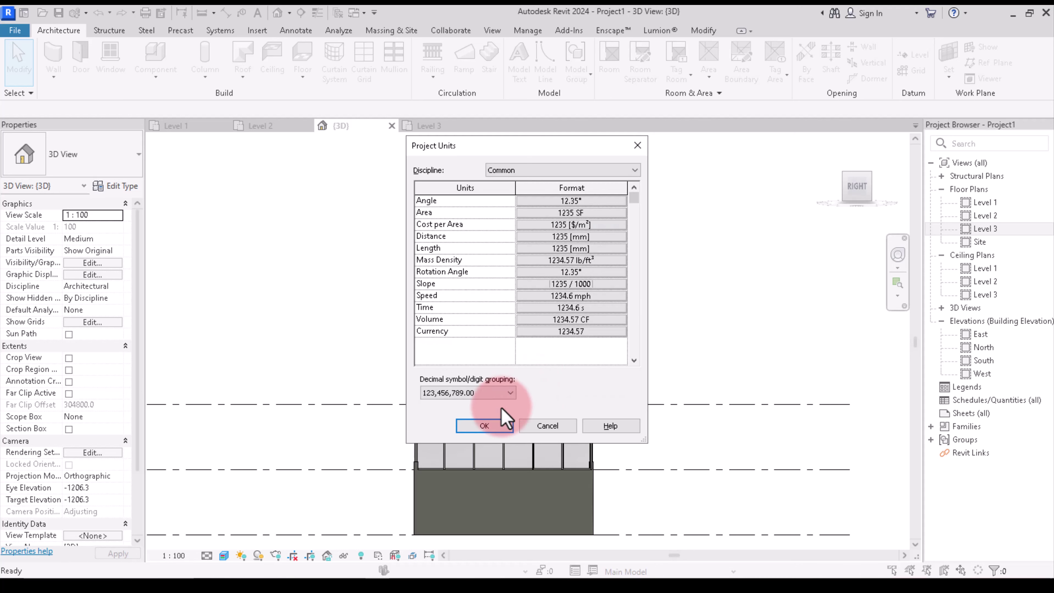
left_click(496, 424)
left_click(448, 415)
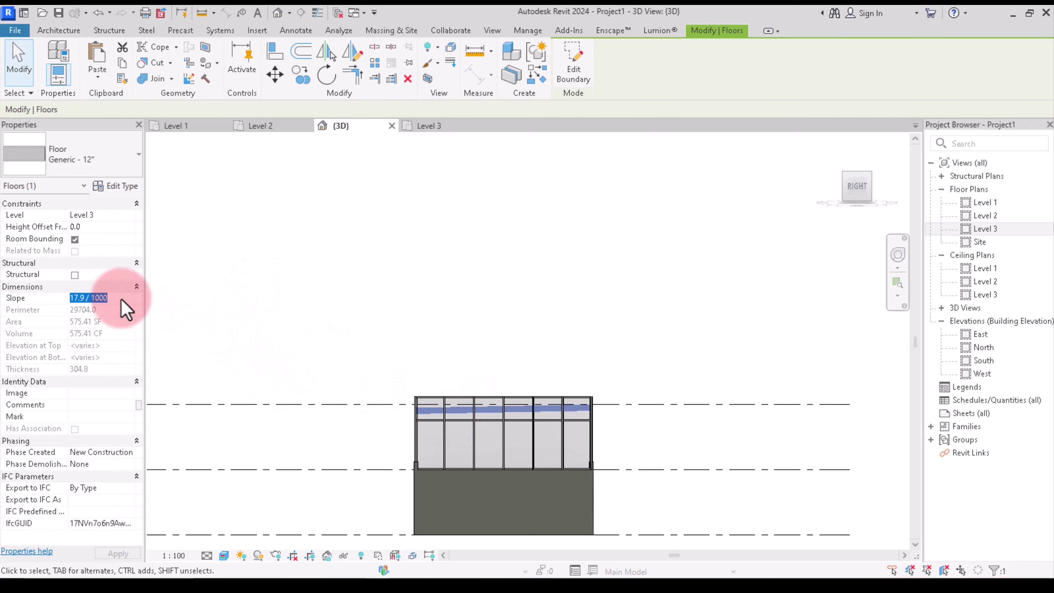
left_click(411, 332)
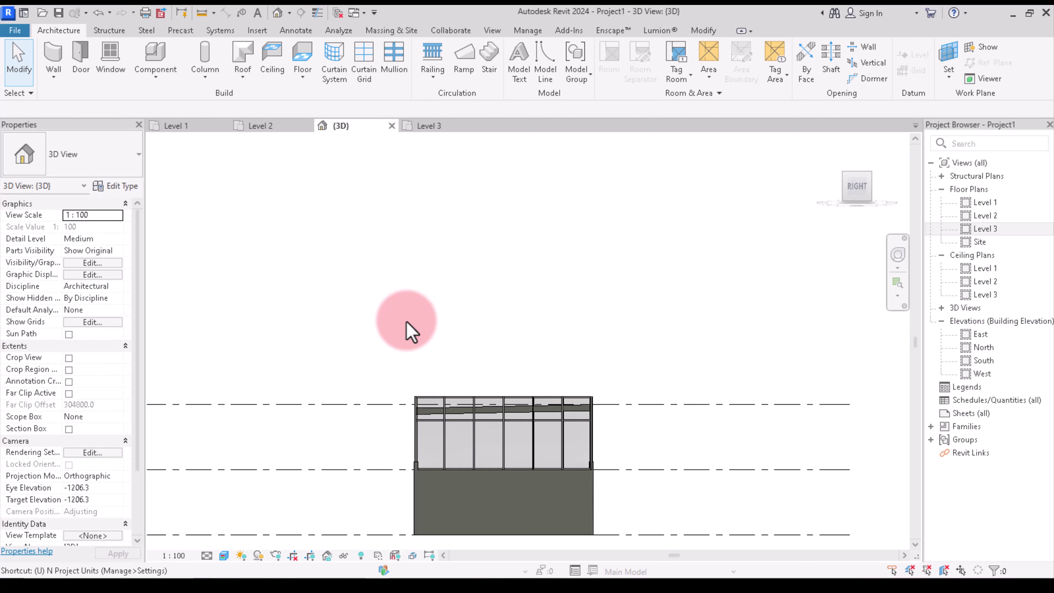
Switch the project slope units to Degrees
key("n")
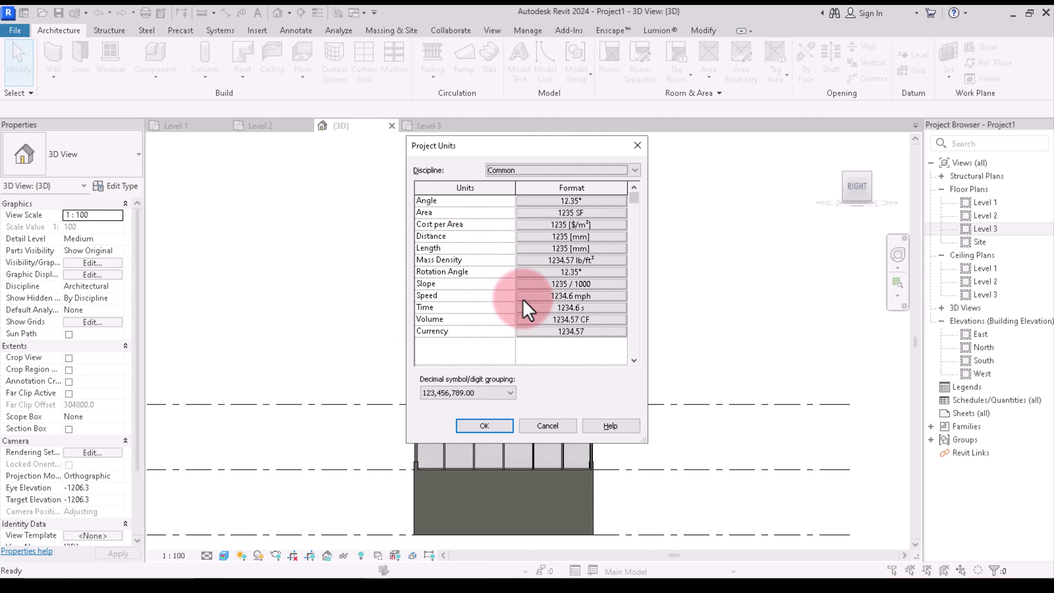
left_click(614, 284)
left_click(614, 226)
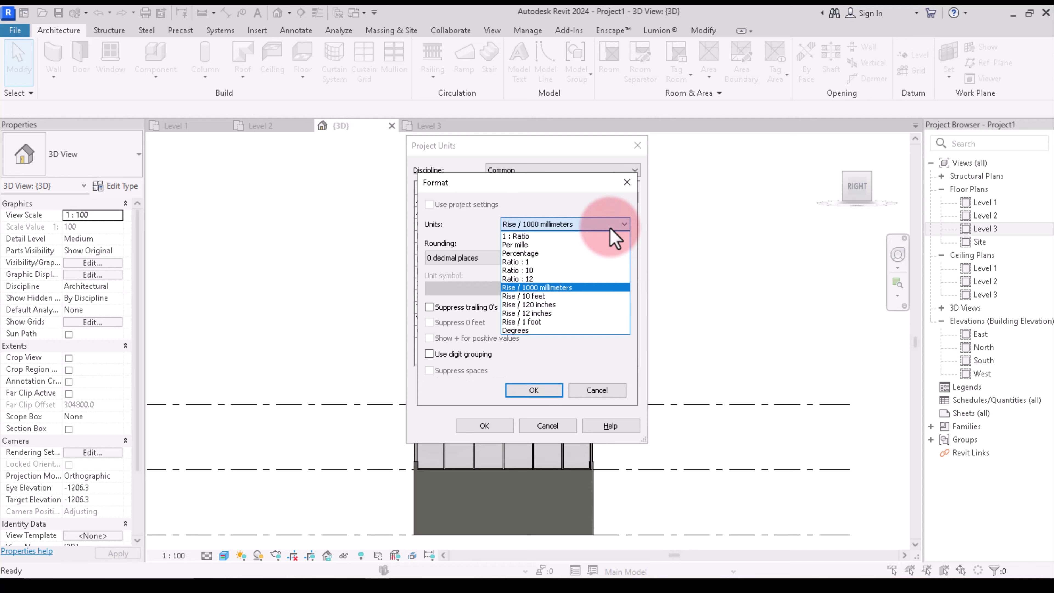
left_click(483, 171)
left_click(565, 224)
left_click(515, 330)
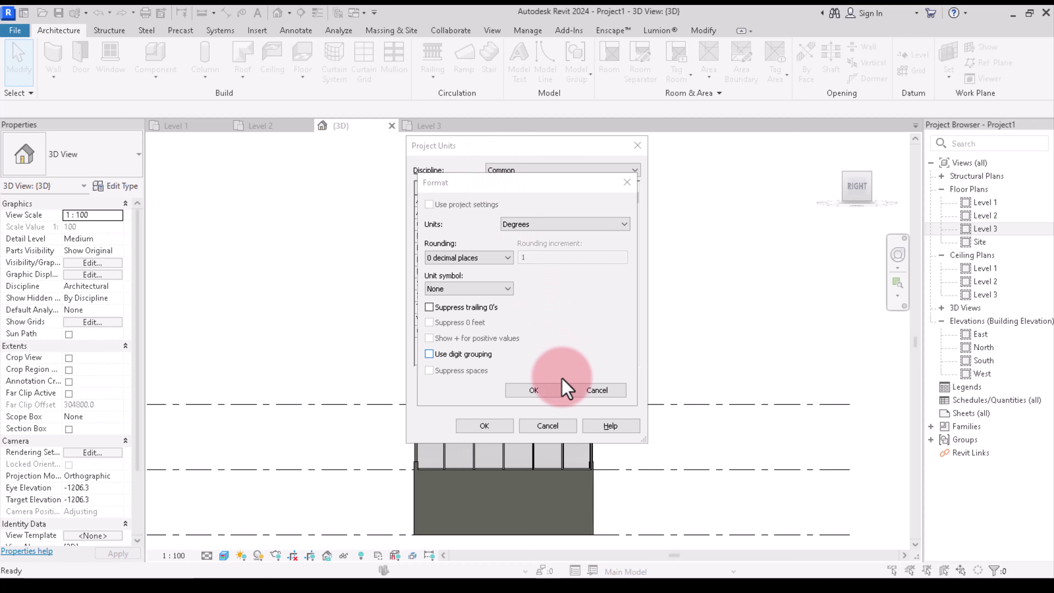
left_click(540, 390)
left_click(484, 426)
Enter a new degree slope value on the Level 3 floor and commit it
scroll(502, 357, "up", 3)
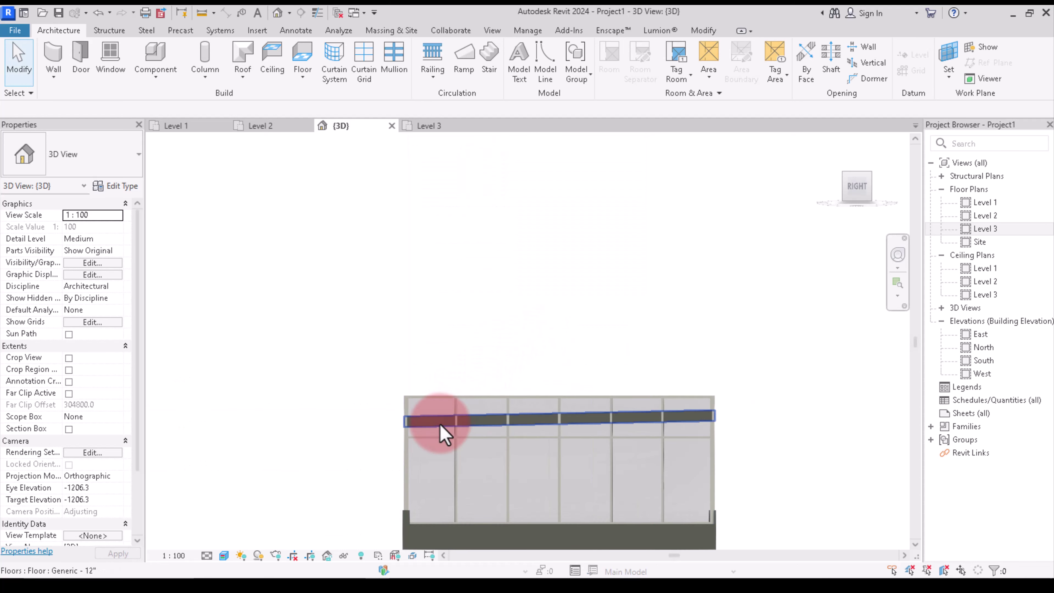
left_click(439, 426)
type("3")
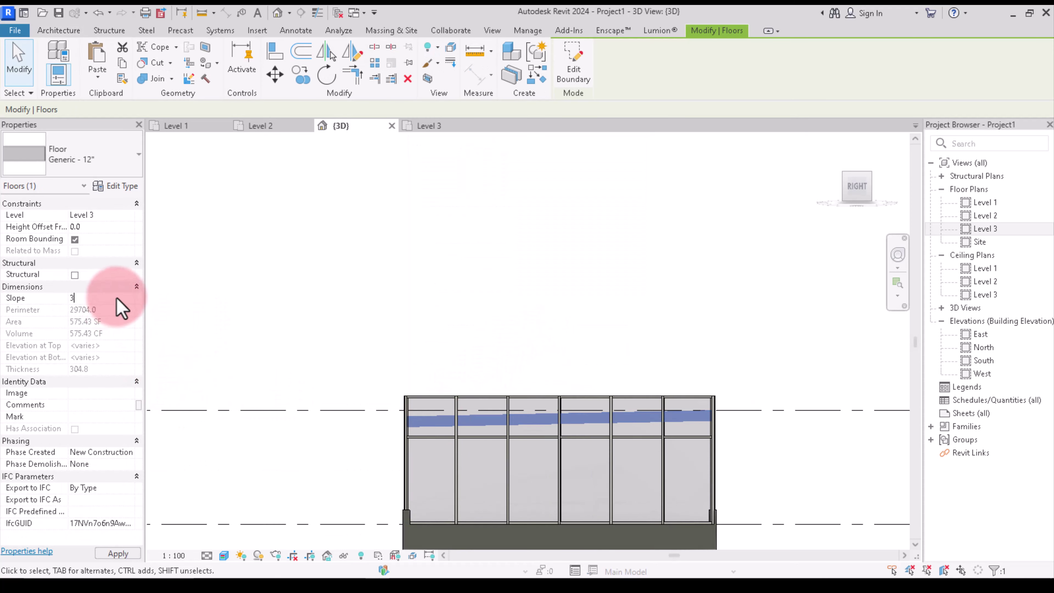
type("0.00")
key("Return")
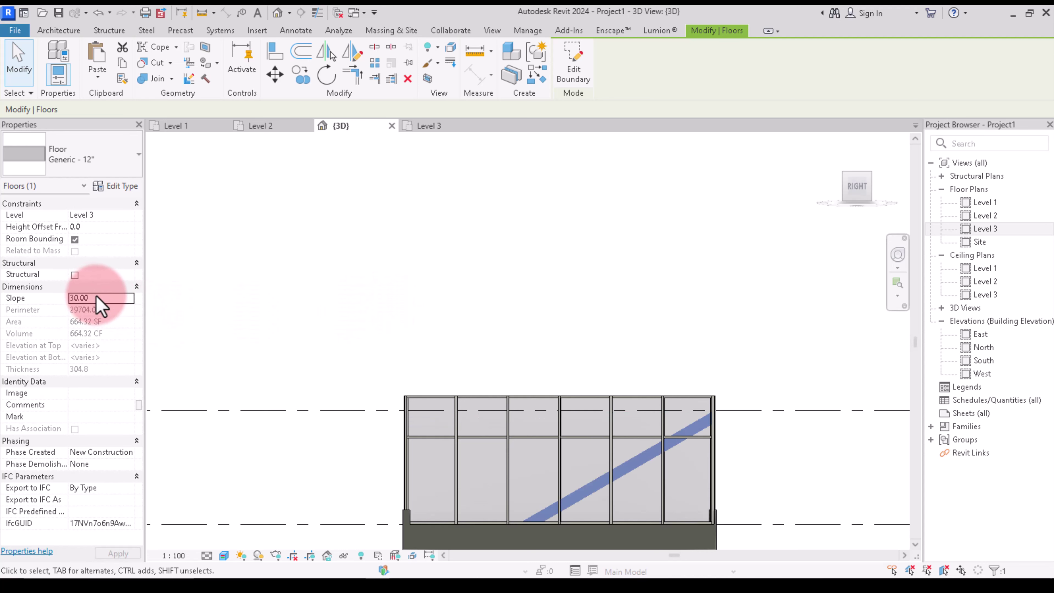
scroll(601, 373, "up", 1)
key("Escape")
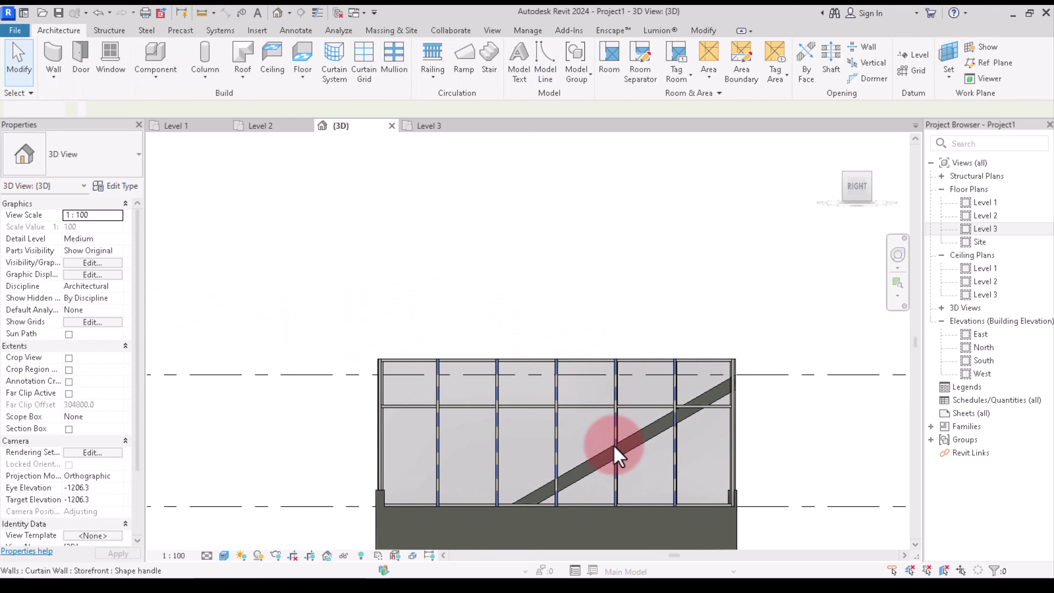
Retype the roof floor's Slope value in Properties and commit it
left_click(618, 455)
scroll(585, 457, "down", 2)
left_click(104, 299)
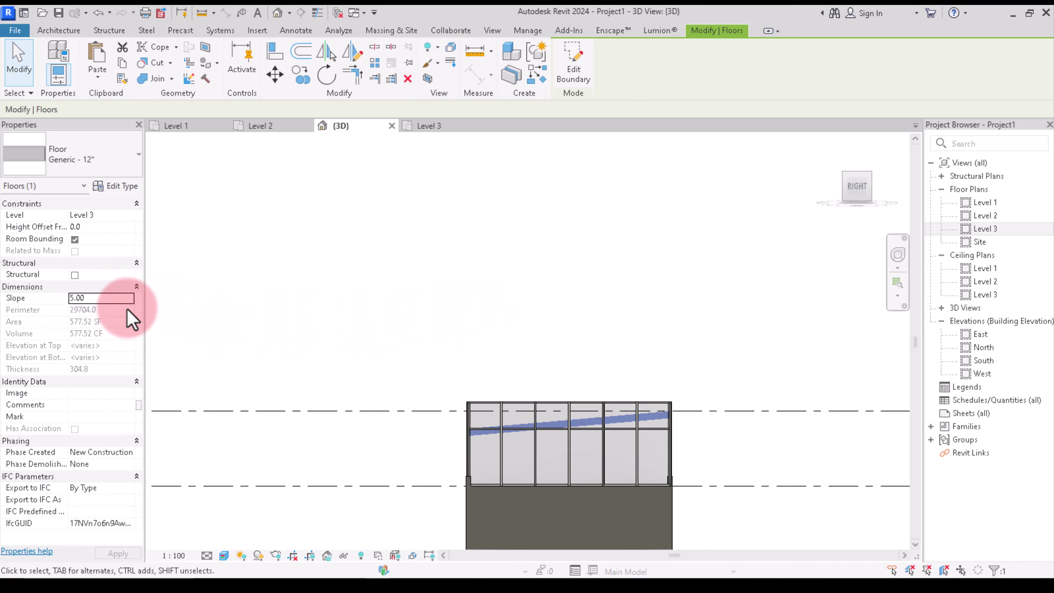
double_click(111, 298)
type("3.00")
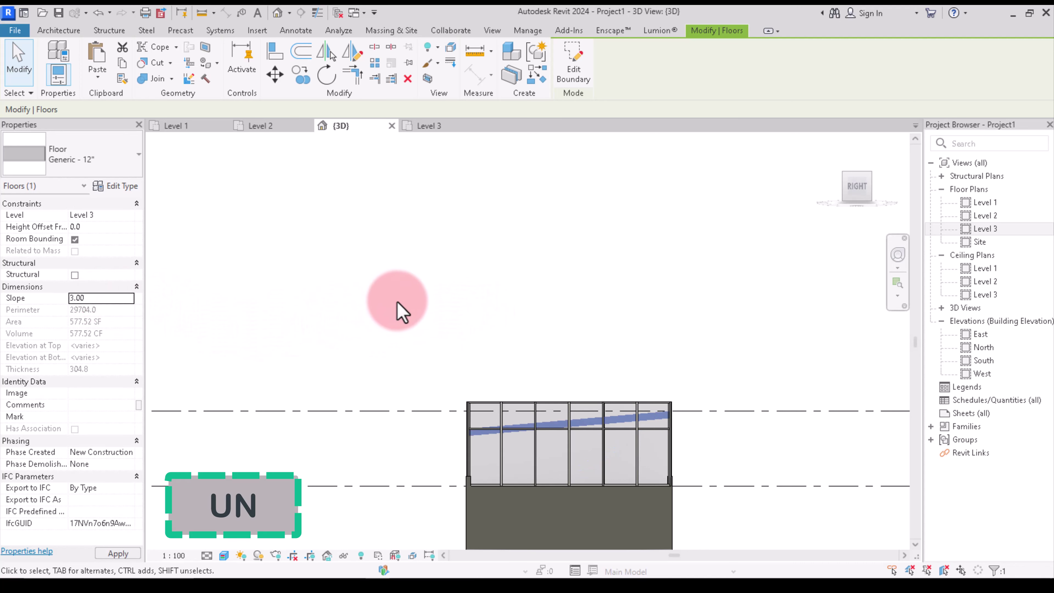
type("un")
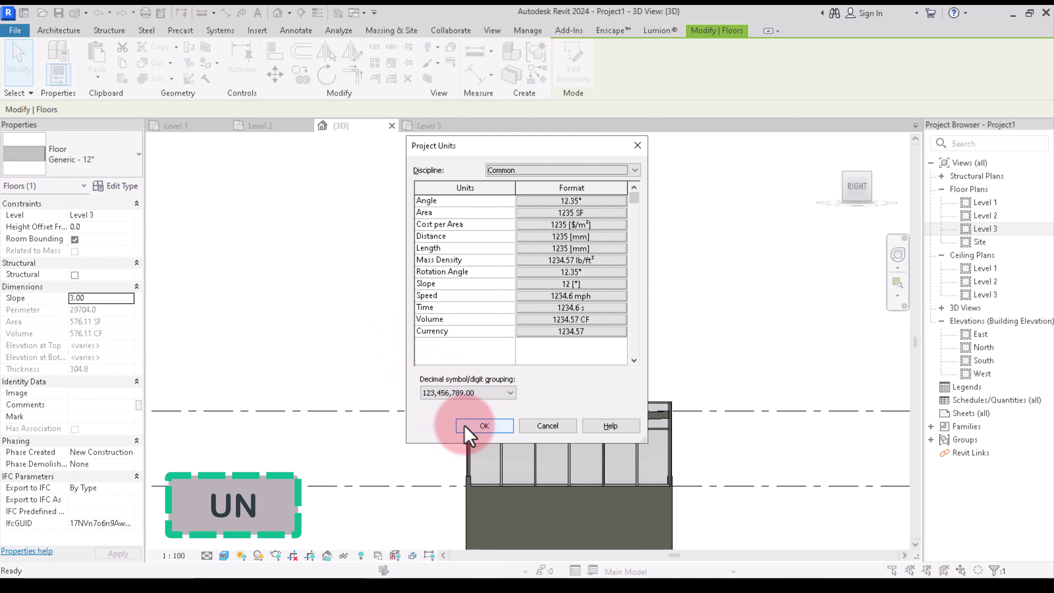
left_click(482, 426)
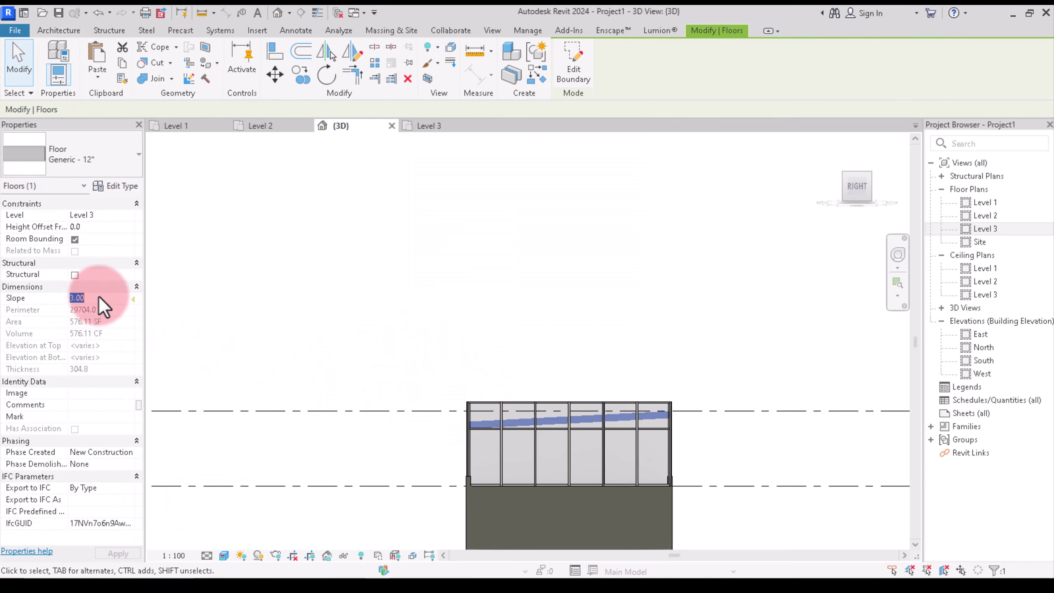
left_click(101, 298)
type("1")
key("Return")
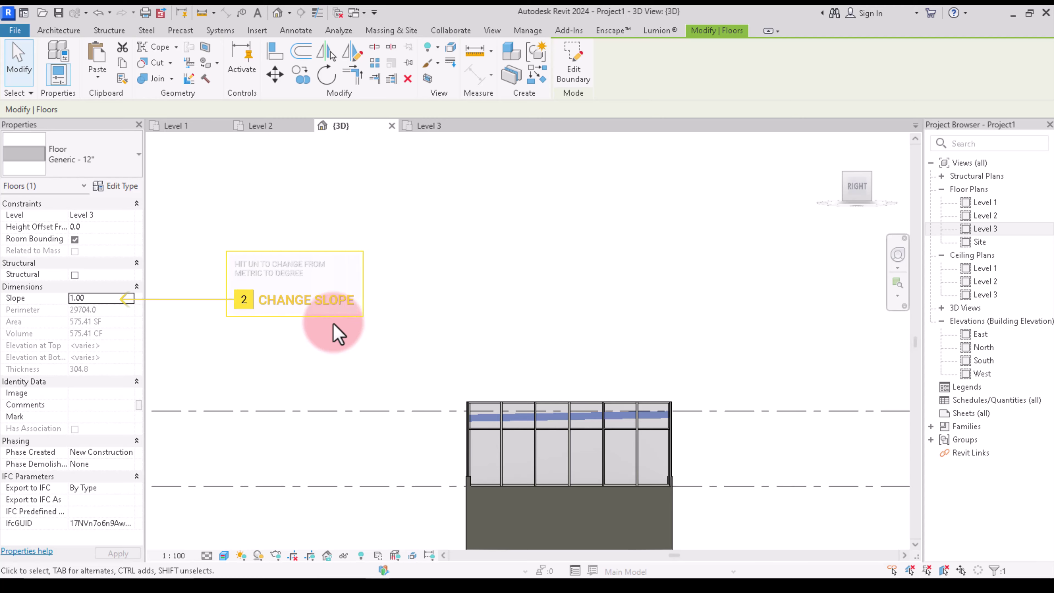
left_click(335, 332)
Apply the -10° slope to the roof floor and check it from the right side
middle_click_drag(666, 424, 913, 220, "shift")
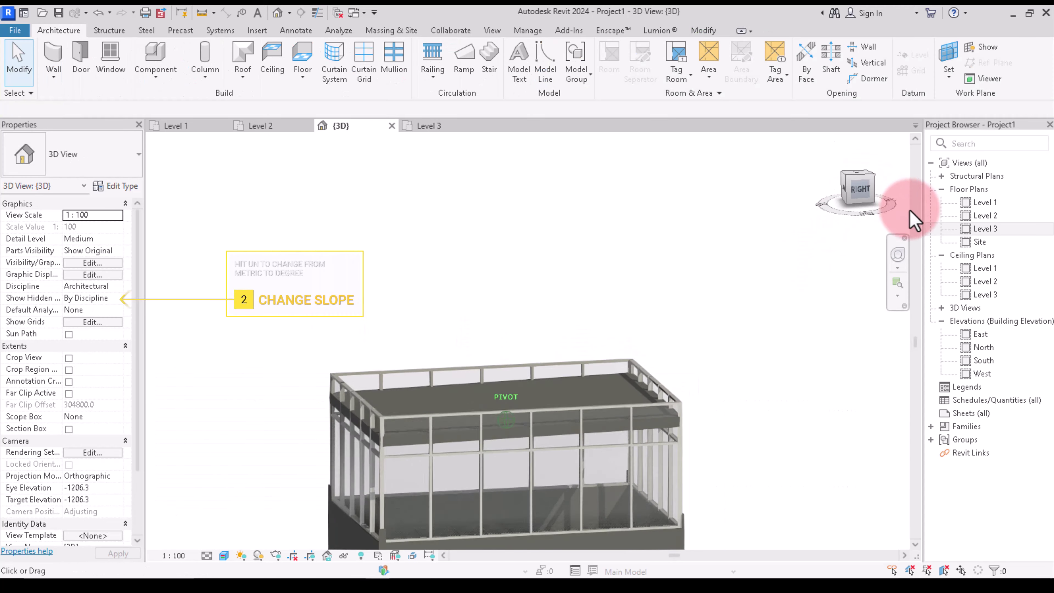
left_click(858, 189)
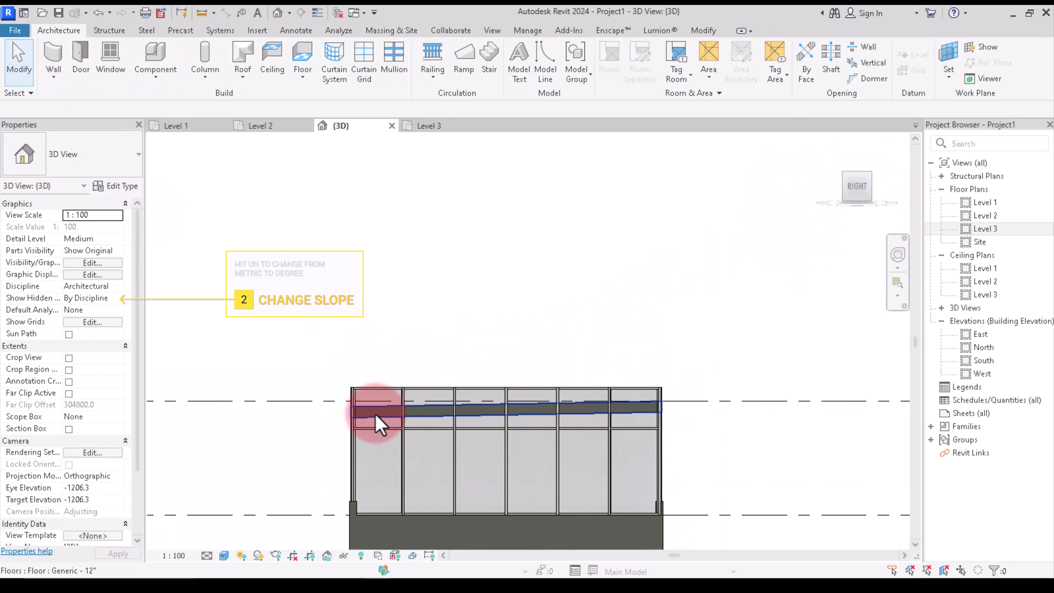
left_click(379, 424)
type("-10")
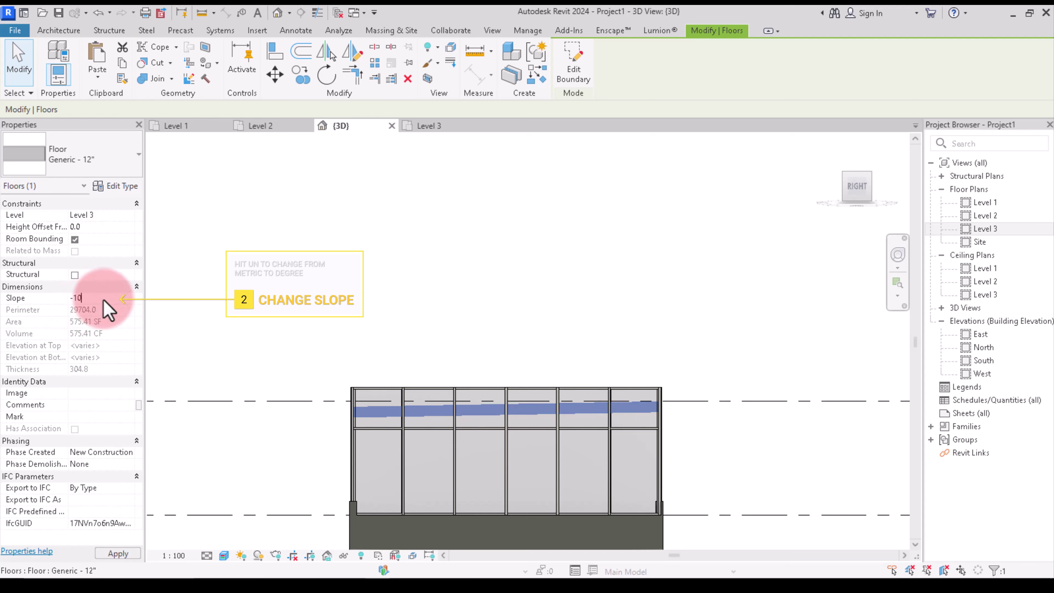
key("Return")
left_click(535, 345)
left_click(857, 187)
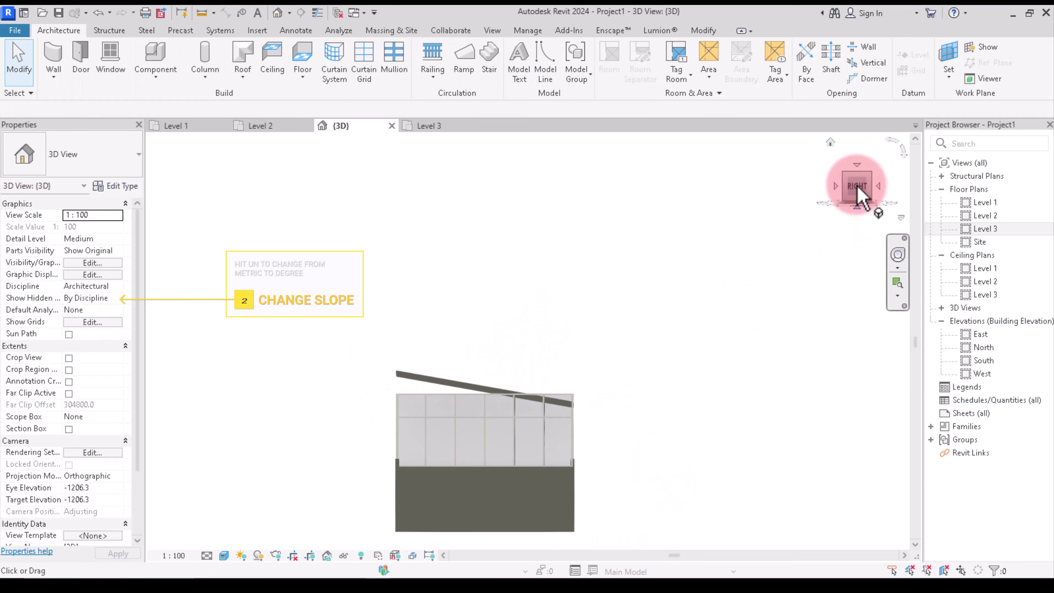
Attach the right-side curtain wall's top to the sloped roof, deleting conflicting mullions
left_click(867, 191)
left_click(471, 404)
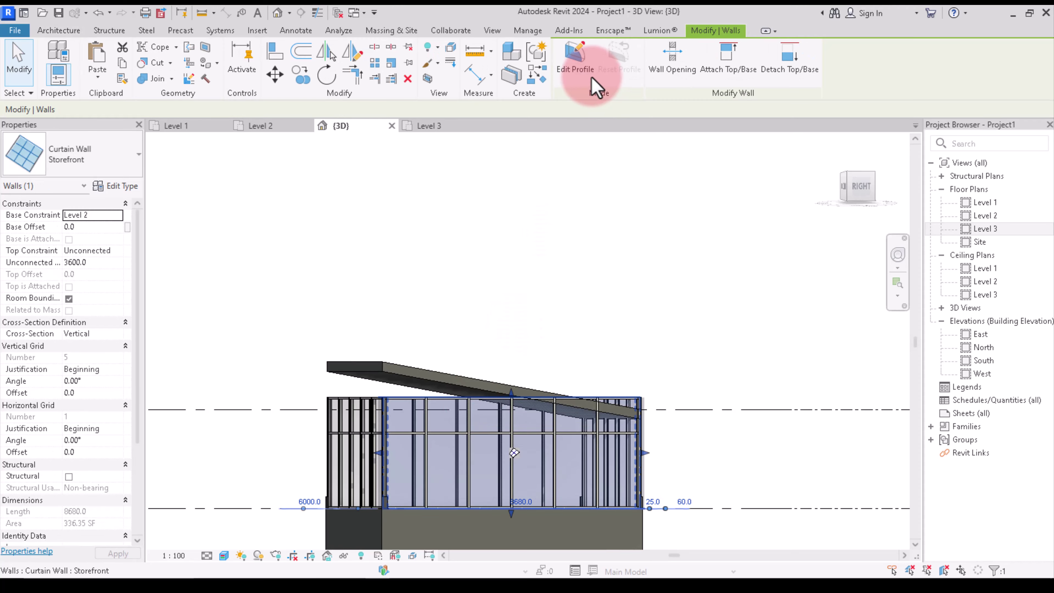
left_click(720, 64)
left_click(435, 390)
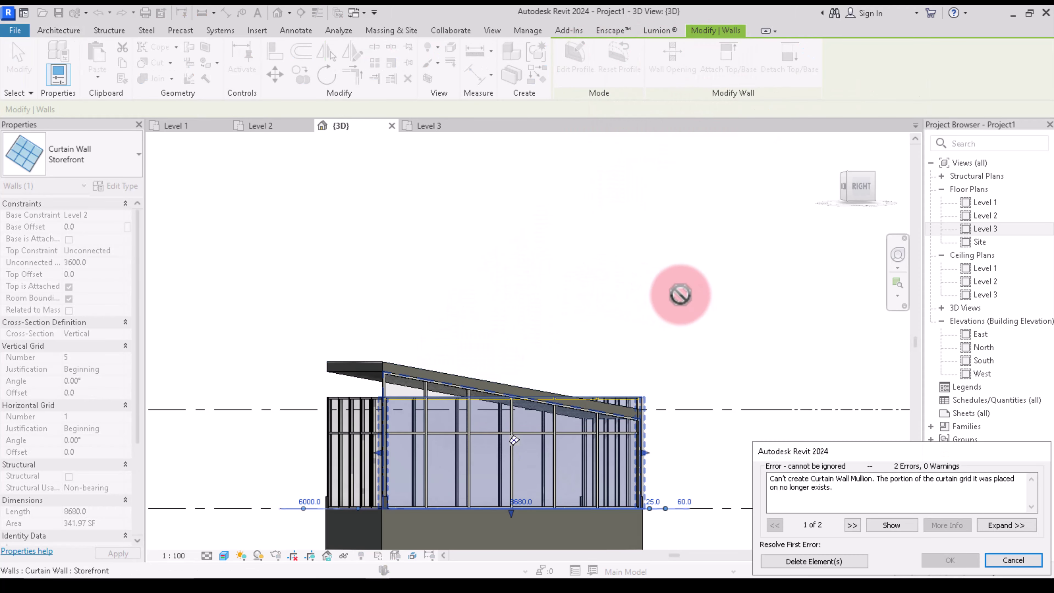
left_click(813, 561)
left_click(642, 306)
mouse_move(643, 306)
middle_mouse_down("shift")
mouse_move(377, 195)
mouse_move(611, 365)
middle_mouse_up("shift")
Attach the side curtain wall's top to the roof, deleting the elements flagged by the mullion error
left_click(611, 365)
scroll(741, 254, "up", 3)
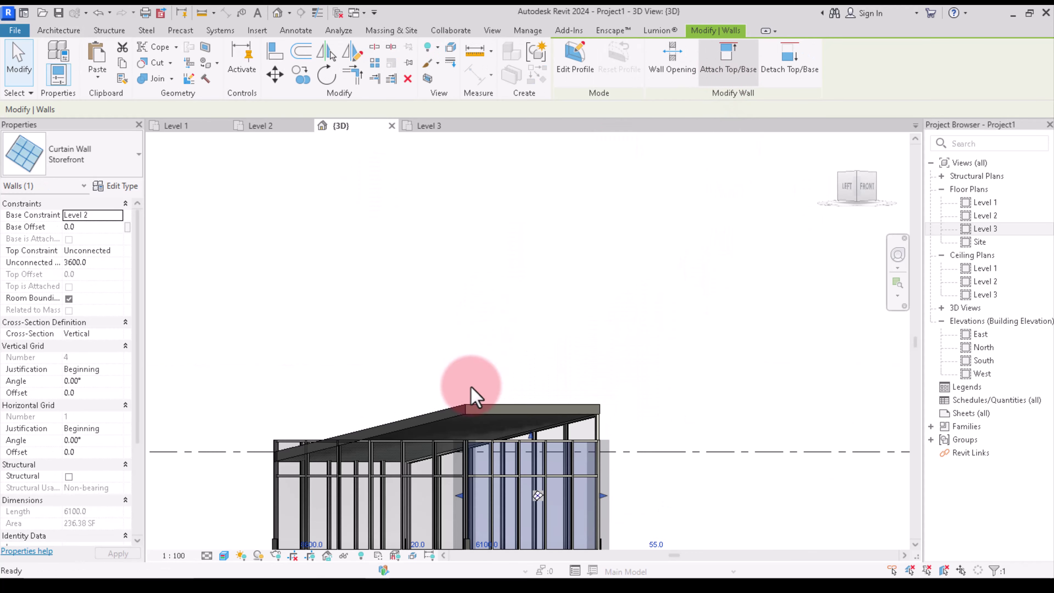
middle_click_drag(722, 297, 670, 306, "shift")
left_click(788, 558)
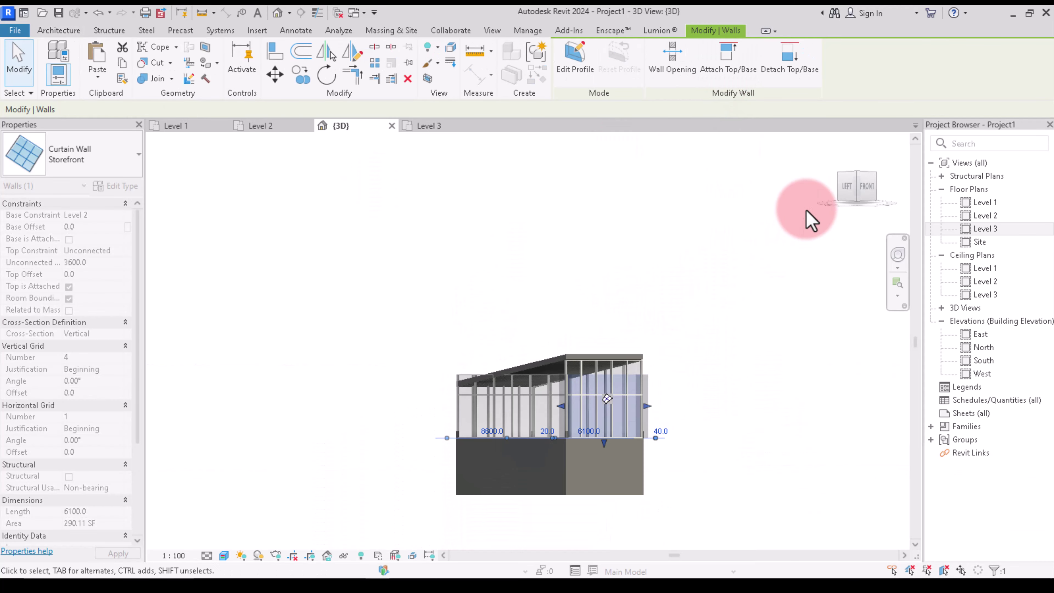
mouse_move(807, 219)
middle_mouse_down("shift")
mouse_move(162, 227)
mouse_move(541, 423)
middle_mouse_up("shift")
left_click(541, 423)
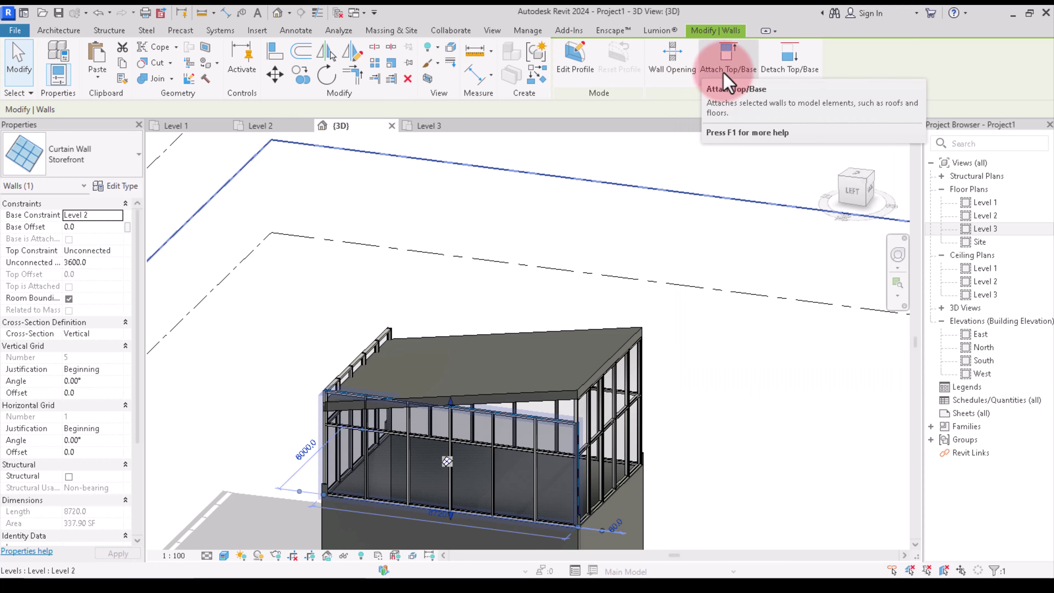
left_click(711, 83)
left_click(501, 352)
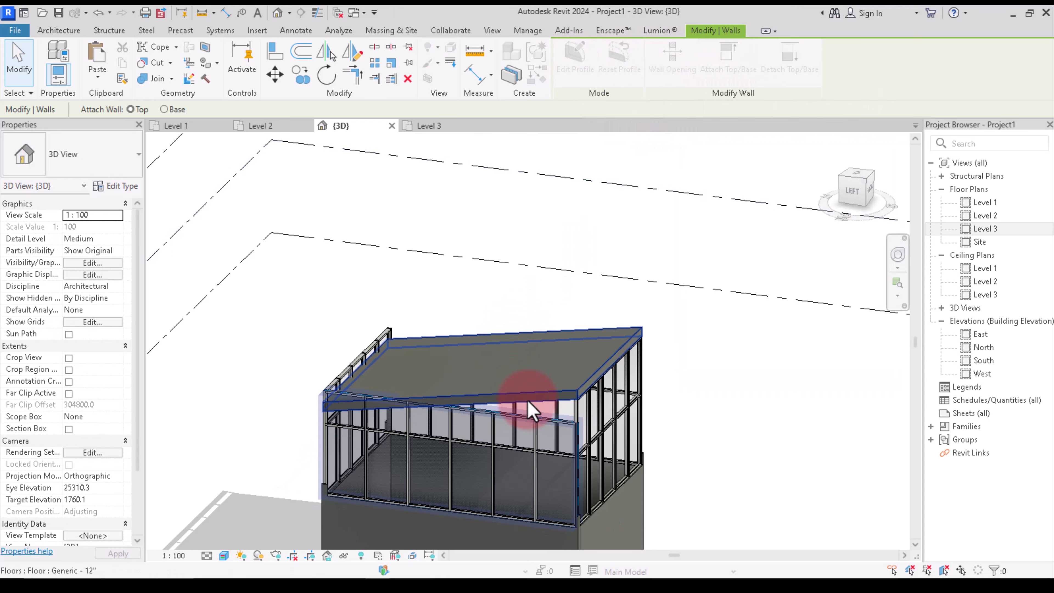
left_click(794, 560)
left_click(706, 383)
mouse_move(706, 384)
middle_mouse_down("shift")
mouse_move(777, 235)
mouse_move(156, 197)
mouse_move(365, 195)
mouse_move(224, 348)
mouse_move(772, 419)
middle_mouse_up("shift")
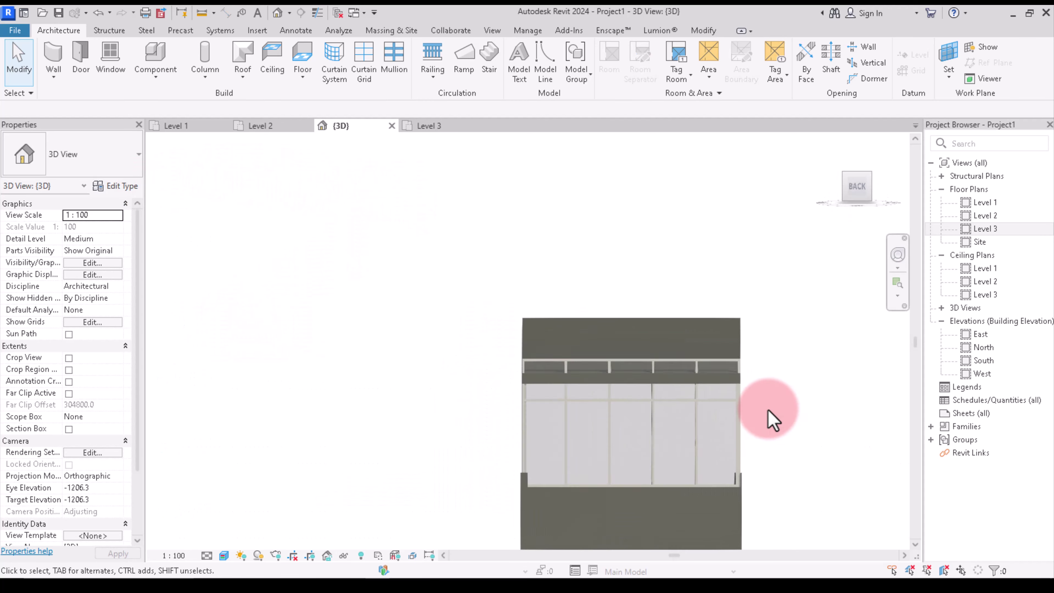
Attach the back curtain wall's top to the floor above, then orbit to an overall view
left_click(597, 344)
left_click(728, 62)
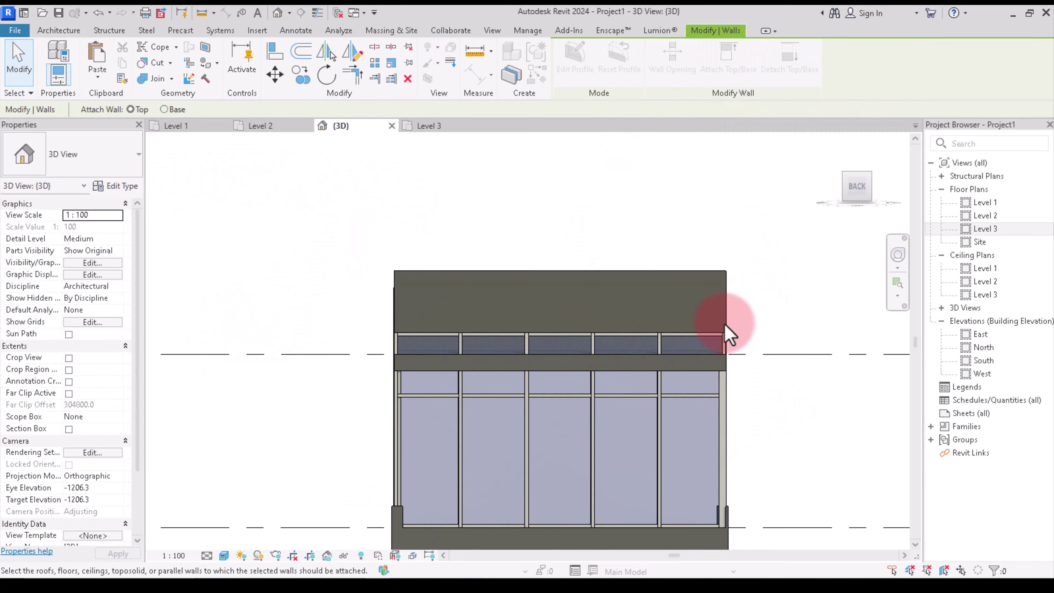
left_click(732, 320)
left_click(809, 561)
scroll(374, 340, "down", 5)
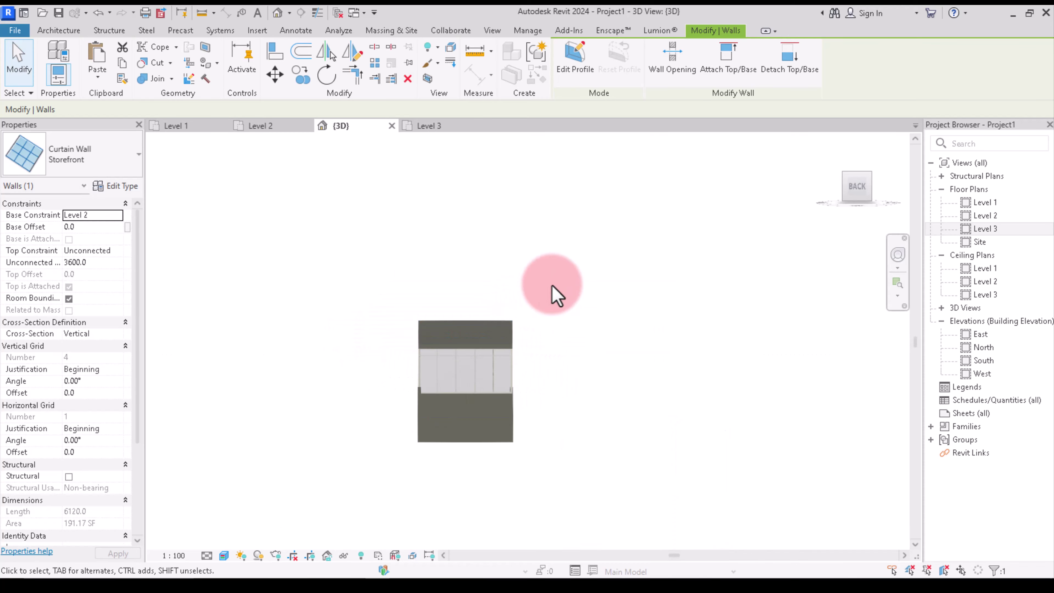
left_click(815, 206)
mouse_move(815, 207)
middle_mouse_down("shift")
mouse_move(386, 252)
mouse_move(259, 224)
mouse_move(266, 266)
mouse_move(533, 336)
mouse_move(487, 458)
middle_mouse_up("shift")
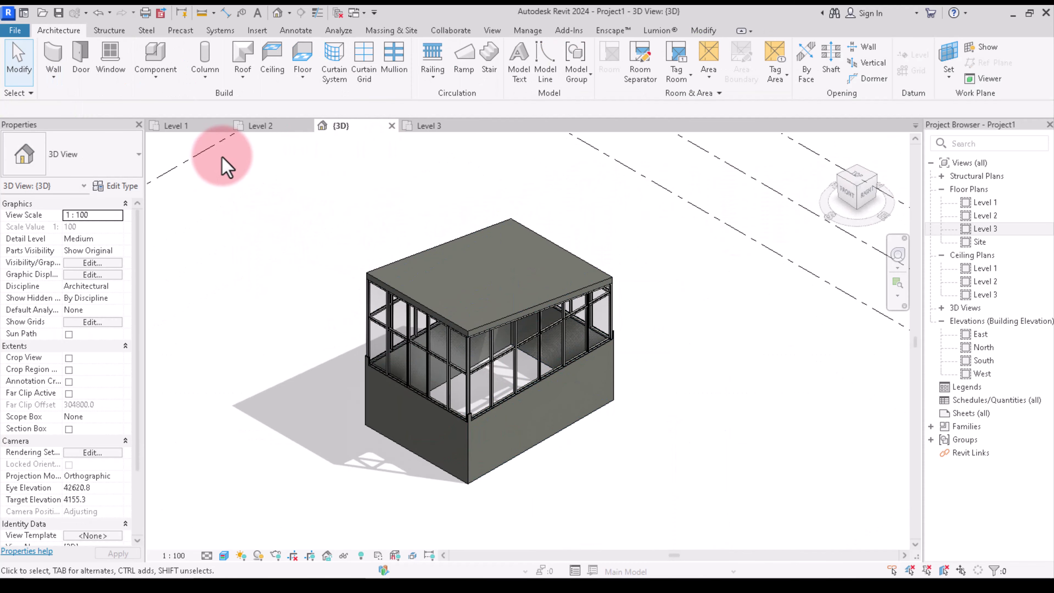
On the Level 1 plan, sketch a straight 18-riser stair run beside the building's right wall
left_click(186, 125)
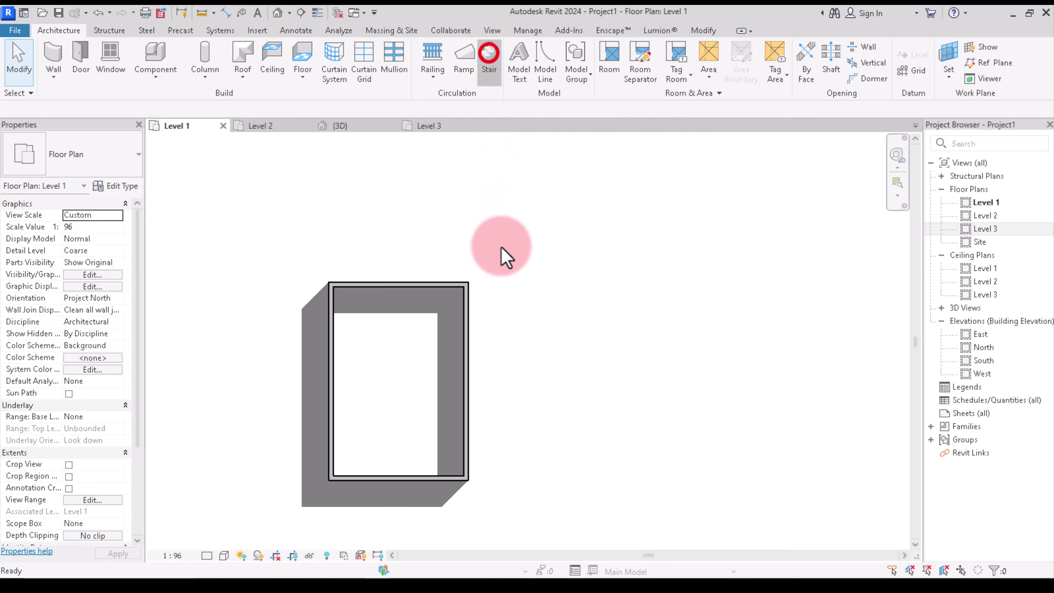
scroll(485, 427, "up", 2)
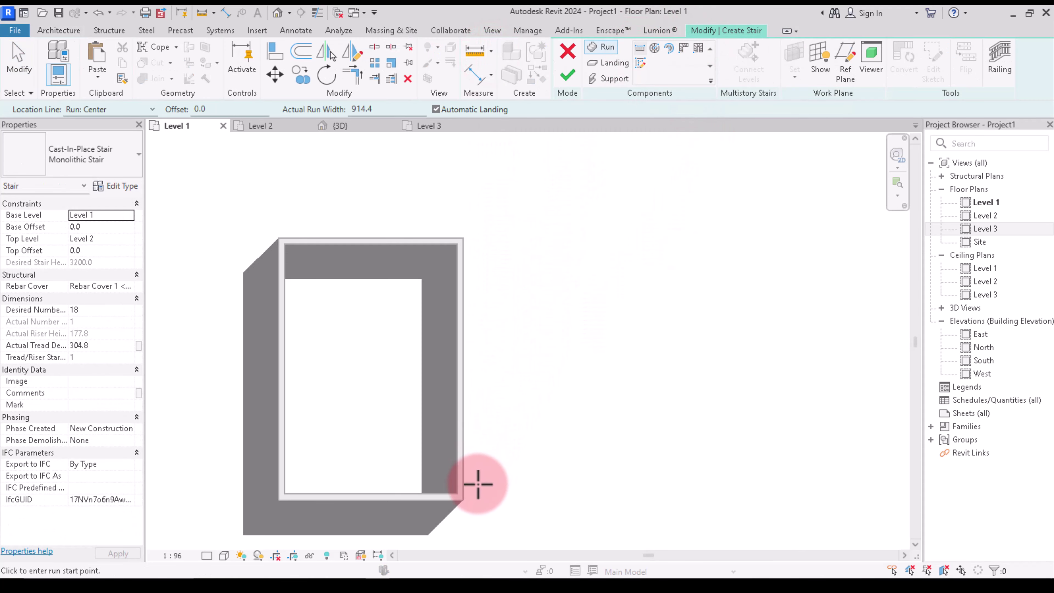
left_click(502, 487)
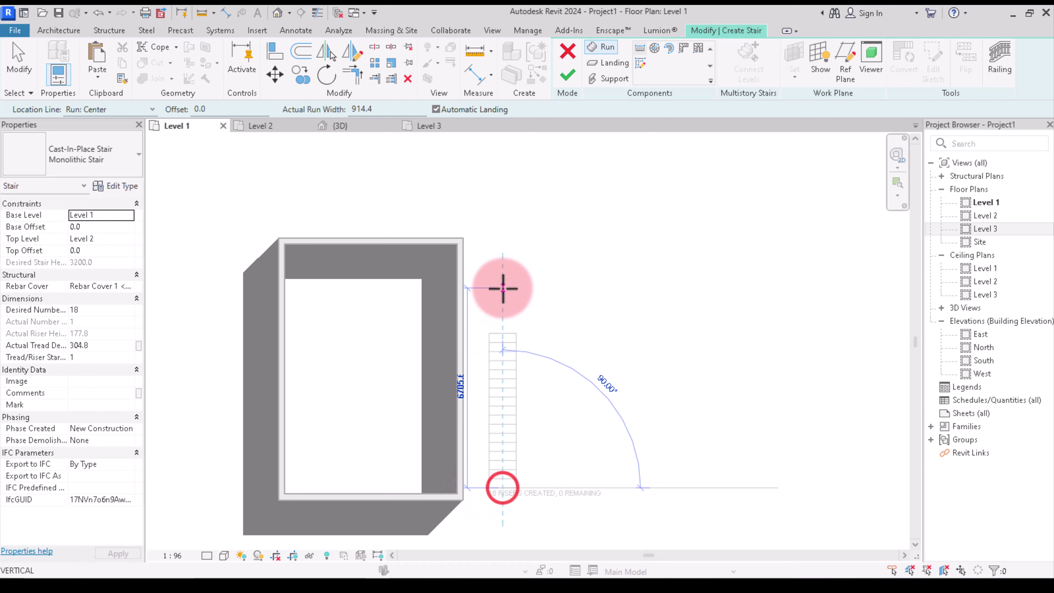
scroll(502, 348, "up", 1)
scroll(502, 340, "up", 1)
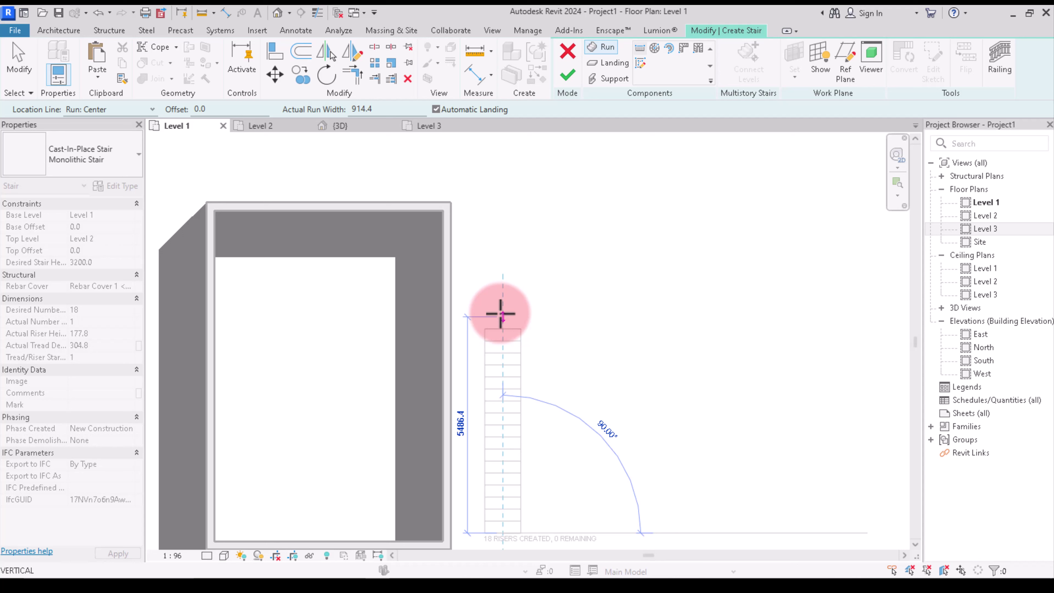
left_click(501, 329)
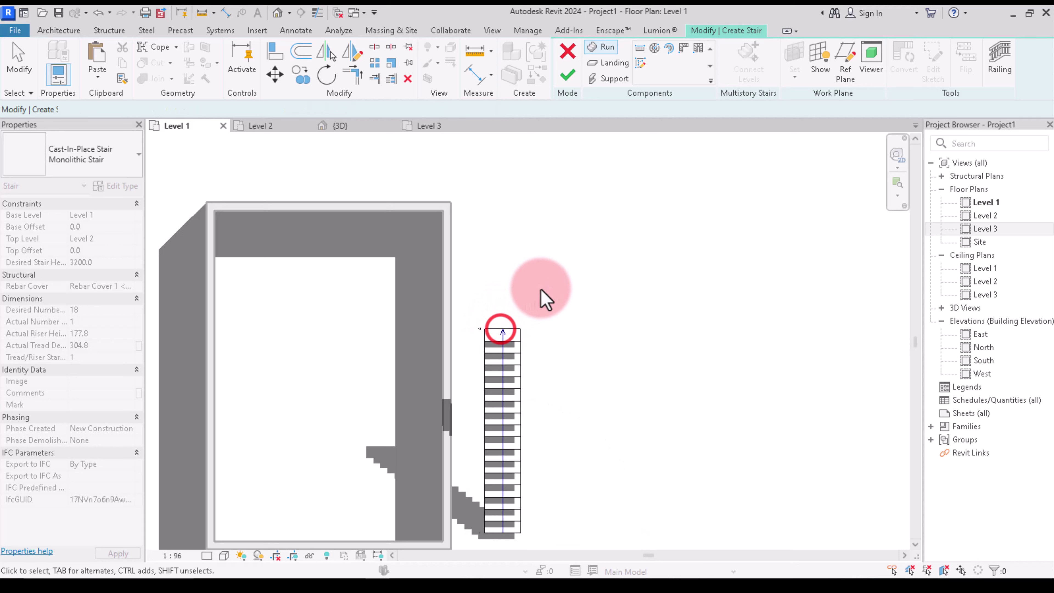
Resize the stair run to about 1077 wide and extend its end downward
scroll(498, 332, "down", 2)
scroll(508, 373, "up", 1)
left_click(511, 353)
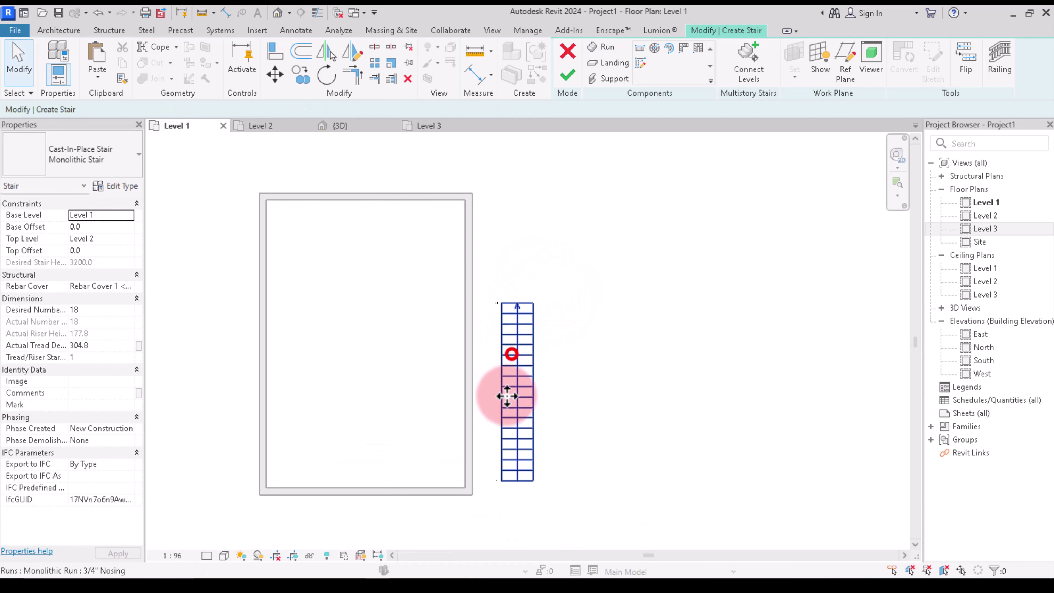
scroll(502, 399, "up", 1)
scroll(494, 372, "up", 1)
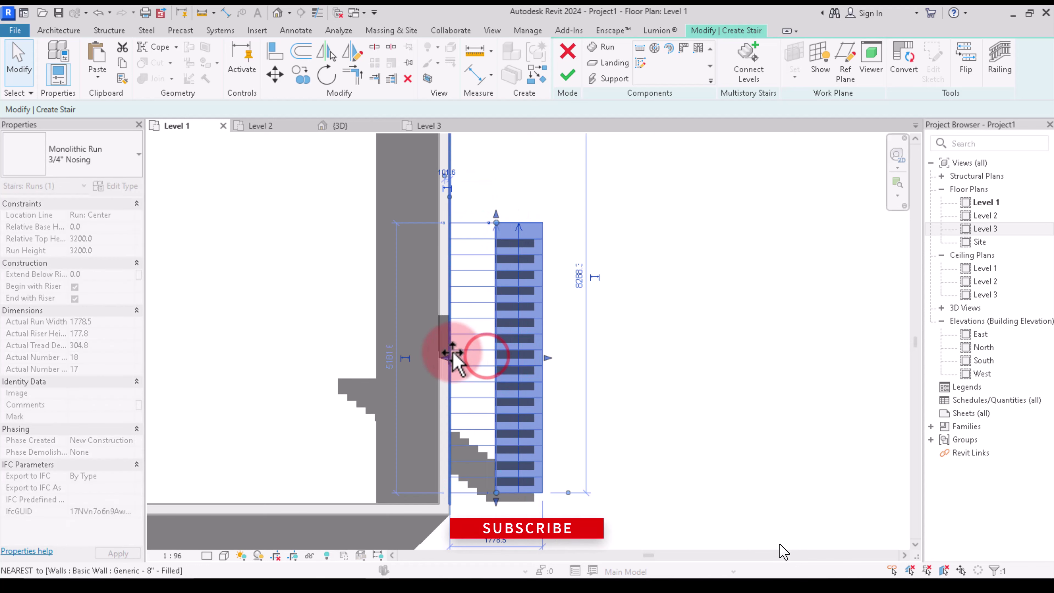
left_click_drag(548, 358, 557, 366)
scroll(564, 336, "down", 1)
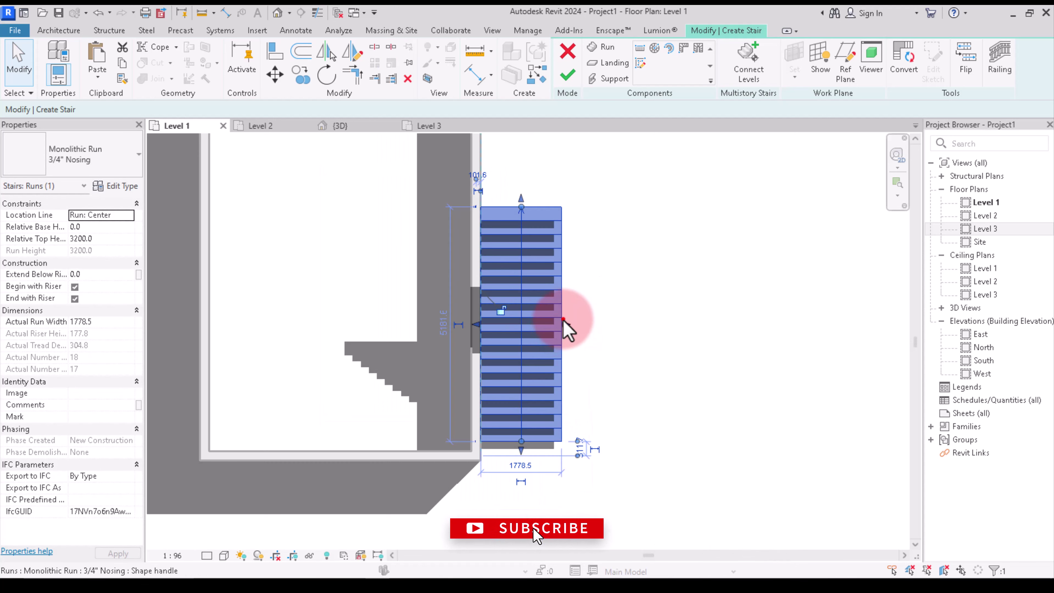
left_click_drag(527, 332, 558, 323)
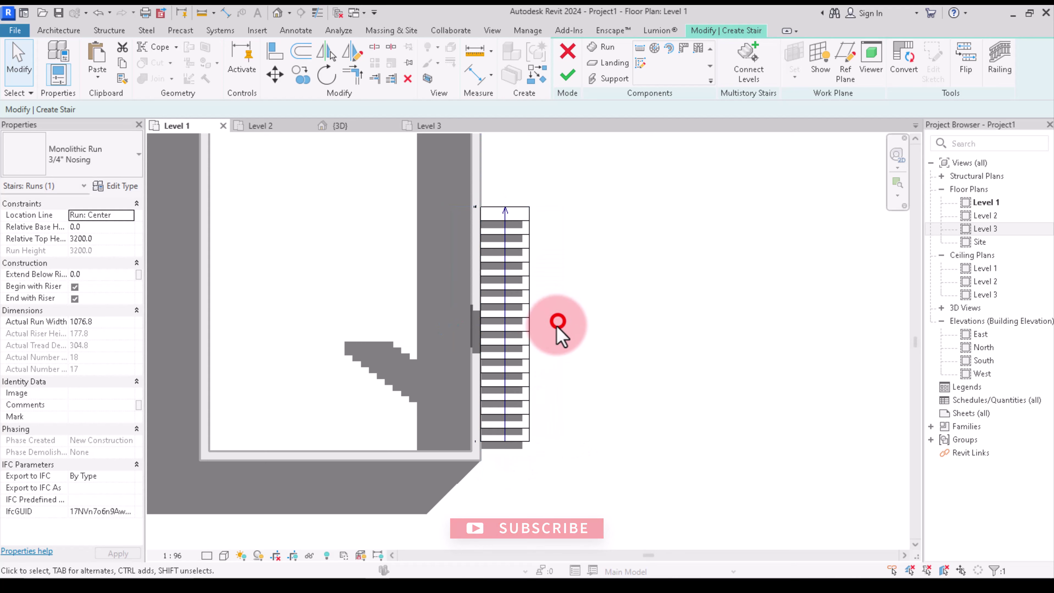
scroll(513, 400, "up", 3)
scroll(499, 400, "down", 2)
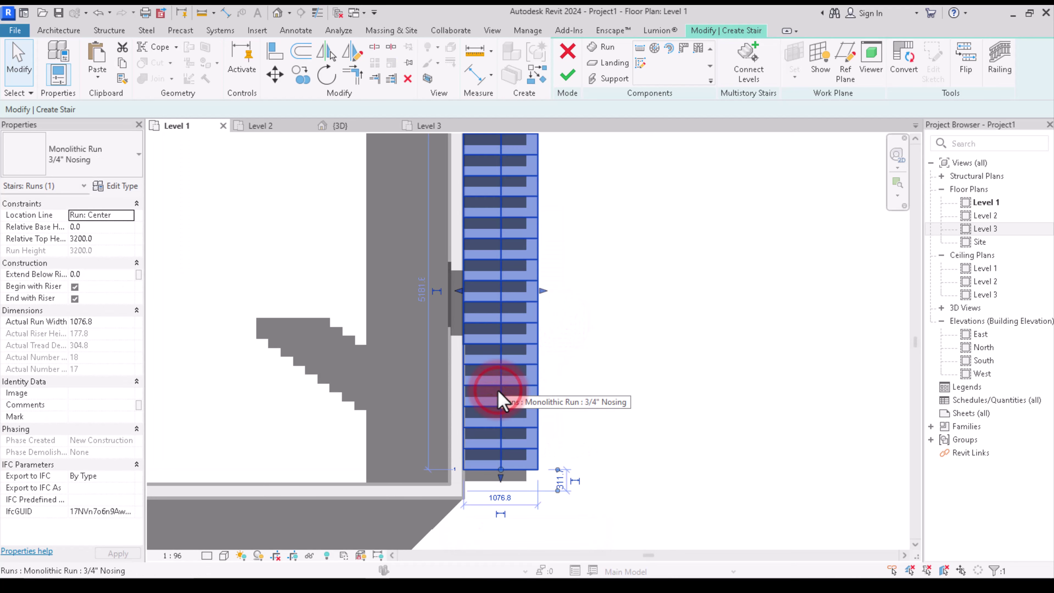
scroll(500, 461, "up", 2)
left_click_drag(500, 471, 500, 495)
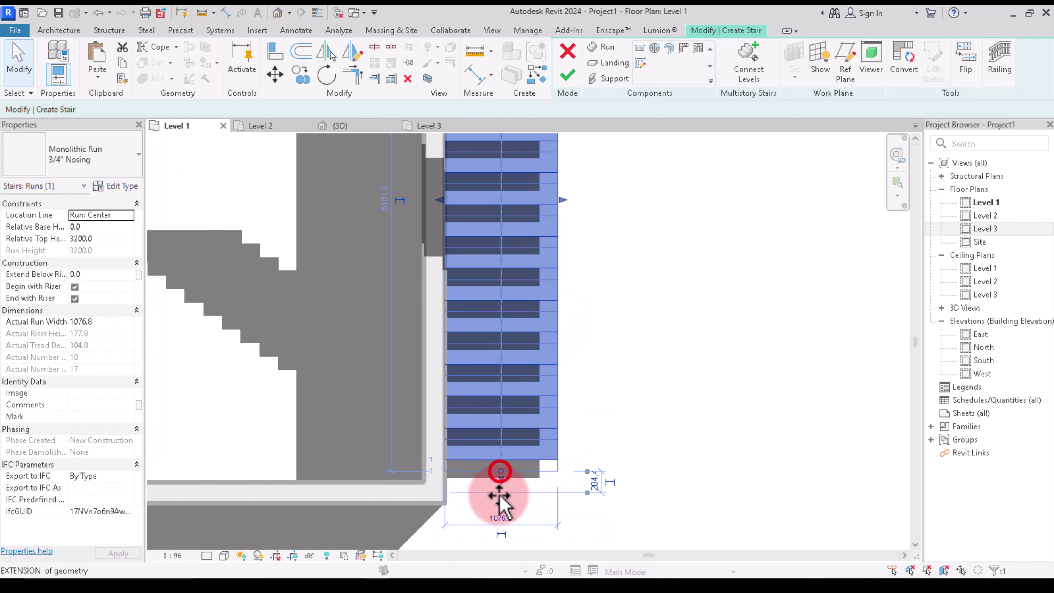
Check the rebuilt stair run in plan by selecting and deselecting it
left_click(618, 422)
scroll(575, 502, "down", 3)
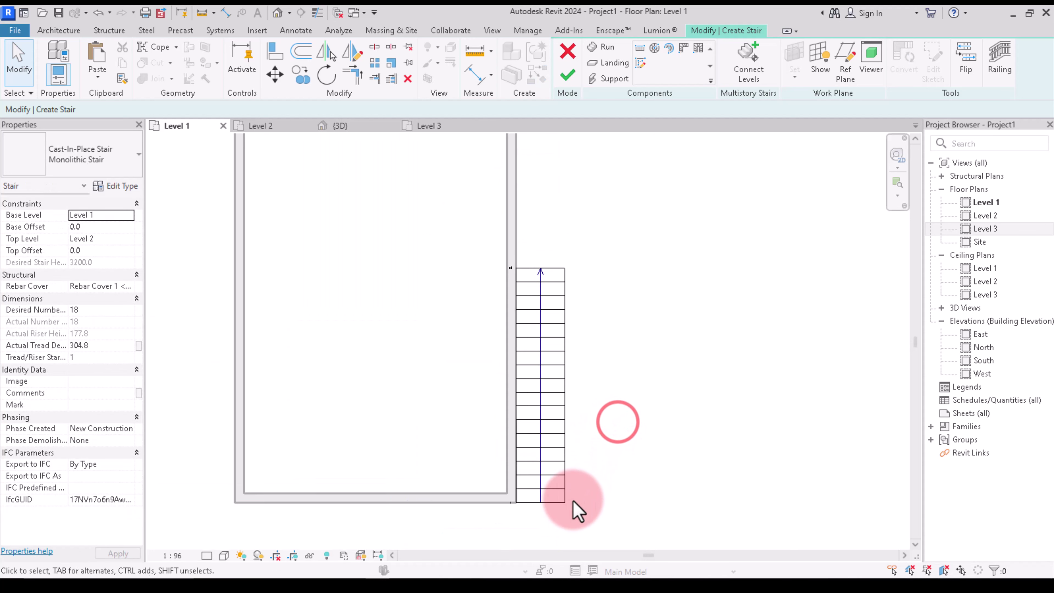
scroll(549, 346, "down", 2)
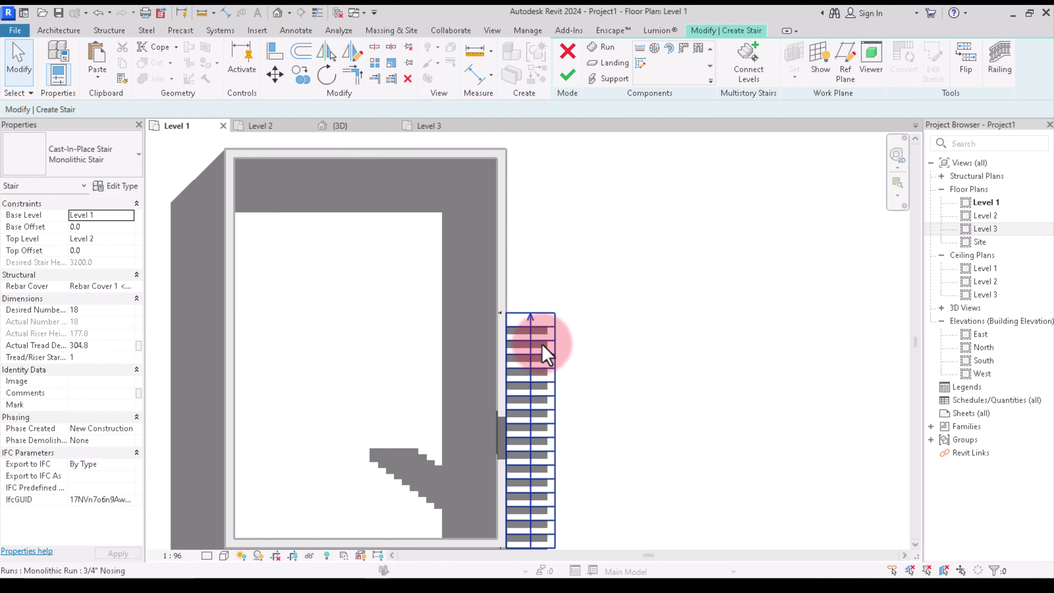
left_click(539, 331)
left_click(583, 292)
scroll(519, 332, "down", 1)
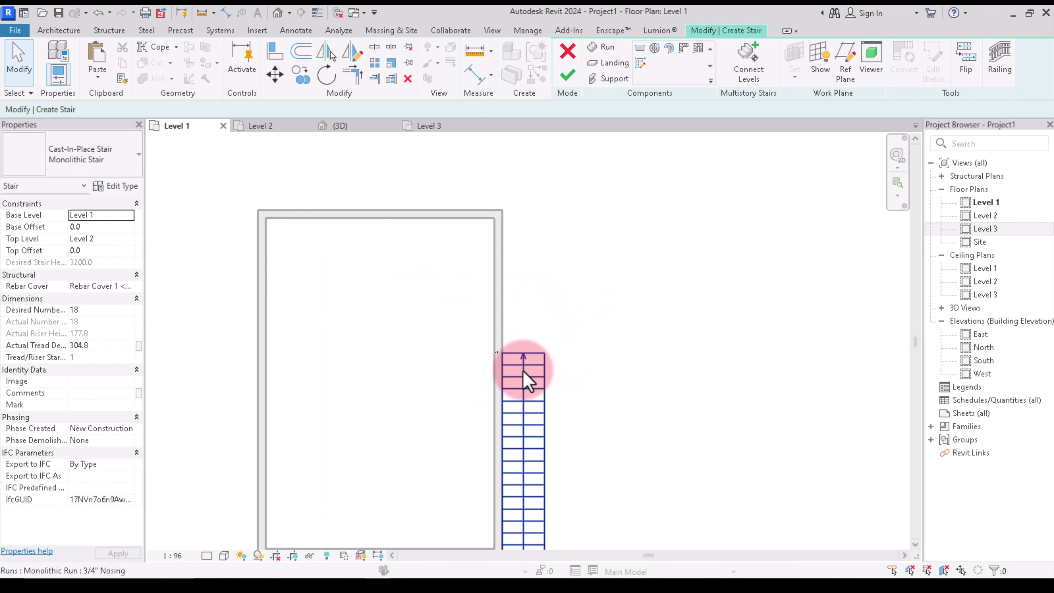
scroll(529, 328, "up", 1)
scroll(525, 311, "up", 1)
scroll(525, 303, "up", 1)
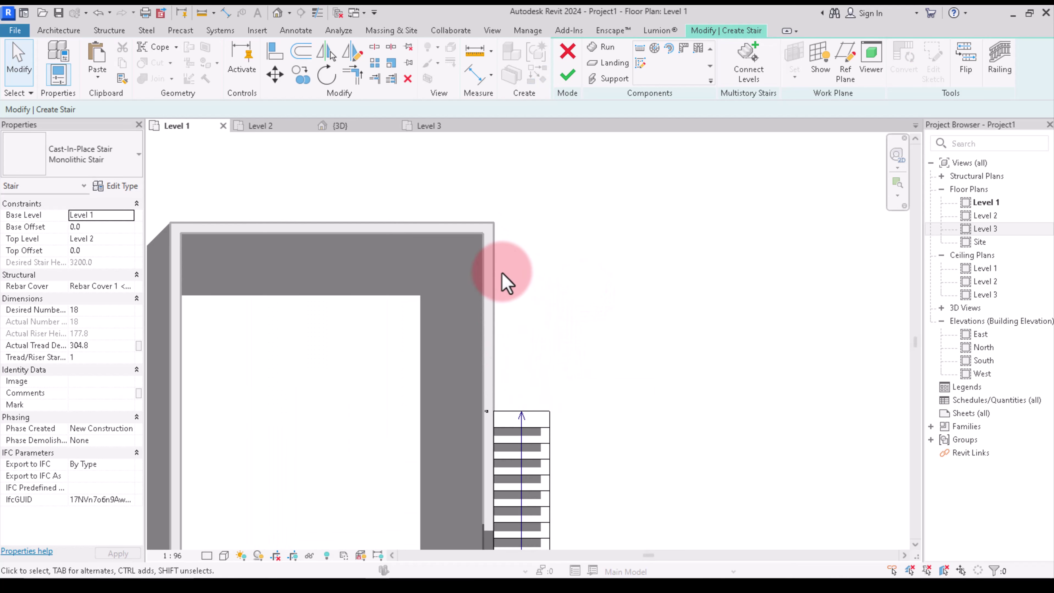
scroll(510, 369, "down", 1)
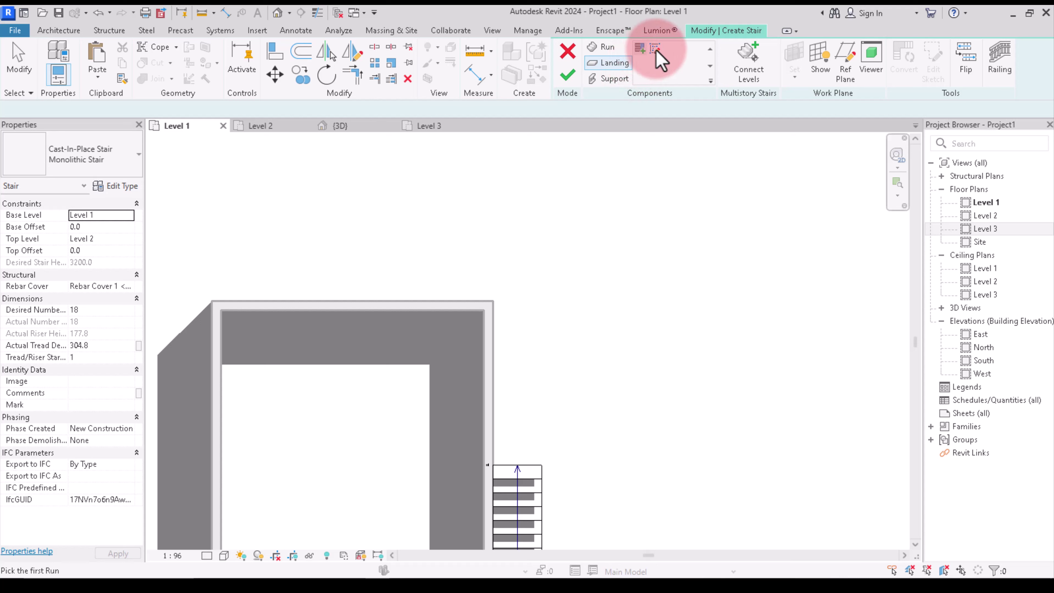
Start the landing outline at the stair's top, running up the wall and across the building's top
scroll(494, 458, "up", 2)
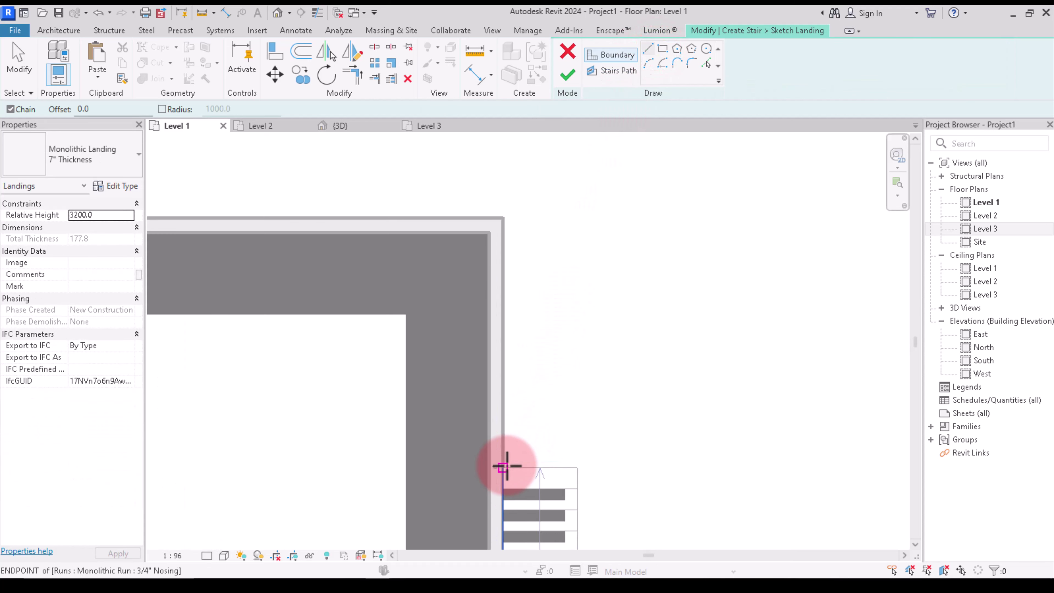
left_click(504, 466)
scroll(504, 453, "down", 2)
left_click(502, 365)
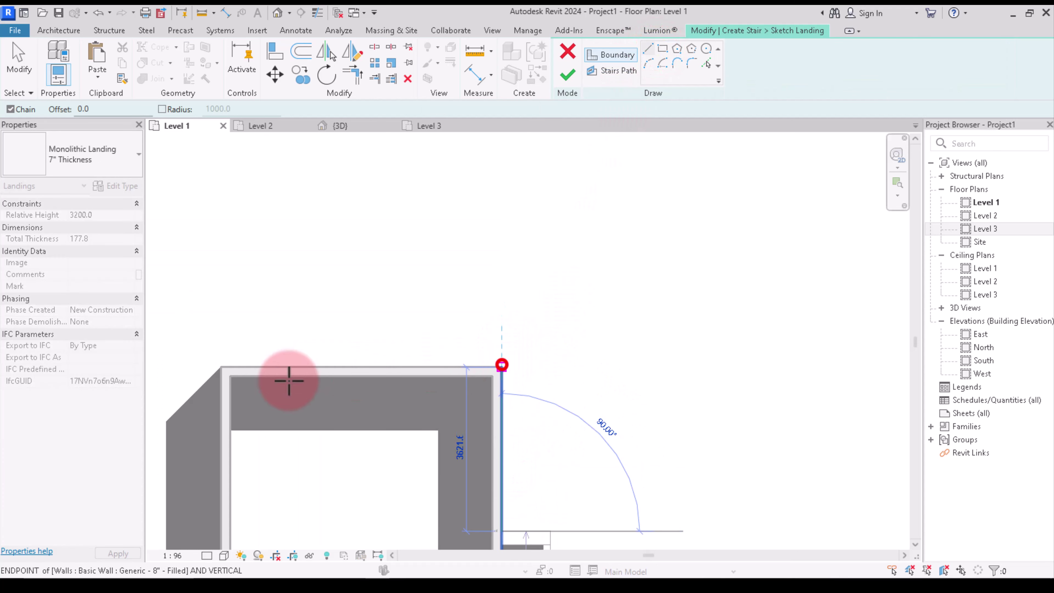
left_click(216, 367)
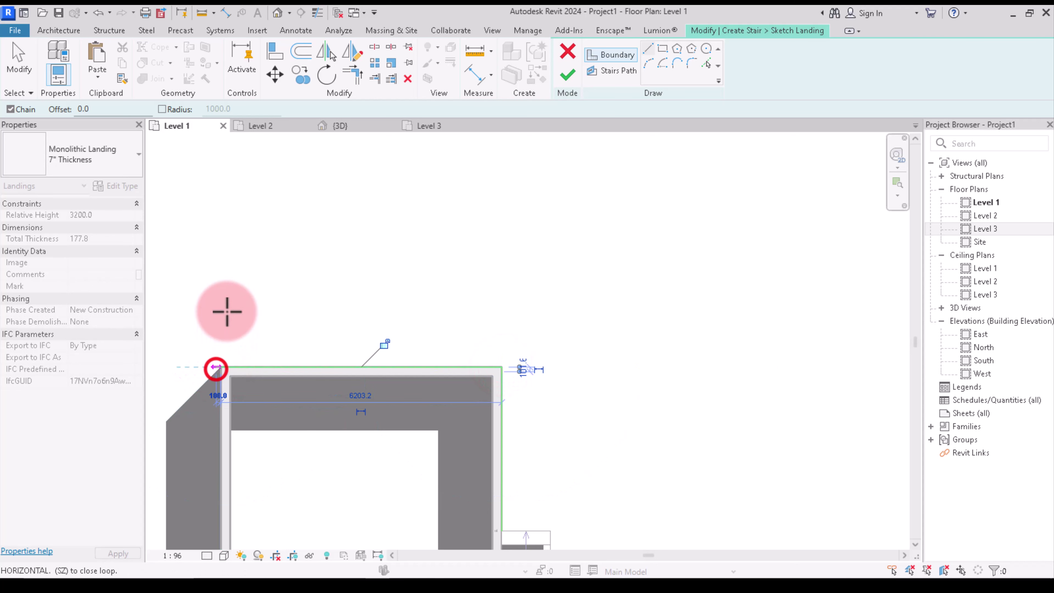
left_click(225, 312)
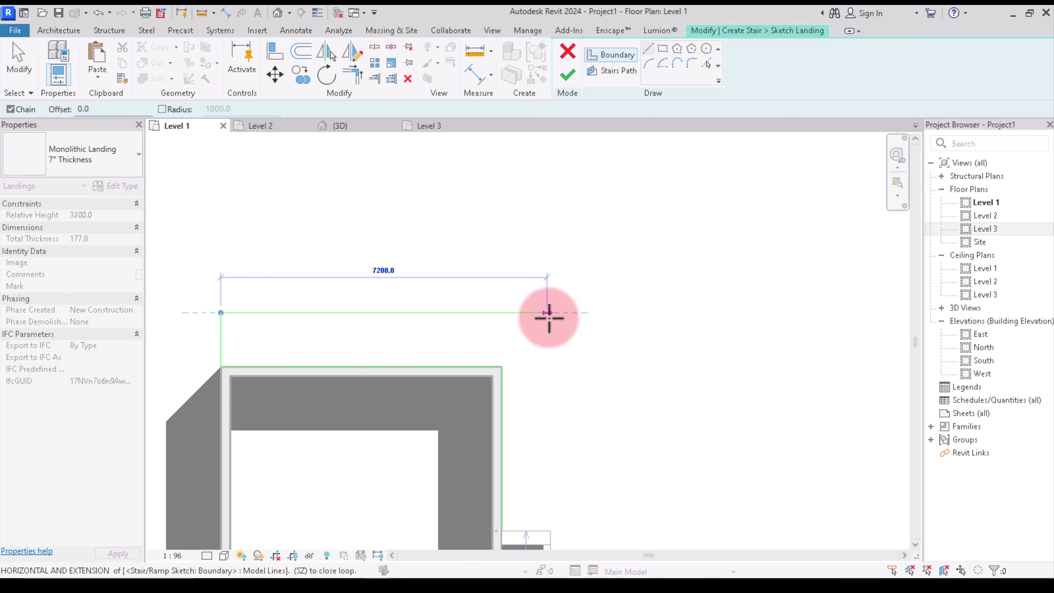
scroll(554, 465, "up", 1)
scroll(552, 477, "up", 1)
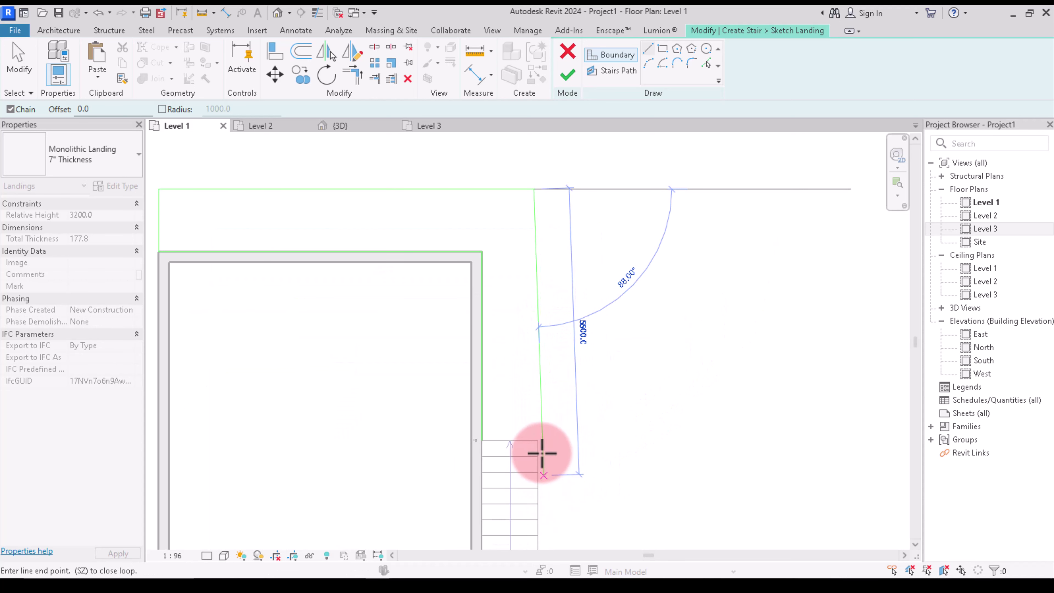
scroll(537, 436, "up", 1)
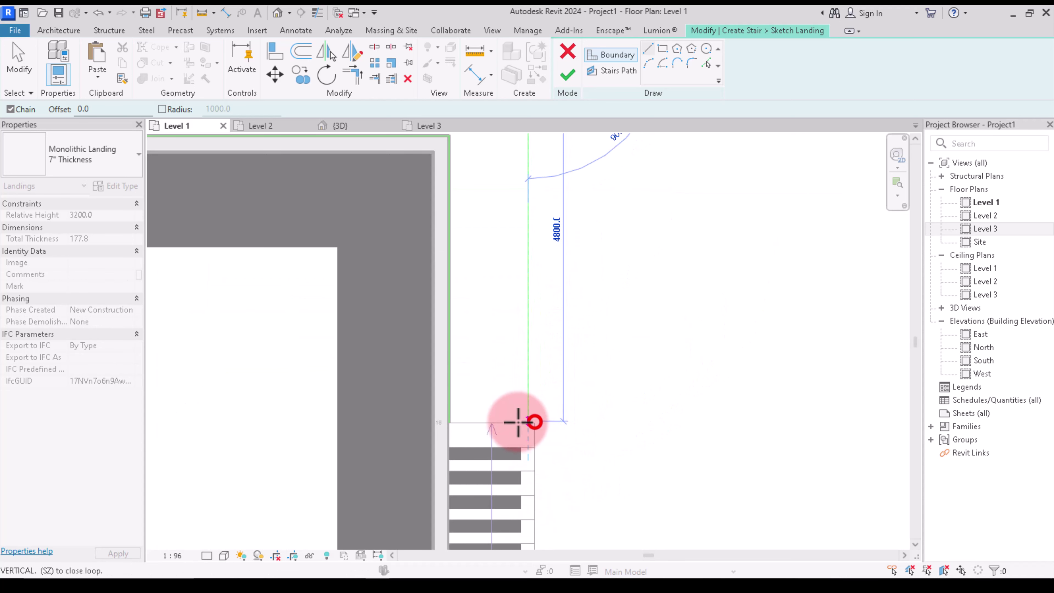
Bring the landing's right edge down 4800 to the stair and close the outline
left_click(518, 422)
scroll(443, 423, "up", 2)
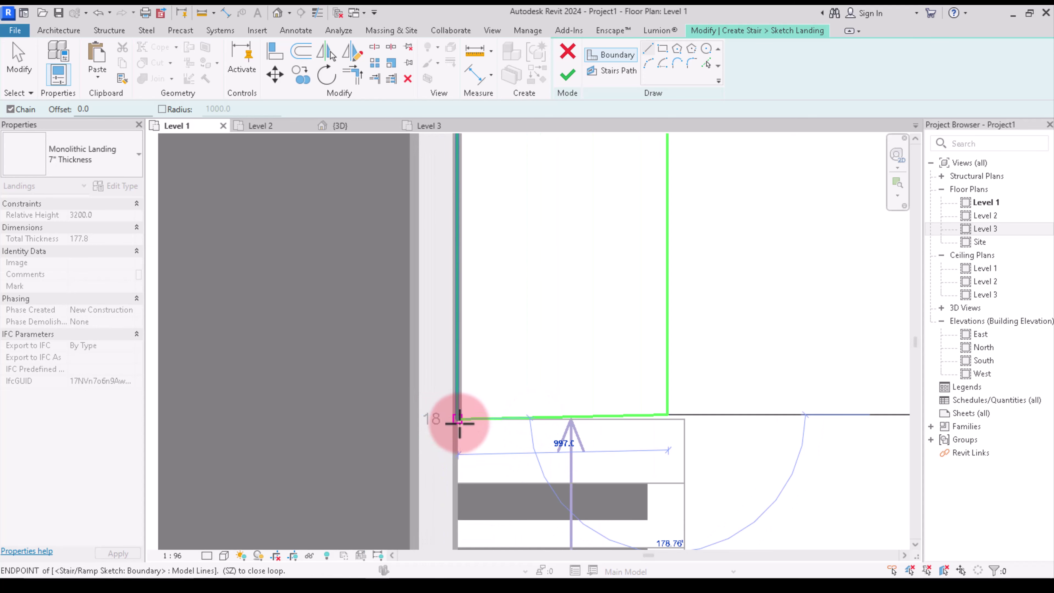
left_click(456, 415)
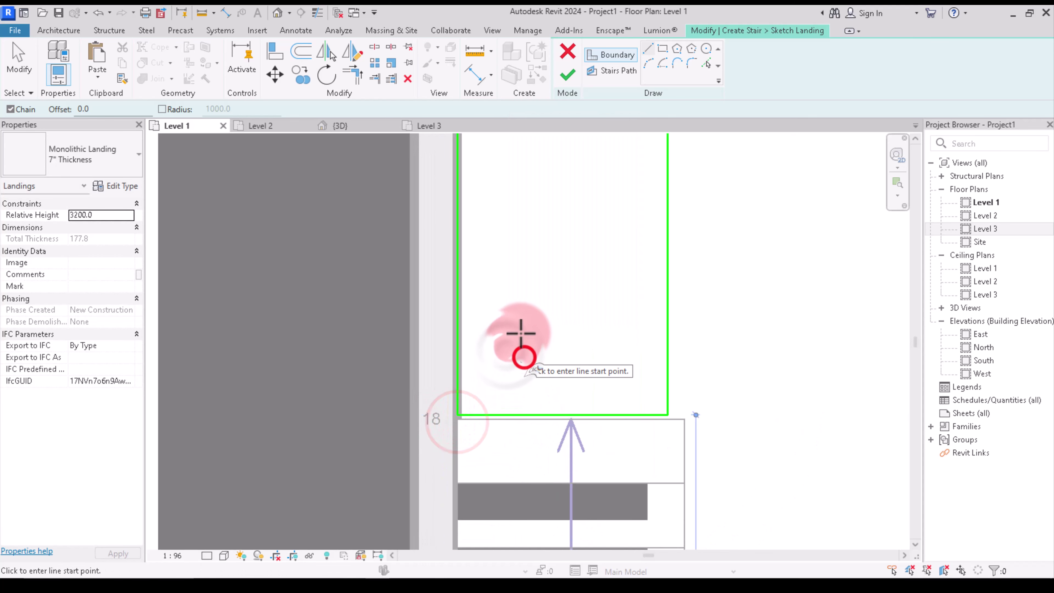
right_click(524, 357)
left_click(548, 307)
scroll(682, 392, "up", 1)
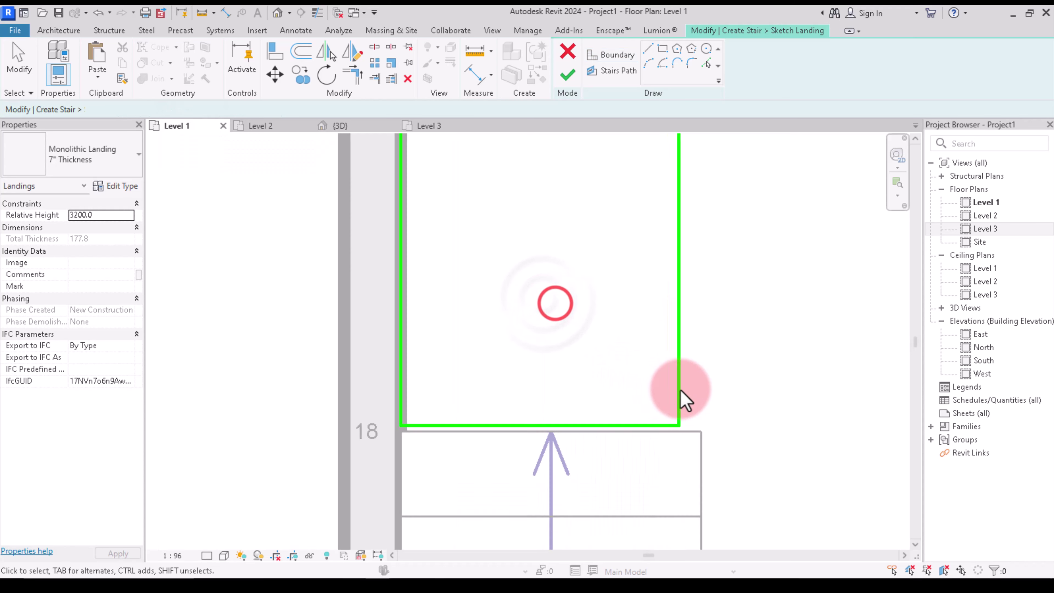
scroll(682, 392, "up", 1)
Move the landing's right edge further right and its bottom edge onto the stair's top line
left_click(685, 394)
left_click_drag(685, 394, 722, 414)
scroll(560, 428, "down", 2)
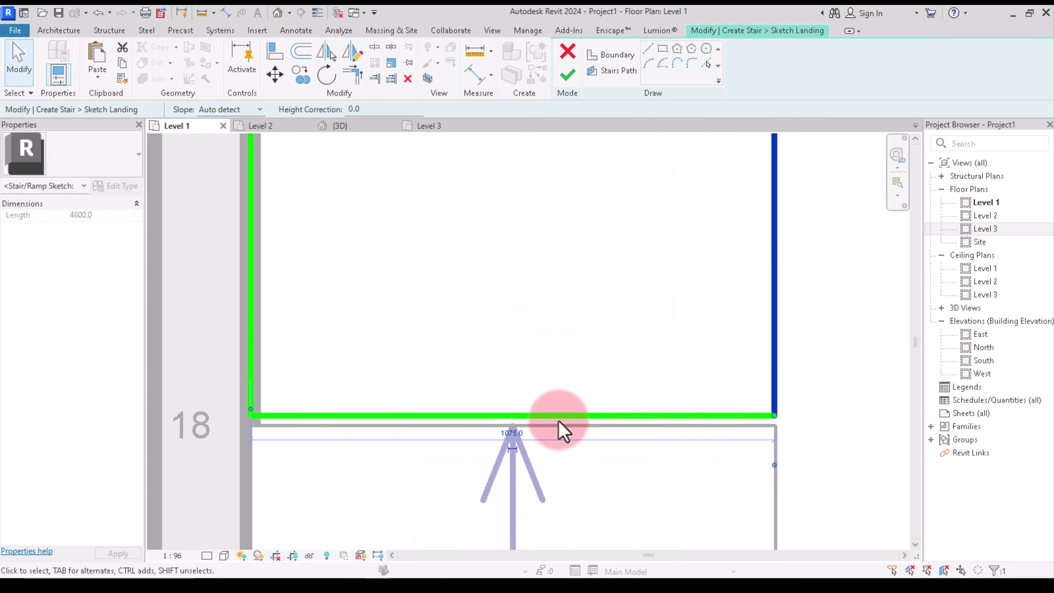
left_click(558, 419)
scroll(560, 421, "up", 2)
left_click_drag(563, 425, 558, 432)
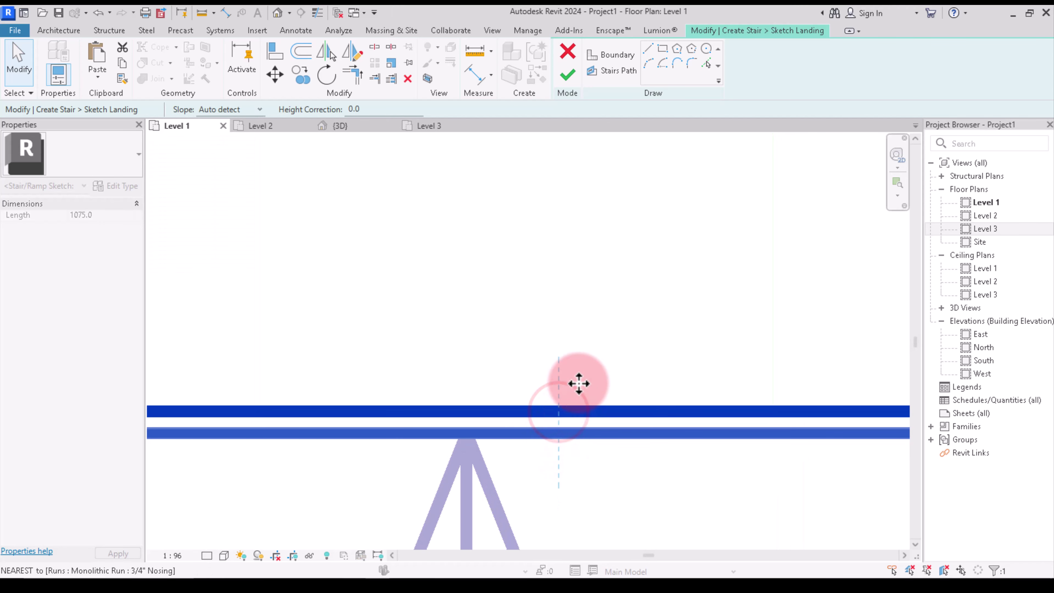
left_click(578, 369)
scroll(507, 452, "down", 2)
scroll(594, 463, "down", 2)
Finish the landing sketch and orbit the 3D view to inspect the stair side
scroll(593, 463, "down", 1)
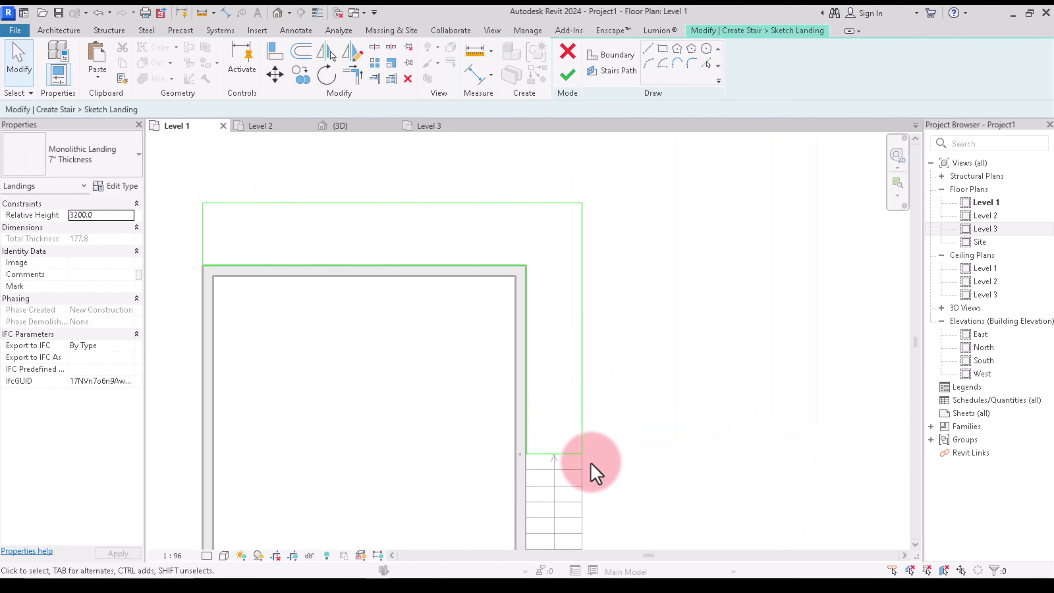
scroll(581, 436, "down", 1)
left_click(568, 76)
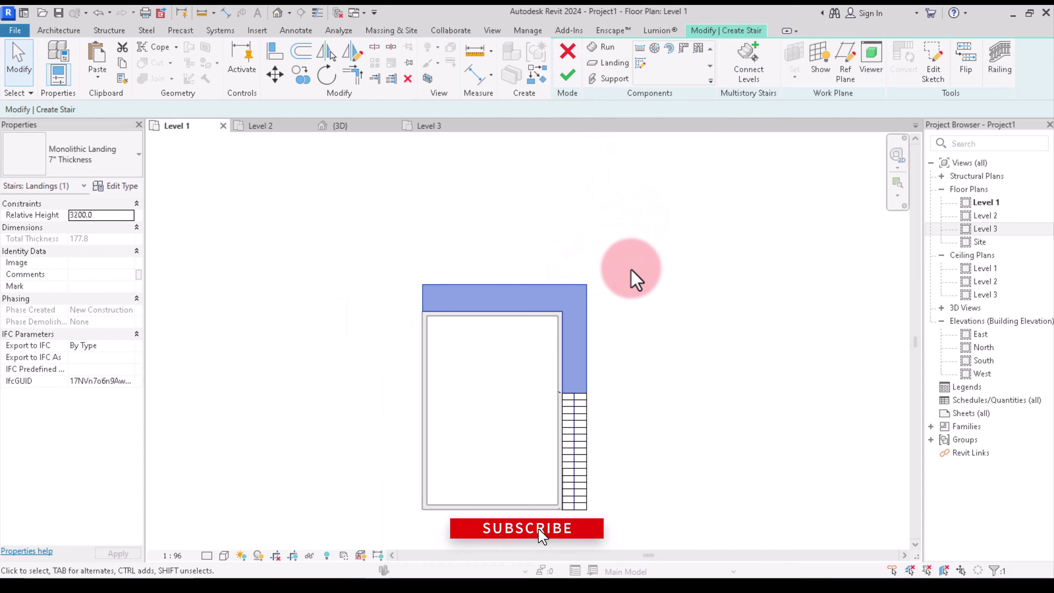
left_click(340, 126)
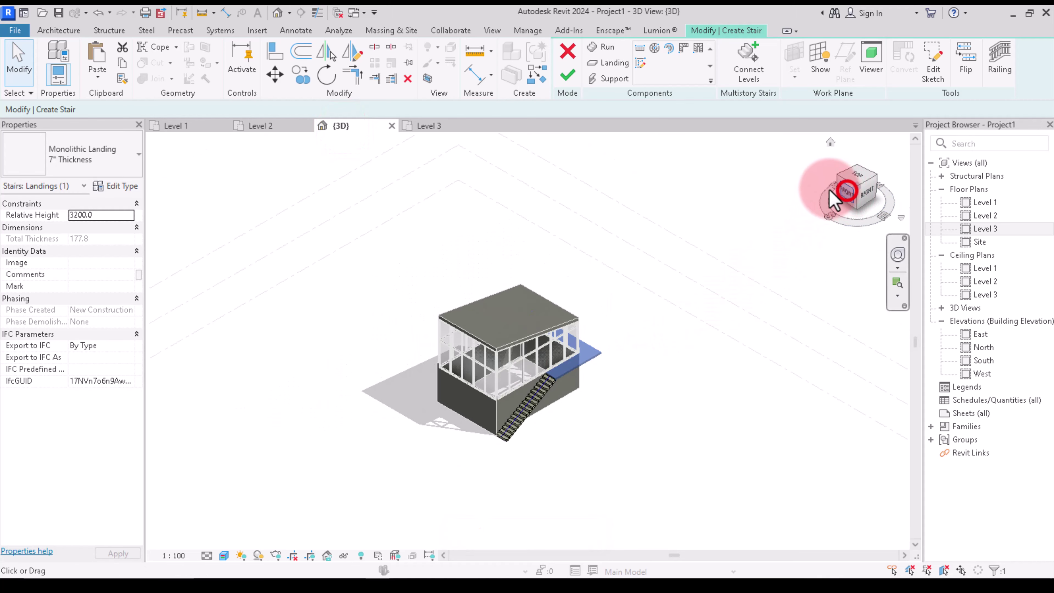
left_click_drag(829, 193, 758, 321)
scroll(506, 346, "up", 5)
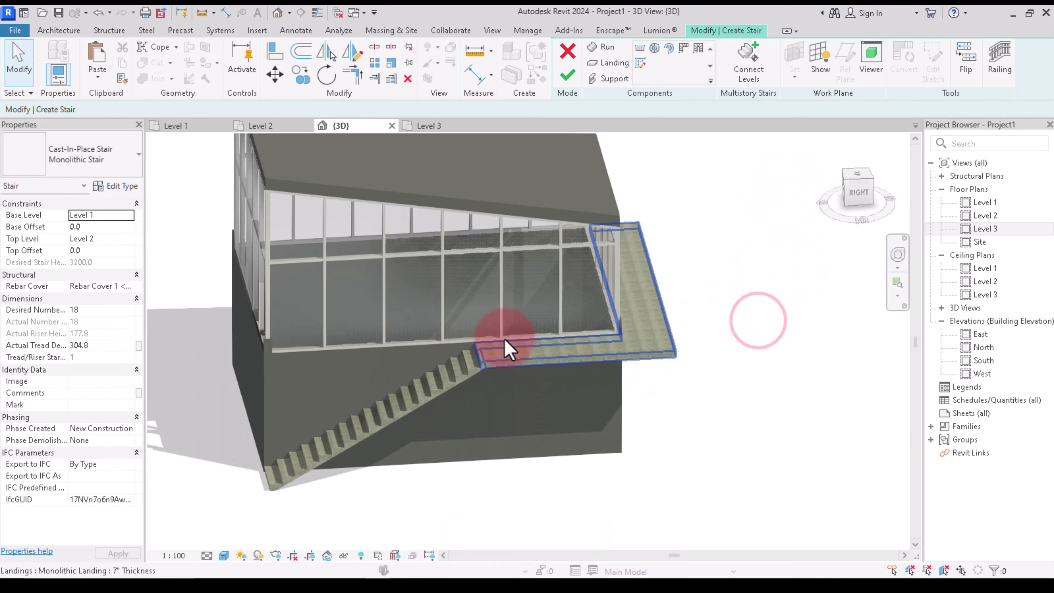
scroll(538, 382, "up", 3)
scroll(673, 402, "down", 3)
left_click_drag(828, 221, 799, 224)
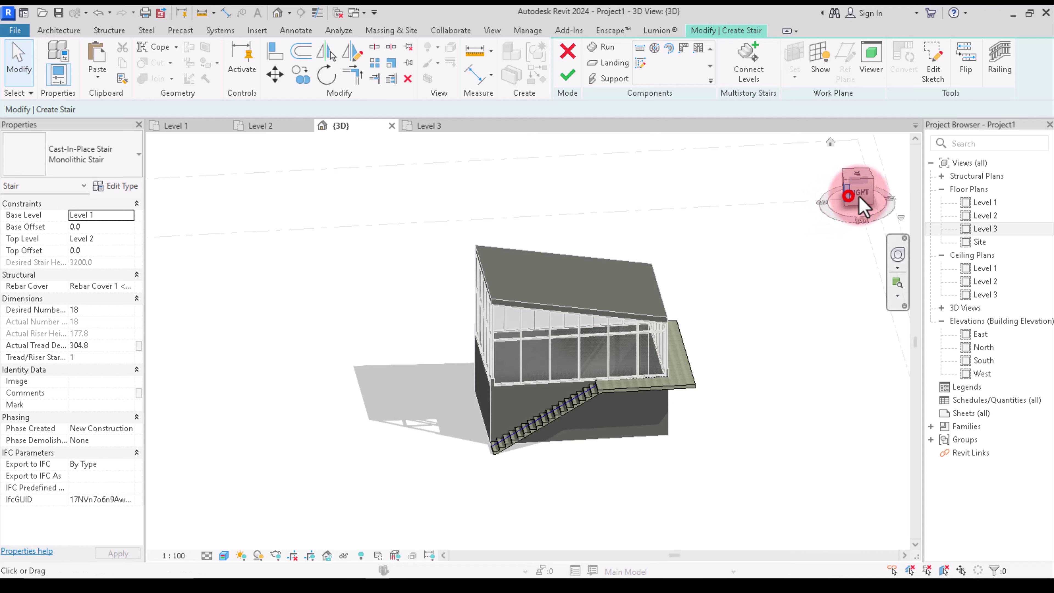
middle_click_drag(798, 225, 653, 224, "shift")
middle_click_drag(515, 471, 542, 490, "shift")
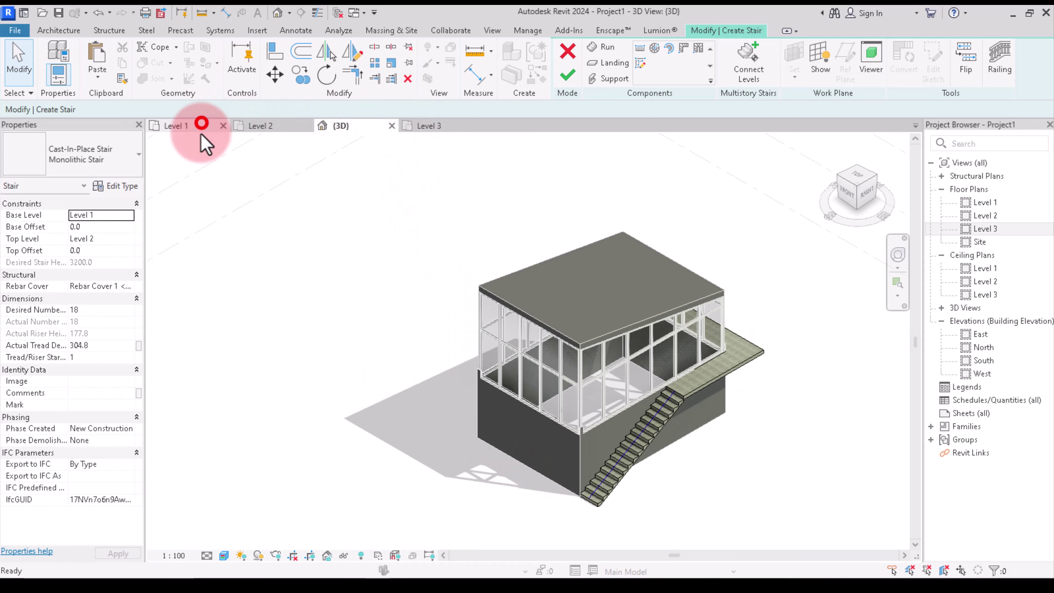
Back on Level 1, finish the stair and dismiss the unsaved-project reminder
left_click(201, 124)
scroll(517, 459, "up", 3)
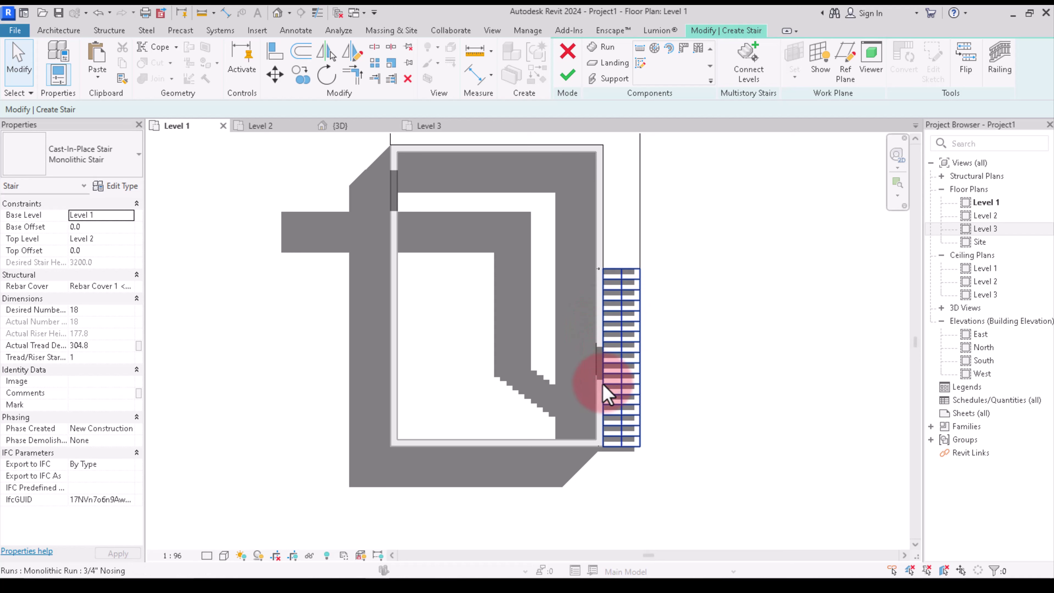
scroll(616, 365, "down", 2)
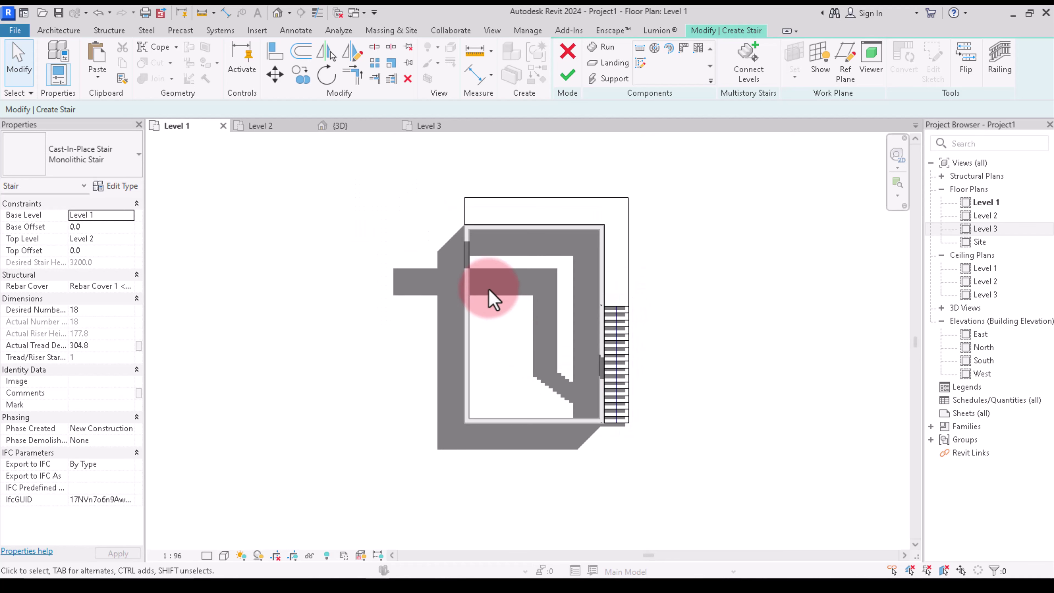
left_click(566, 74)
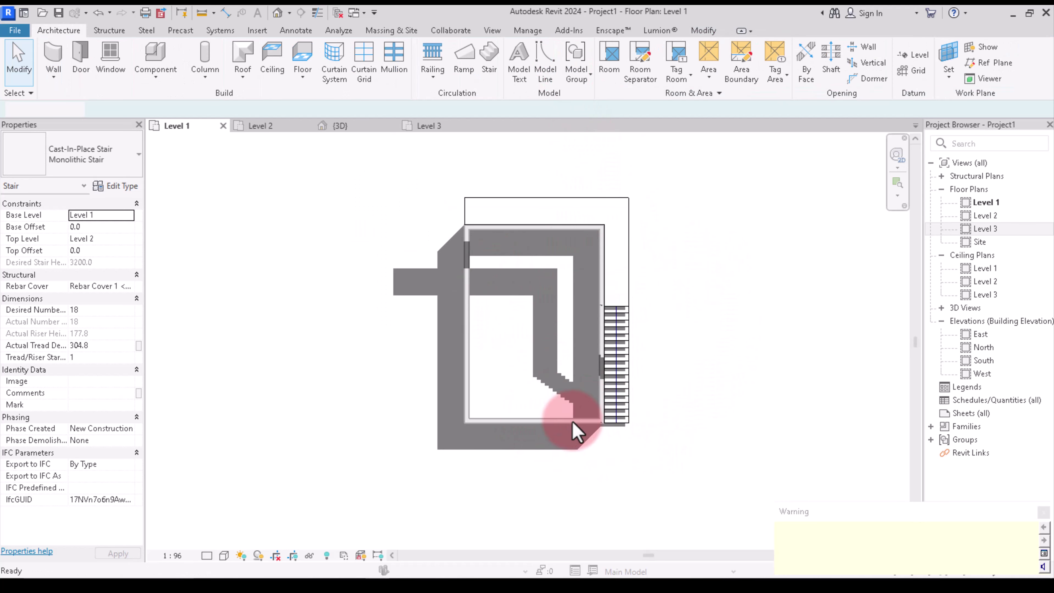
left_click(635, 182)
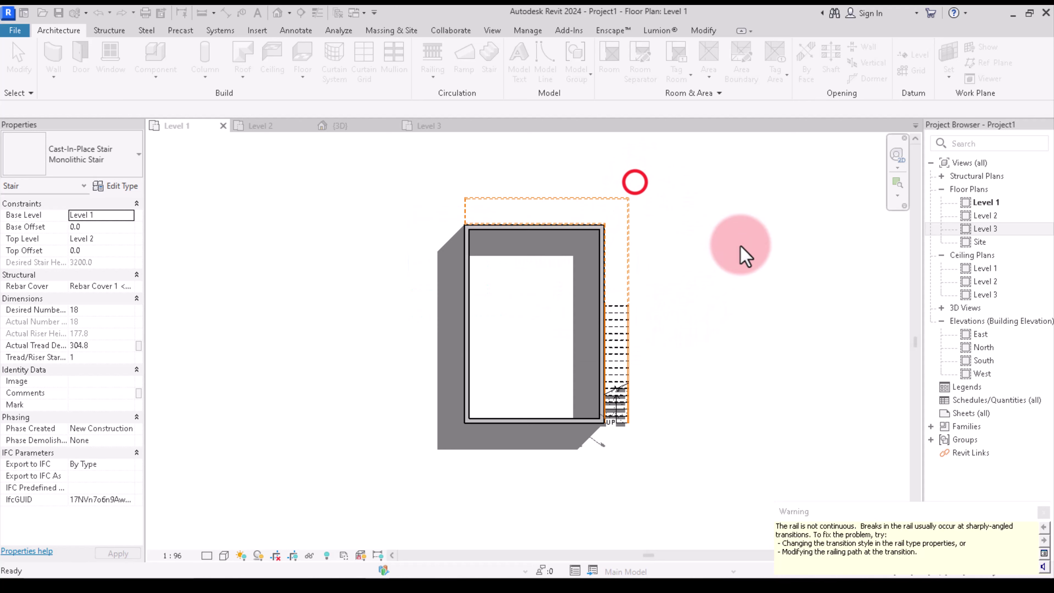
left_click(734, 249)
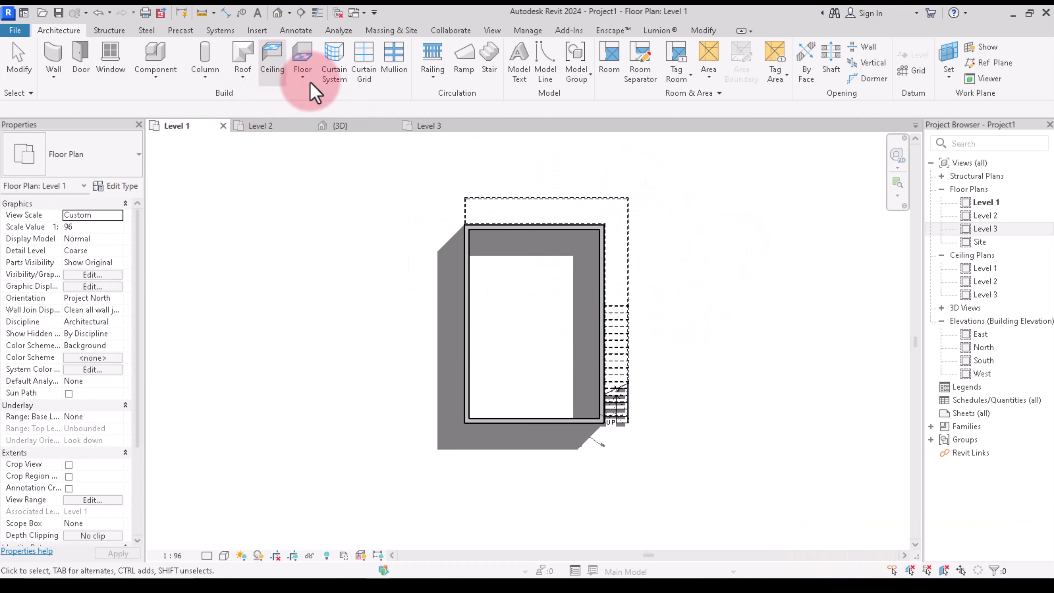
Start a new floor and sketch a rectangle over the building from its top-left corner
left_click(309, 70)
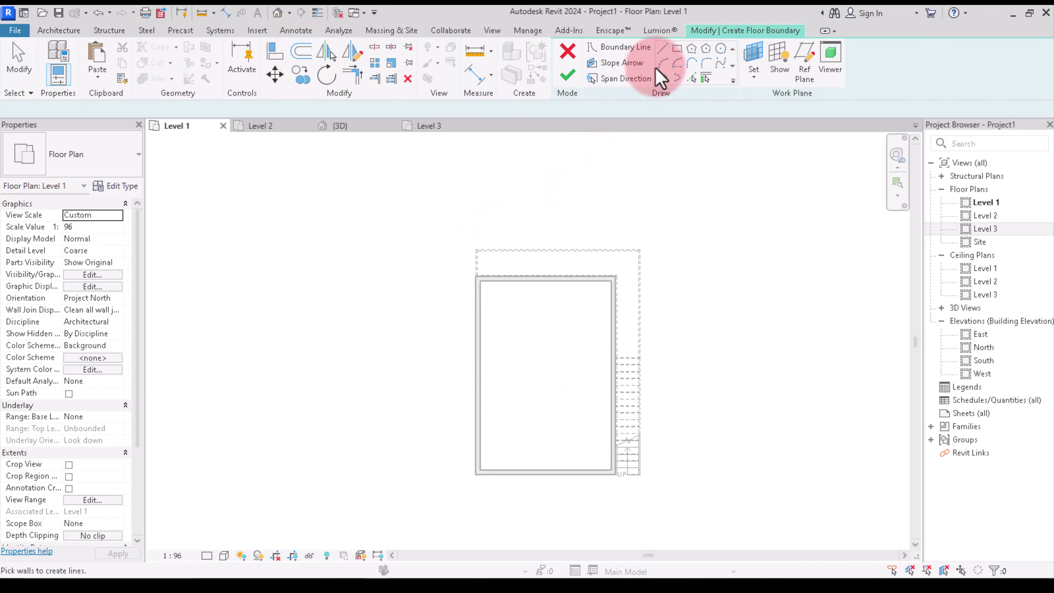
left_click(481, 276)
scroll(564, 245, "down", 2)
scroll(607, 363, "up", 2)
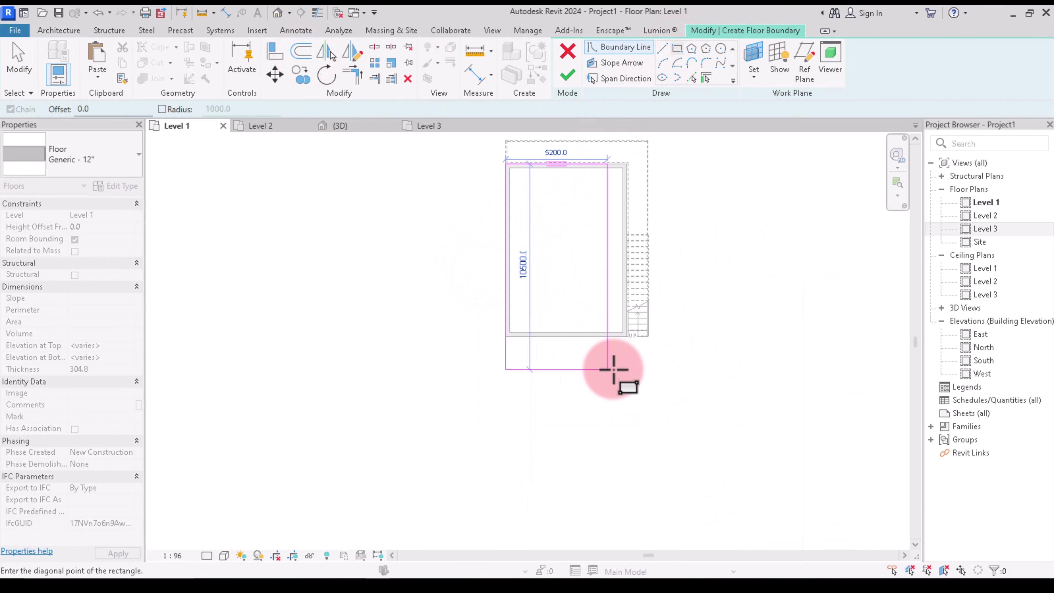
scroll(636, 365, "up", 2)
scroll(638, 365, "up", 2)
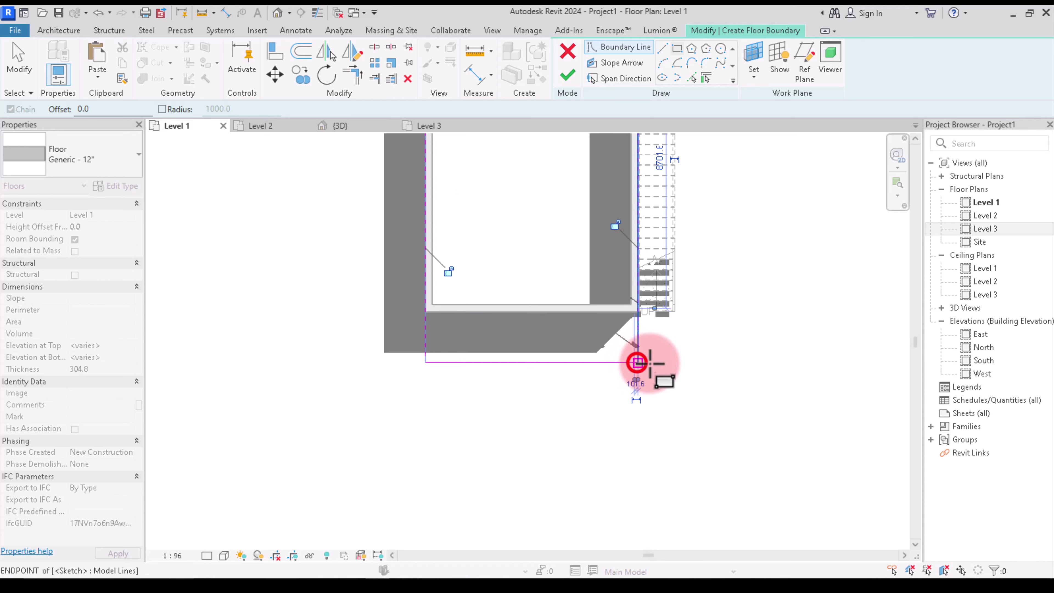
left_click(637, 363)
scroll(701, 271, "up", 2)
Add straight boundary lines outlining the area at the stair's foot
key("l")
key("i")
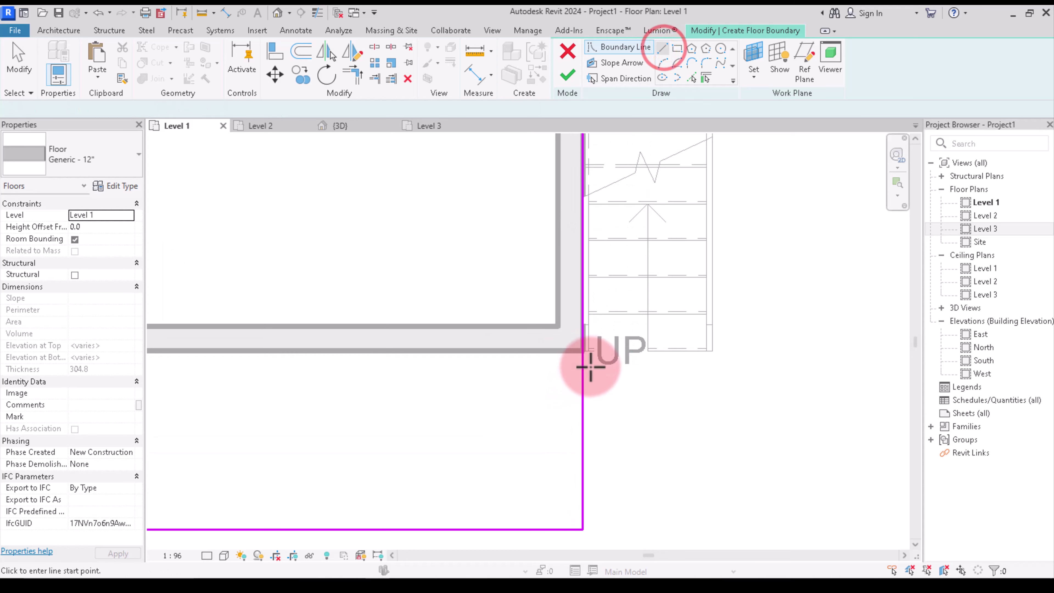
scroll(586, 334, "up", 2)
left_click(584, 334)
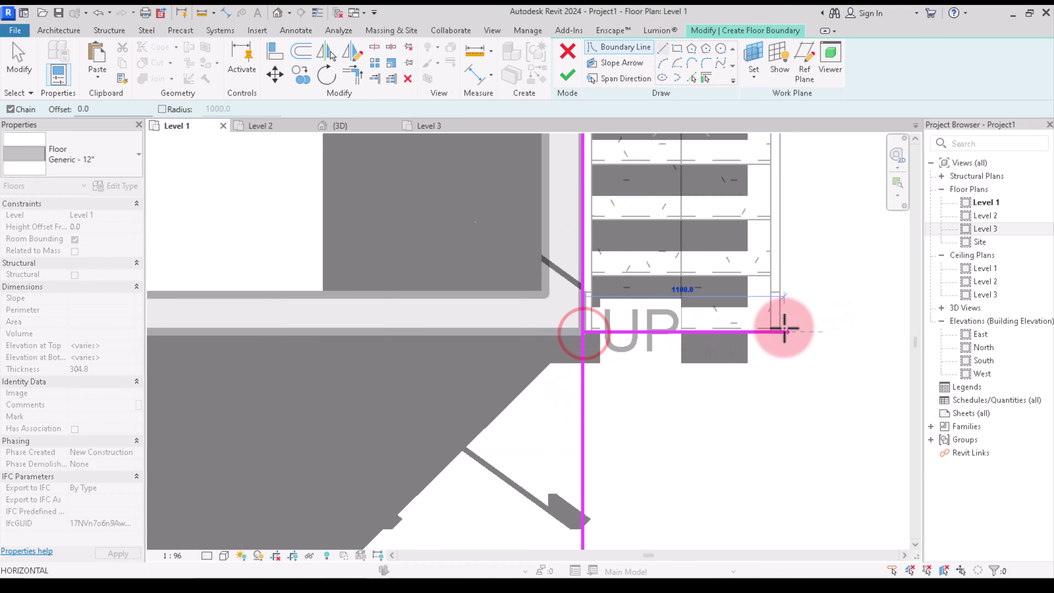
left_click(776, 332)
scroll(776, 332, "down", 2)
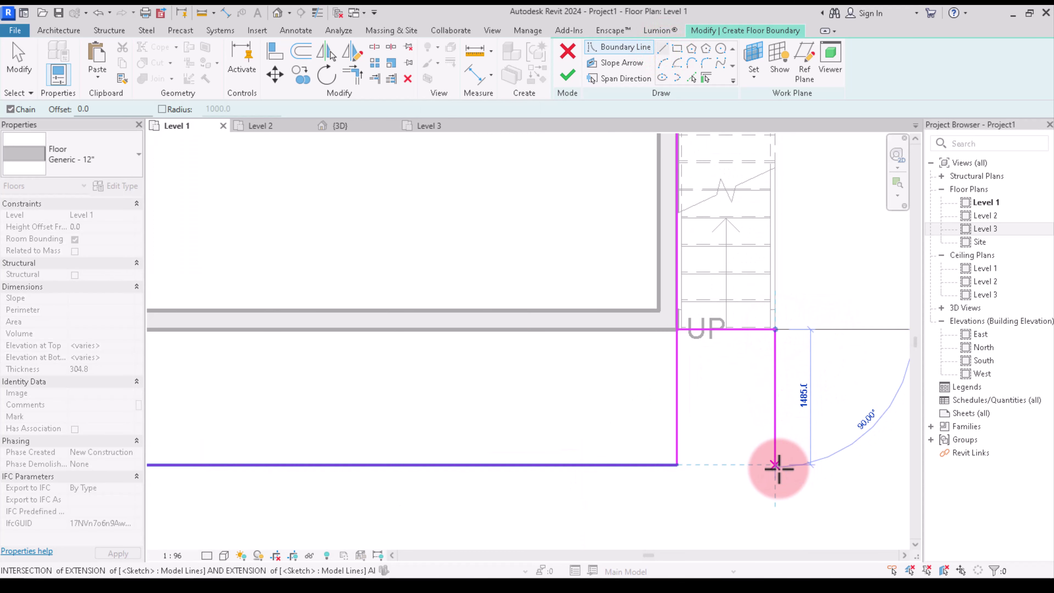
left_click(777, 465)
left_click(679, 467)
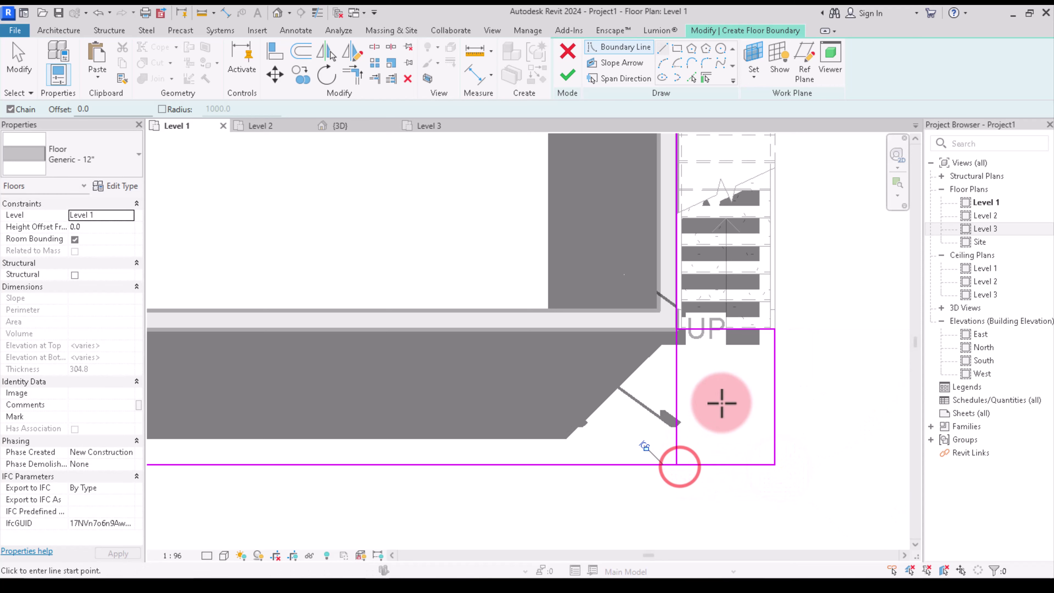
scroll(720, 402, "up", 2)
Join two outline lines with Trim/Extend to Corner and finish the Generic 12" floor (704.16 SF)
left_click(353, 81)
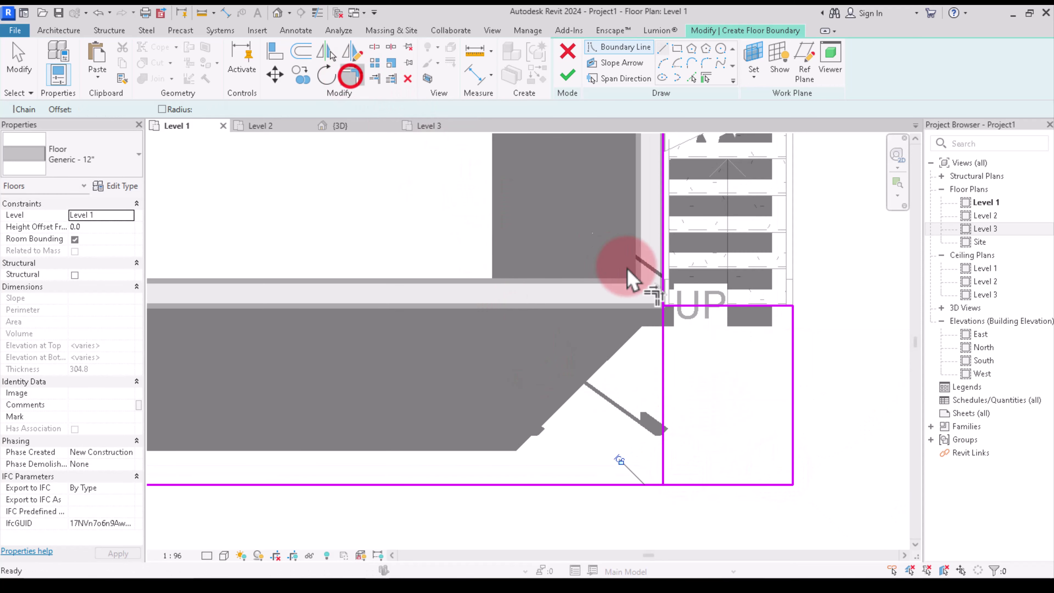
scroll(629, 274, "up", 2)
left_click(681, 284)
left_click(712, 328)
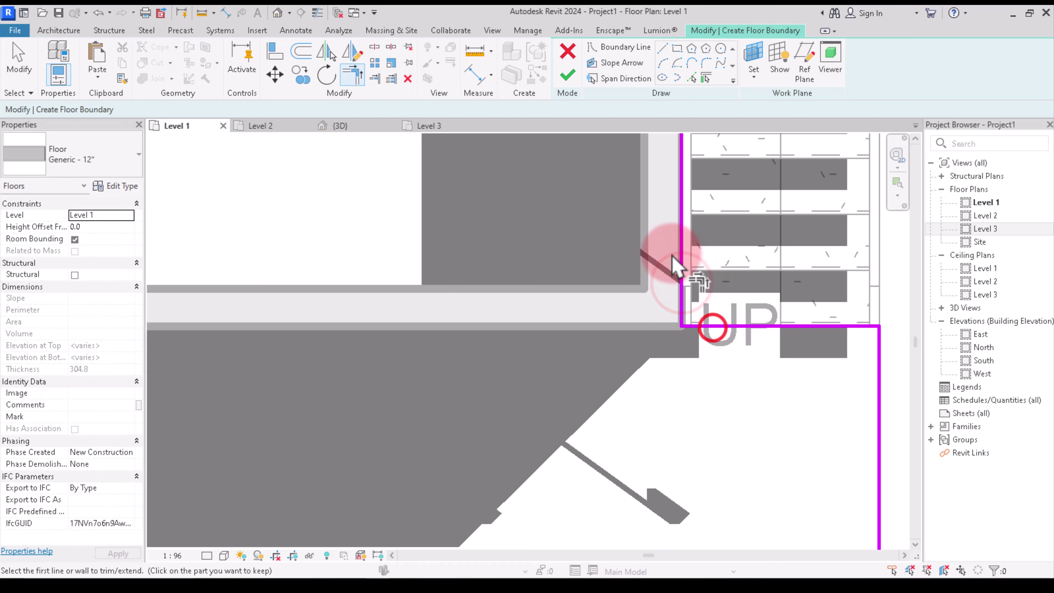
scroll(691, 390, "down", 2)
scroll(687, 394, "down", 1)
scroll(631, 390, "down", 1)
scroll(630, 396, "down", 2)
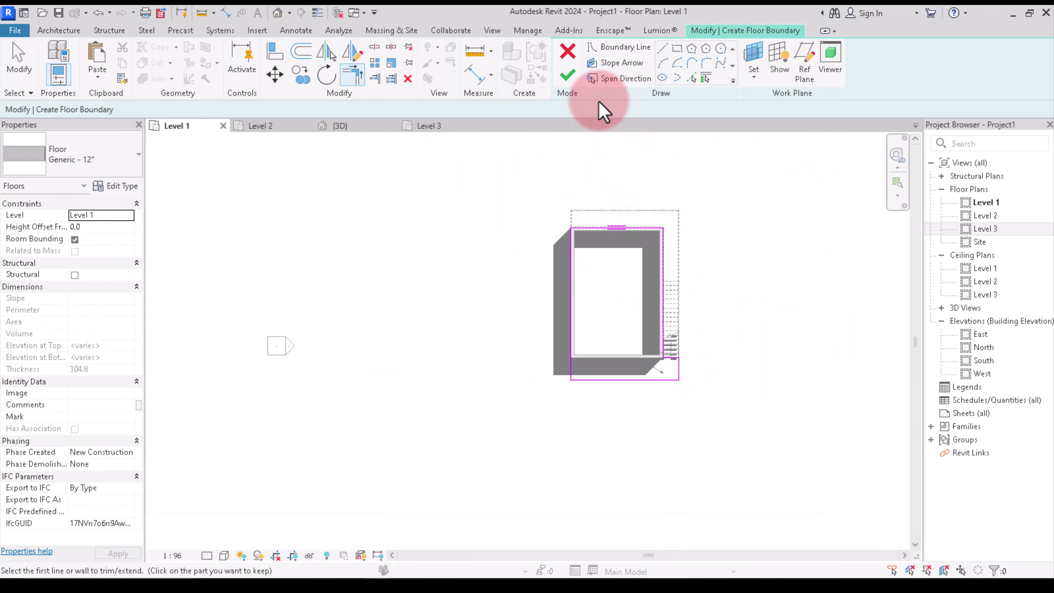
left_click(567, 77)
left_click(725, 274)
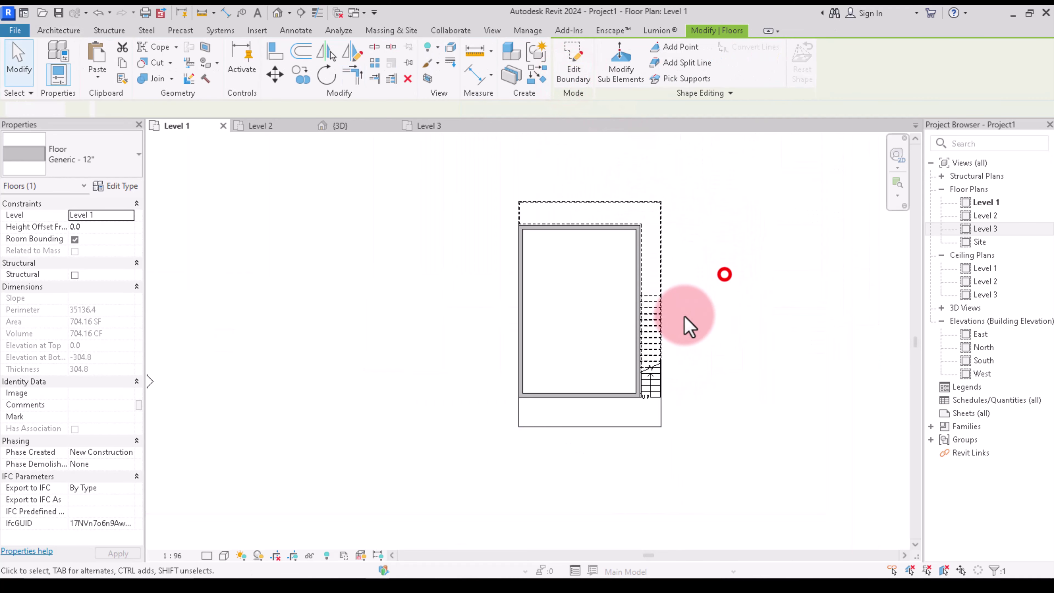
In the 3D view, select the Level 1 floor slab and edit its boundary
left_click(340, 132)
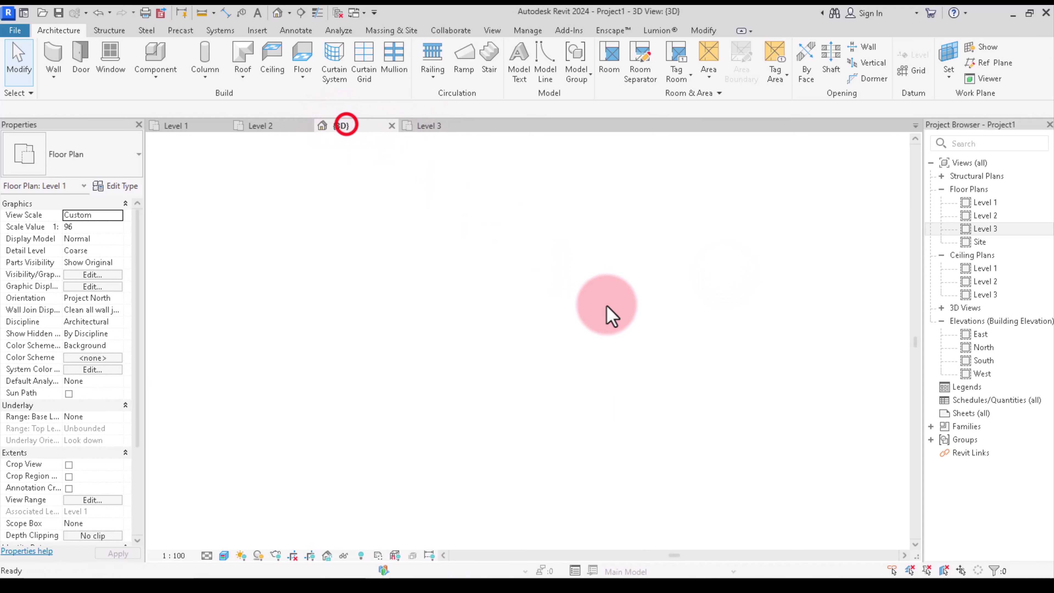
scroll(556, 477, "up", 2)
scroll(550, 448, "down", 2)
scroll(581, 502, "up", 2)
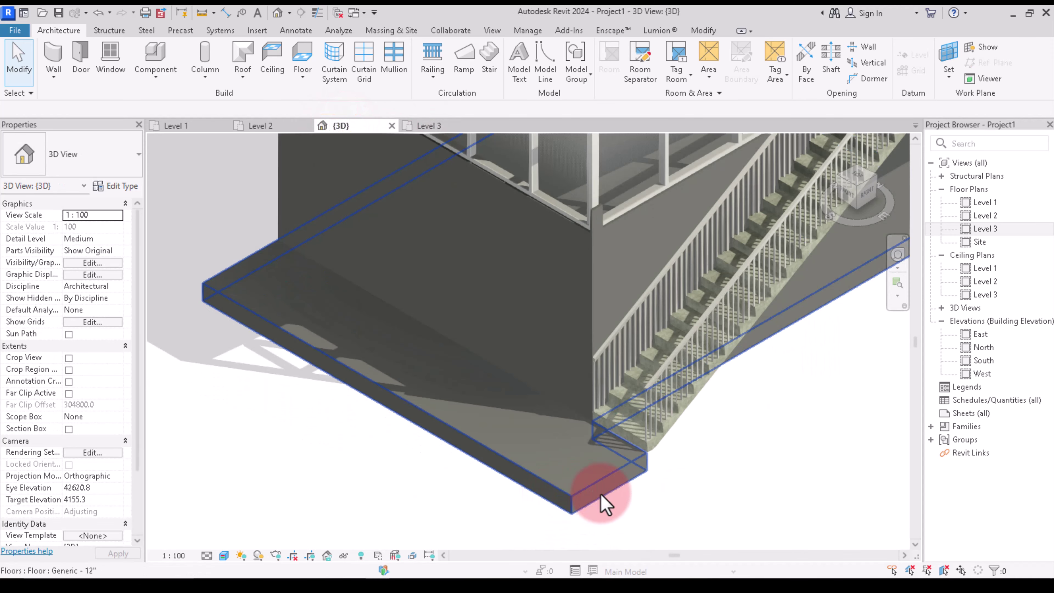
scroll(705, 487, "up", 1)
scroll(636, 442, "up", 2)
scroll(612, 457, "up", 2)
scroll(786, 462, "up", 2)
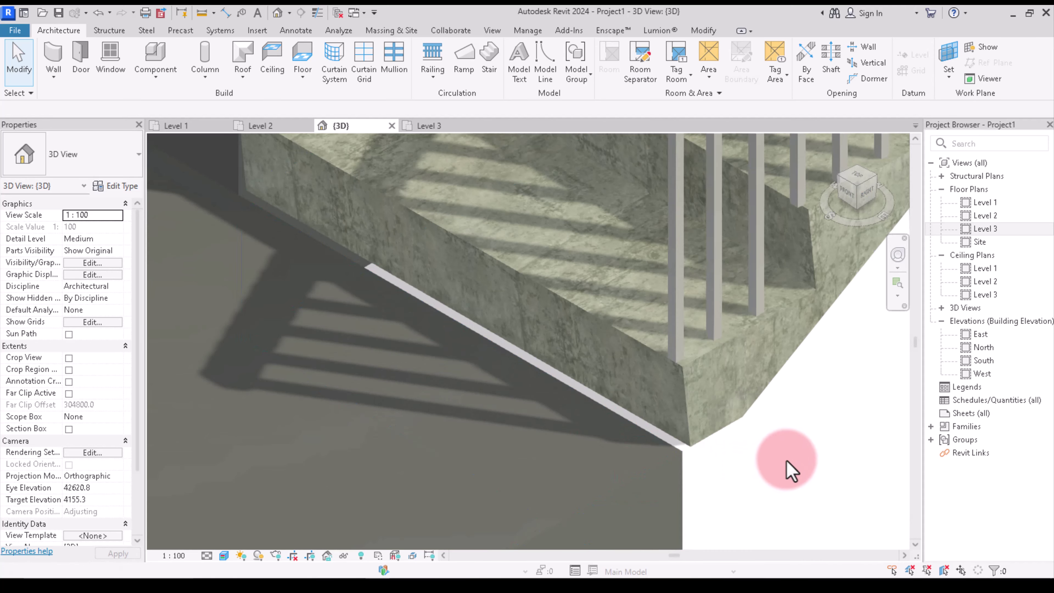
scroll(798, 455, "up", 1)
scroll(744, 435, "down", 3)
scroll(746, 453, "down", 2)
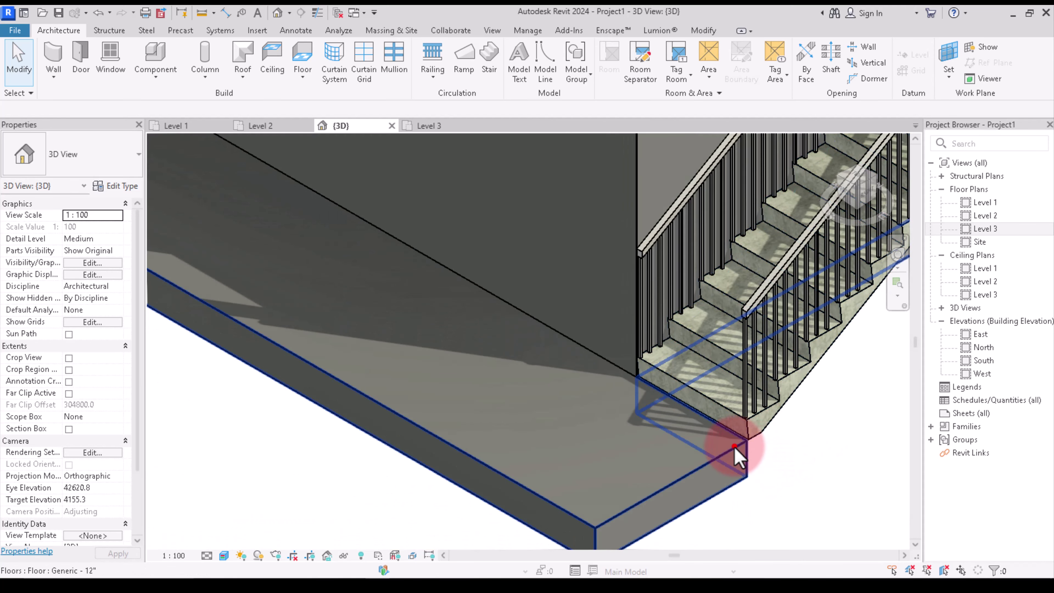
left_click(734, 446)
left_click(575, 67)
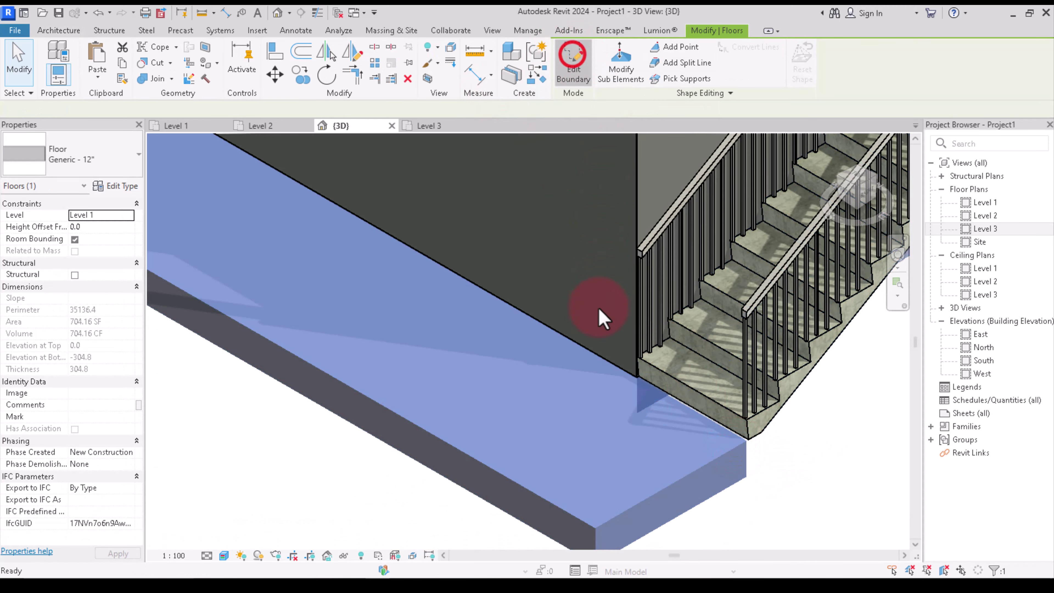
Push the floor edge out beneath the stair foot and finish the boundary edit
scroll(681, 448, "down", 2)
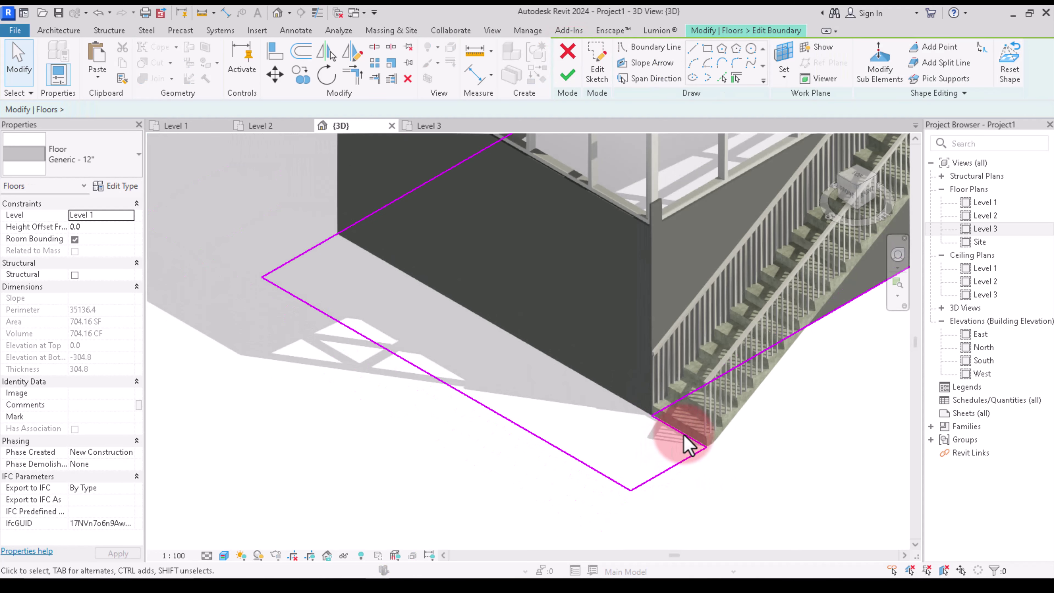
scroll(697, 438, "up", 2)
left_click(695, 428)
scroll(706, 428, "up", 2)
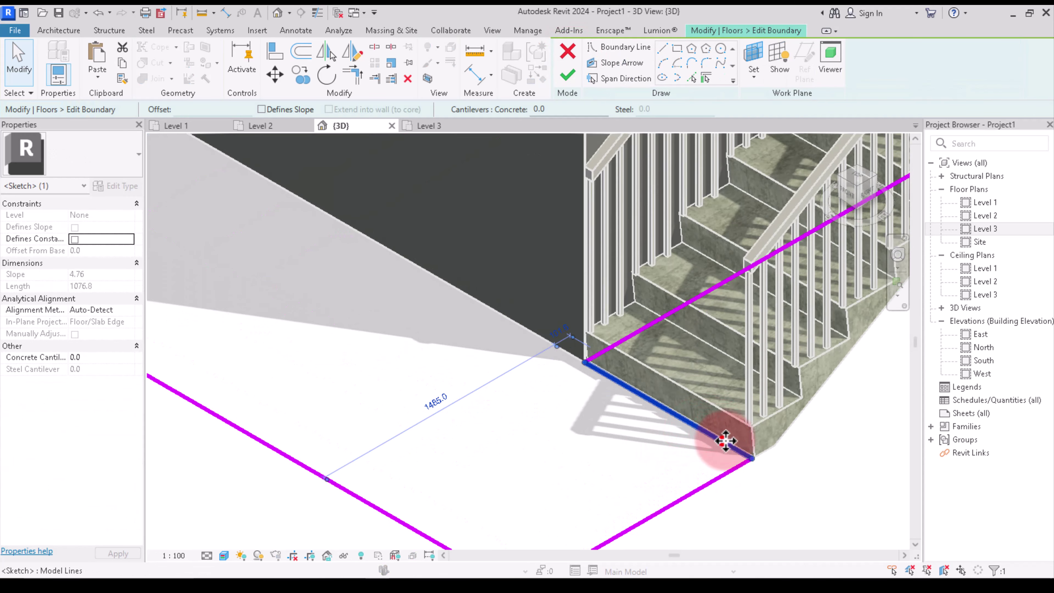
left_click_drag(805, 397, 803, 399)
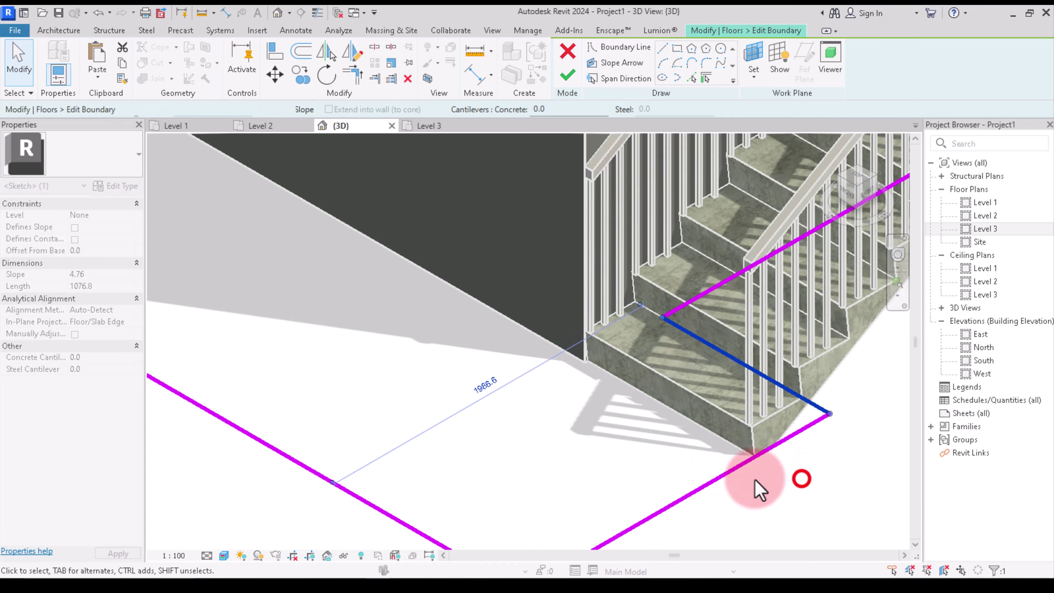
left_click(567, 74)
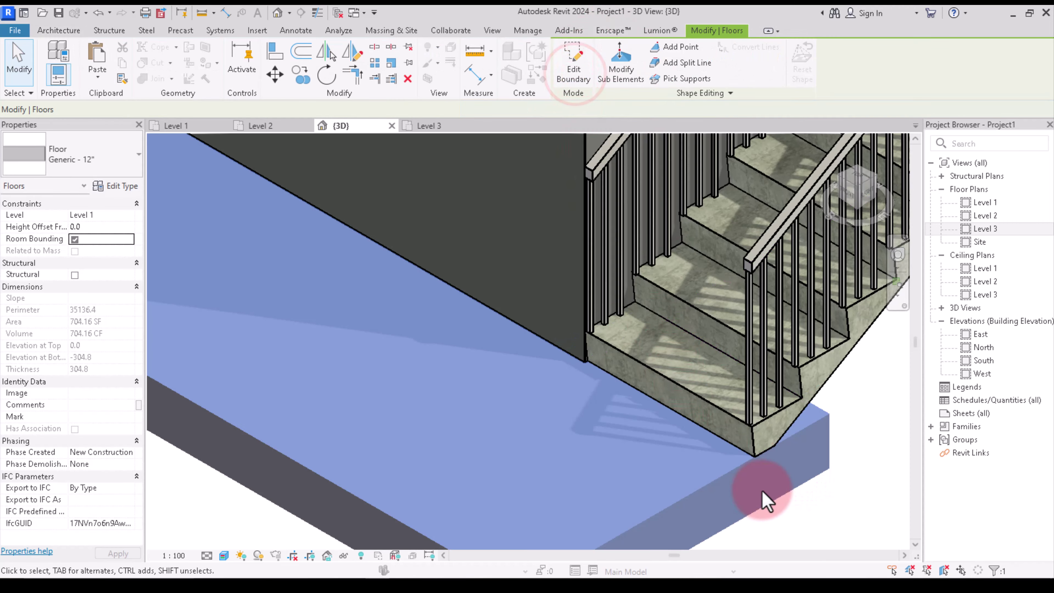
left_click(743, 491)
scroll(826, 454, "down", 3)
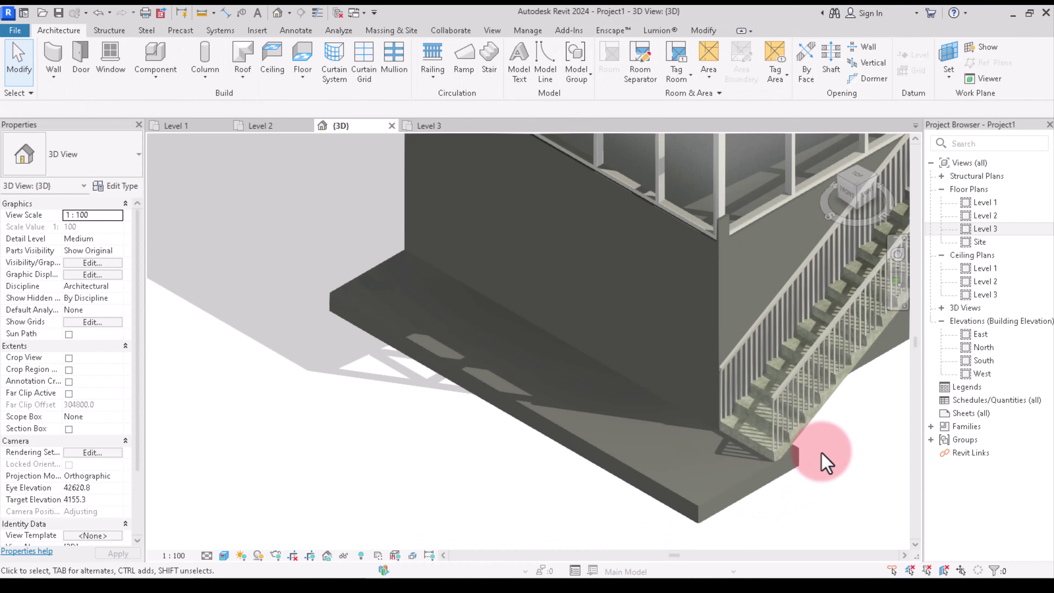
scroll(588, 431, "down", 3)
scroll(835, 235, "down", 2)
View the building from the front-top using the ViewCube
left_click(867, 202)
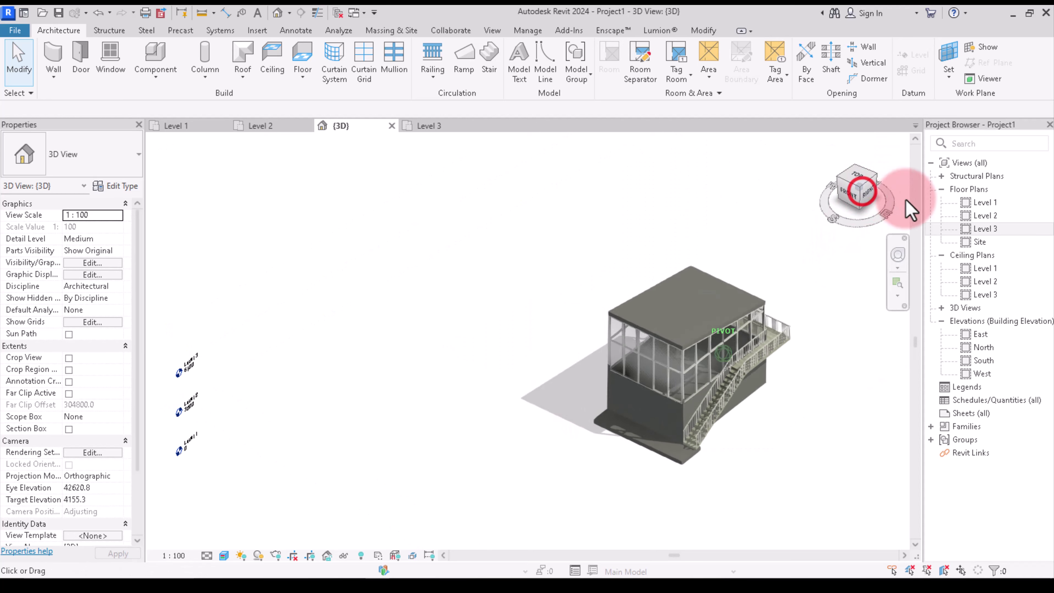
scroll(776, 455, "up", 3)
scroll(747, 459, "up", 3)
scroll(747, 457, "down", 1)
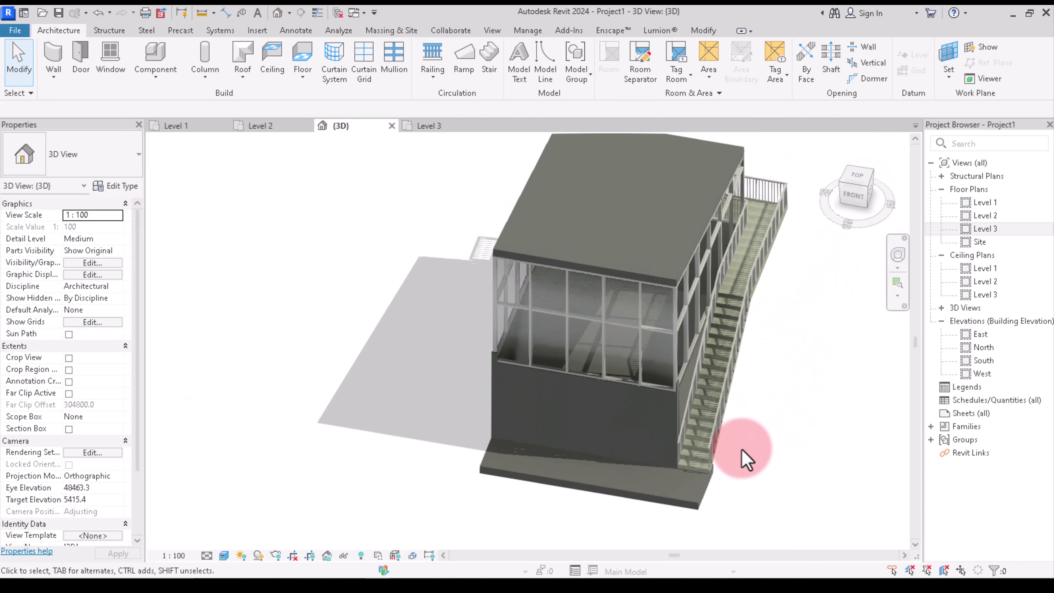
scroll(751, 420, "down", 2)
scroll(730, 382, "up", 2)
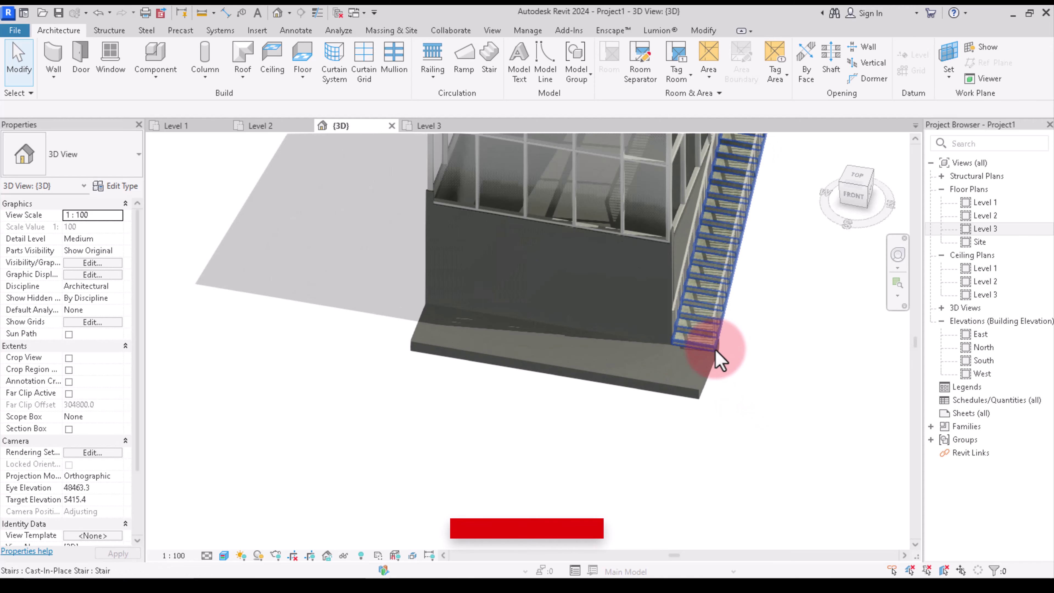
scroll(757, 370, "down", 2)
scroll(658, 388, "down", 2)
Orbit to front-left and the stair side, then return to the Level 1 floor plan
left_click_drag(847, 179, 234, 157)
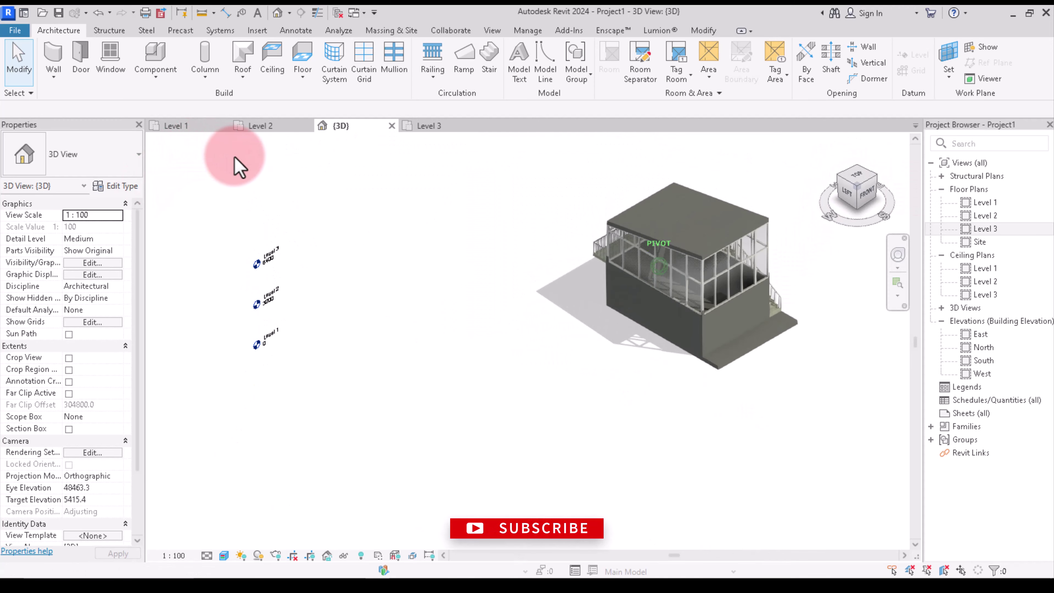
mouse_move(900, 164)
left_mouse_down()
mouse_move(776, 155)
mouse_move(501, 443)
mouse_move(554, 342)
mouse_move(463, 411)
mouse_move(477, 350)
left_mouse_up()
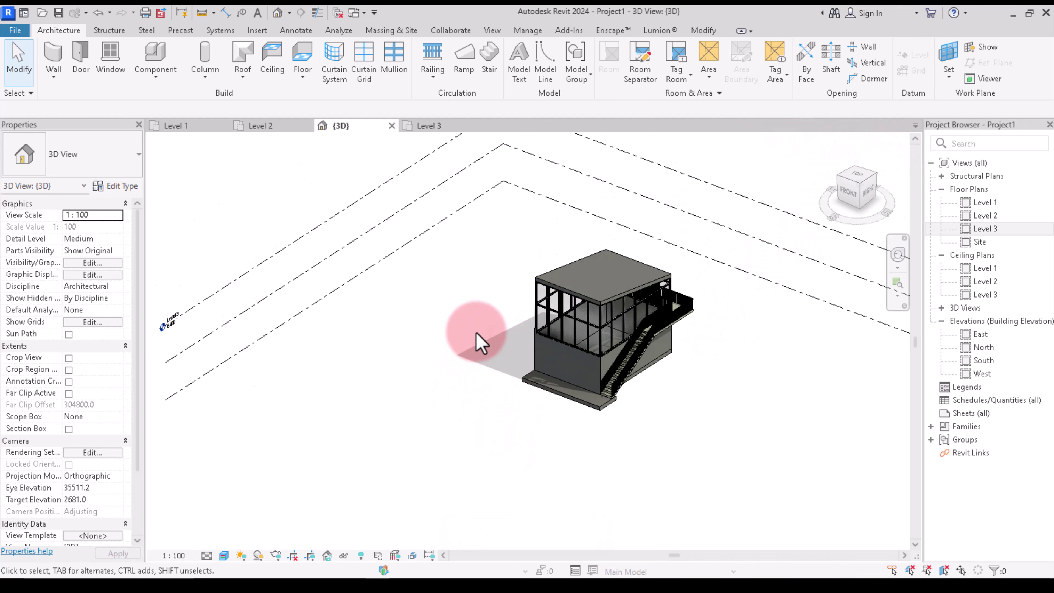
scroll(496, 358, "up", 2)
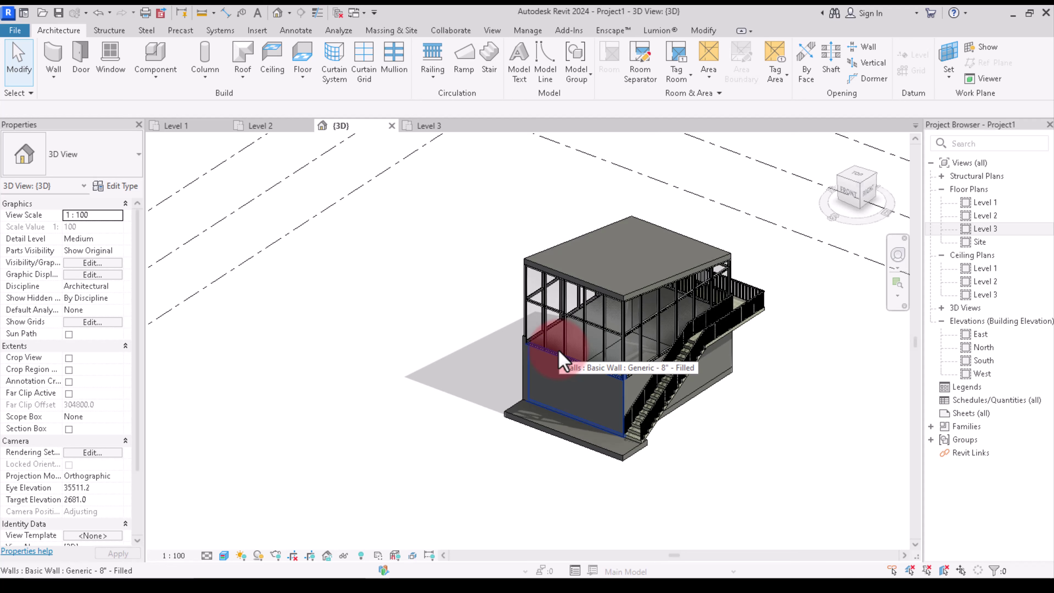
scroll(490, 411, "down", 1)
scroll(491, 411, "down", 1)
scroll(430, 366, "down", 1)
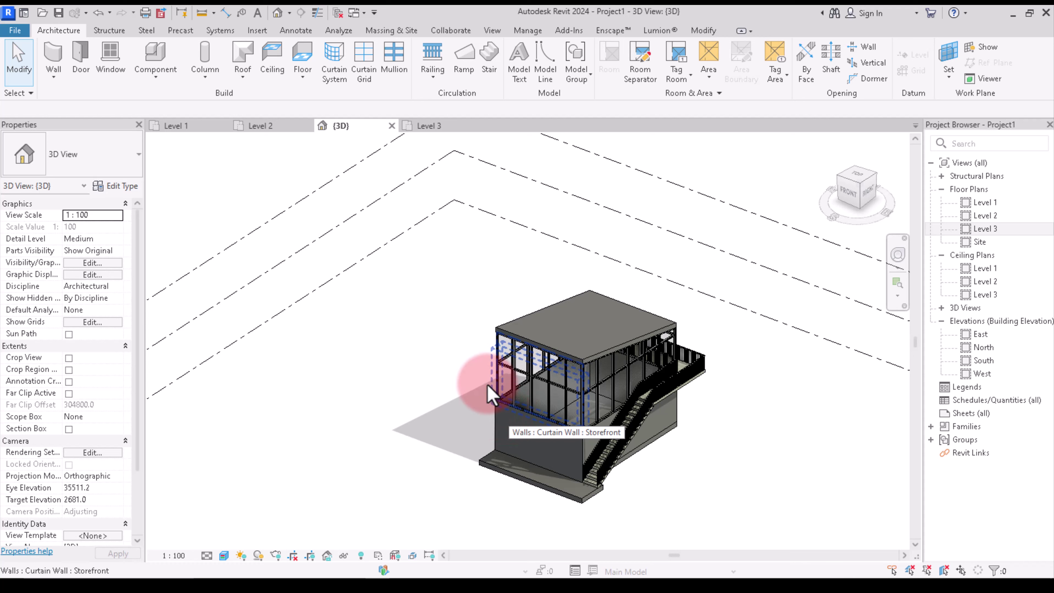
left_click(178, 129)
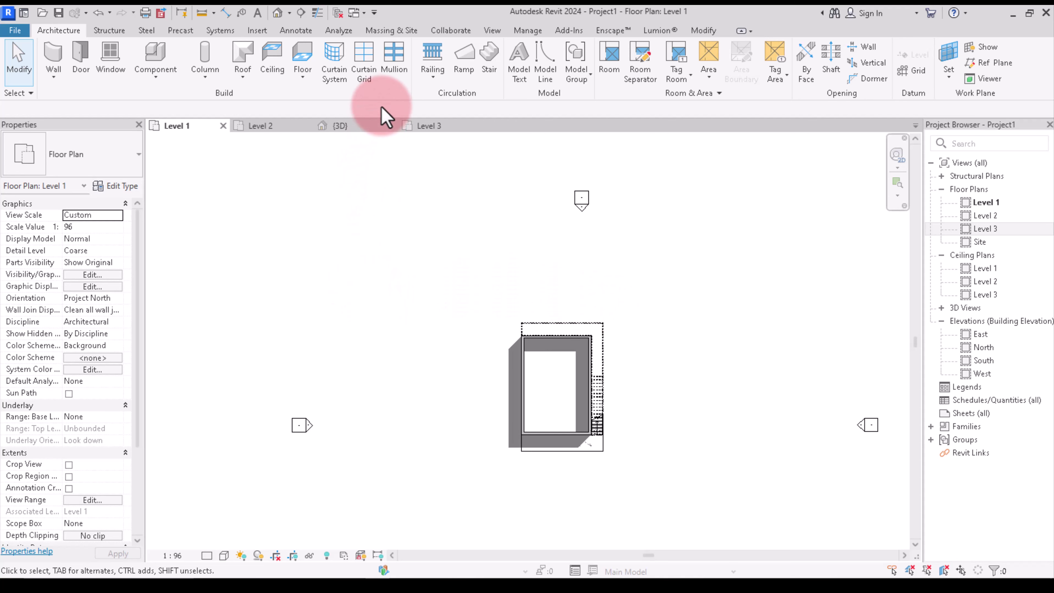
Start a new toposolid on Level 1 from the site modelling tools
left_click(390, 33)
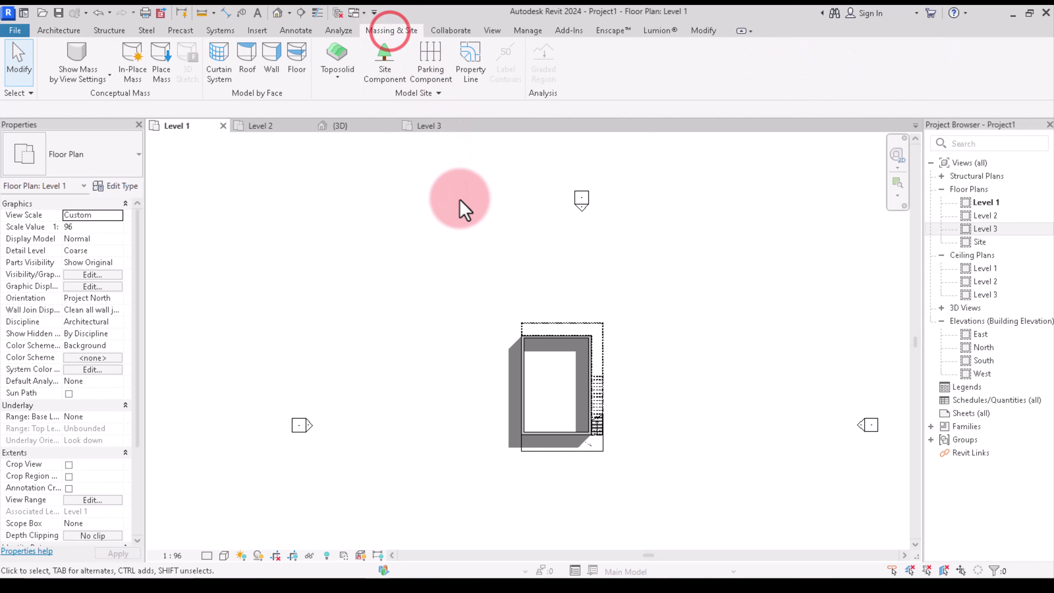
left_click(337, 63)
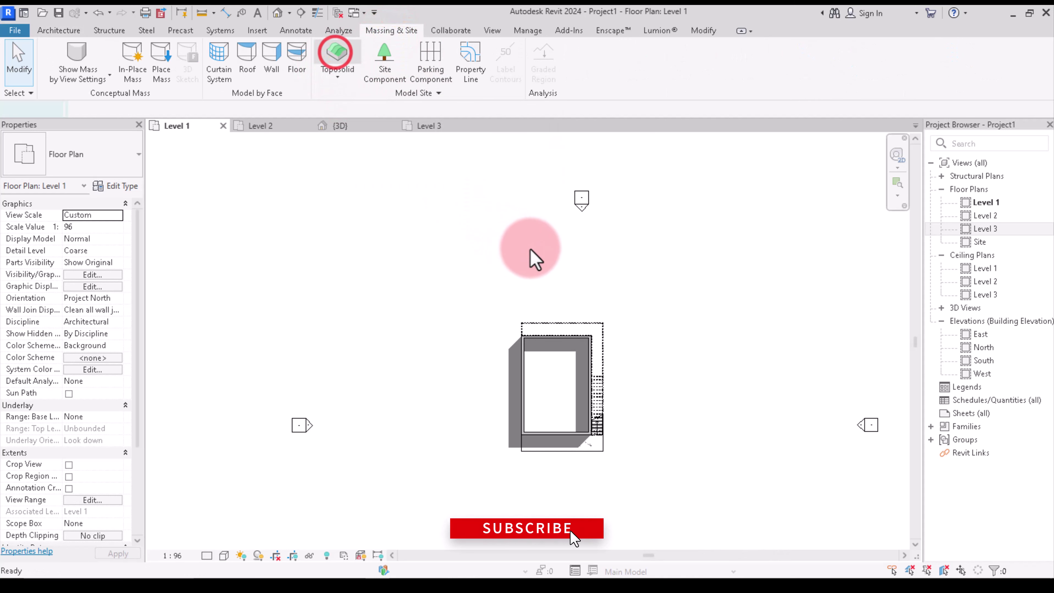
scroll(631, 332, "up", 1)
left_click(569, 344)
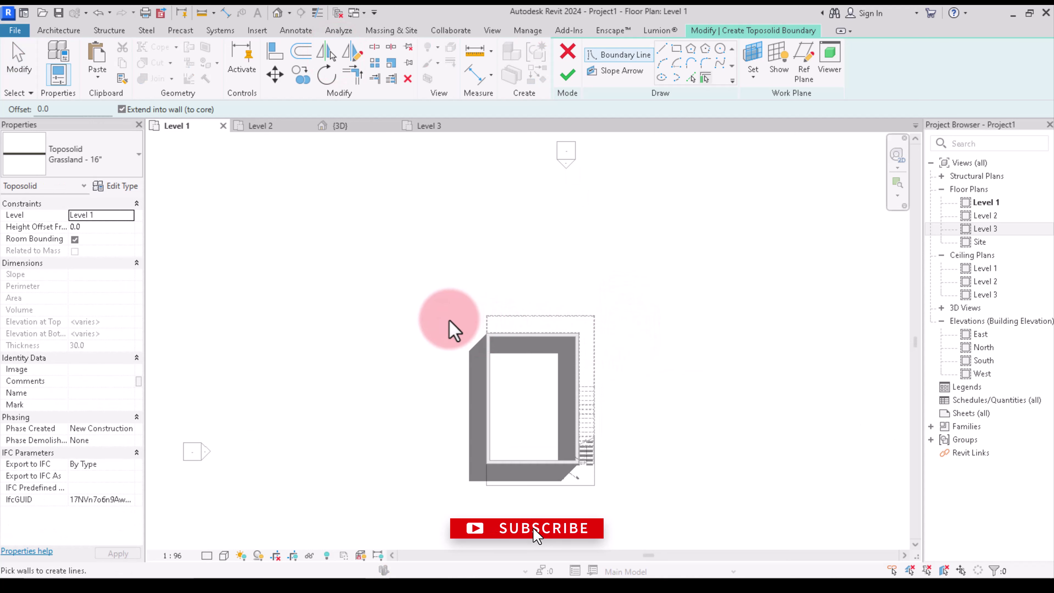
Sketch a rectangular boundary around the building and finish the Grassland - 16" toposolid
left_click(675, 48)
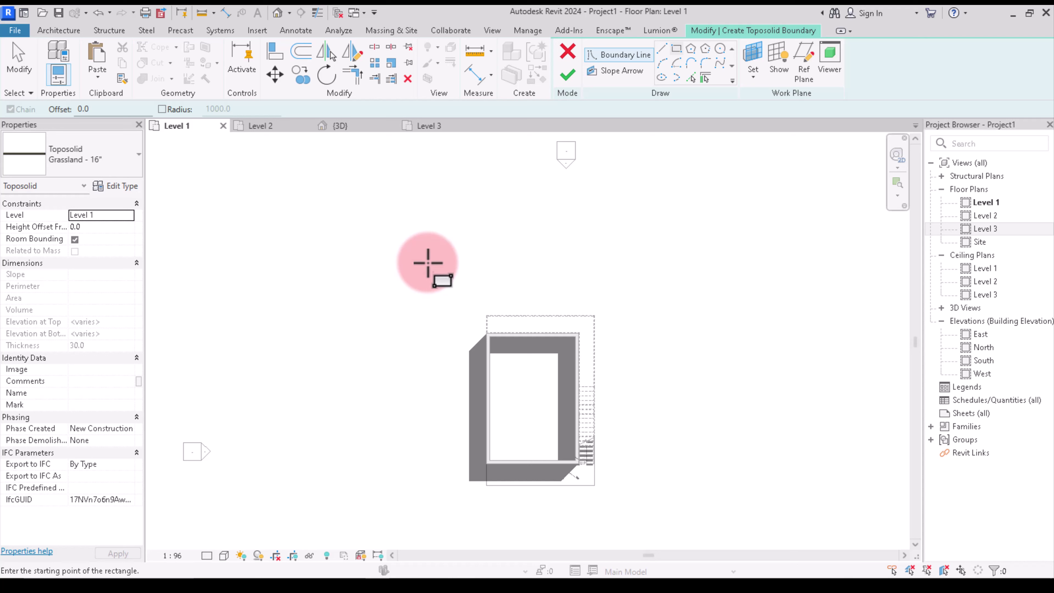
left_click(405, 249)
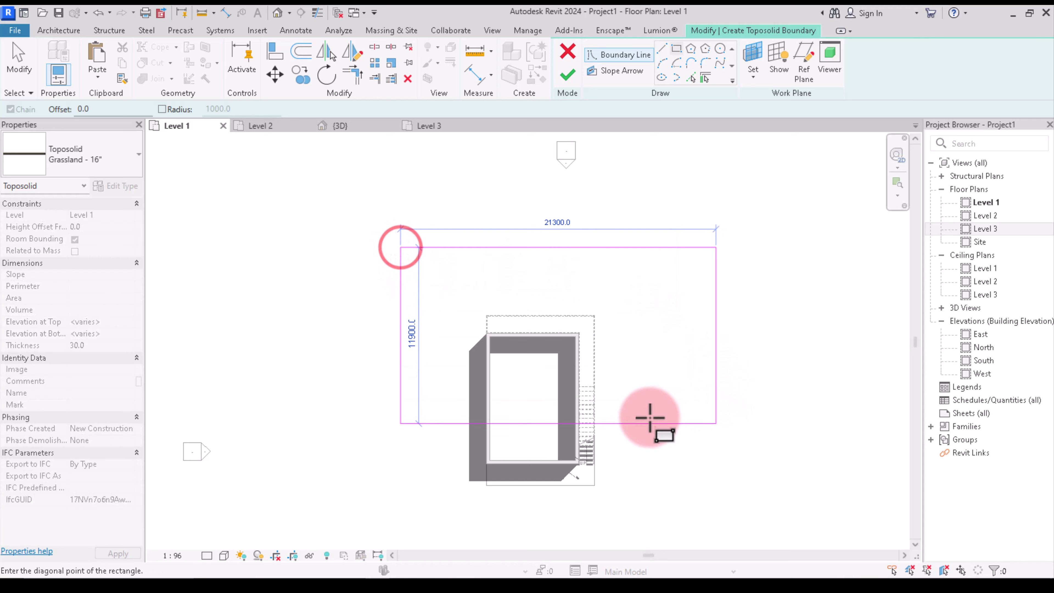
scroll(643, 457, "down", 3)
left_click(657, 481)
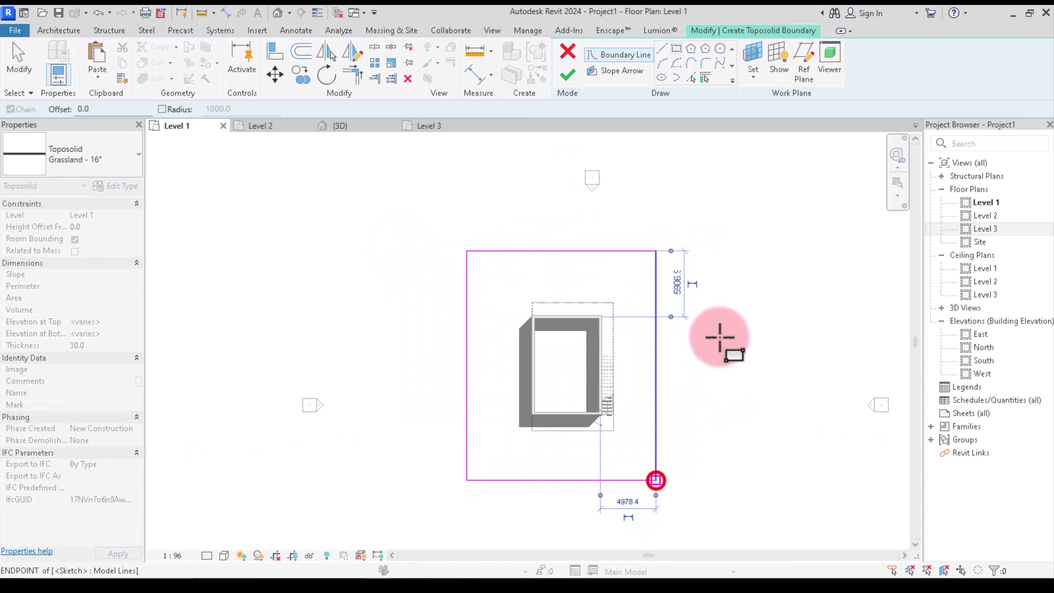
right_click(765, 243)
left_click(765, 243)
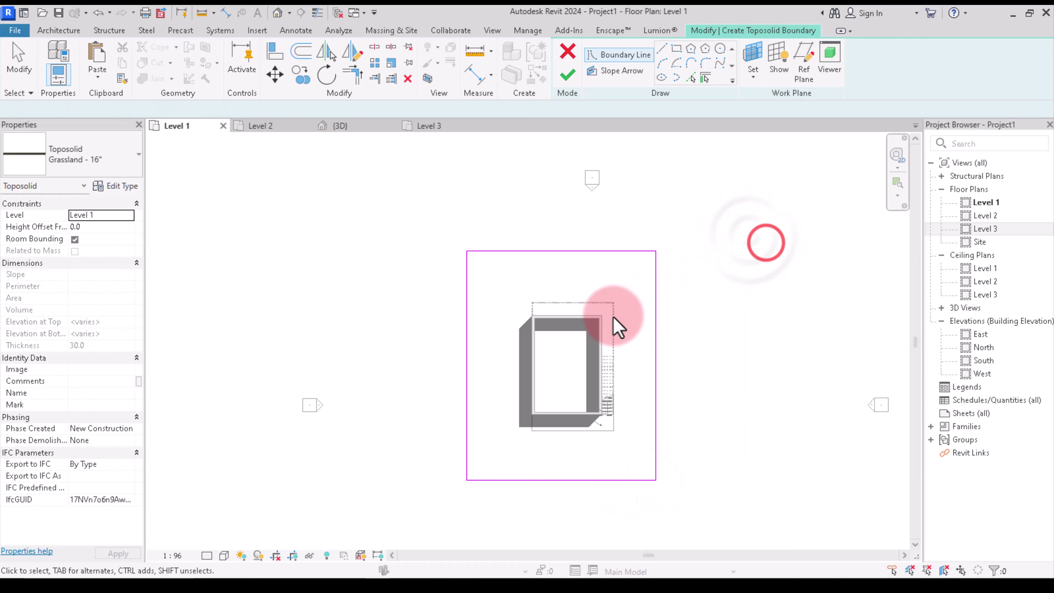
scroll(581, 322, "down", 3)
scroll(551, 309, "up", 4)
scroll(552, 311, "up", 1)
scroll(552, 312, "up", 1)
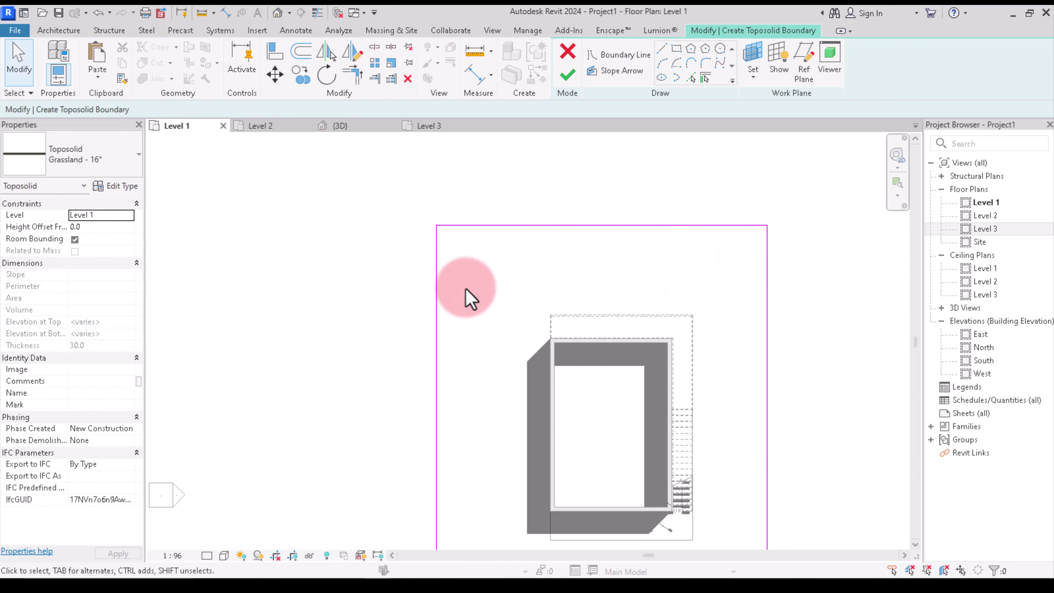
scroll(471, 297, "down", 2)
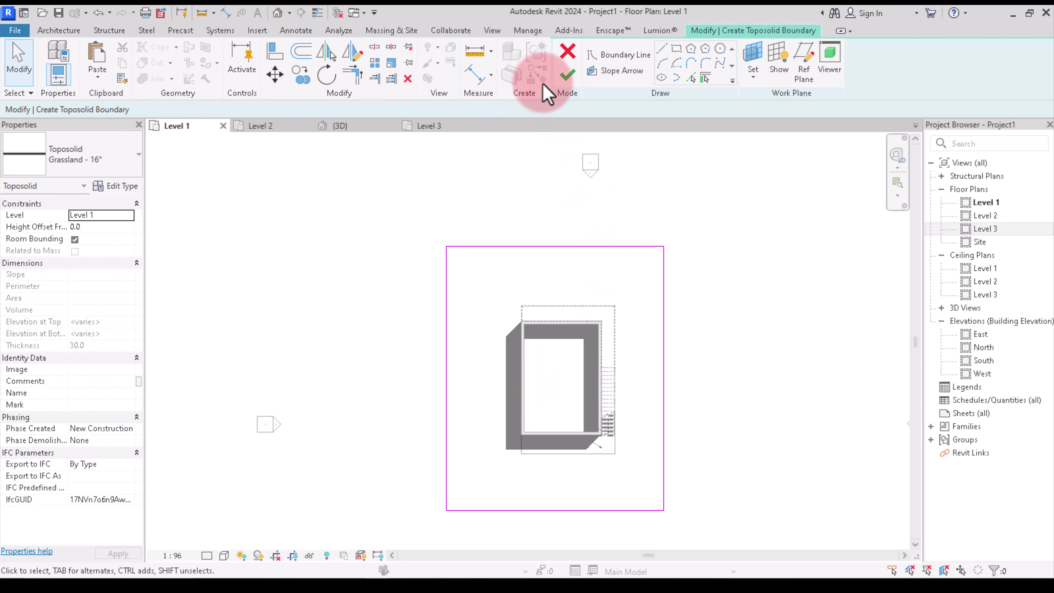
left_click(569, 78)
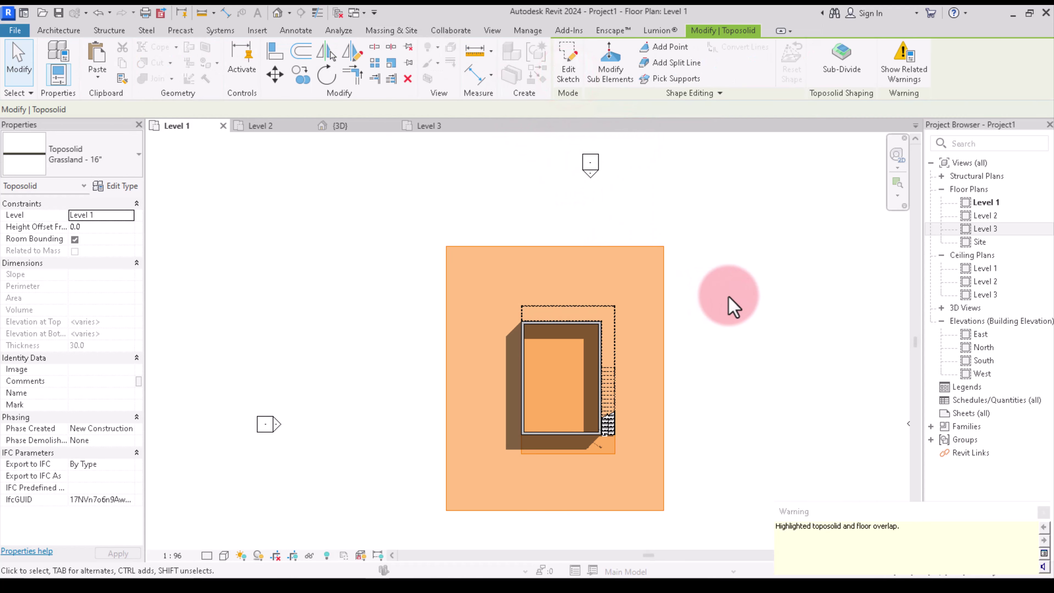
left_click(729, 296)
left_click_drag(341, 129, 303, 130)
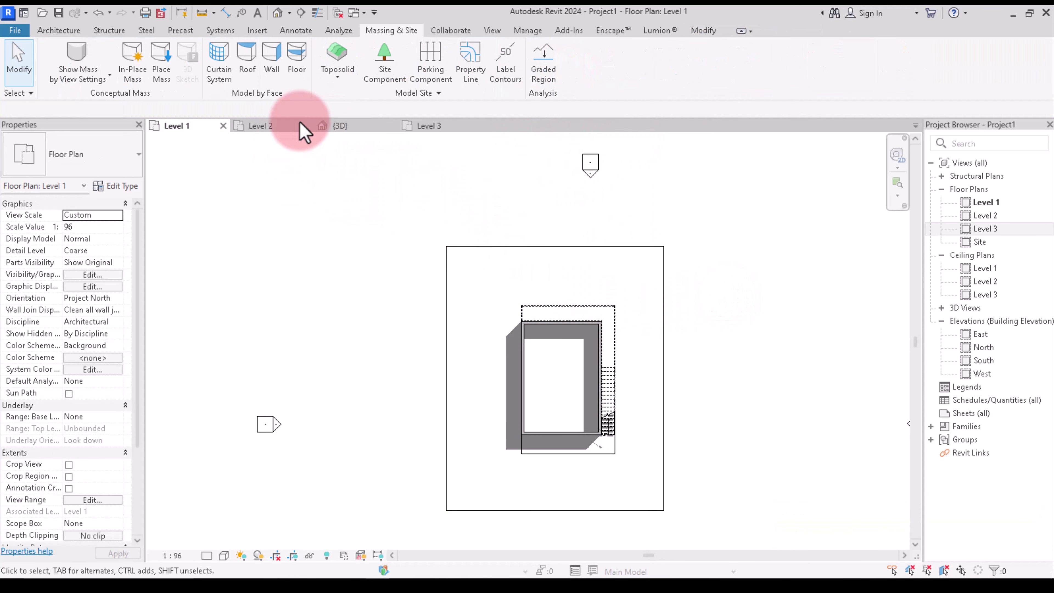
left_click(342, 124)
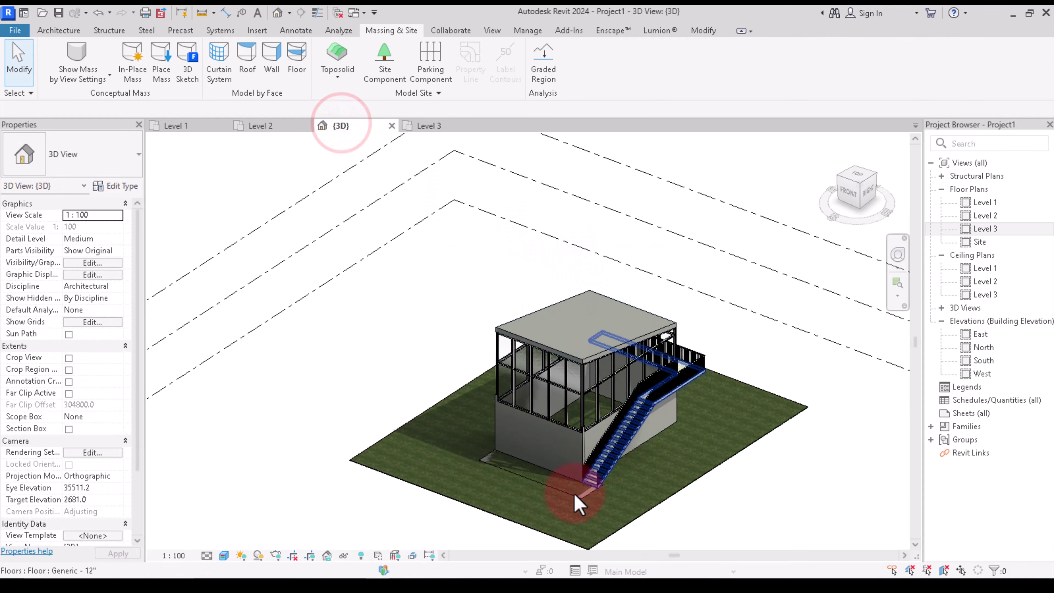
mouse_move(577, 496)
middle_mouse_down("shift")
mouse_move(365, 377)
mouse_move(419, 407)
middle_mouse_up("shift")
scroll(419, 407, "up", 3)
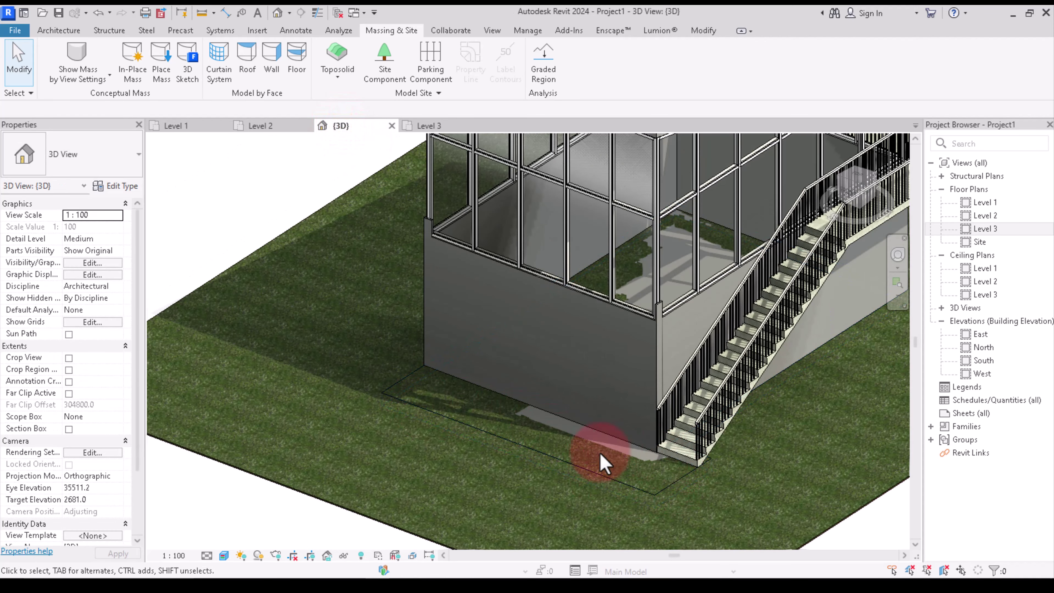
scroll(579, 465, "down", 5)
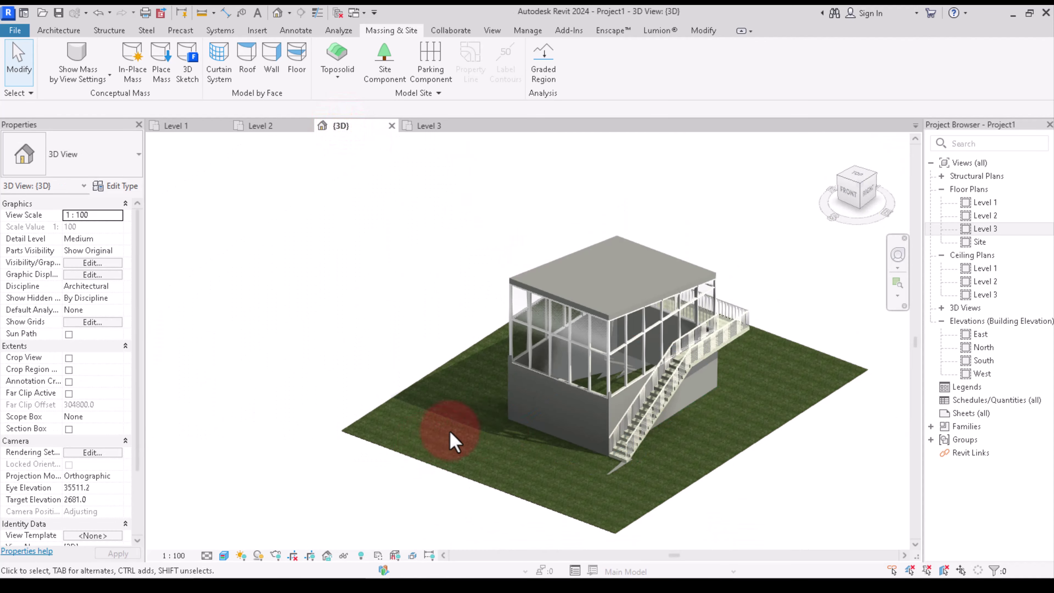
left_click(512, 498)
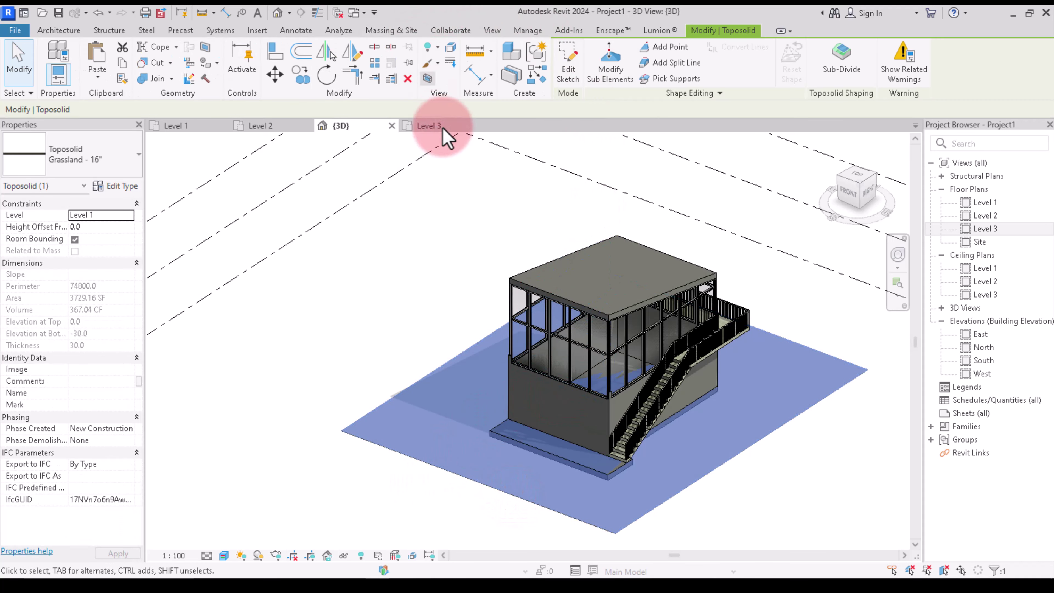
left_click(183, 126)
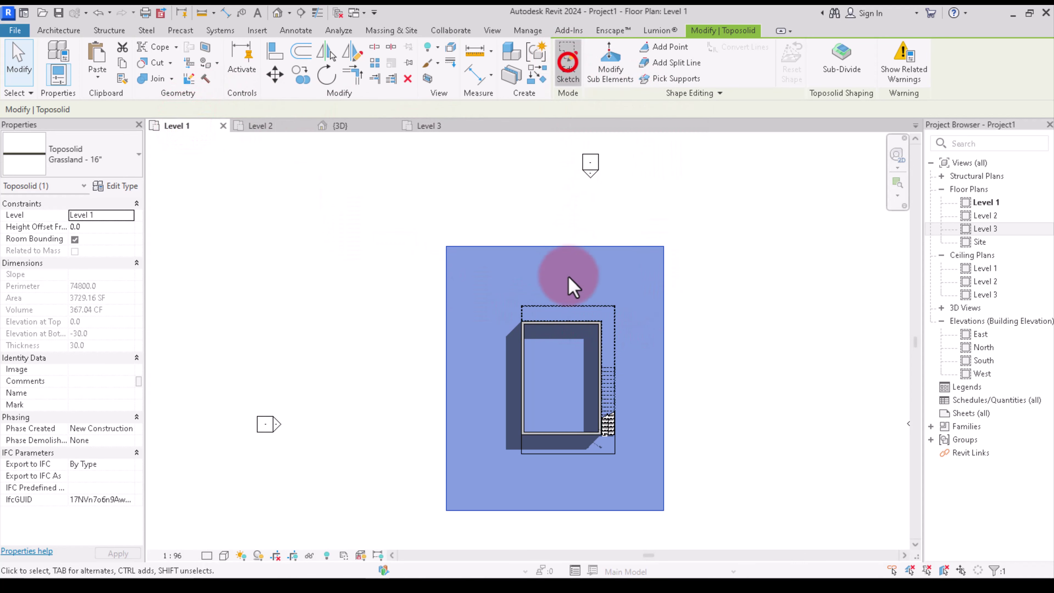
Edit the toposolid boundary, adding a rectangle around the building footprint
double_click(595, 316)
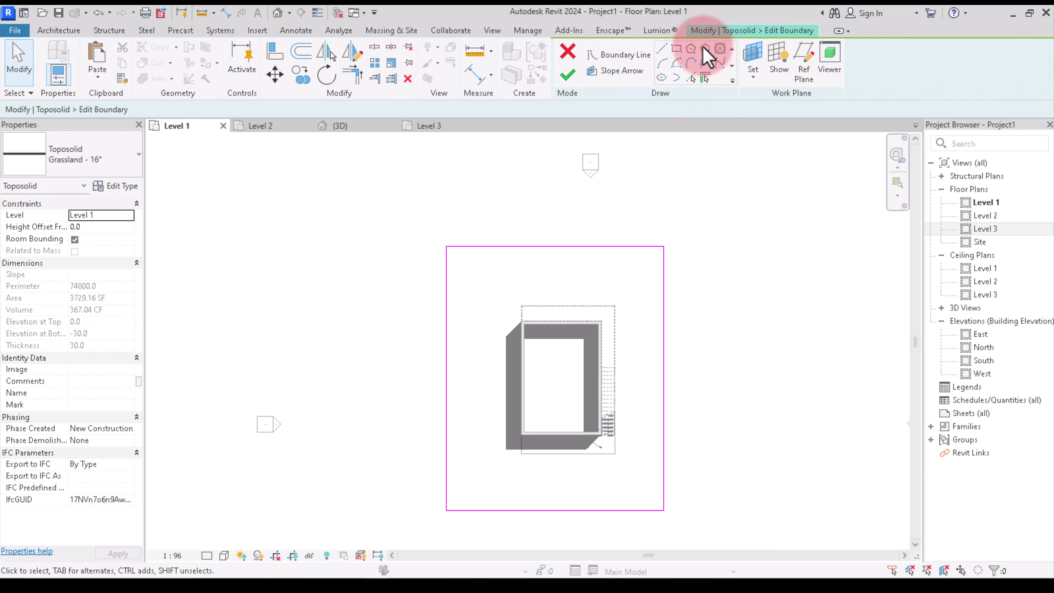
scroll(558, 348, "up", 3)
scroll(436, 306, "up", 2)
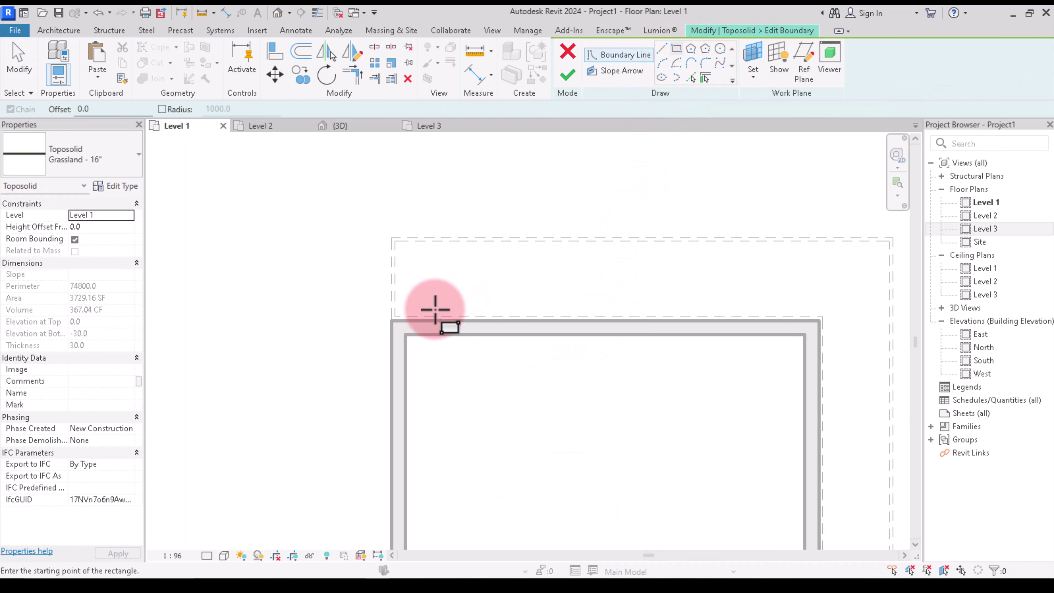
left_click(390, 320)
scroll(446, 262, "down", 2)
scroll(501, 384, "down", 2)
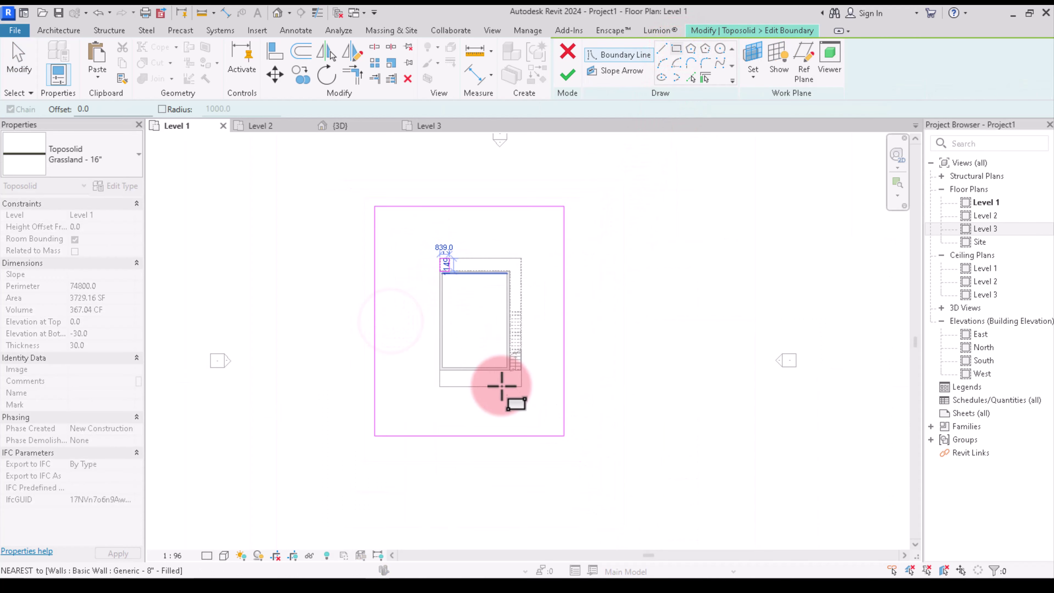
scroll(506, 388, "up", 4)
scroll(547, 335, "up", 2)
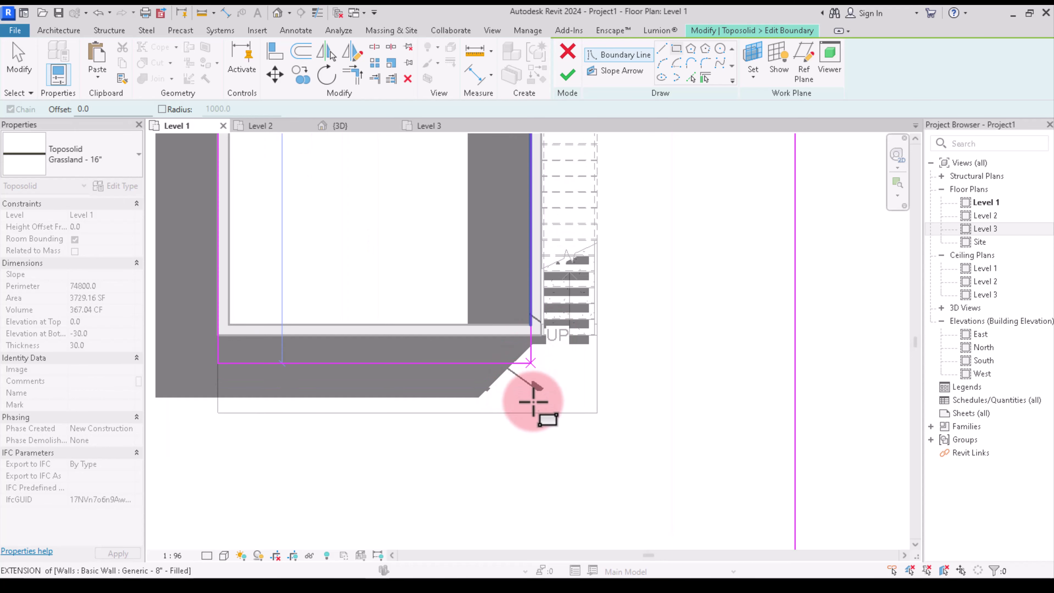
left_click(543, 413)
Add a horizontal boundary line across the stair landing
left_click(662, 49)
scroll(600, 325, "up", 4)
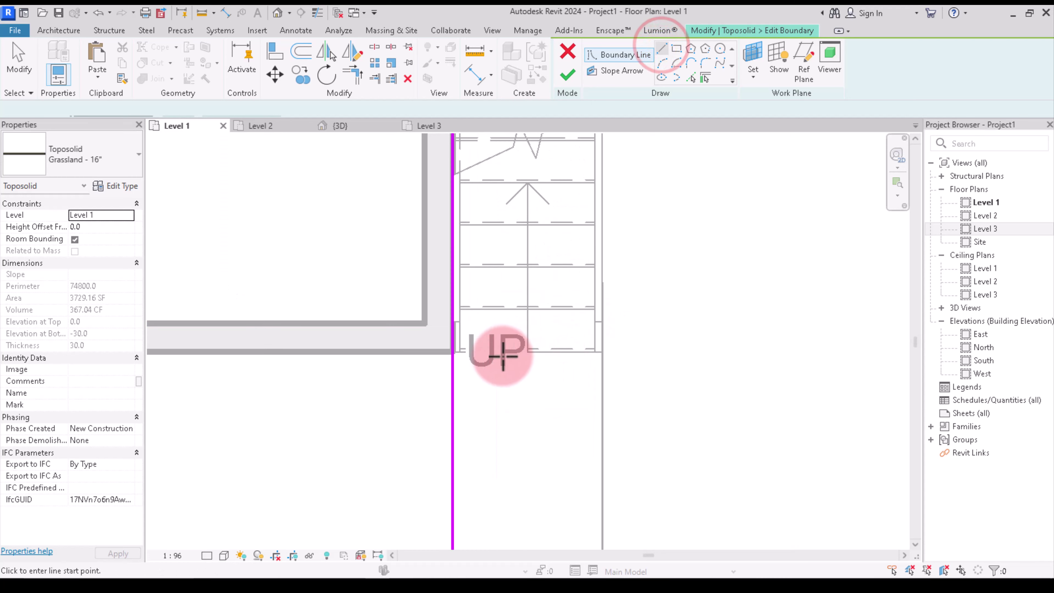
left_click(433, 309)
left_click(434, 307)
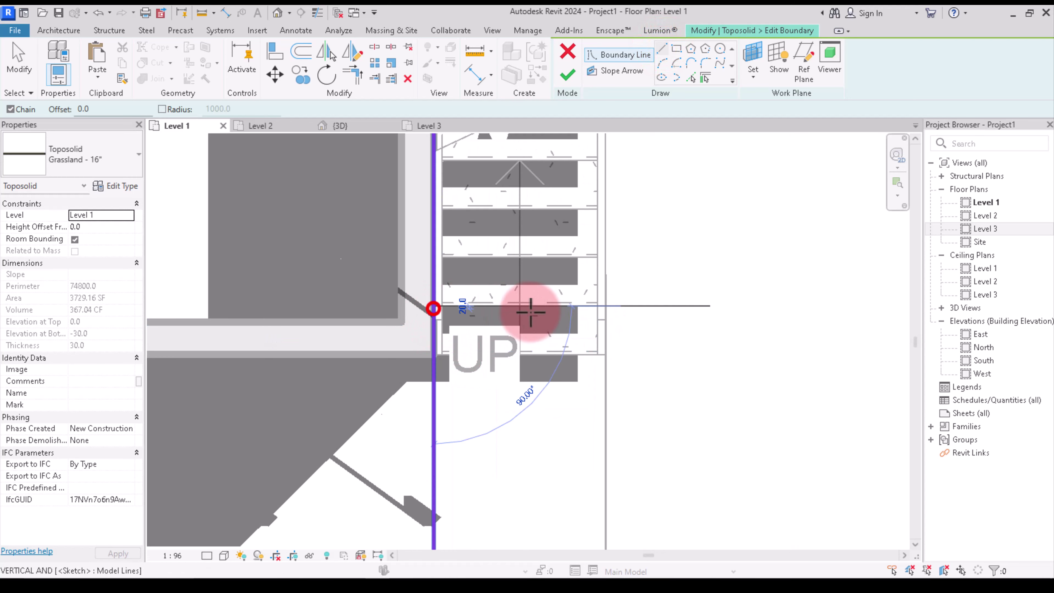
left_click(606, 307)
scroll(589, 332, "down", 3)
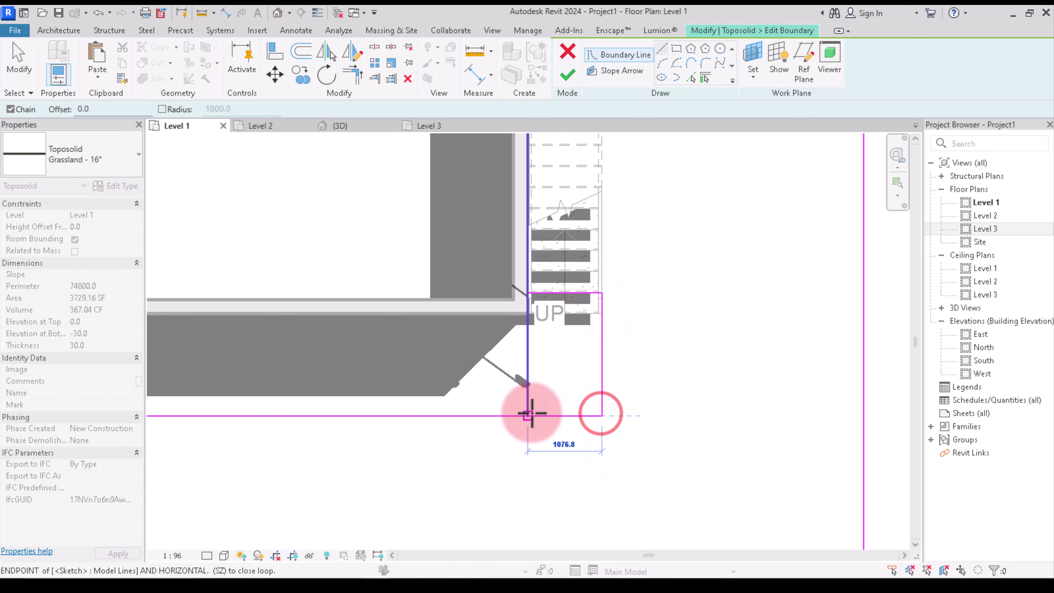
Trim the stair boundary corners, finish the edit, and view the site in 3D
left_click(360, 73)
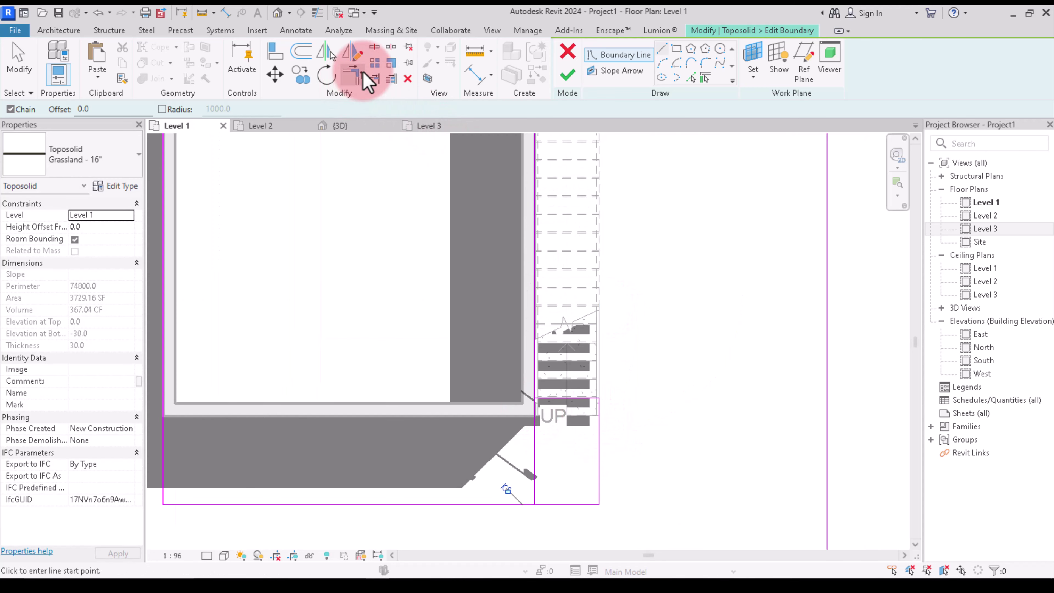
left_click(535, 388)
left_click(565, 399)
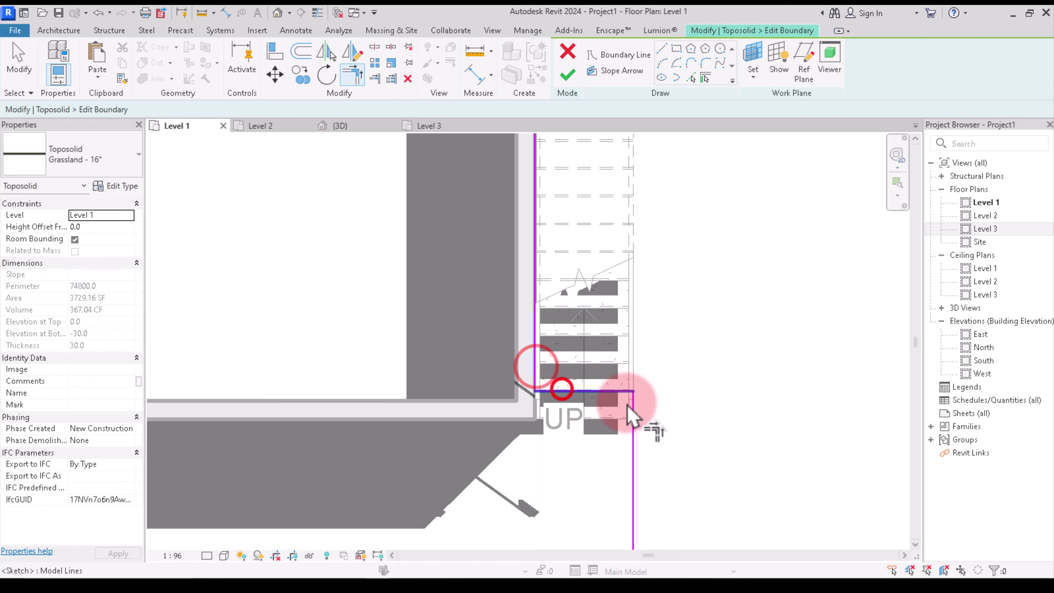
scroll(647, 419, "down", 2)
left_click(580, 83)
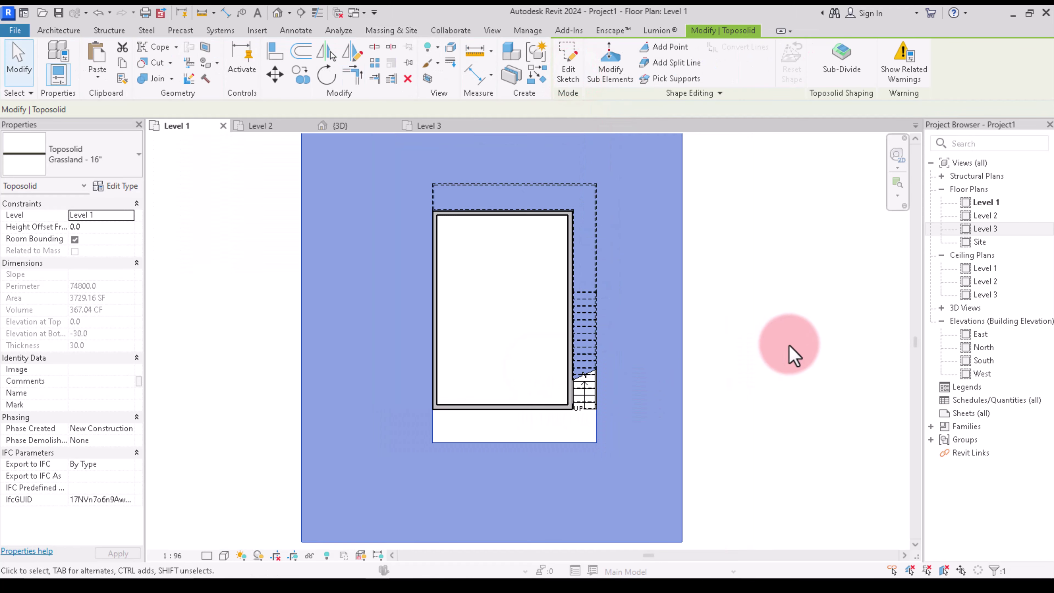
left_click(340, 125)
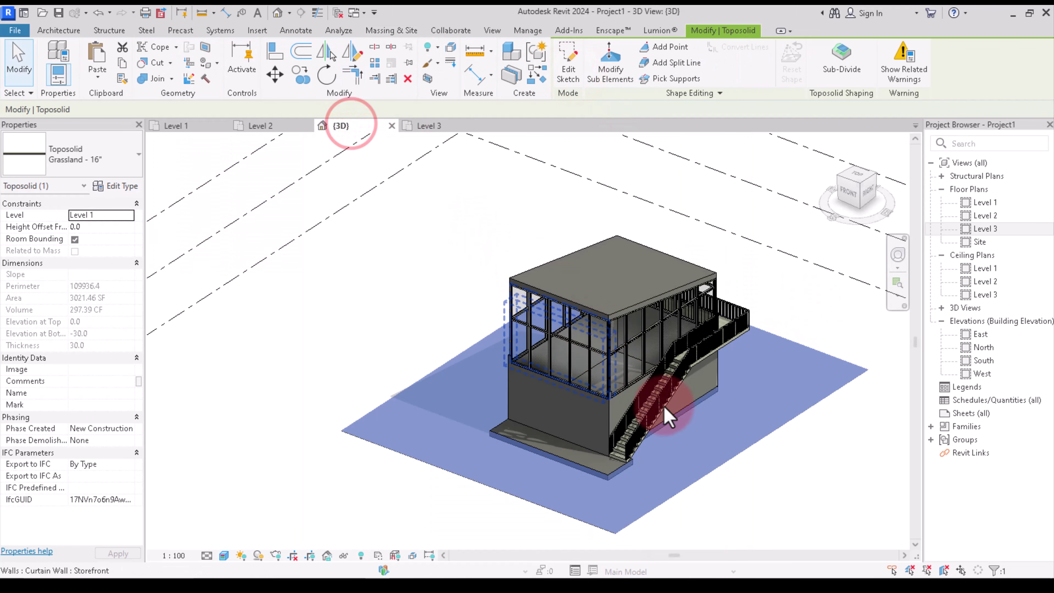
Deselect the toposolid and zoom around the 3D view to inspect the cut-out site
left_click(758, 491)
scroll(620, 469, "up", 3)
scroll(577, 471, "down", 3)
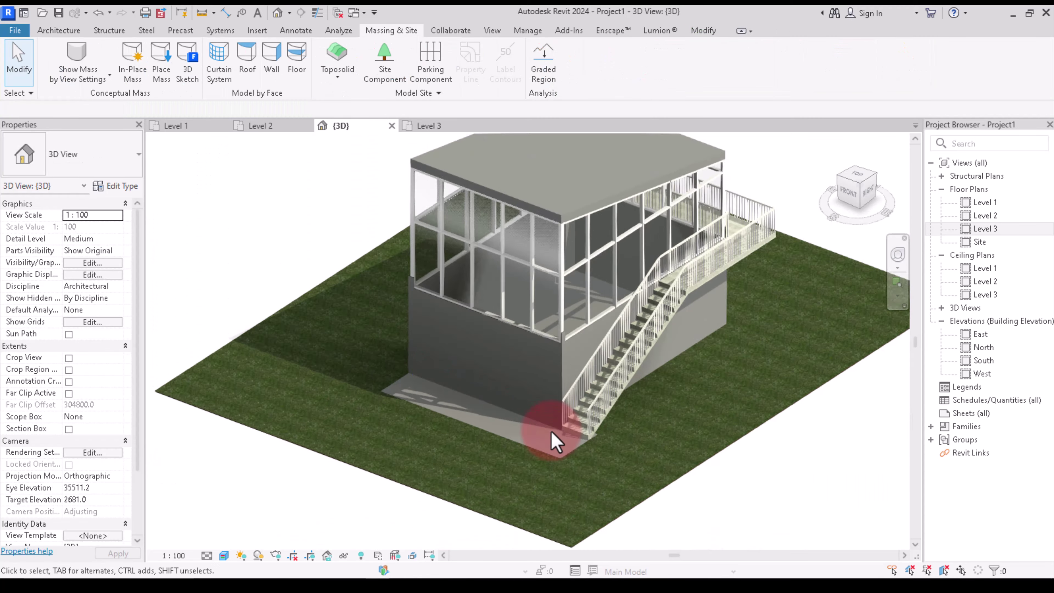
scroll(548, 436, "down", 2)
scroll(457, 404, "up", 3)
scroll(504, 470, "down", 2)
scroll(706, 436, "up", 2)
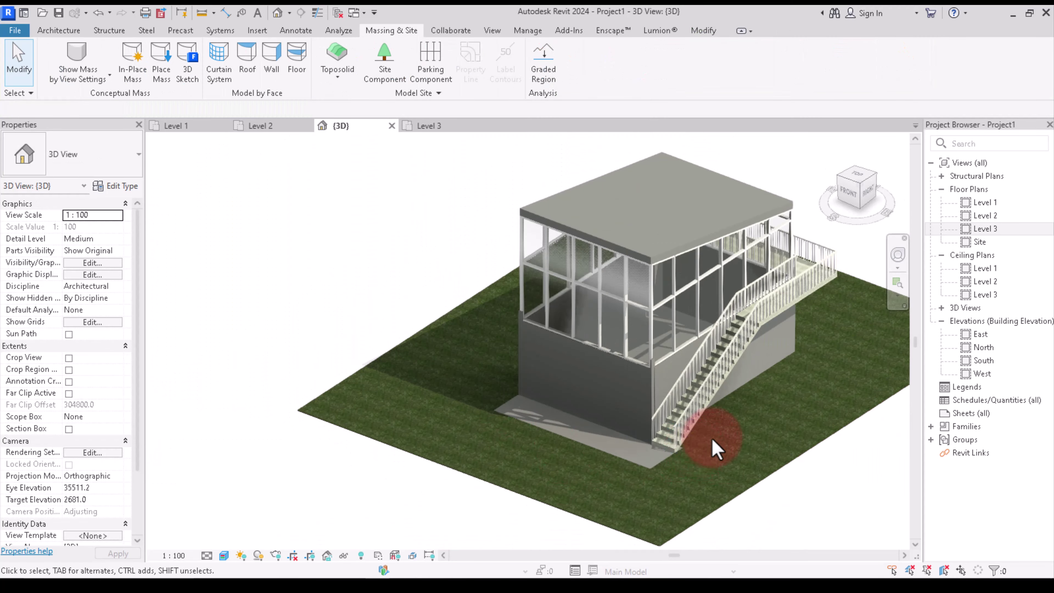
scroll(641, 449, "up", 3)
scroll(642, 448, "down", 4)
scroll(539, 427, "down", 2)
scroll(492, 400, "up", 1)
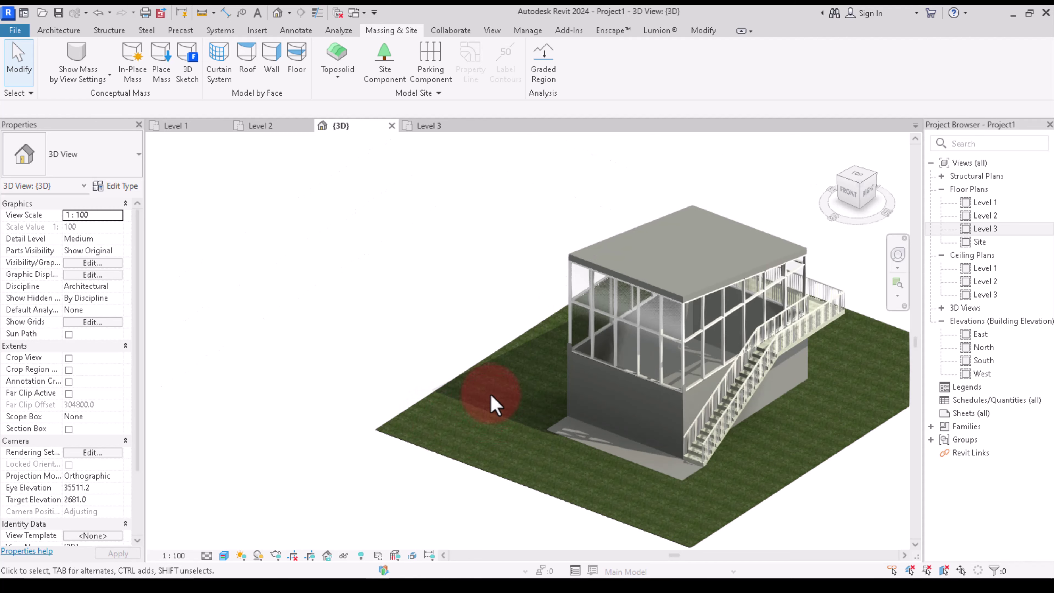
scroll(476, 424, "up", 1)
scroll(472, 417, "up", 1)
scroll(481, 417, "up", 2)
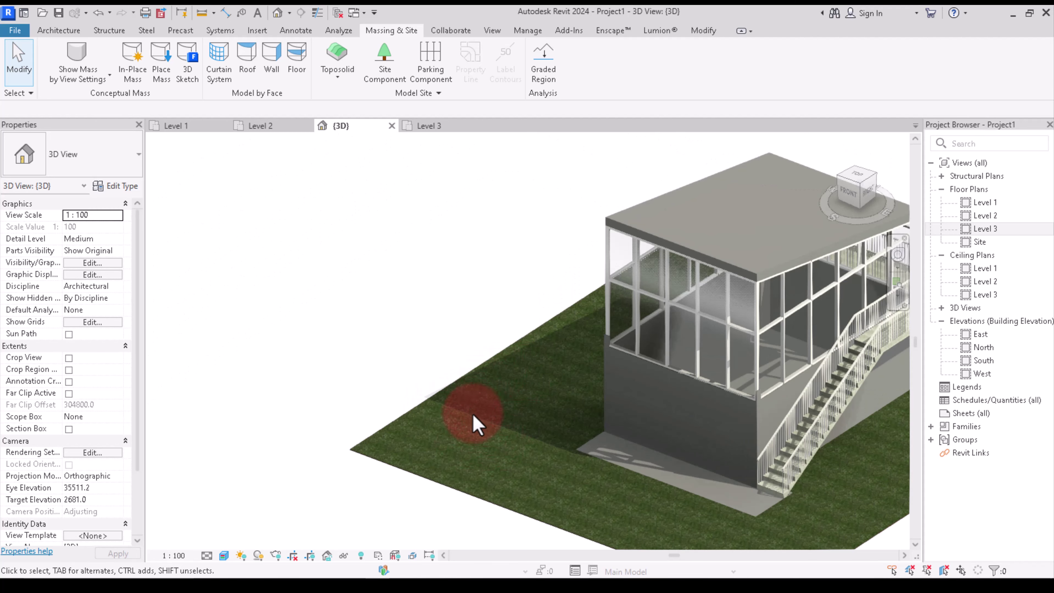
scroll(475, 366, "up", 1)
scroll(576, 333, "up", 1)
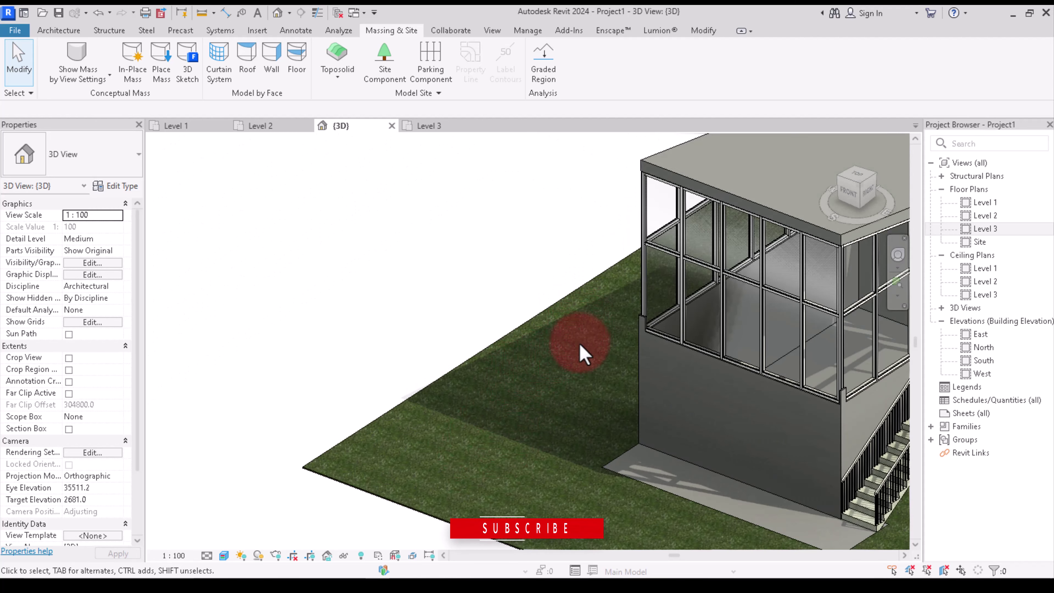
scroll(426, 395, "down", 3)
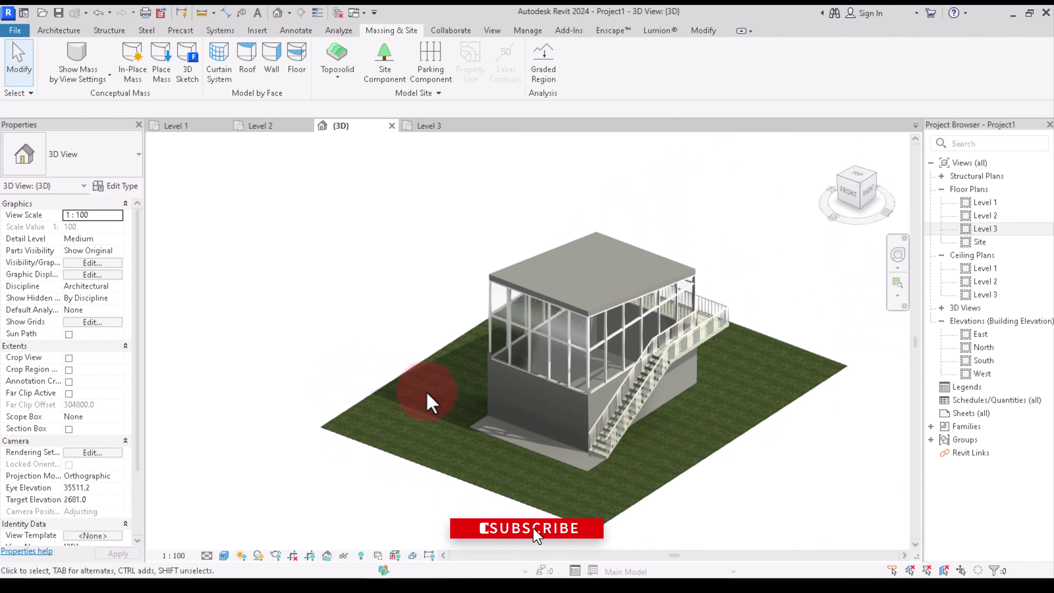
scroll(722, 380, "up", 1)
scroll(718, 396, "down", 2)
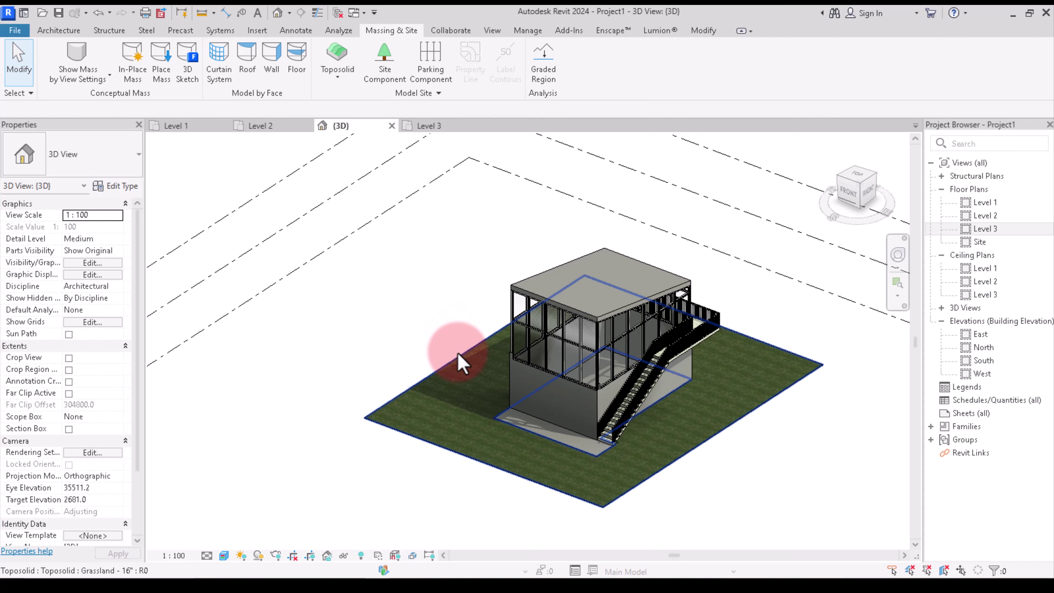
Switch back to the Level 1 floor plan
left_click(174, 129)
scroll(504, 330, "down", 3)
scroll(427, 280, "up", 2)
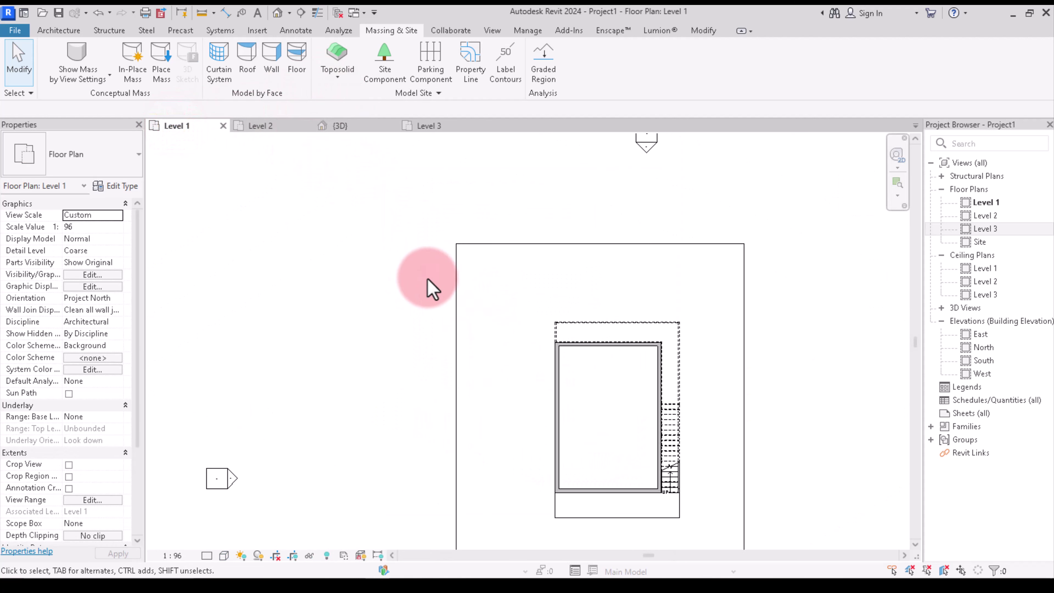
Select the grass toposolid and start a sub-division boundary sketch
left_click(465, 244)
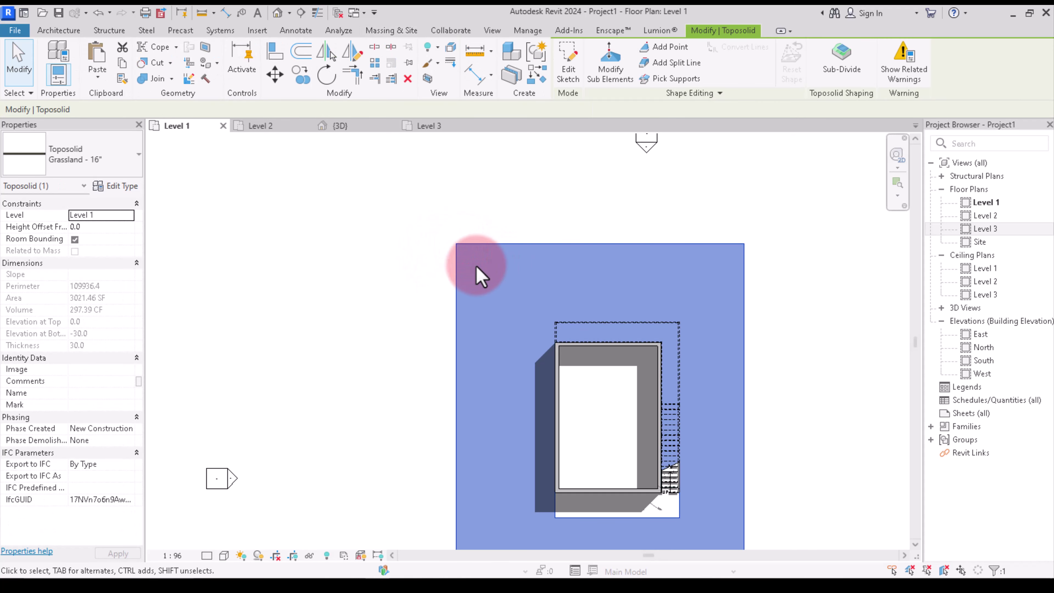
left_click(392, 267)
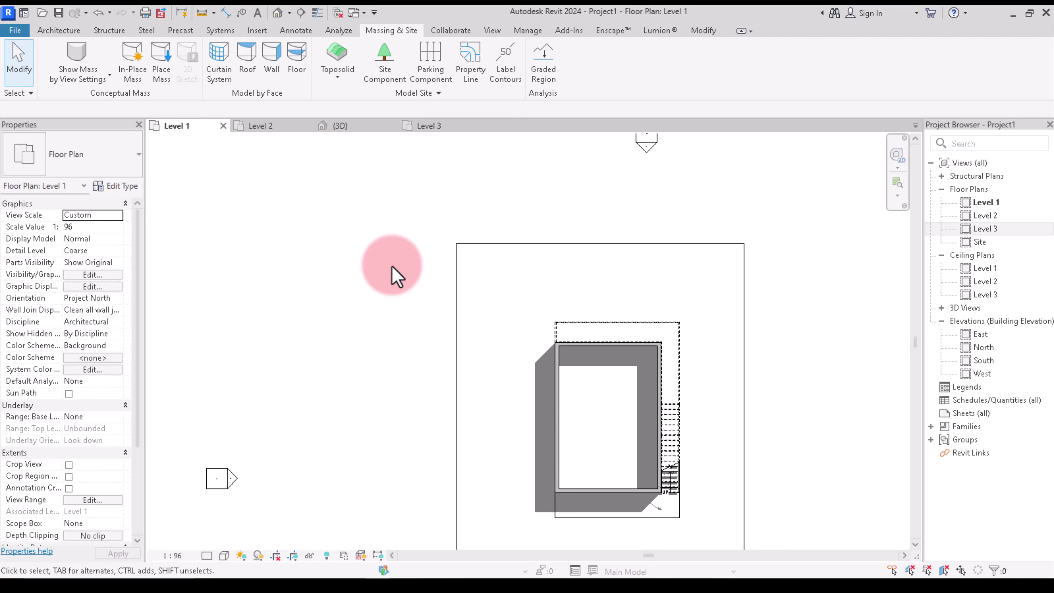
scroll(488, 168, "down", 1)
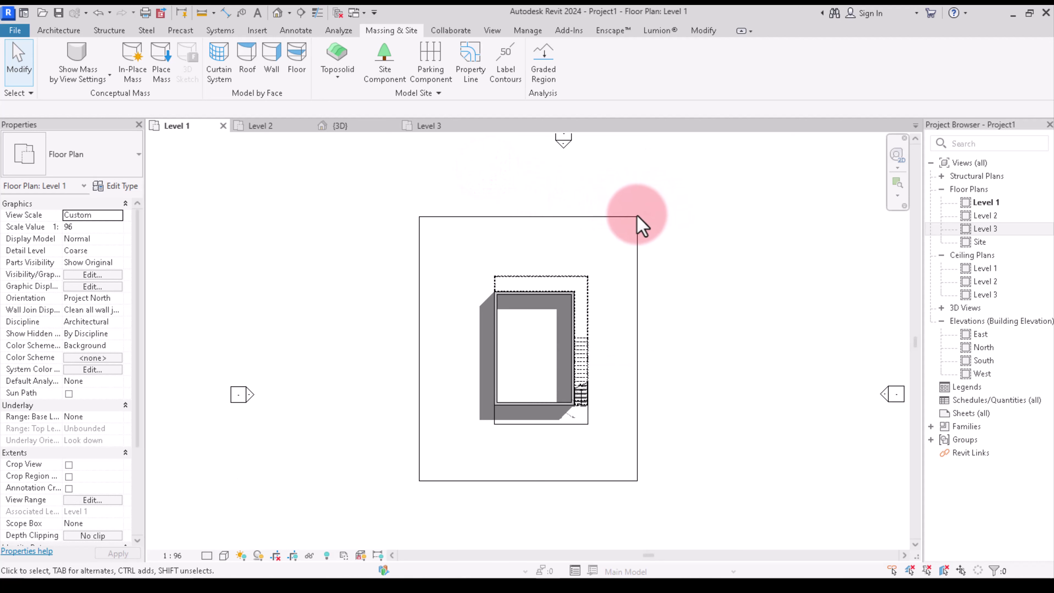
left_click(635, 236)
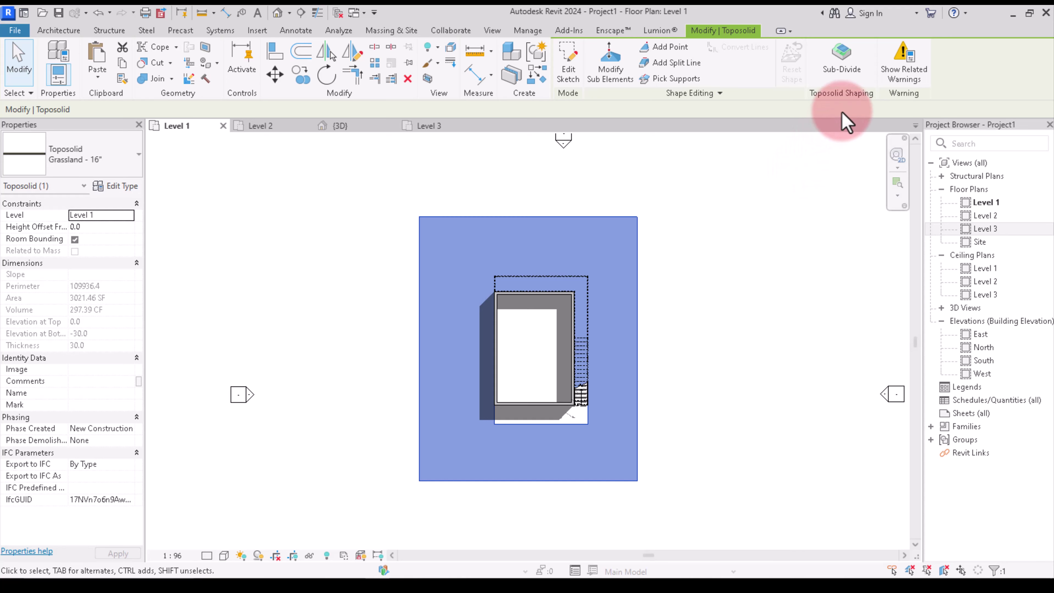
left_click(847, 54)
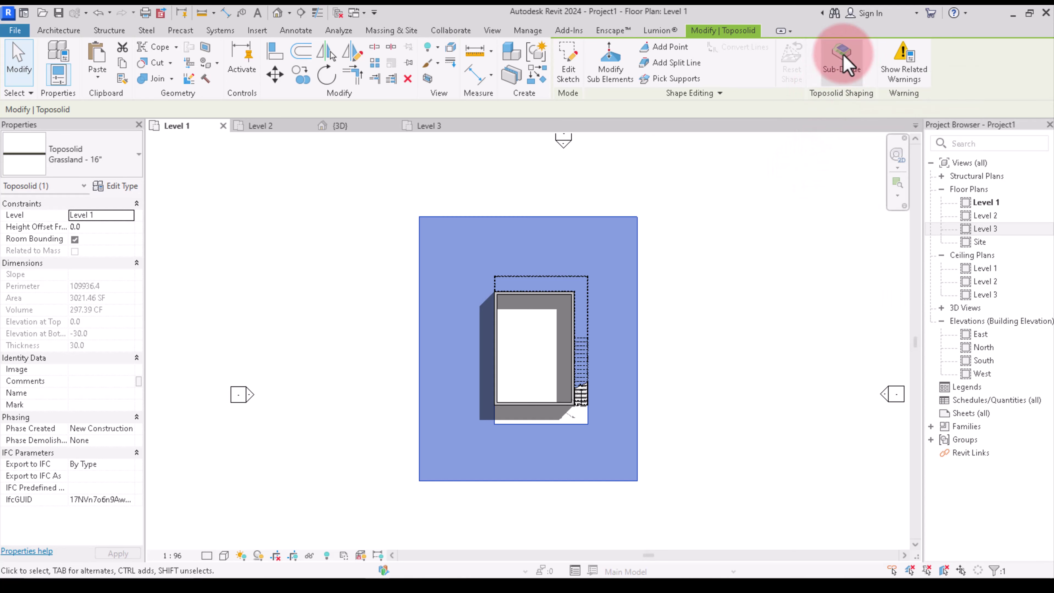
left_click(767, 220)
left_click(843, 56)
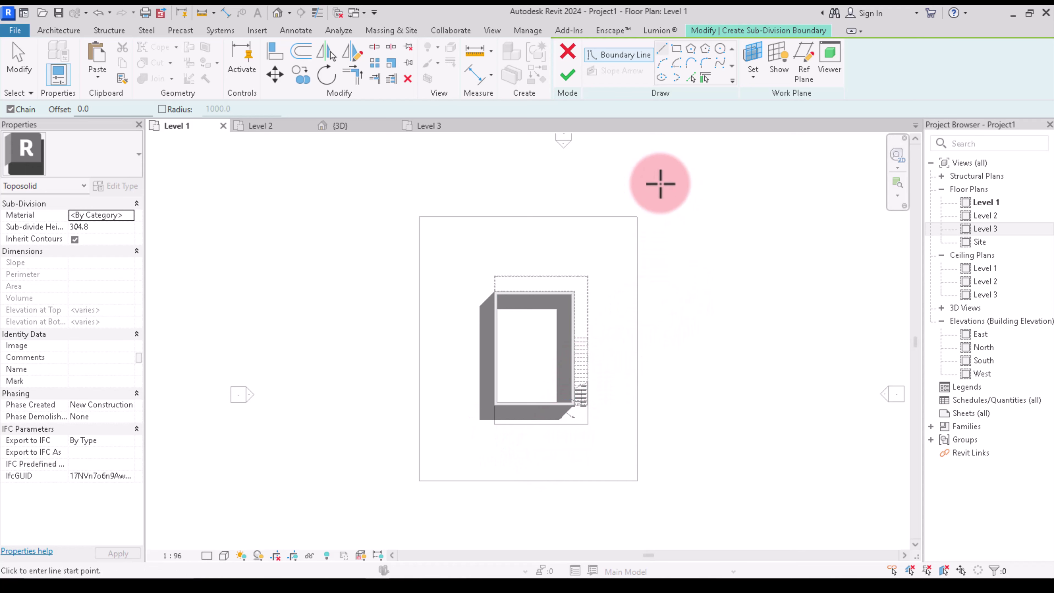
Draw a long rectangular boundary beside the building
left_click(679, 48)
scroll(515, 482, "up", 2)
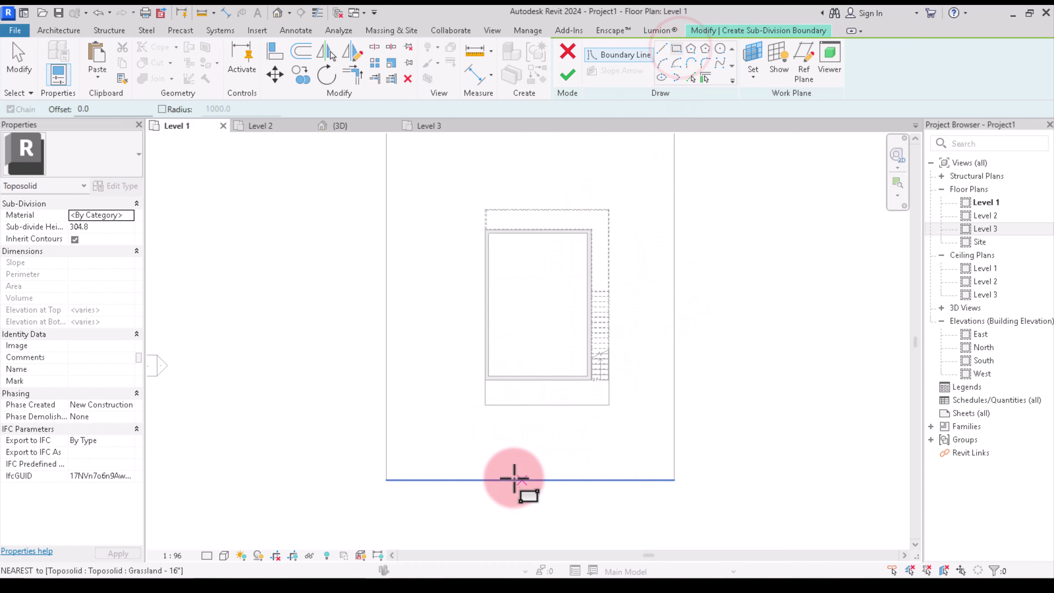
scroll(440, 357, "down", 2)
scroll(483, 321, "up", 1)
left_click(477, 319)
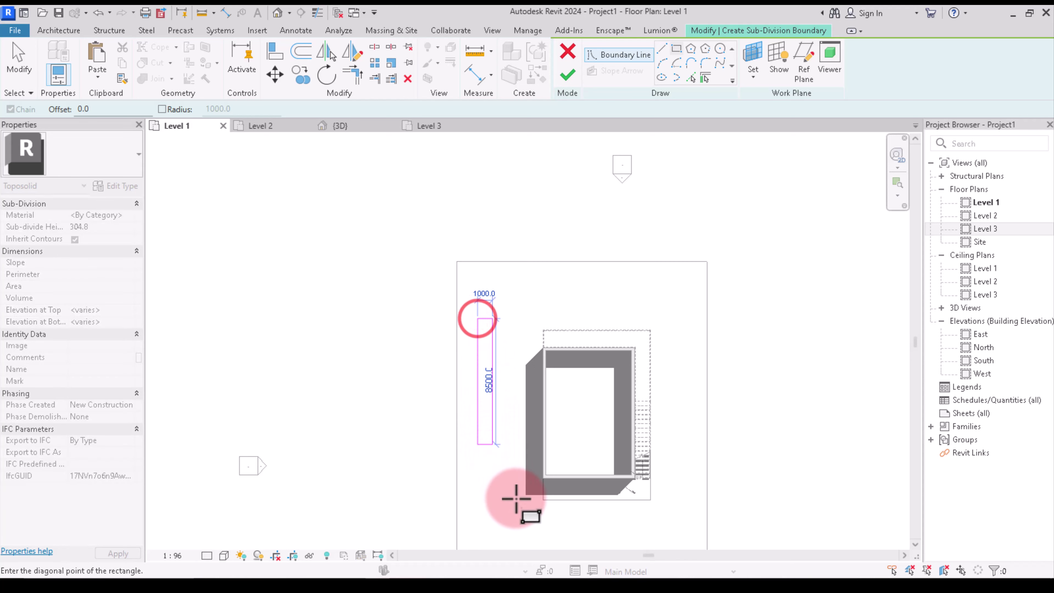
left_click(515, 541)
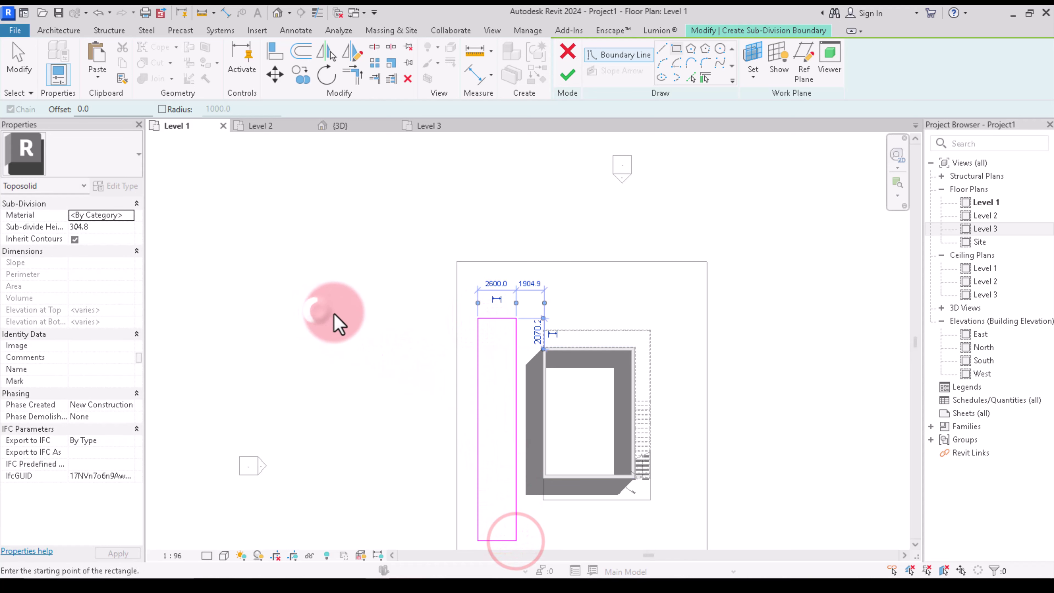
right_click(326, 294)
left_click(338, 295)
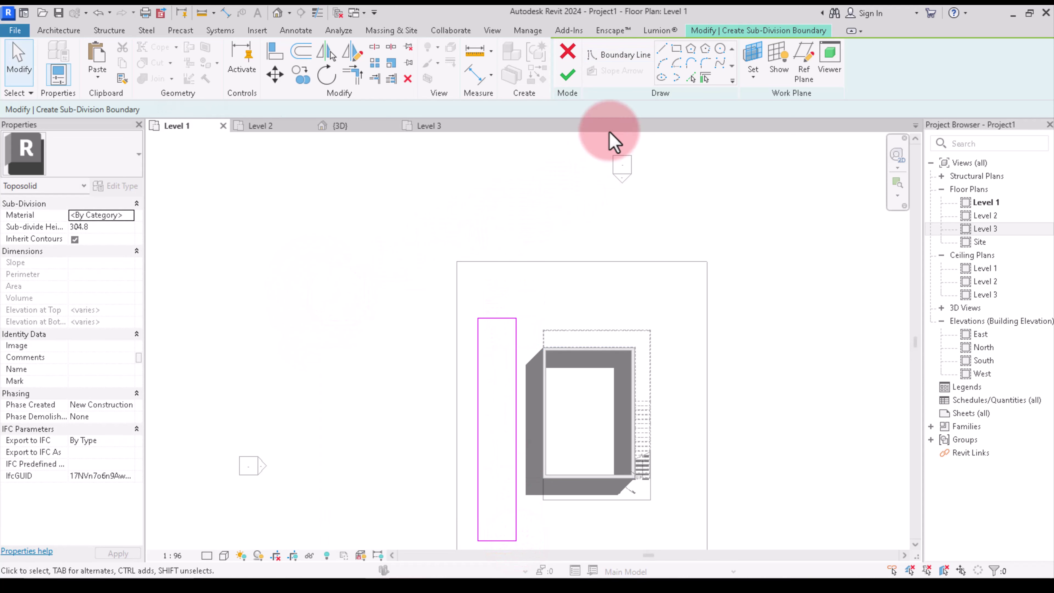
Delete the rectangle's inner straight edge
scroll(517, 367, "up", 1)
left_click(518, 359)
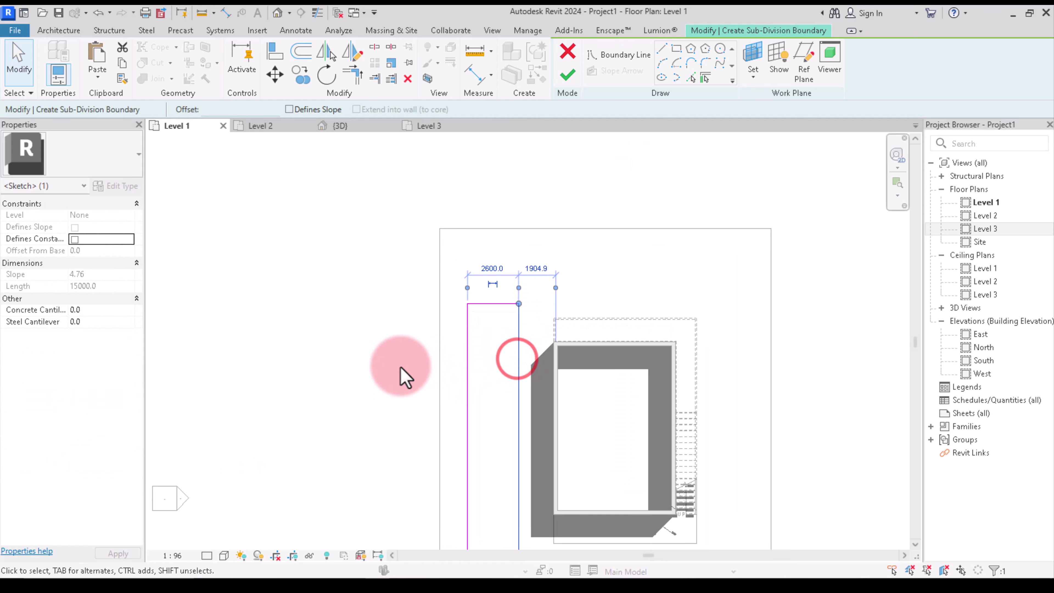
key("Delete")
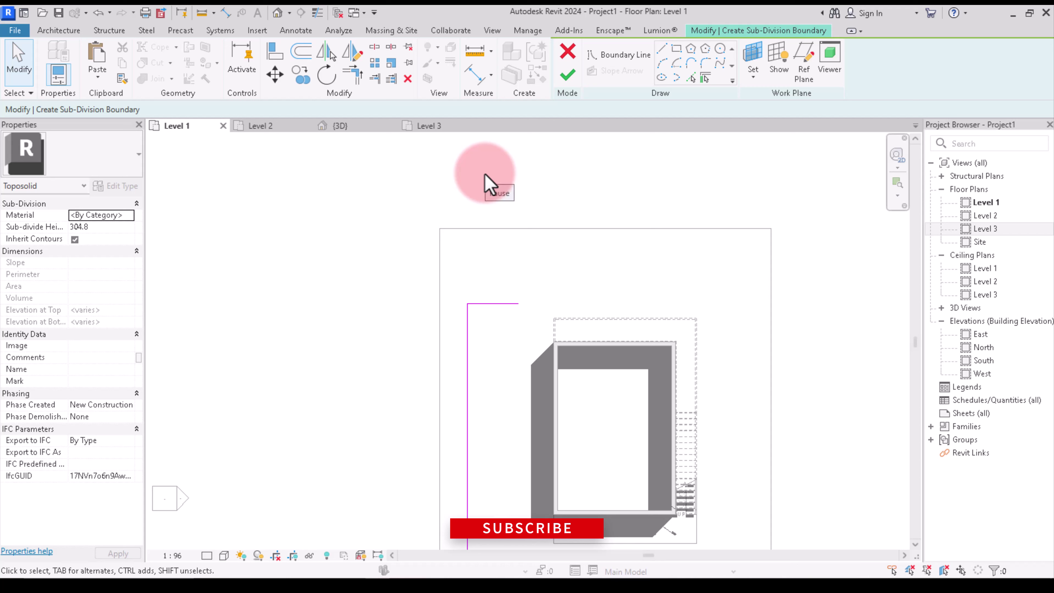
scroll(467, 247, "down", 2)
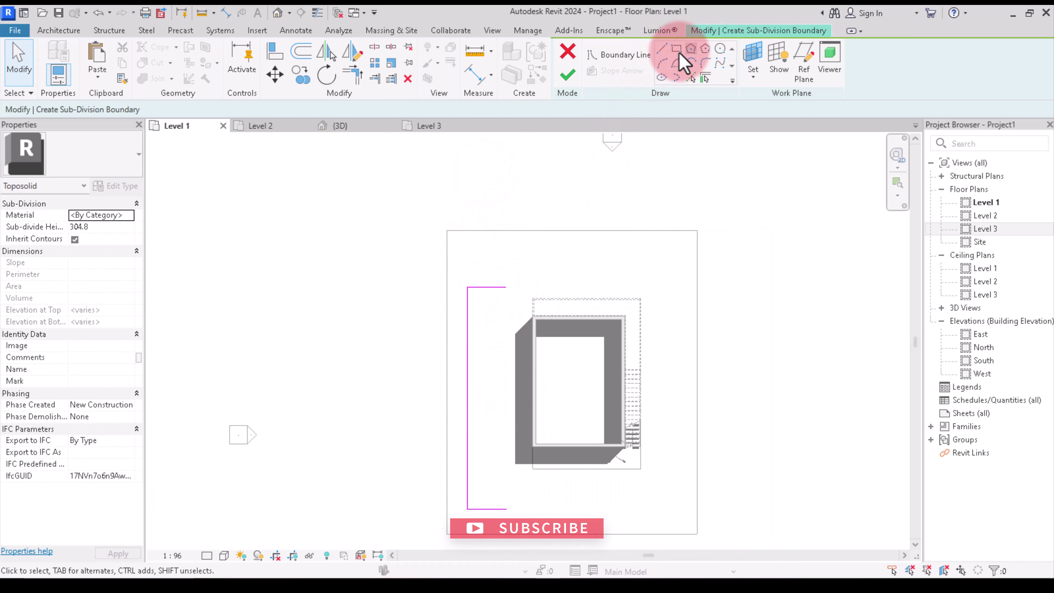
Chain Start-End-Radius arcs to begin the wavy inner edge
left_click(663, 61)
left_click(504, 292)
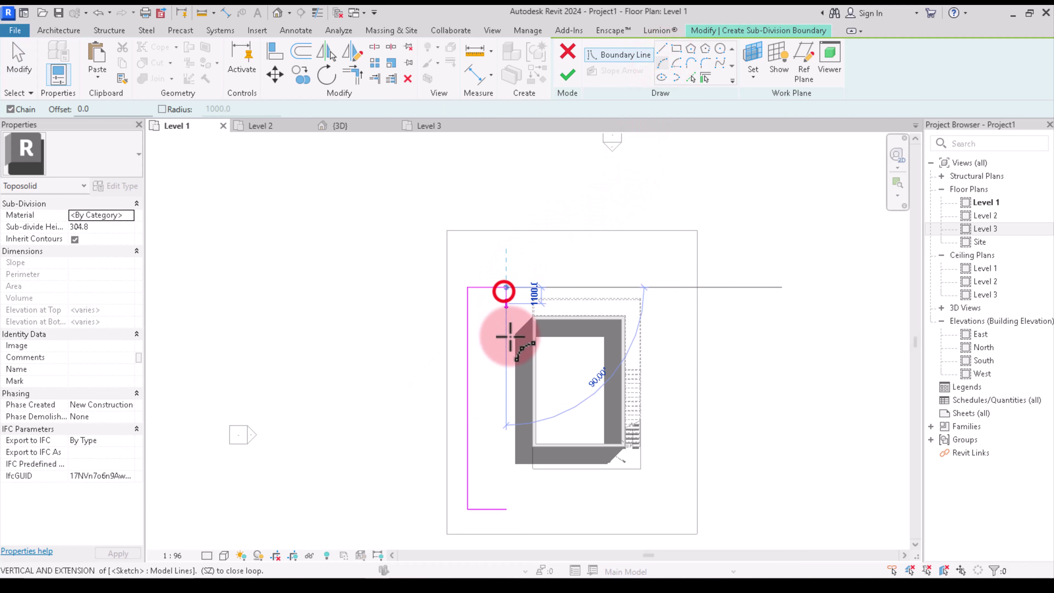
left_click(511, 328)
scroll(502, 310, "up", 3)
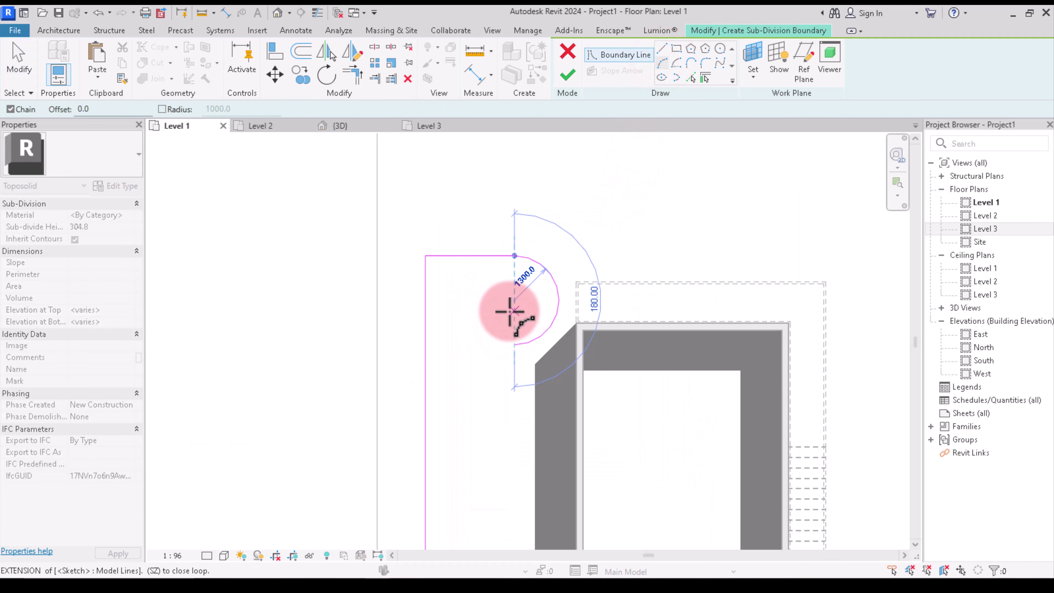
left_click(506, 310)
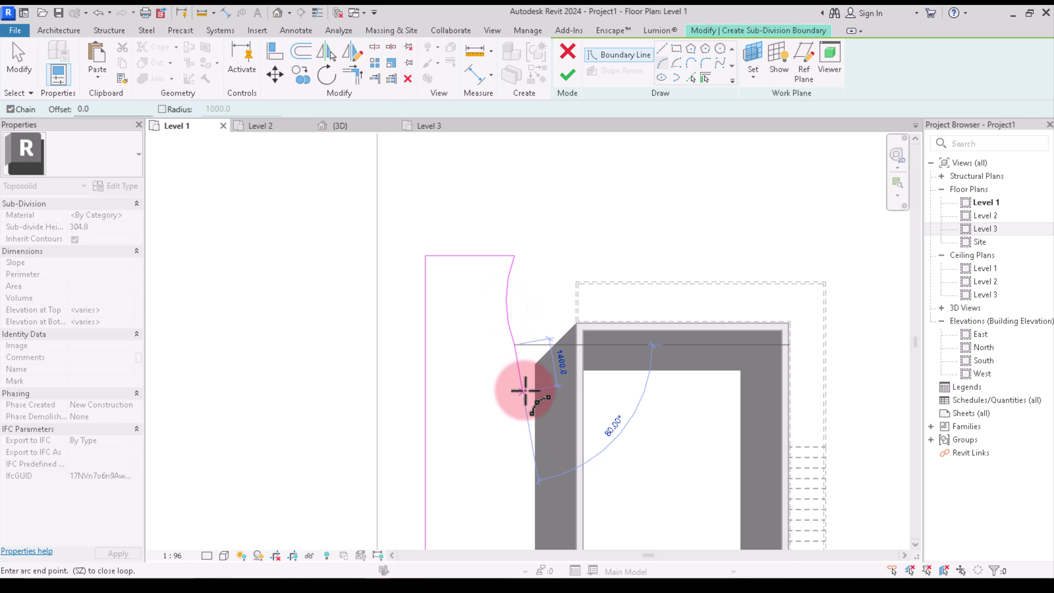
left_click(525, 390)
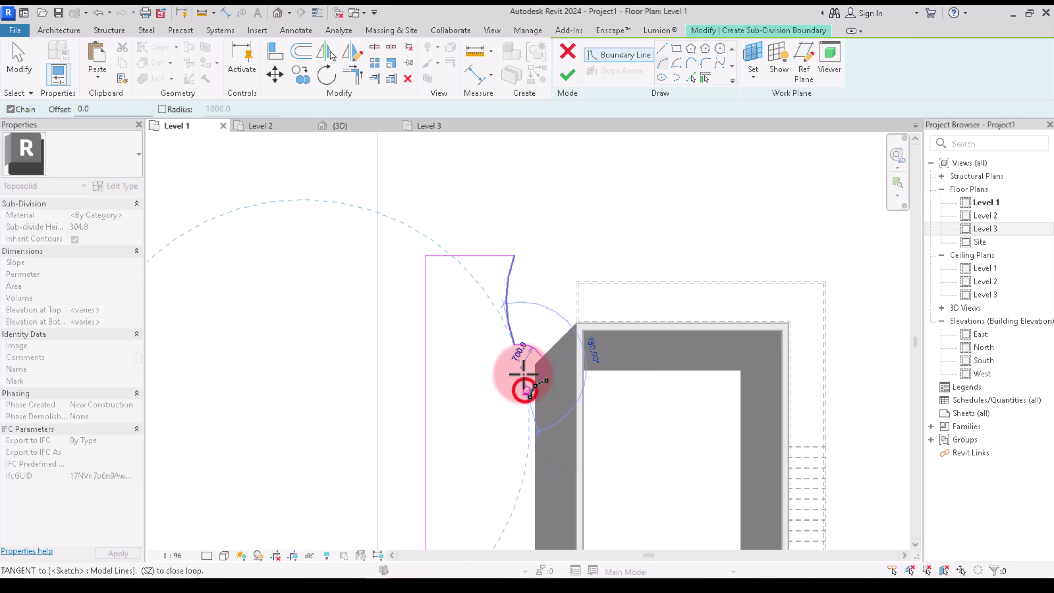
scroll(508, 433, "up", 1)
scroll(506, 423, "up", 1)
left_click(514, 435)
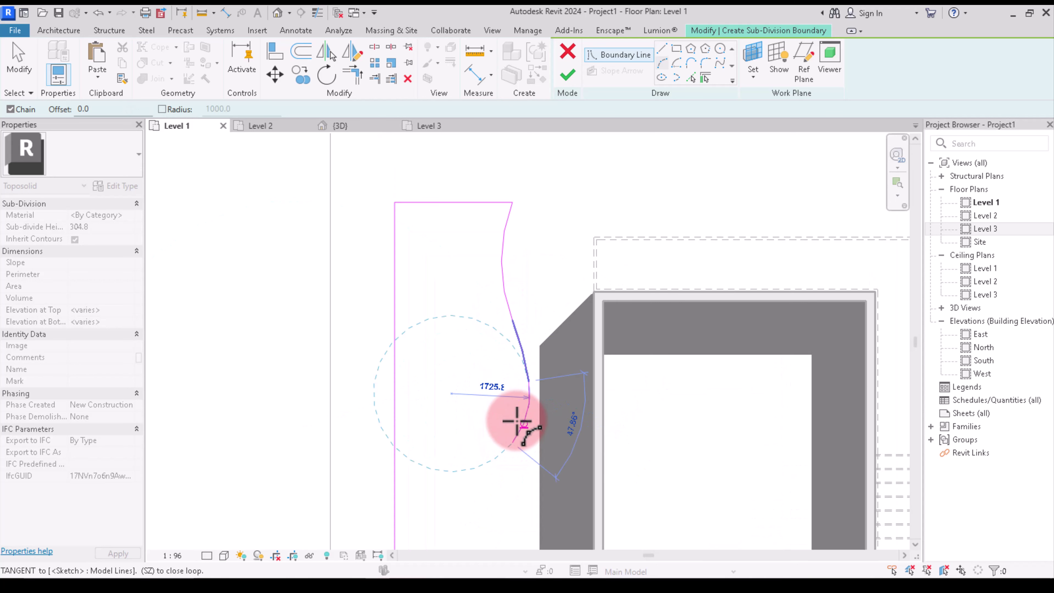
scroll(501, 447, "down", 2)
scroll(502, 454, "up", 1)
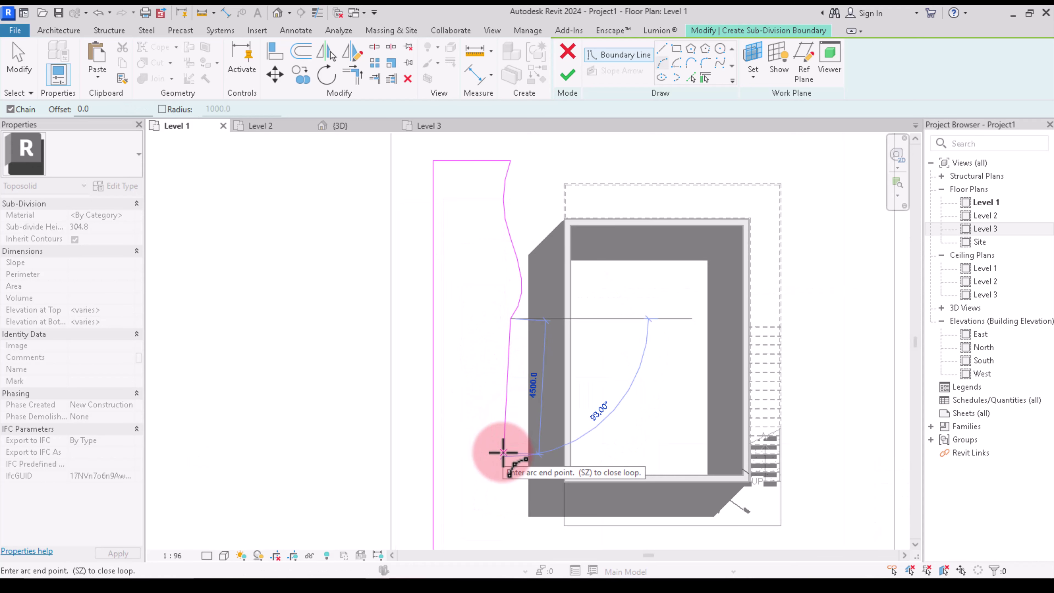
Complete the wavy edge, close the loop at the bottom corner, and finish the sub-division
left_click(510, 447)
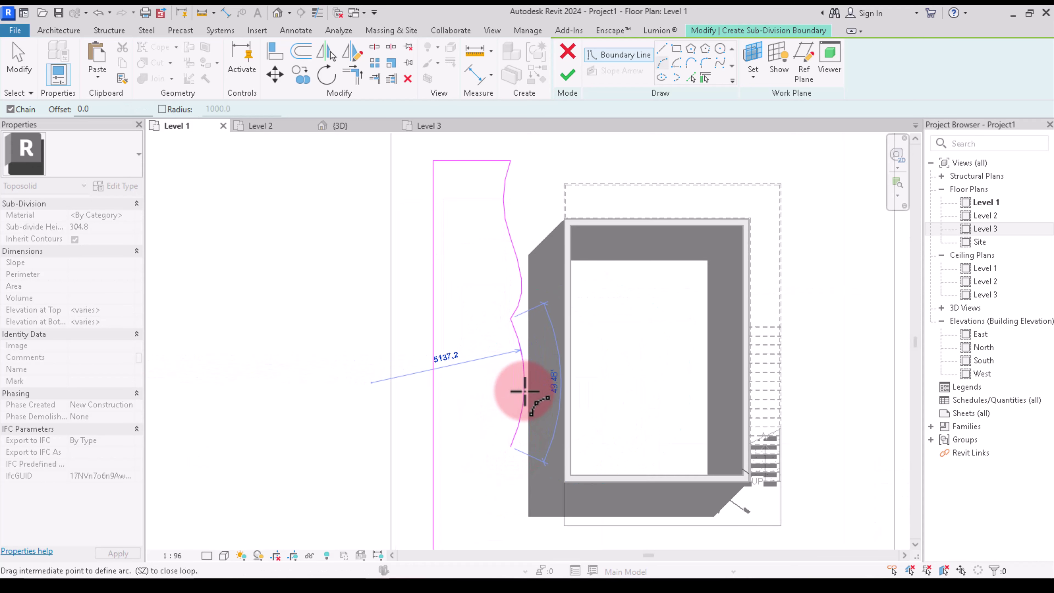
left_click(501, 388)
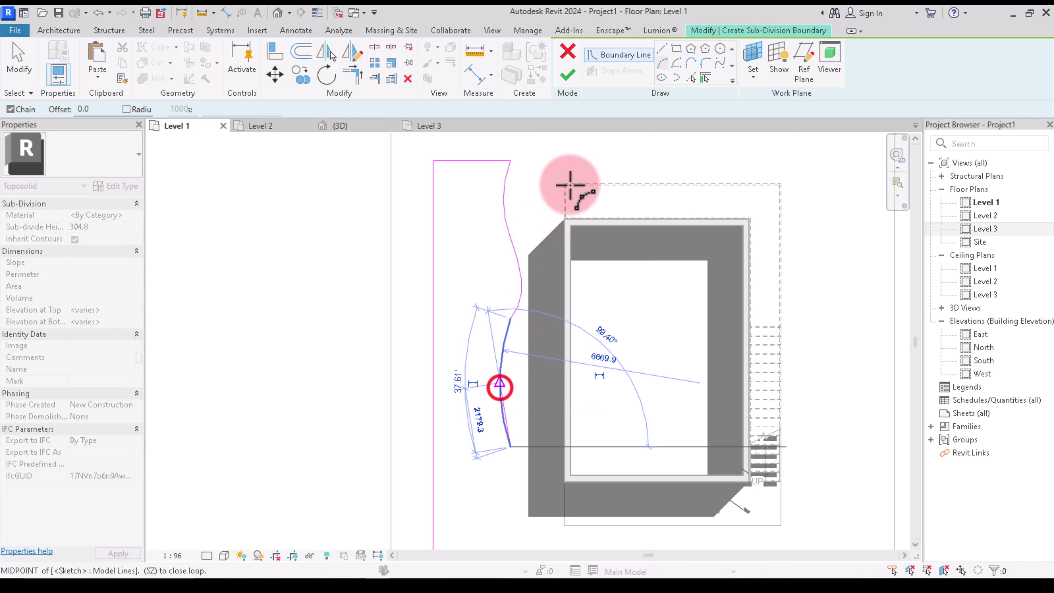
left_click(526, 274)
scroll(525, 265, "down", 2)
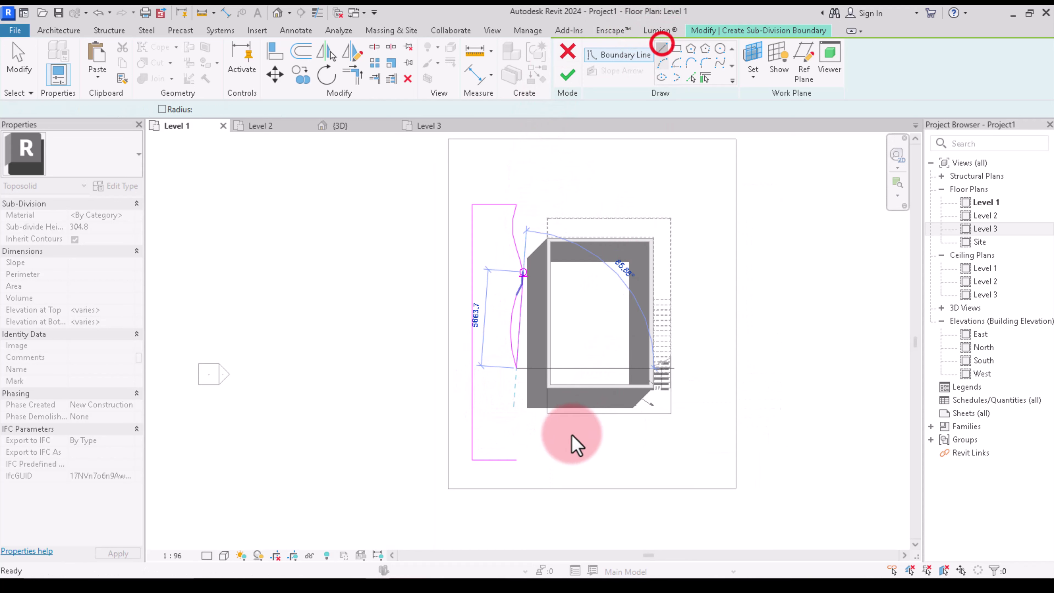
scroll(535, 455, "up", 2)
left_click(492, 463)
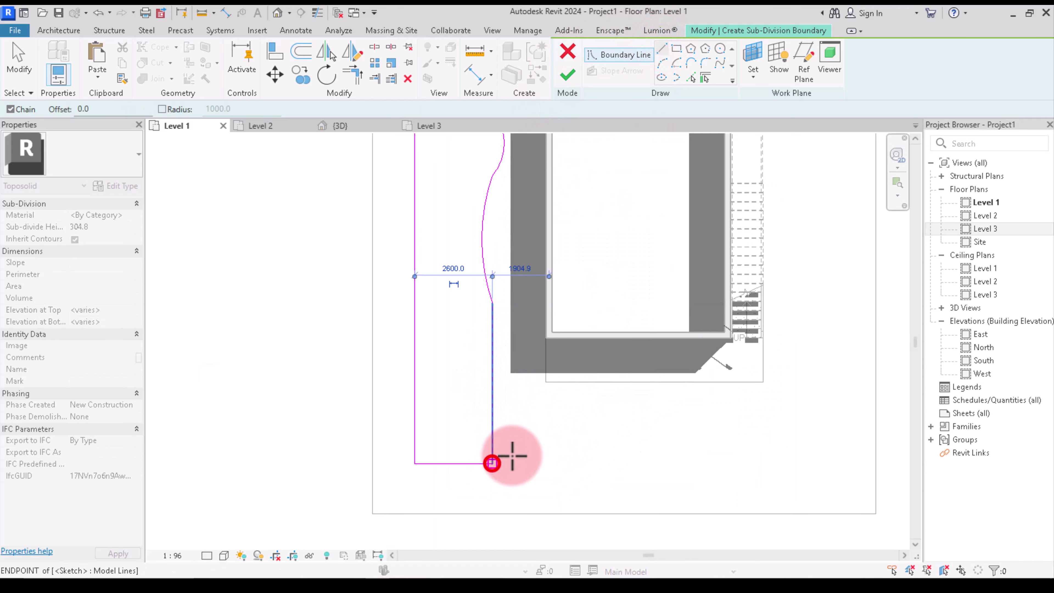
scroll(499, 459, "down", 2)
scroll(522, 373, "down", 2)
right_click(680, 205)
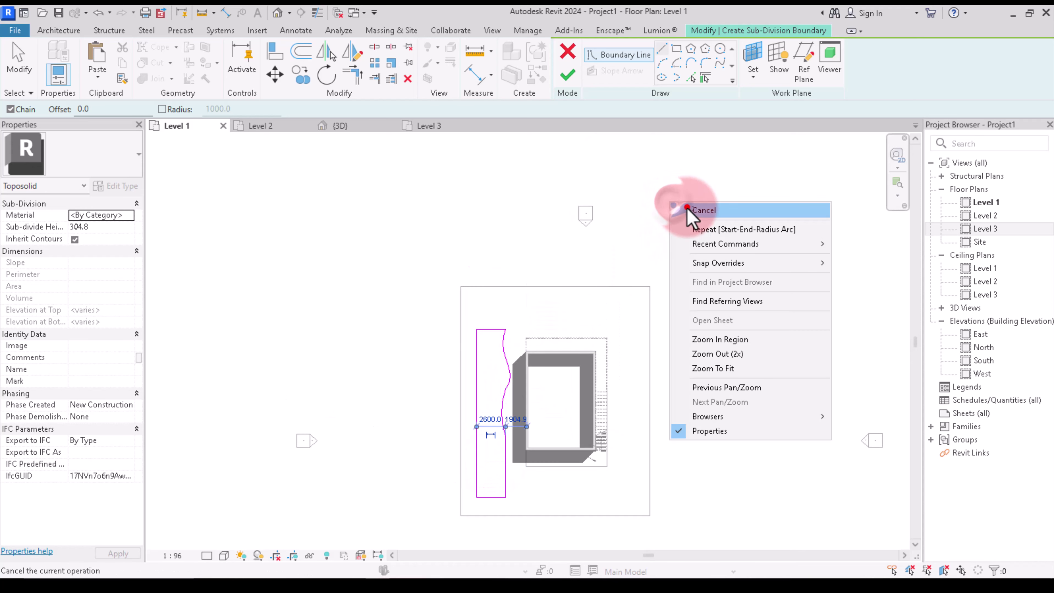
left_click(691, 208)
left_click(566, 76)
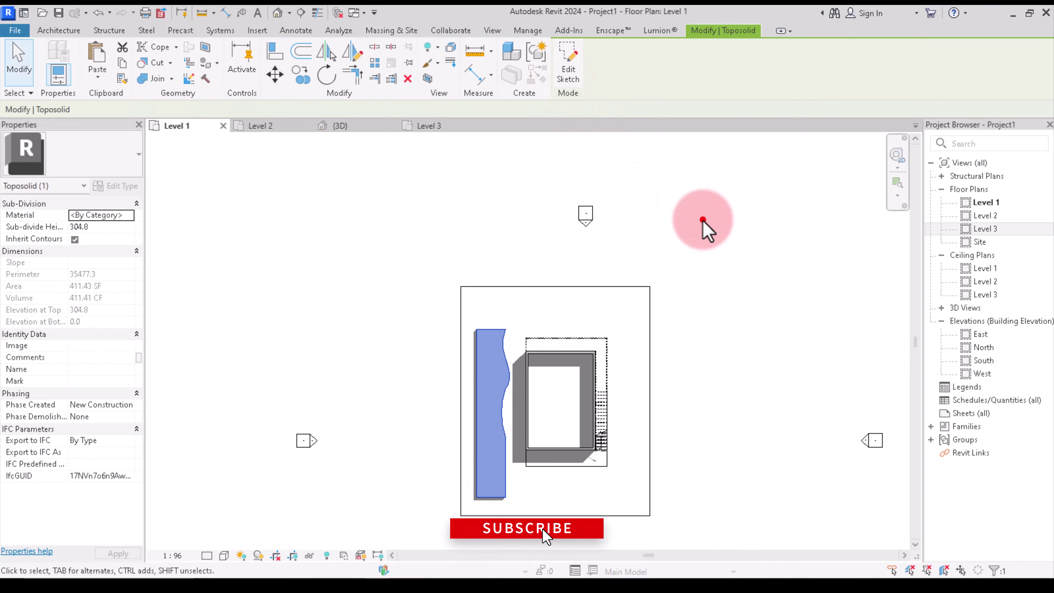
left_click(701, 219)
Switch to an isometric 3D view and set the sub-division strip height to 200
scroll(534, 303, "down", 2)
left_click(348, 124)
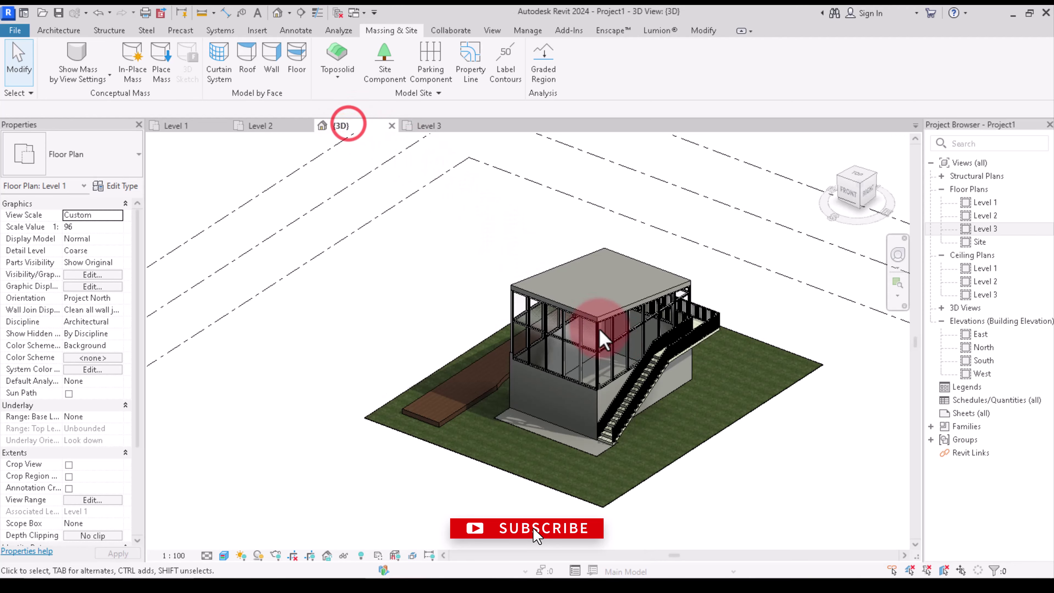
left_click(851, 188)
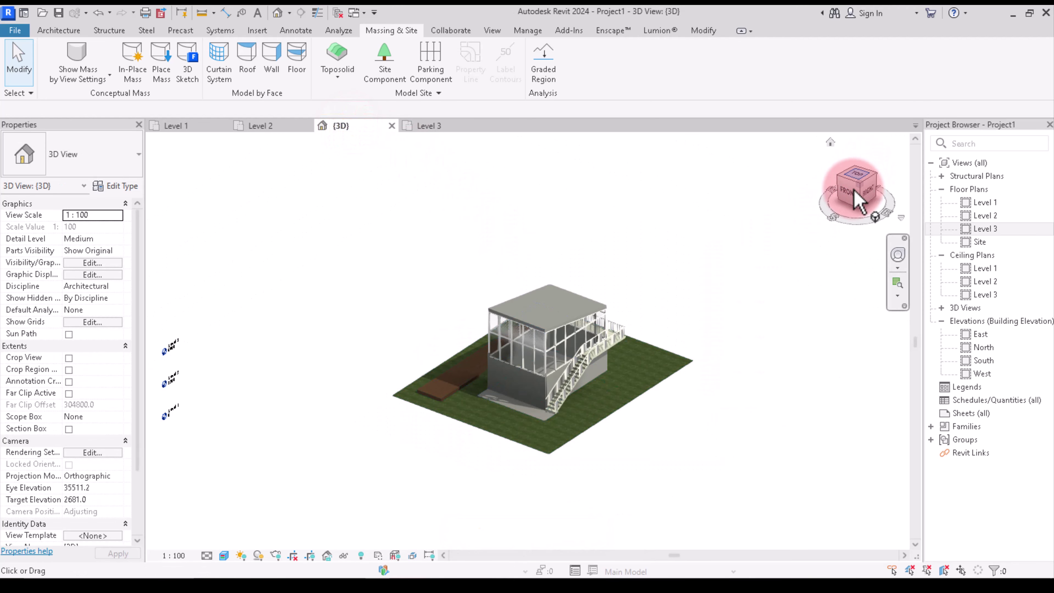
middle_click_drag(286, 182, 624, 394, "shift")
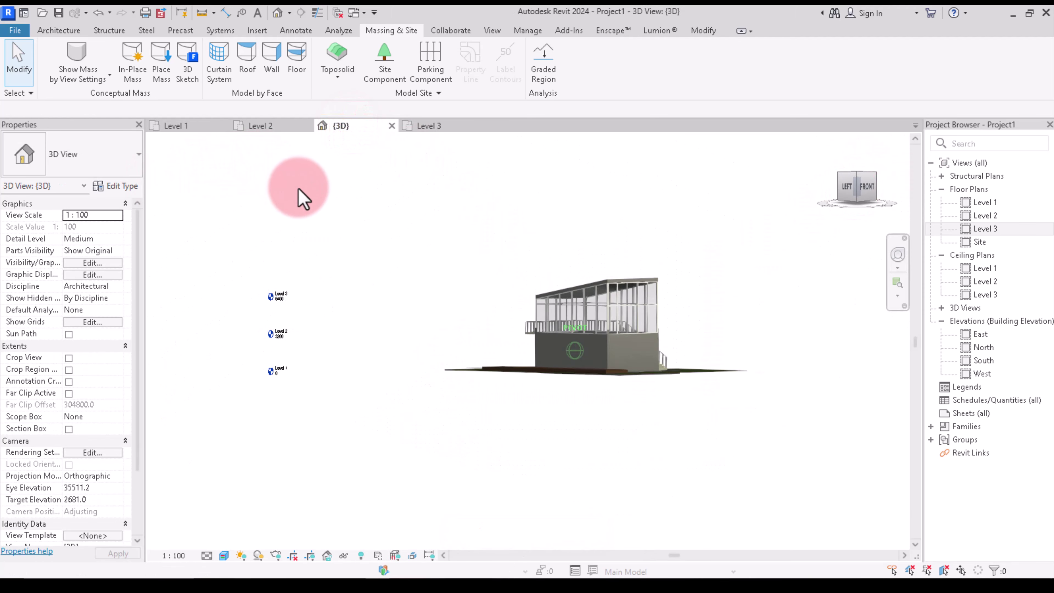
scroll(625, 394, "up", 3)
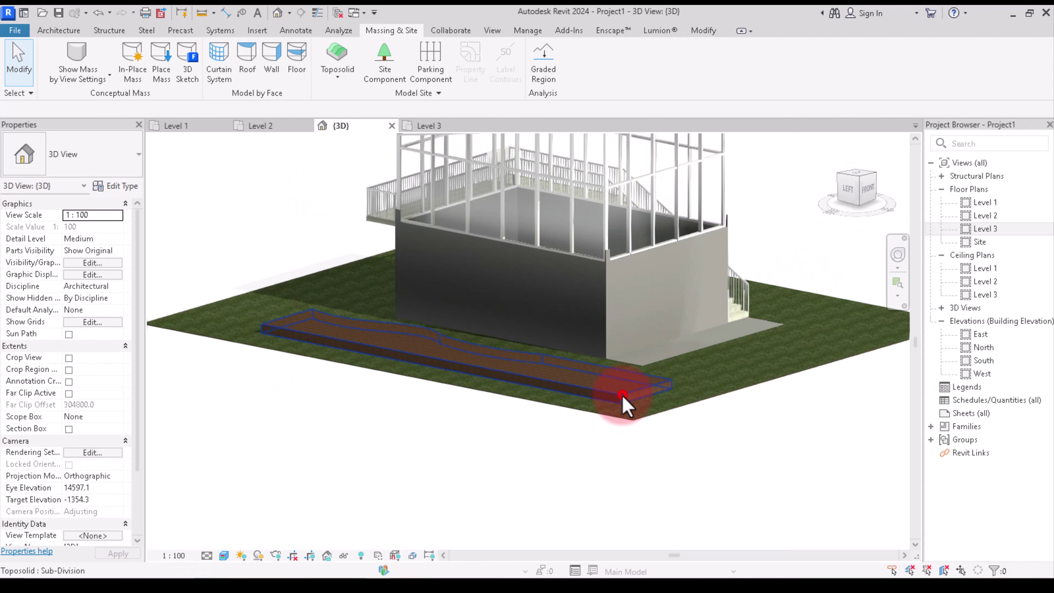
left_click(622, 397)
type("200")
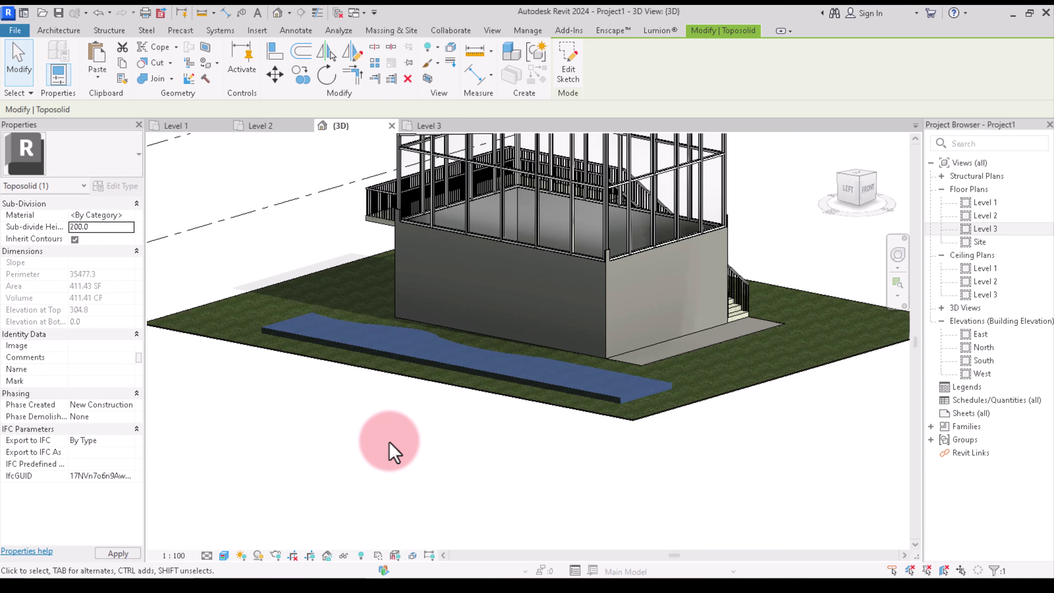
left_click(389, 440)
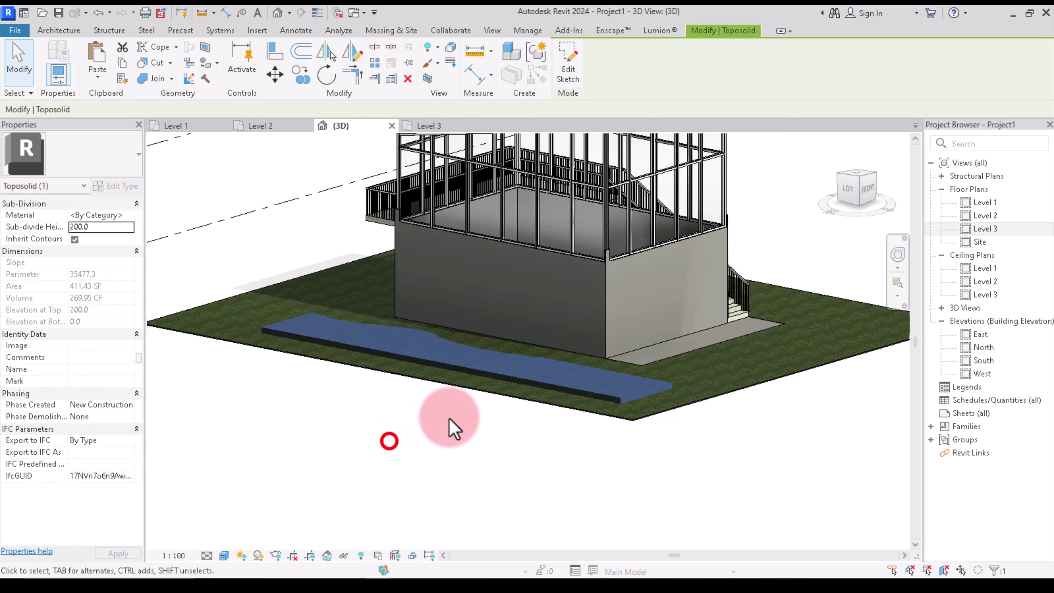
Change the sub-division strip height to 100
left_click(641, 402)
scroll(659, 471, "down", 2)
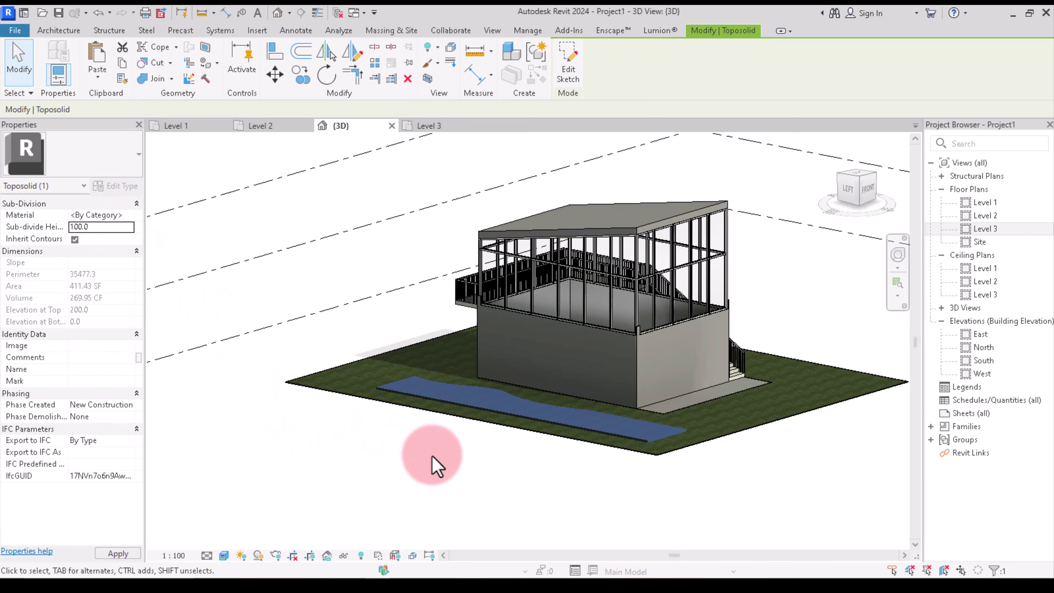
left_click(506, 482)
Reorient the view and lower the strip height to 50
scroll(660, 453, "up", 2)
scroll(642, 454, "up", 2)
scroll(697, 450, "up", 1)
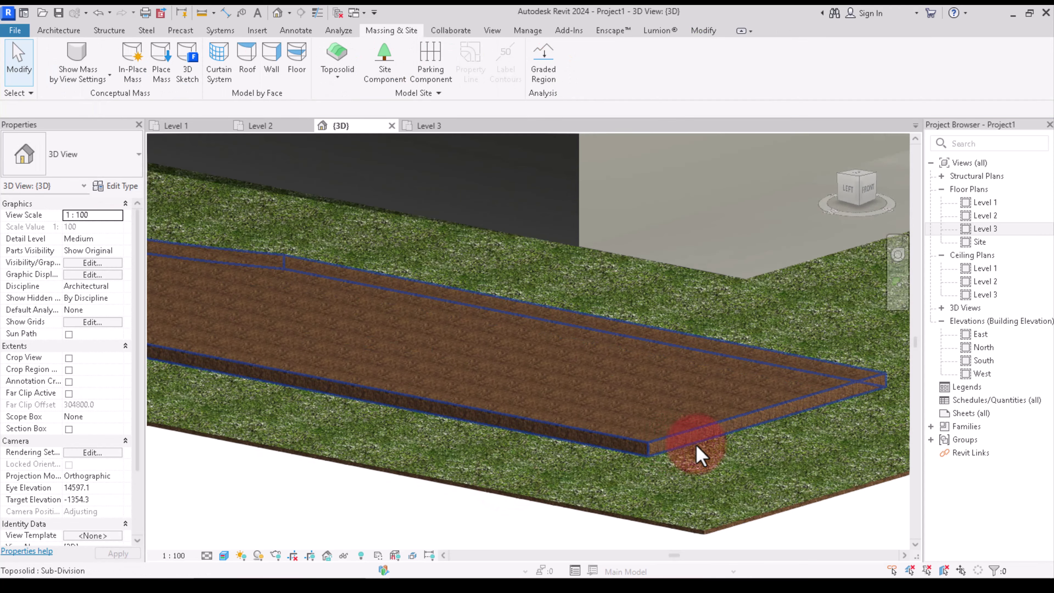
scroll(677, 450, "down", 2)
scroll(676, 450, "down", 2)
left_click_drag(852, 195, 849, 152)
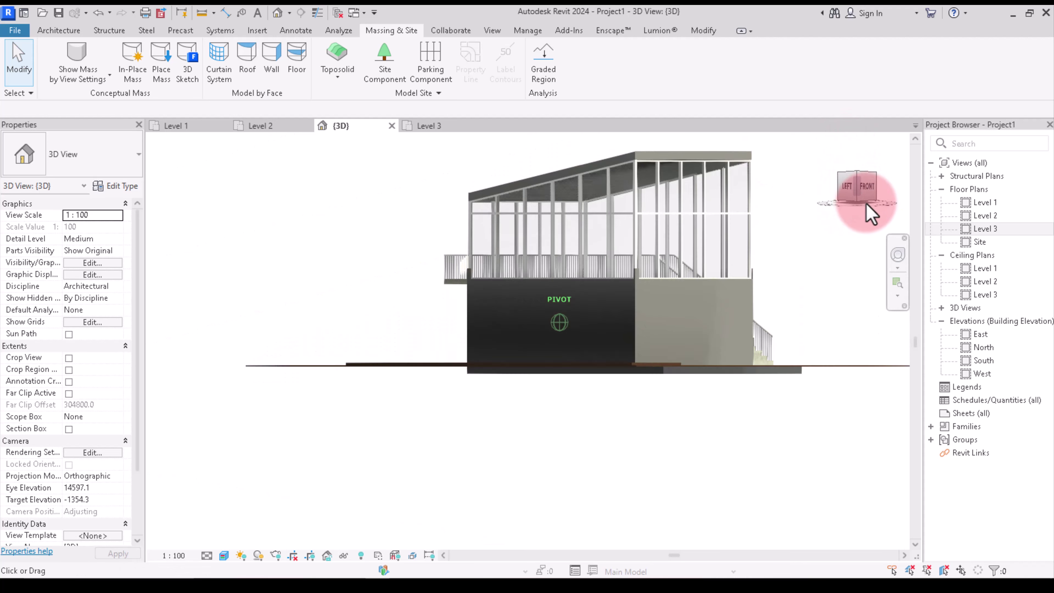
left_click_drag(851, 154, 877, 217)
scroll(336, 445, "down", 2)
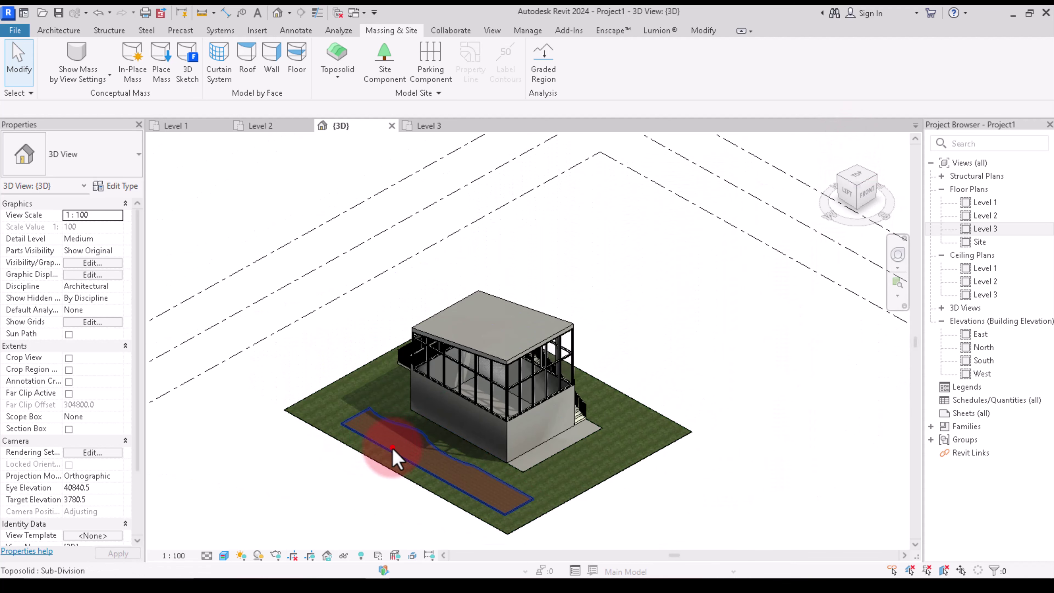
left_click(392, 446)
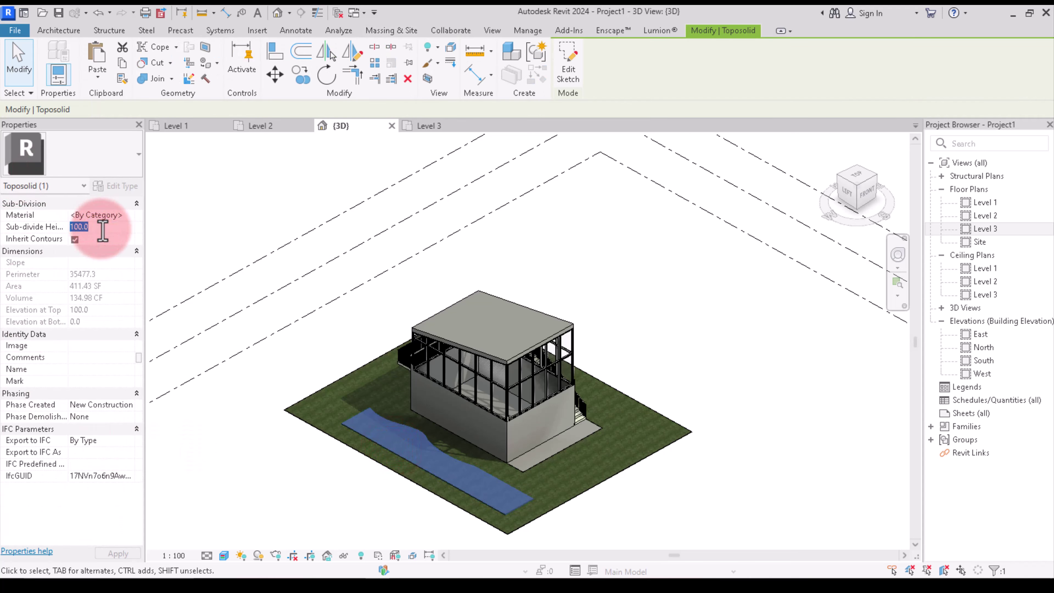
left_click(302, 499)
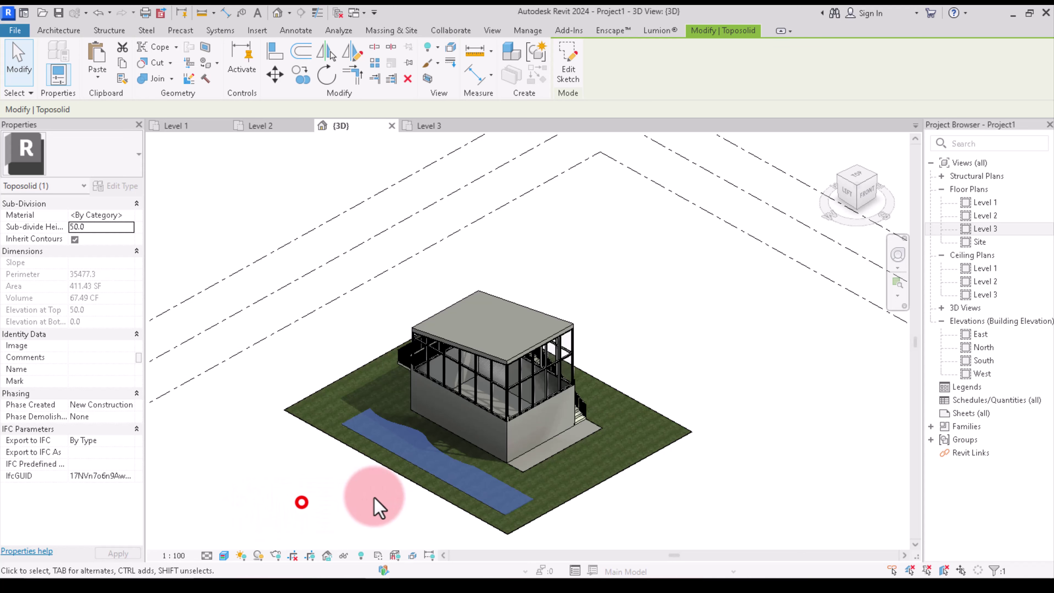
Reselect the brown channel sub-division to show its Properties
scroll(630, 486, "up", 2)
scroll(555, 505, "up", 3)
scroll(556, 505, "down", 4)
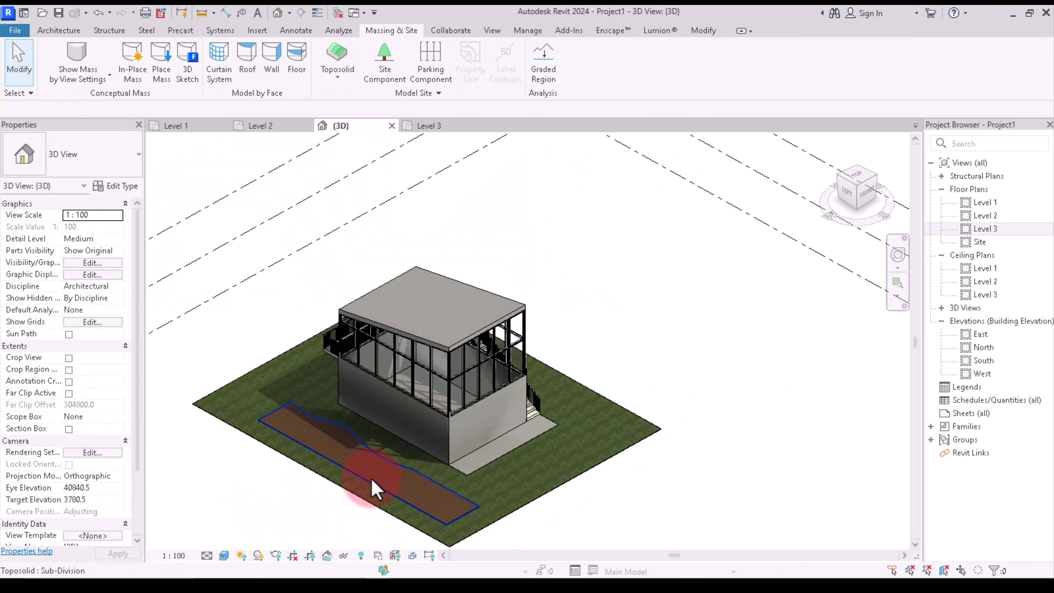
left_click(372, 479)
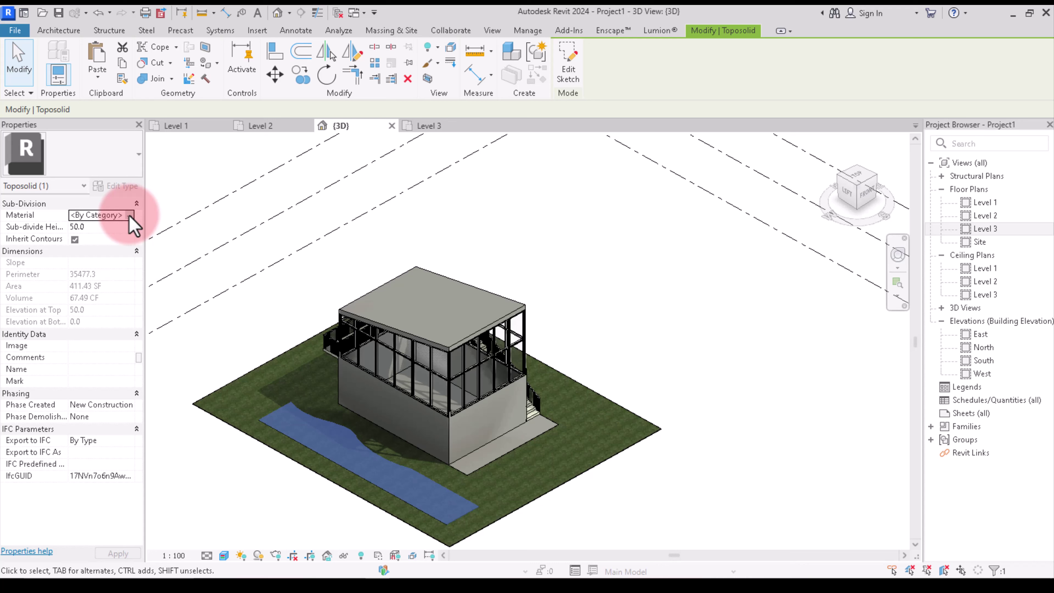
Search 'water' in the Material Browser and assign Water to the channel strip
left_click(129, 216)
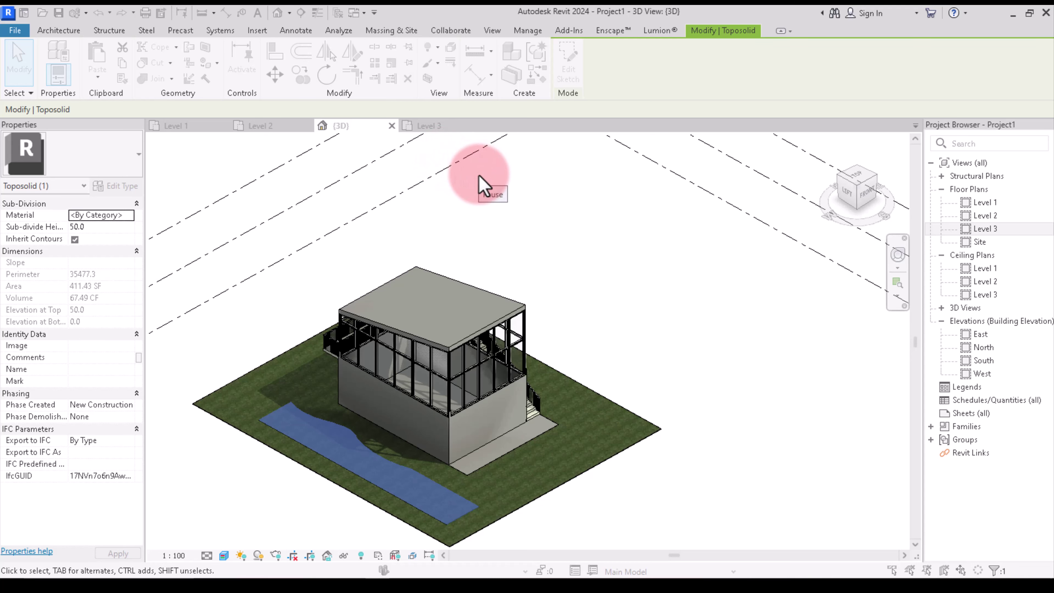
scroll(245, 366, "down", 1)
scroll(241, 369, "up", 1)
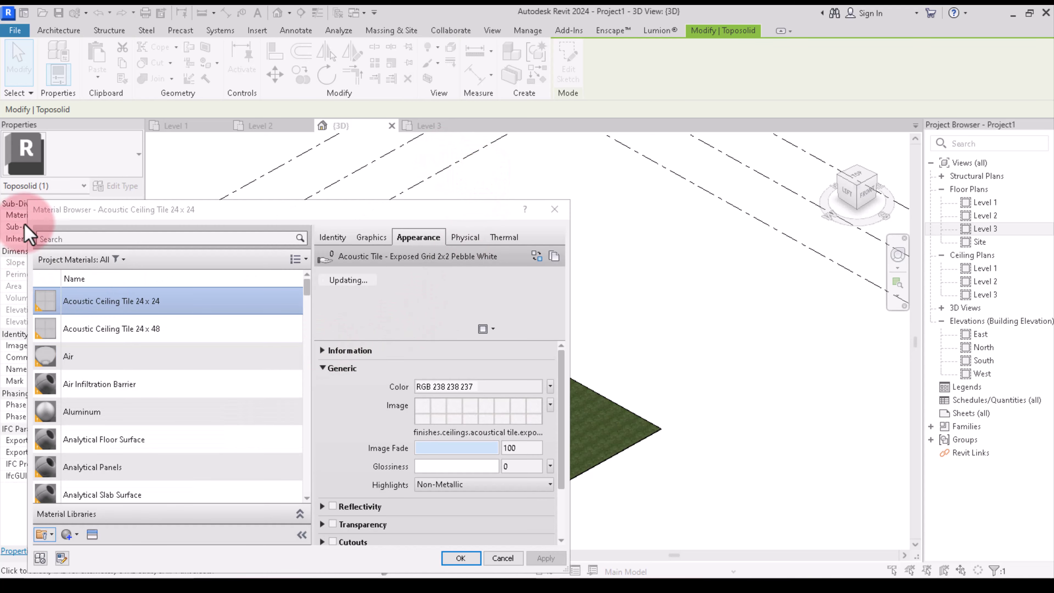
left_click(88, 243)
type("water")
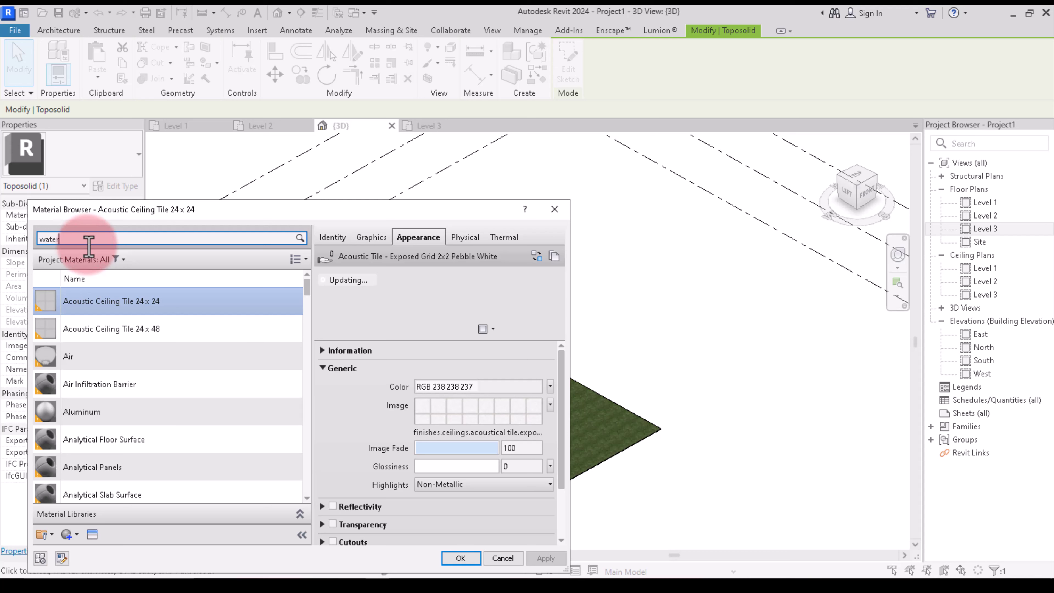
left_click(92, 325)
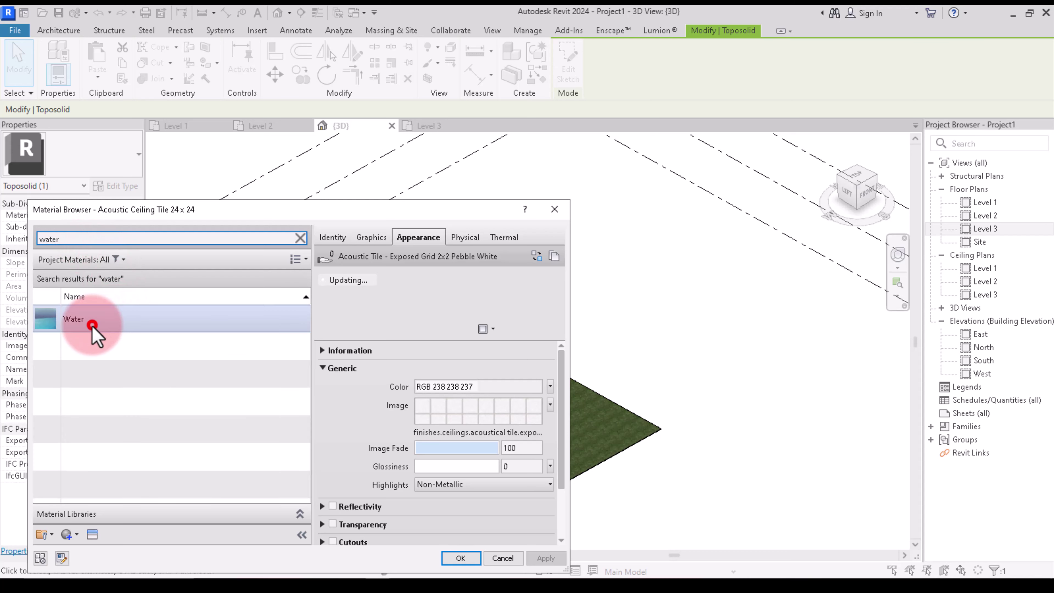
left_click(463, 557)
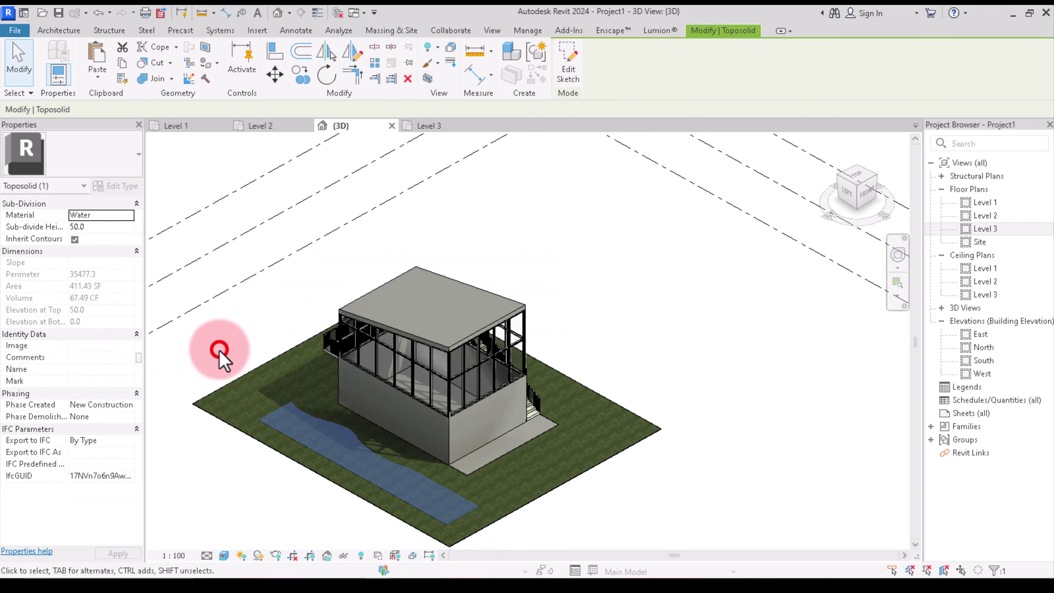
left_click(219, 351)
scroll(470, 512, "up", 2)
scroll(431, 482, "up", 2)
scroll(489, 461, "down", 5)
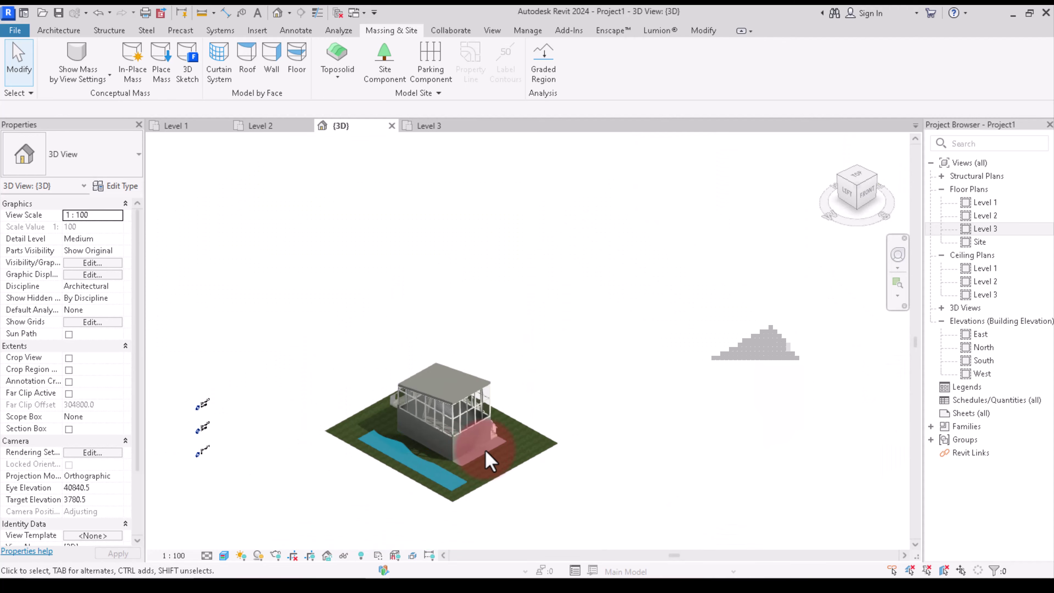
left_click(857, 187)
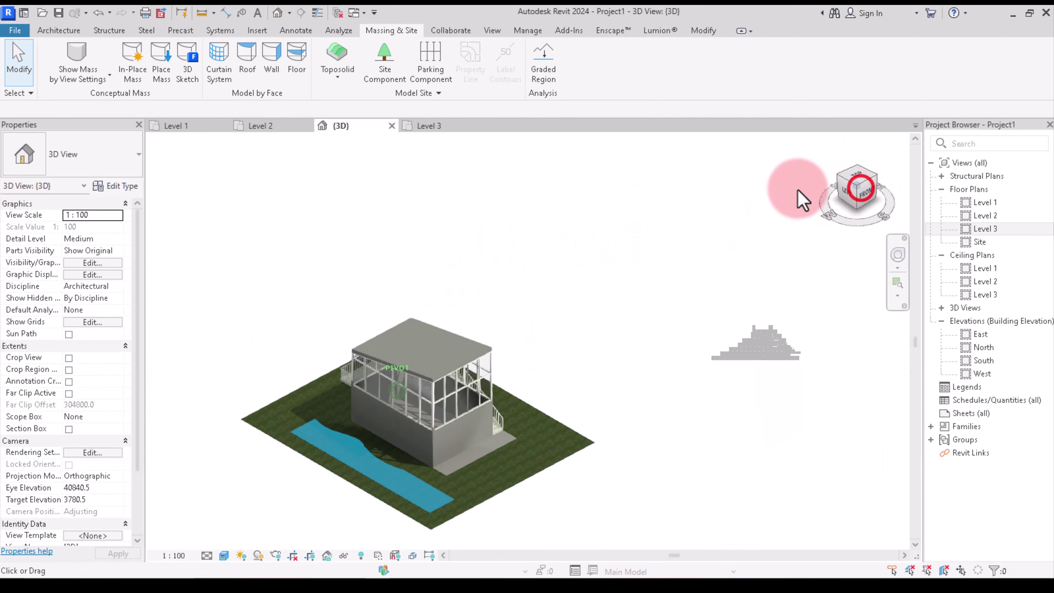
mouse_move(803, 201)
middle_mouse_down("shift")
mouse_move(670, 200)
mouse_move(522, 349)
mouse_move(134, 442)
mouse_move(224, 446)
middle_mouse_up("shift")
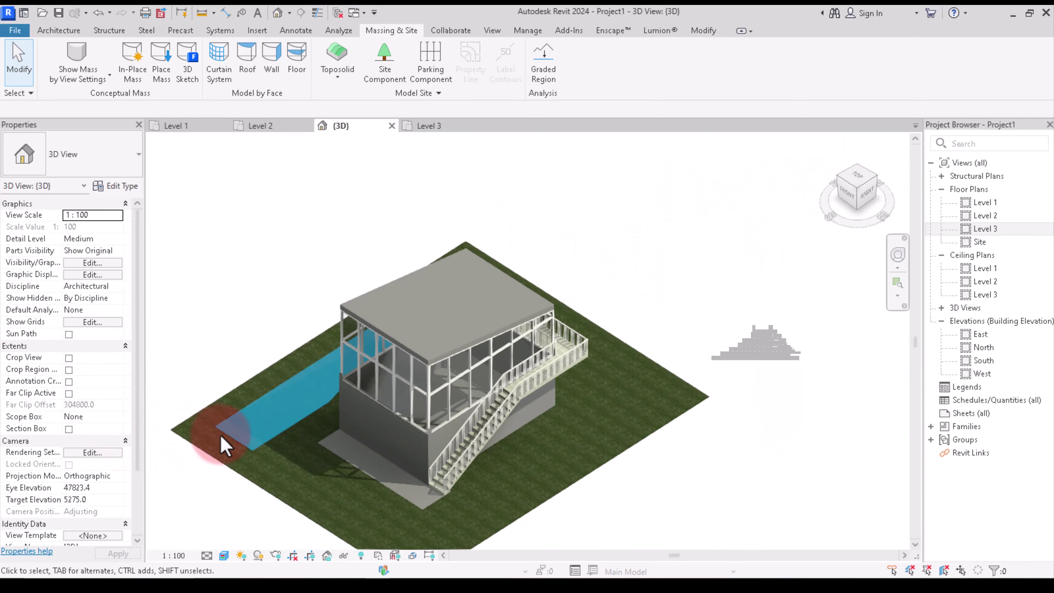
scroll(341, 442, "up", 3)
scroll(372, 470, "down", 3)
scroll(320, 470, "up", 2)
scroll(631, 443, "up", 1)
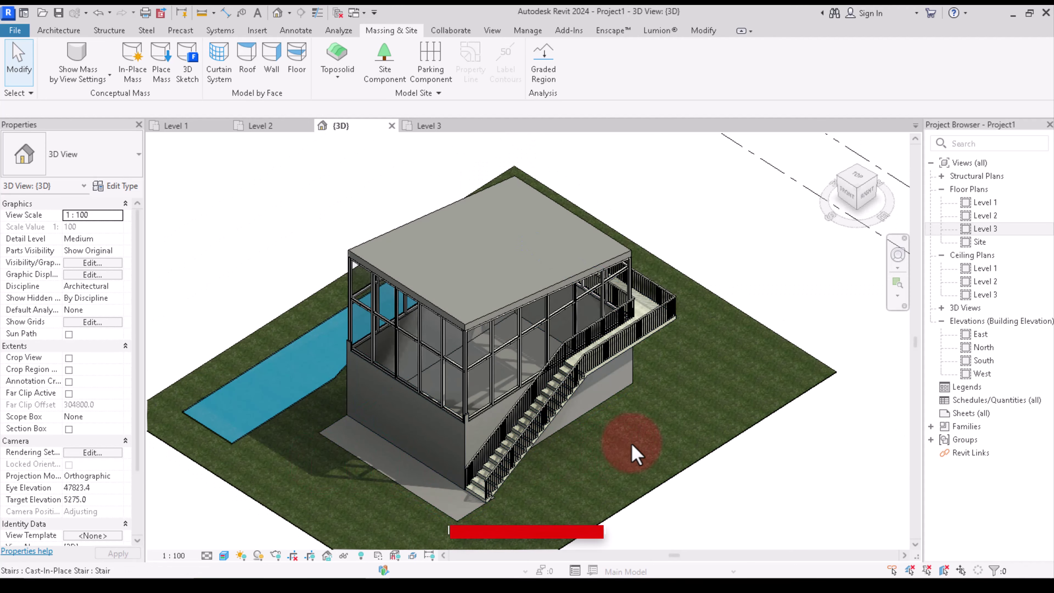
scroll(631, 444, "down", 2)
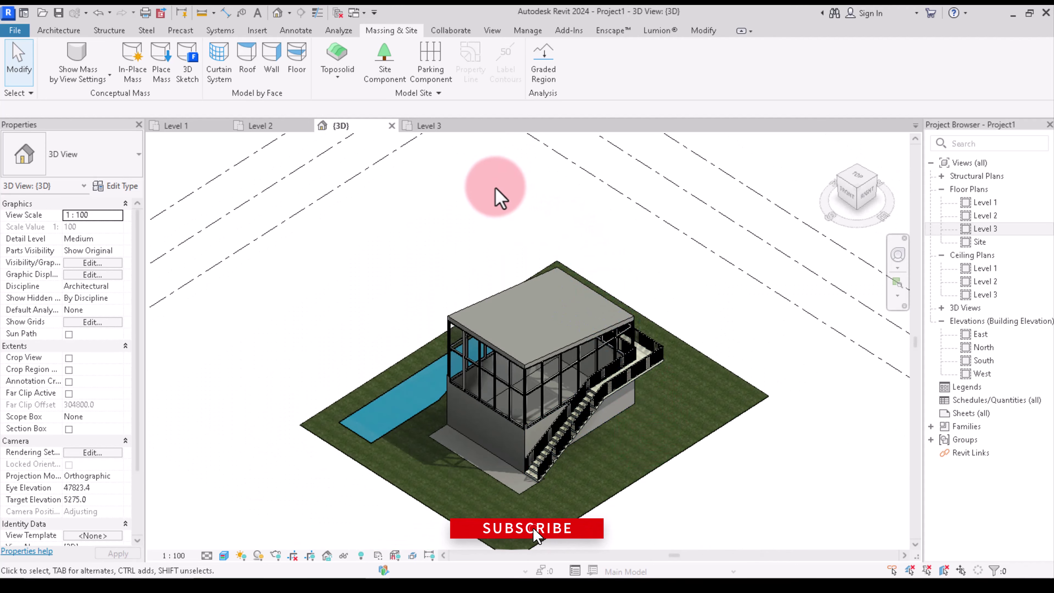
left_click(485, 176)
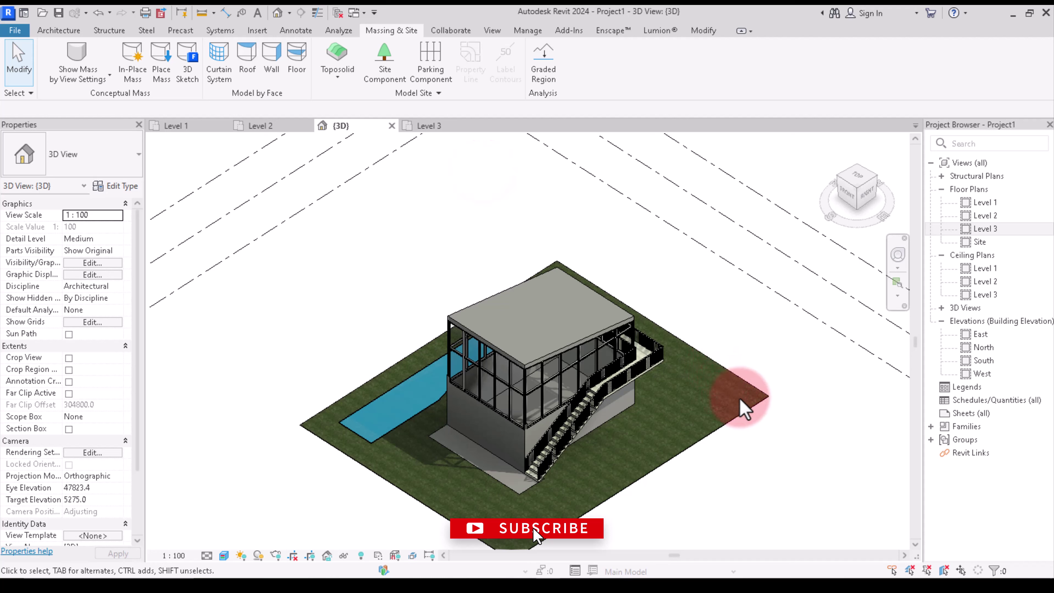
left_click(699, 410)
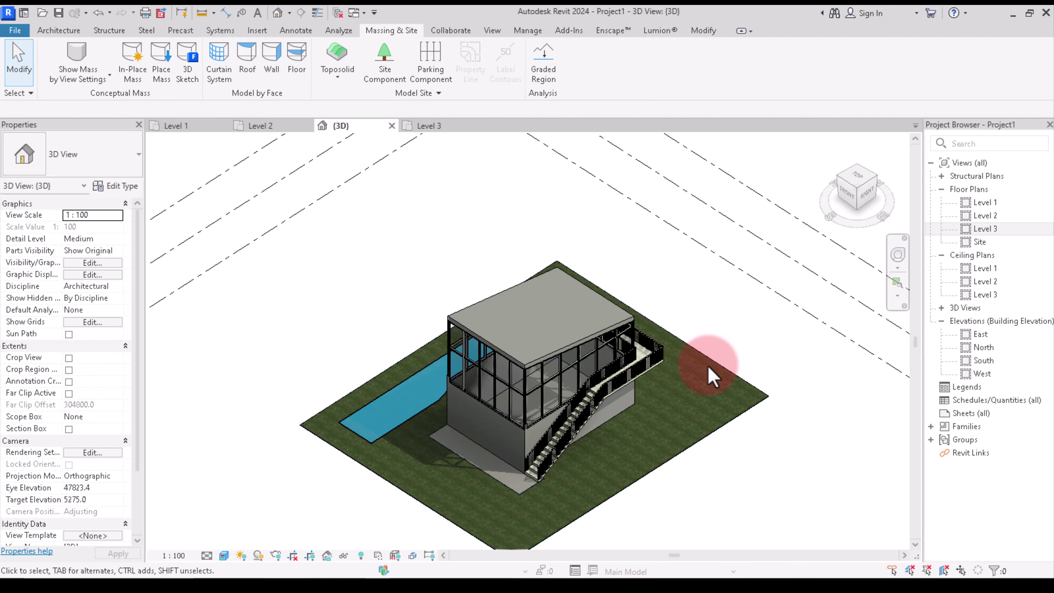
Add two new shape points to the Grassland - 16" toposolid on the grass right of the house
left_click(680, 448)
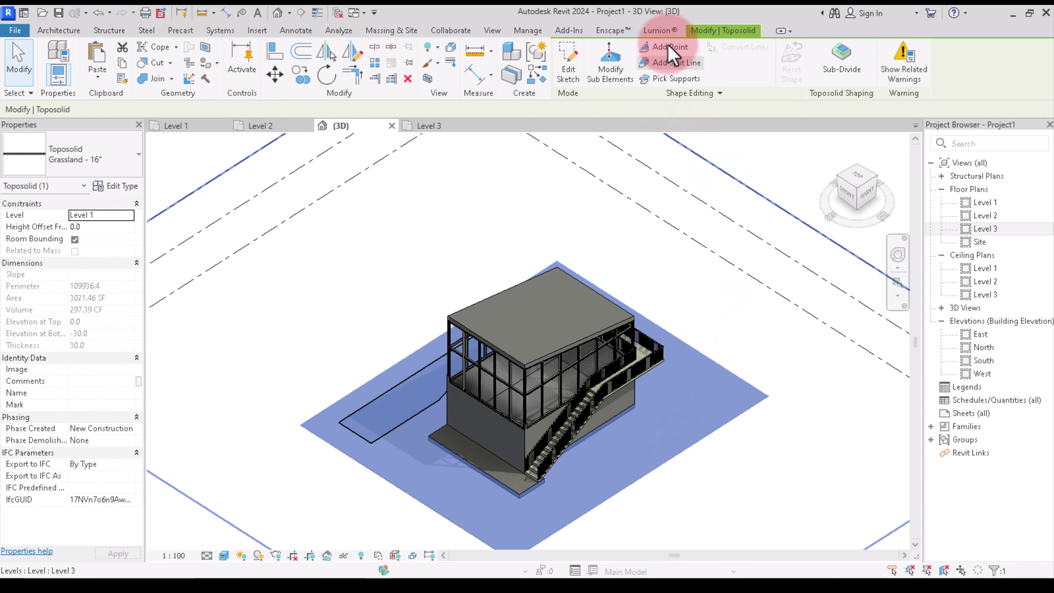
mouse_move(663, 47)
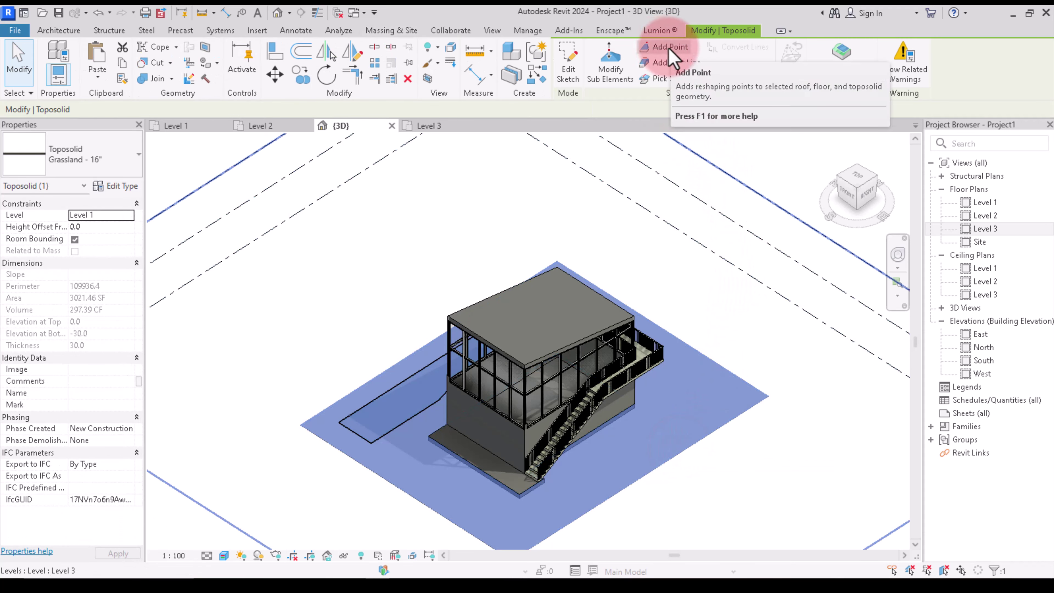
left_click(669, 46)
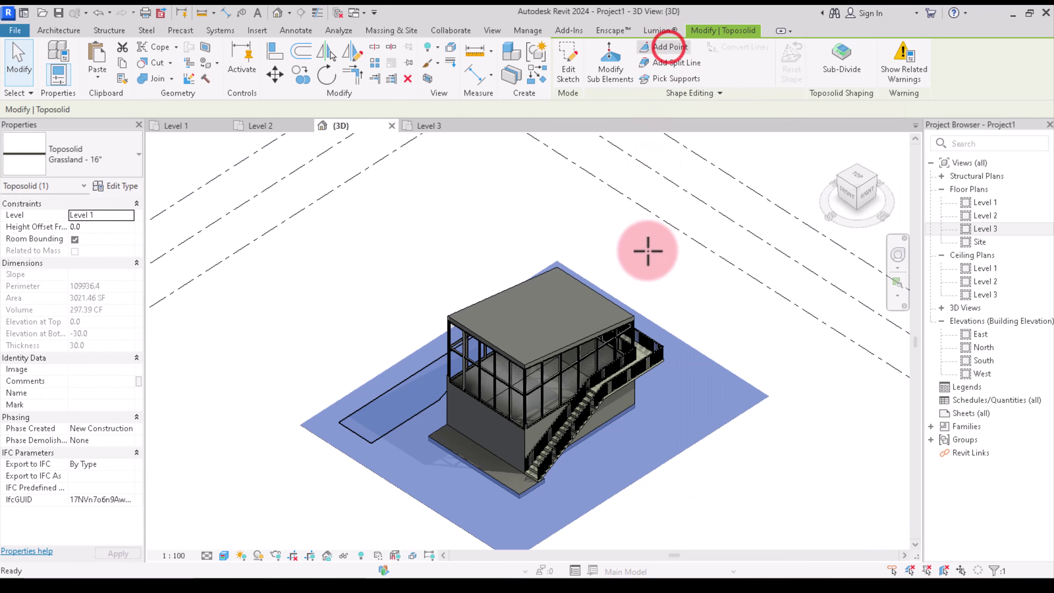
scroll(670, 400, "up", 2)
scroll(687, 405, "up", 5)
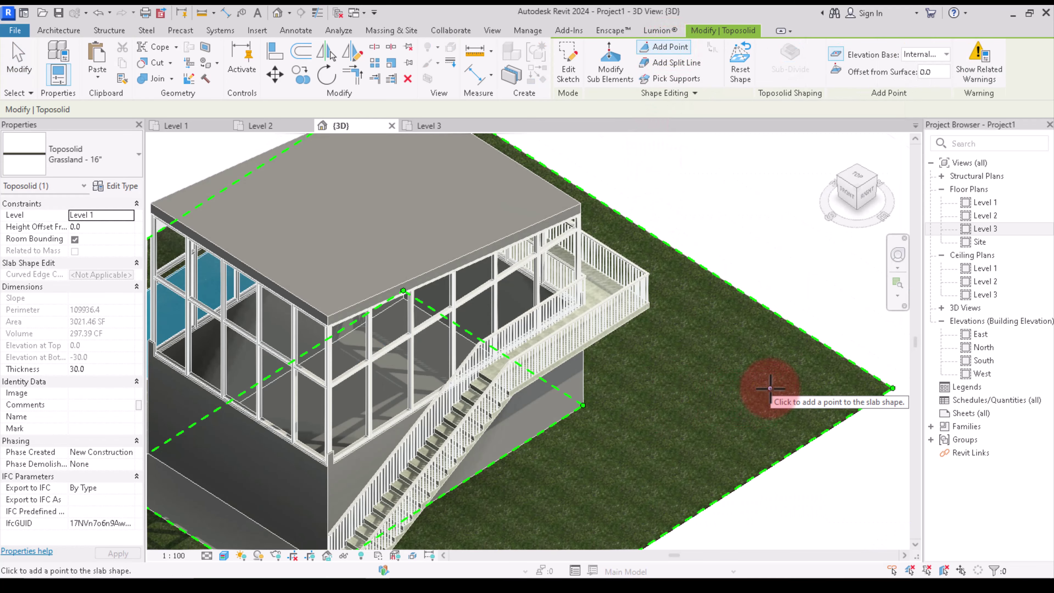
scroll(717, 362, "down", 3)
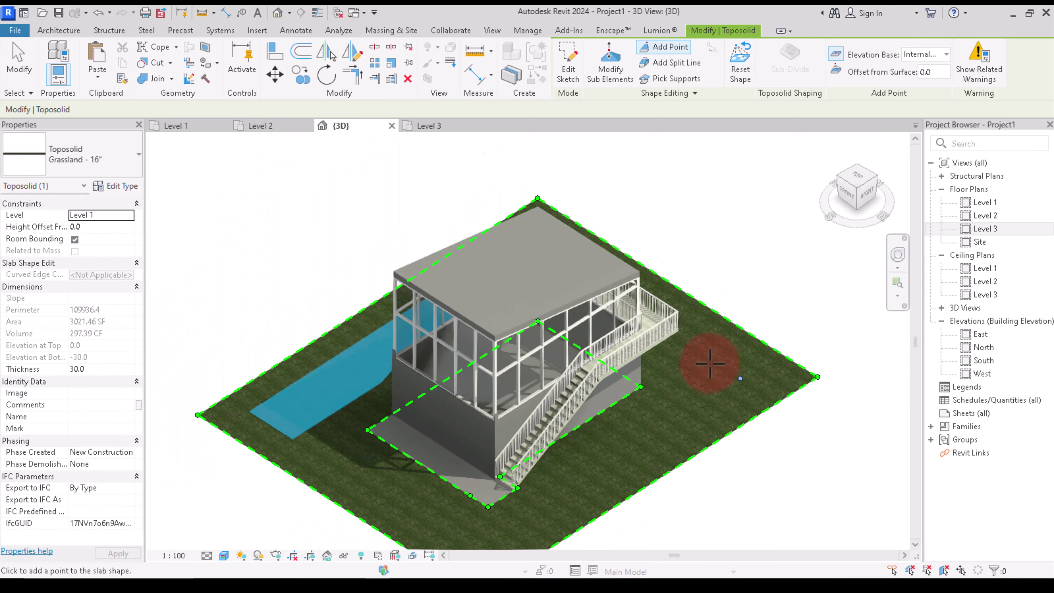
left_click(718, 324)
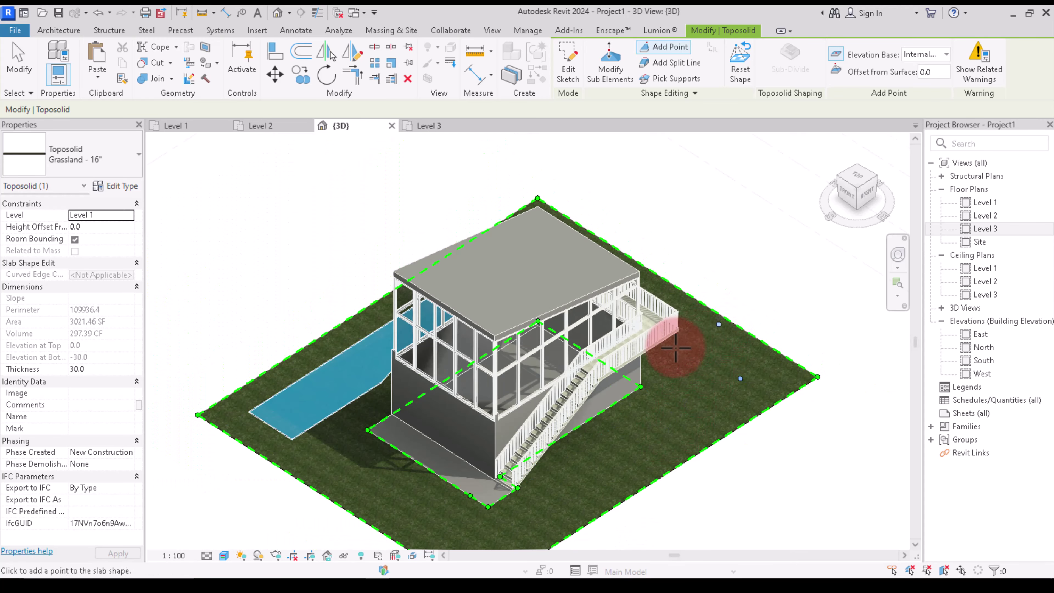
left_click(460, 492)
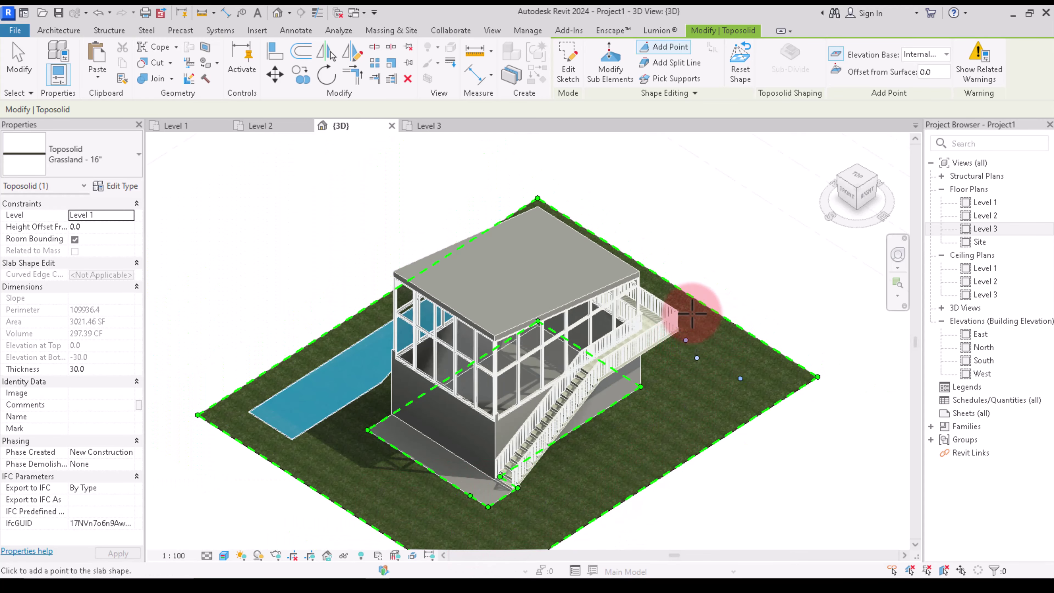
scroll(664, 278, "up", 2)
scroll(640, 243, "up", 3)
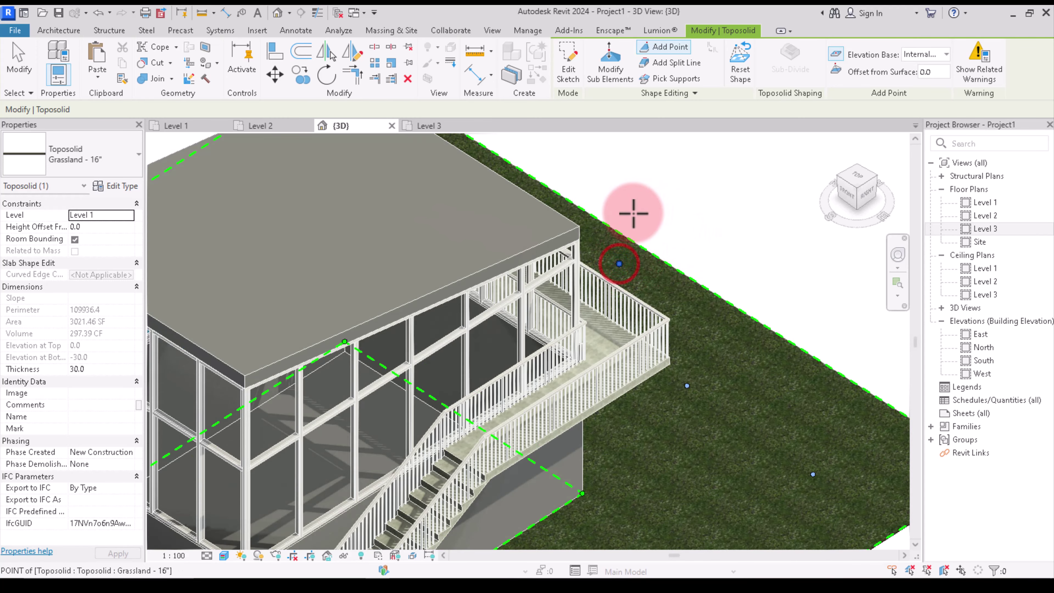
scroll(634, 213, "down", 3)
left_click(609, 63)
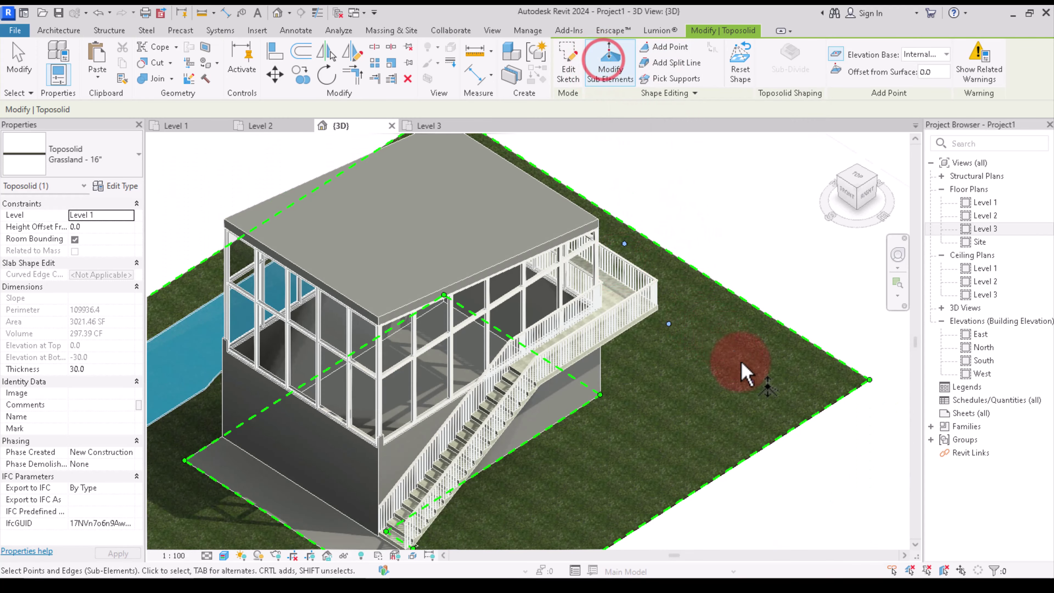
Raise two of the new toposolid shape points to elevations 300 and 120
scroll(743, 373, "up", 3)
left_click(772, 414)
type("300")
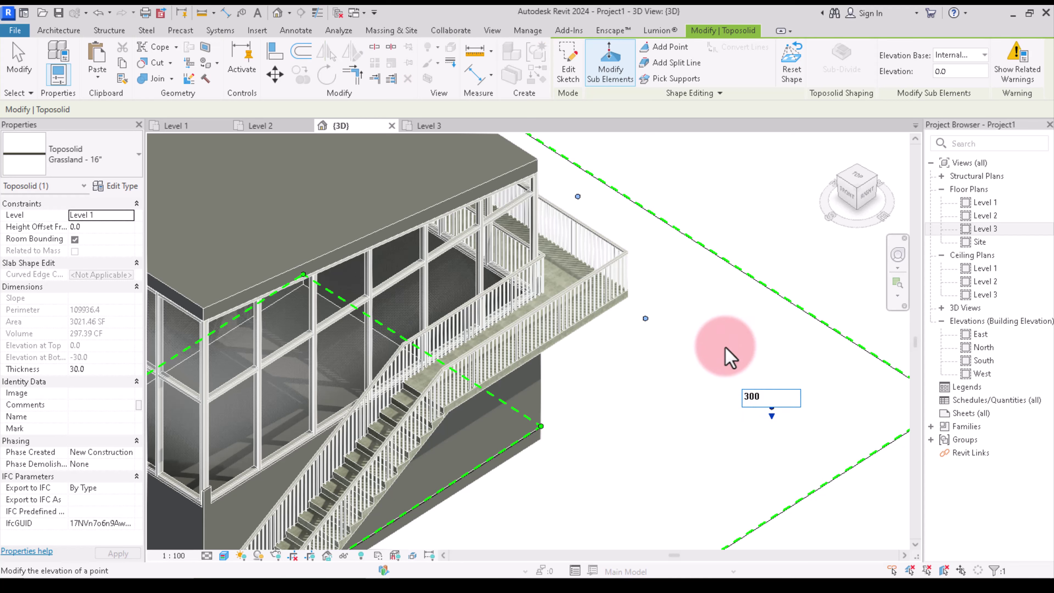
left_click(732, 330)
scroll(694, 353, "down", 2)
scroll(649, 320, "up", 2)
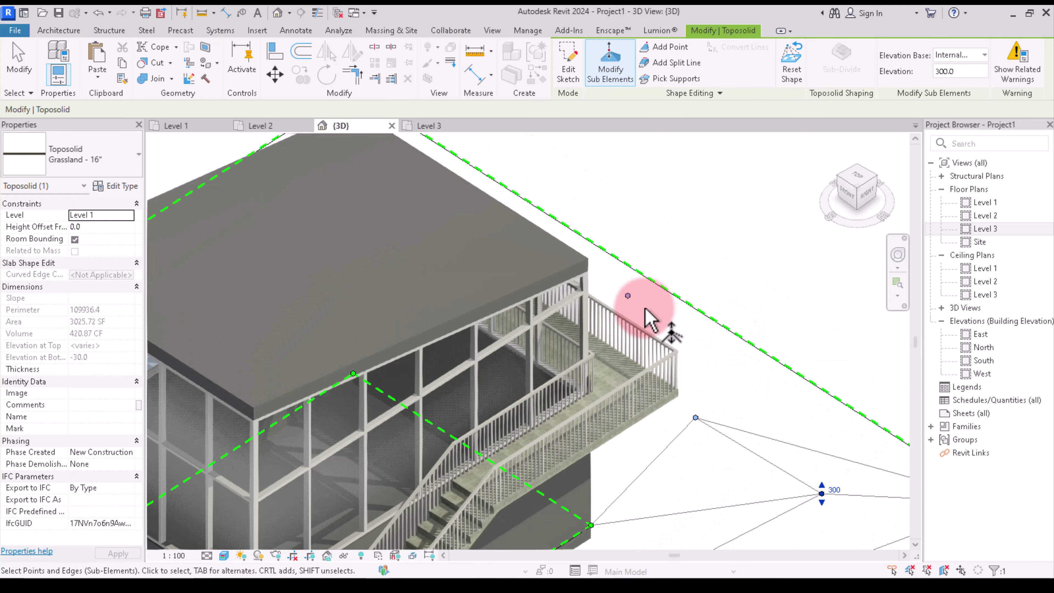
scroll(647, 312, "up", 1)
left_click(627, 288)
type("120")
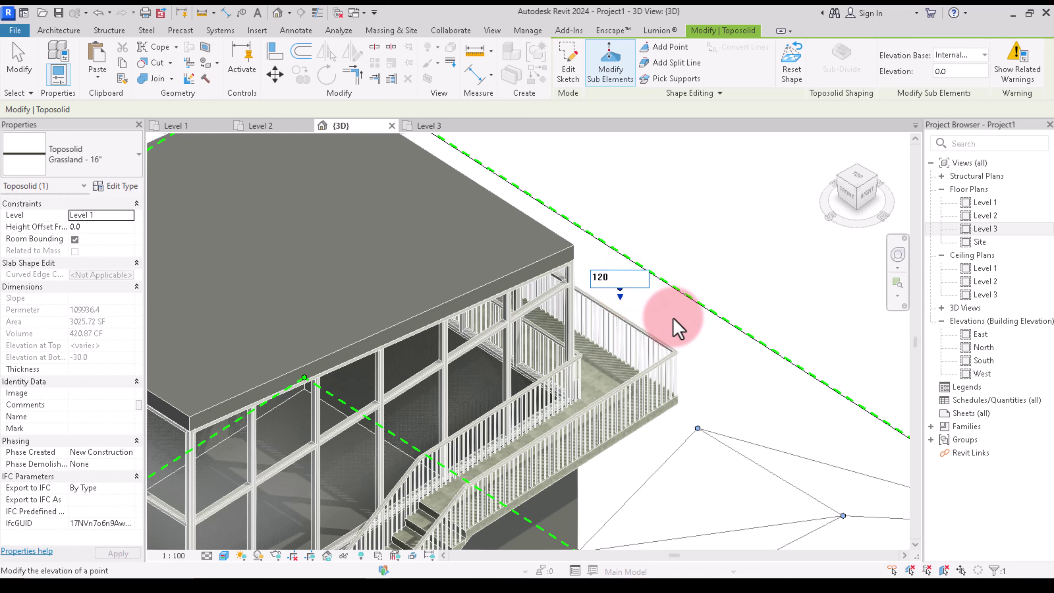
left_click(717, 341)
Raise another shape point to elevation 1000 and finish editing the toposolid points
left_click(698, 428)
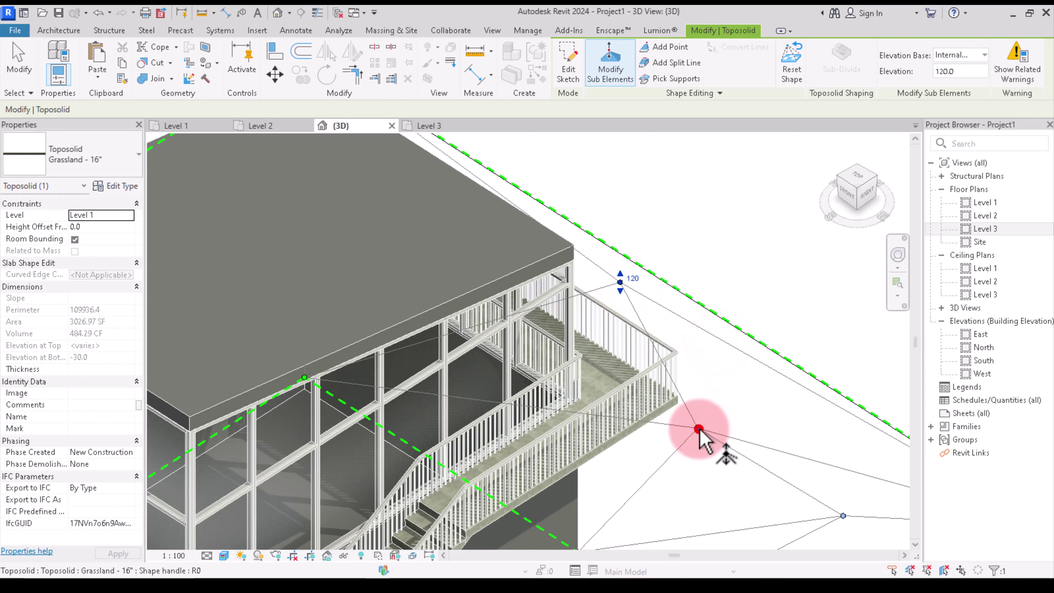
type("100")
key("Return")
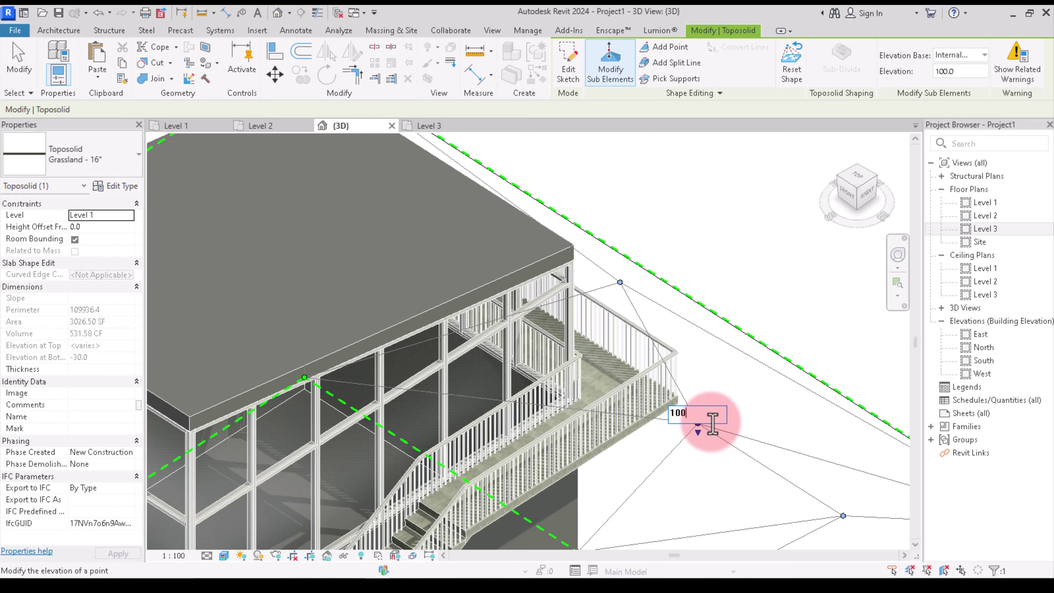
left_click(751, 413)
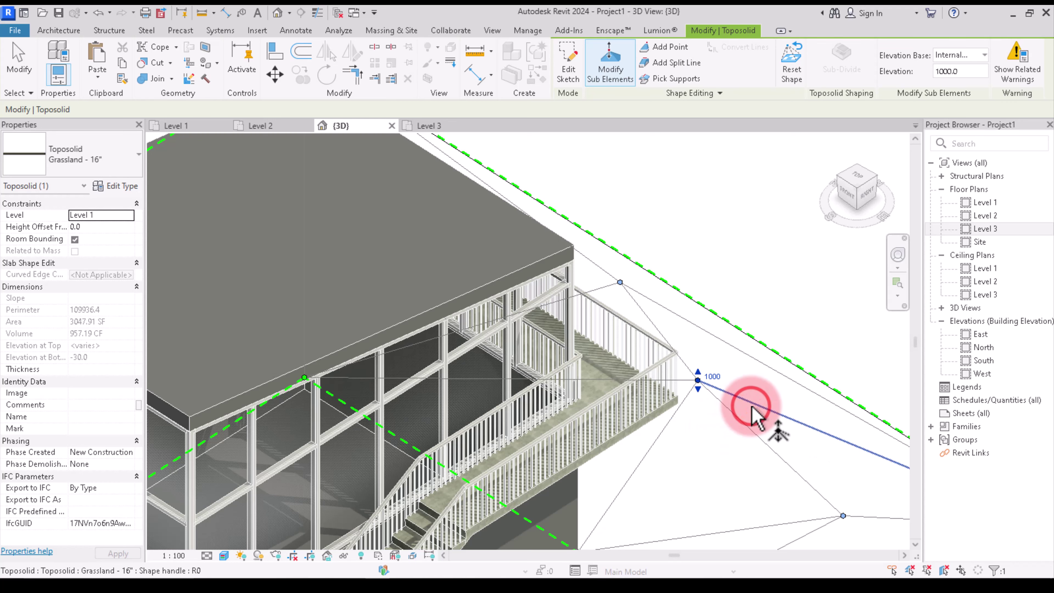
scroll(749, 404, "down", 5)
scroll(660, 220, "up", 2)
left_click(660, 218)
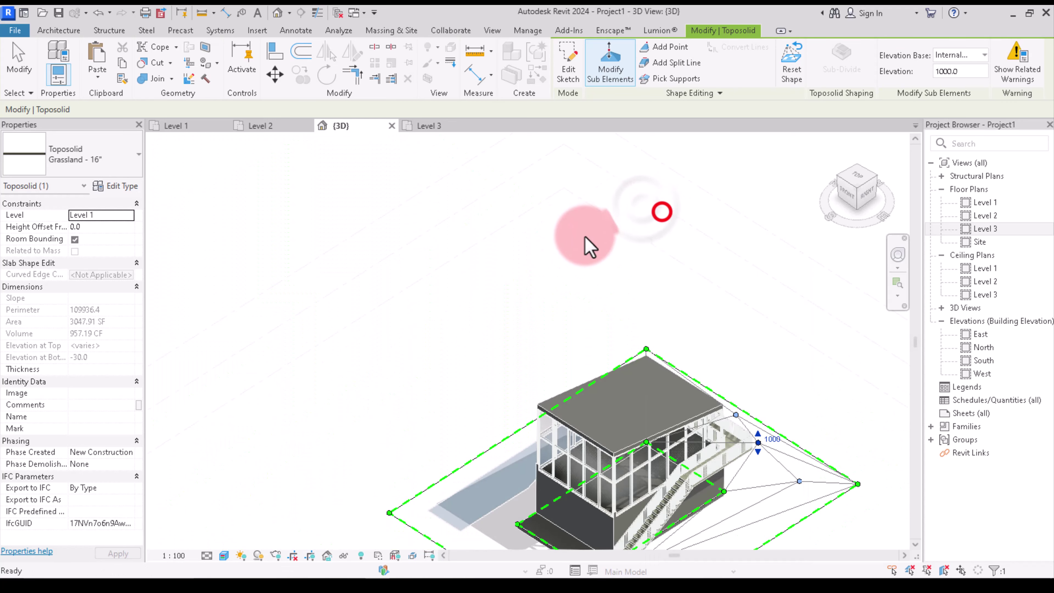
scroll(681, 310, "down", 2)
scroll(747, 372, "up", 3)
scroll(736, 369, "up", 3)
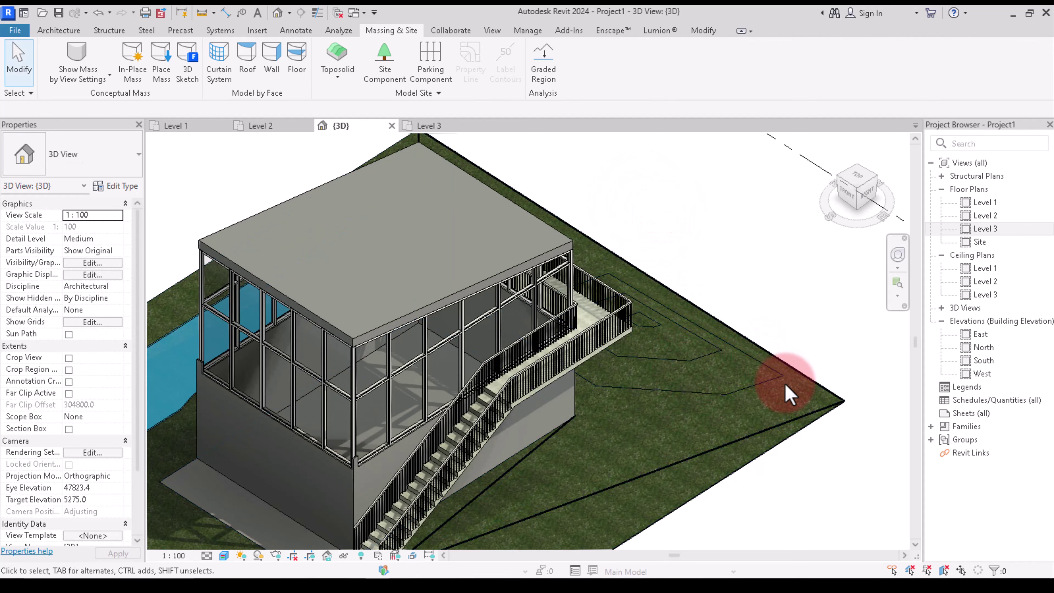
scroll(745, 391, "down", 3)
left_click_drag(857, 193, 747, 166)
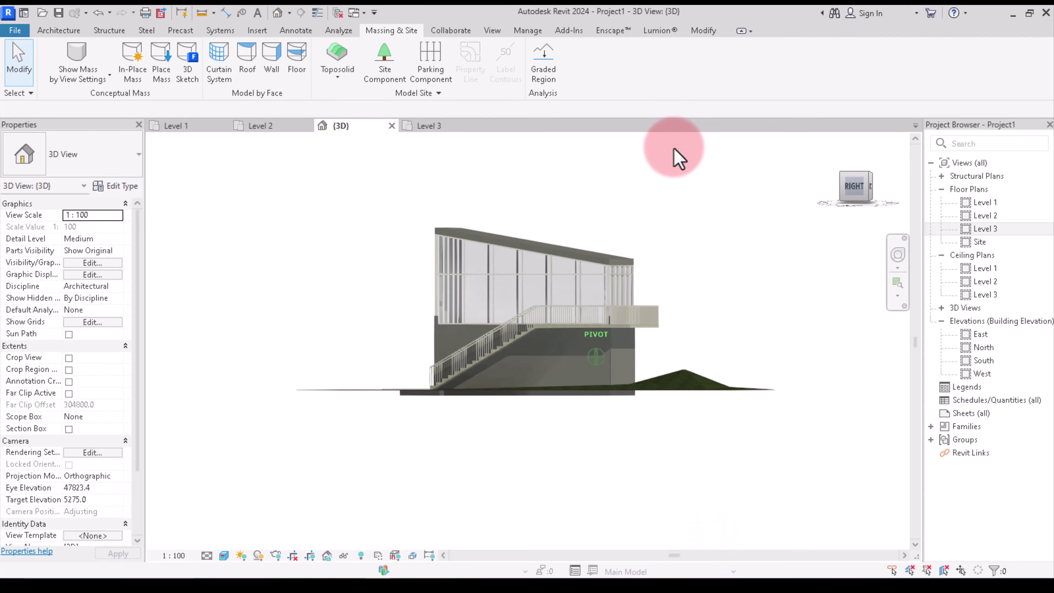
mouse_move(673, 161)
middle_mouse_down("shift")
mouse_move(543, 199)
mouse_move(905, 203)
mouse_move(160, 188)
mouse_move(807, 198)
mouse_move(689, 224)
mouse_move(550, 200)
mouse_move(852, 177)
mouse_move(861, 197)
mouse_move(628, 193)
mouse_move(741, 181)
mouse_move(835, 212)
mouse_move(708, 374)
mouse_move(699, 428)
mouse_move(607, 424)
mouse_move(705, 399)
middle_mouse_up("shift")
scroll(708, 409, "down", 3)
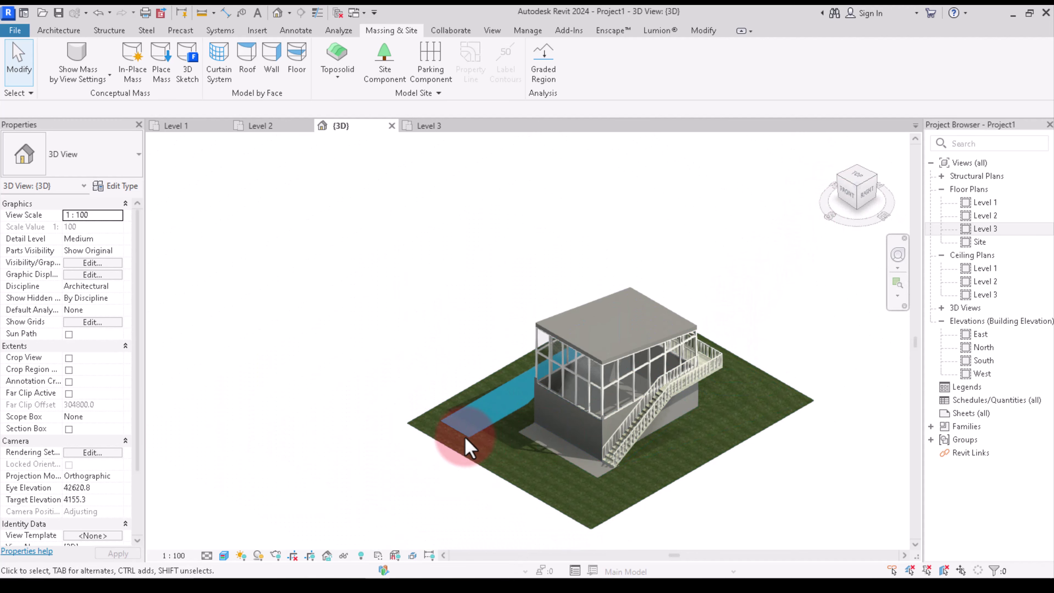
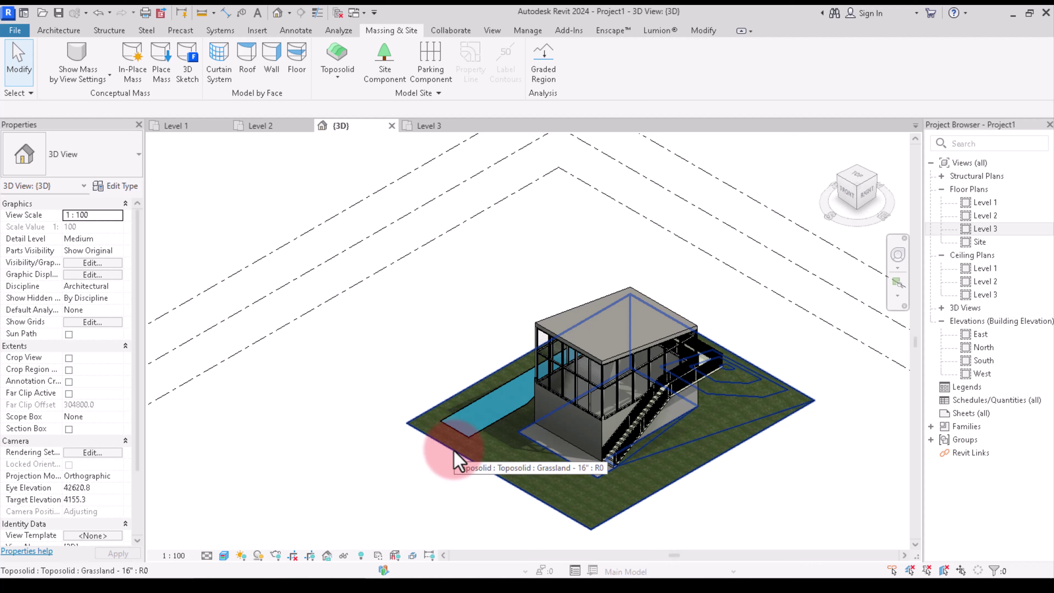
Delete the old Grassland toposolid from the 3D view, then go to the Level 1 floor plan
left_click(453, 451)
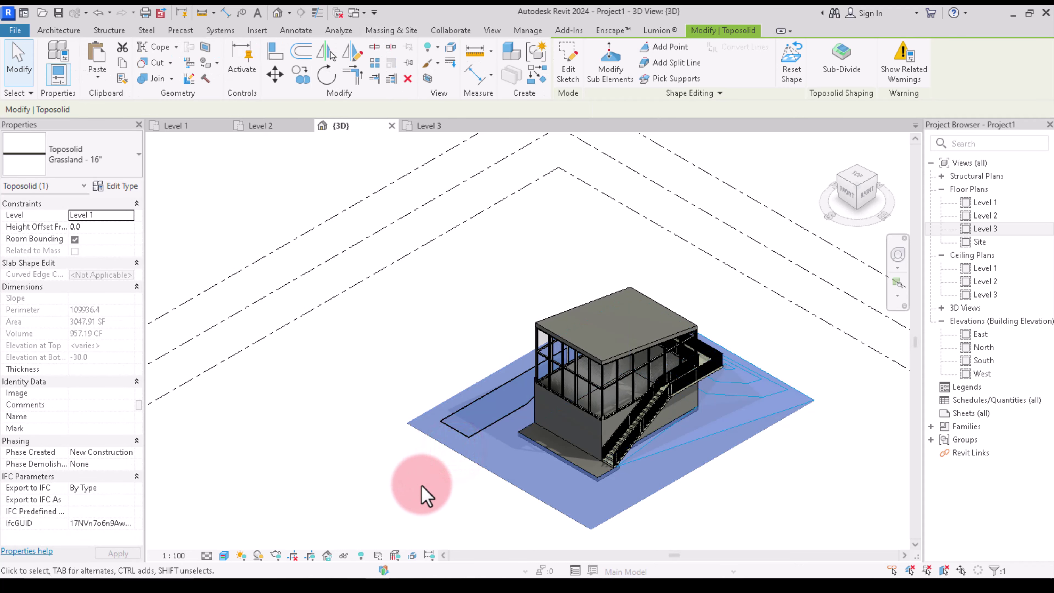
key("Delete")
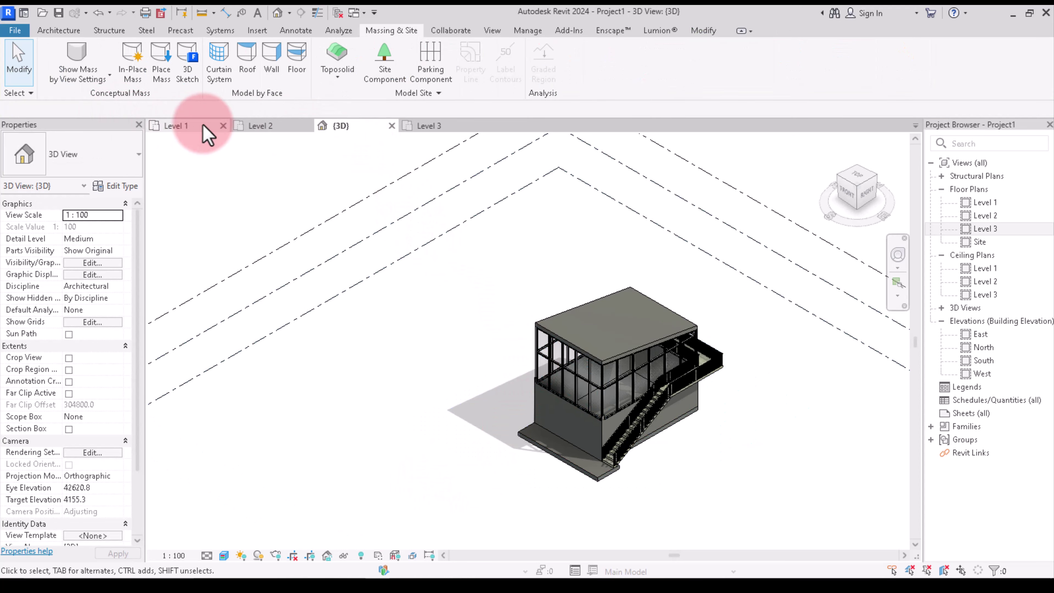
left_click(190, 130)
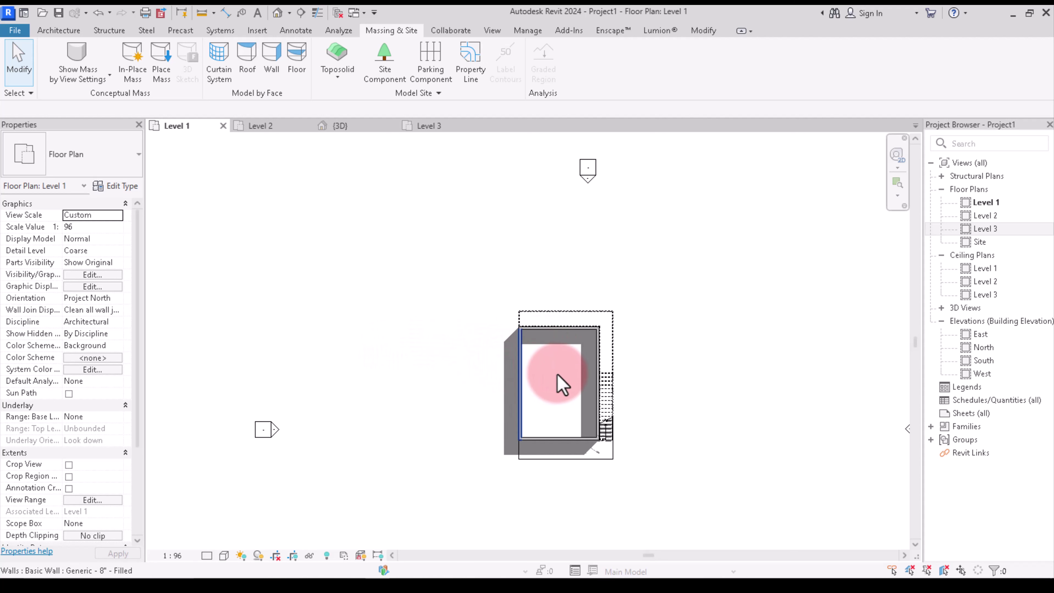
Start a new toposolid and draw a large rectangular boundary around the whole house
scroll(557, 377, "up", 1)
scroll(606, 340, "up", 1)
scroll(546, 355, "down", 1)
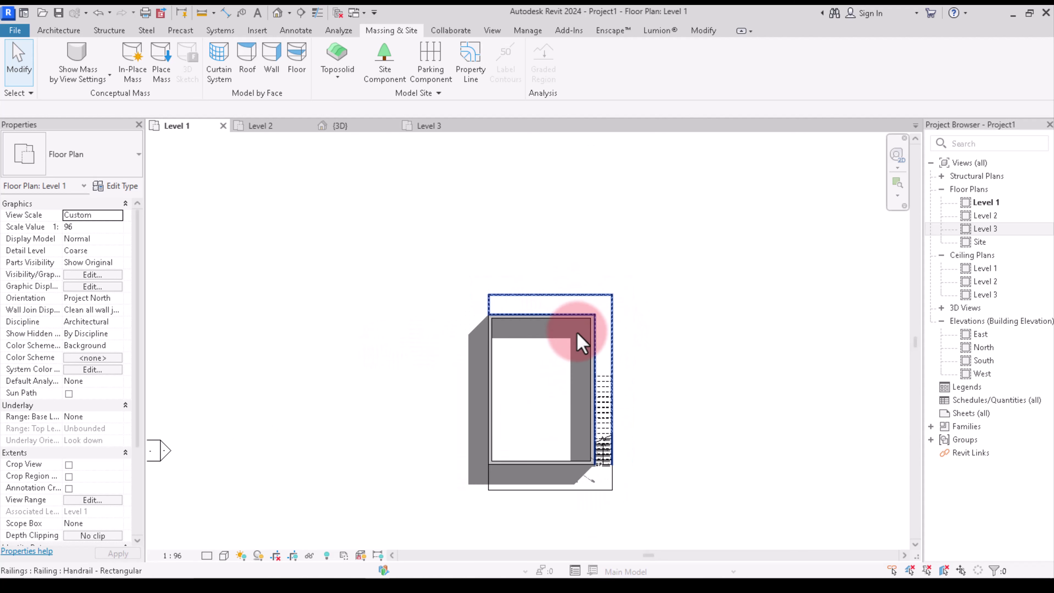
left_click(337, 52)
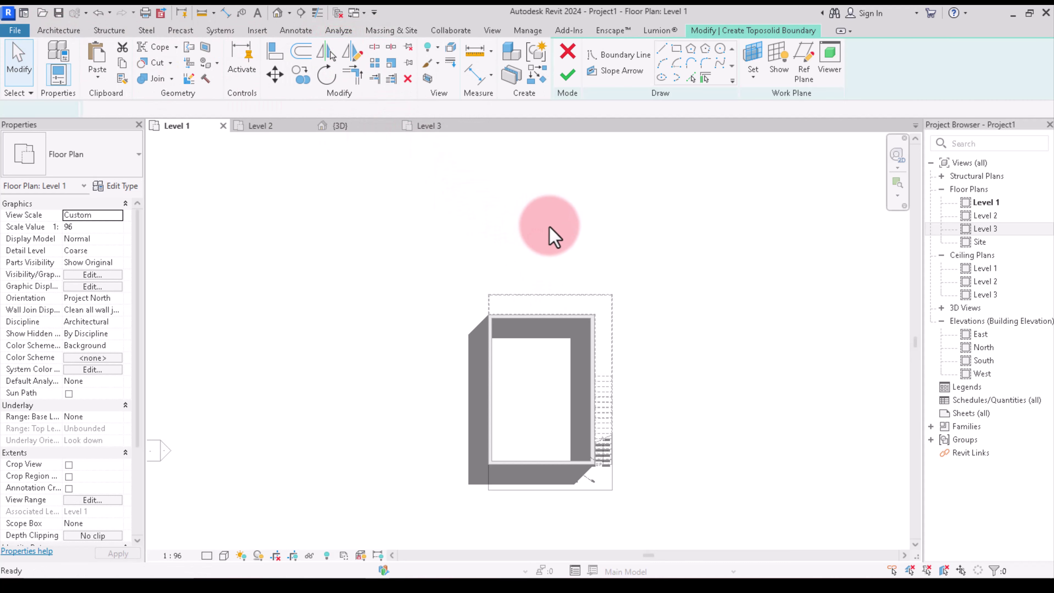
left_click(676, 49)
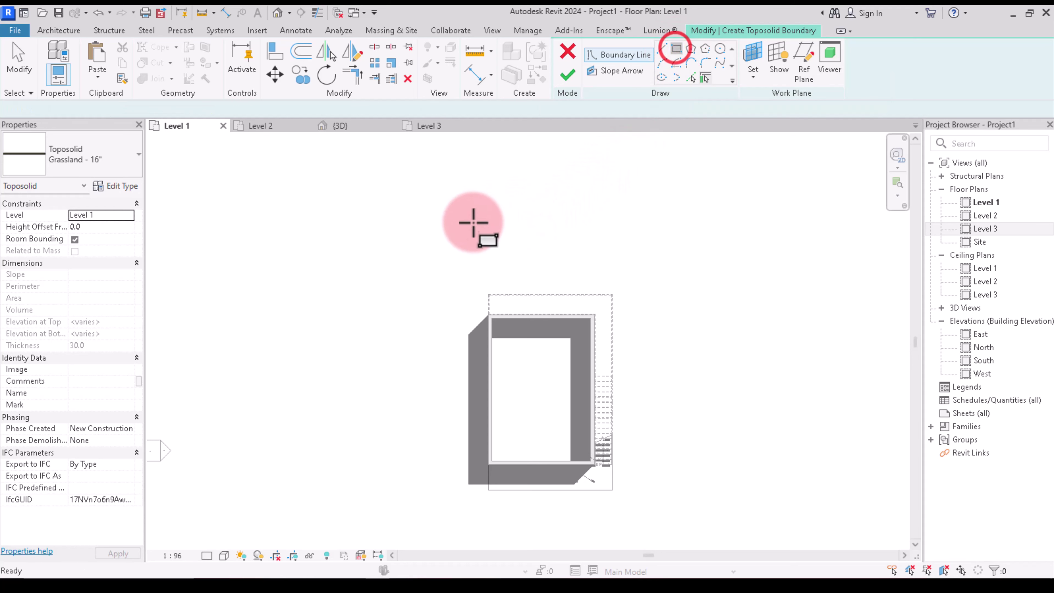
left_click(376, 212)
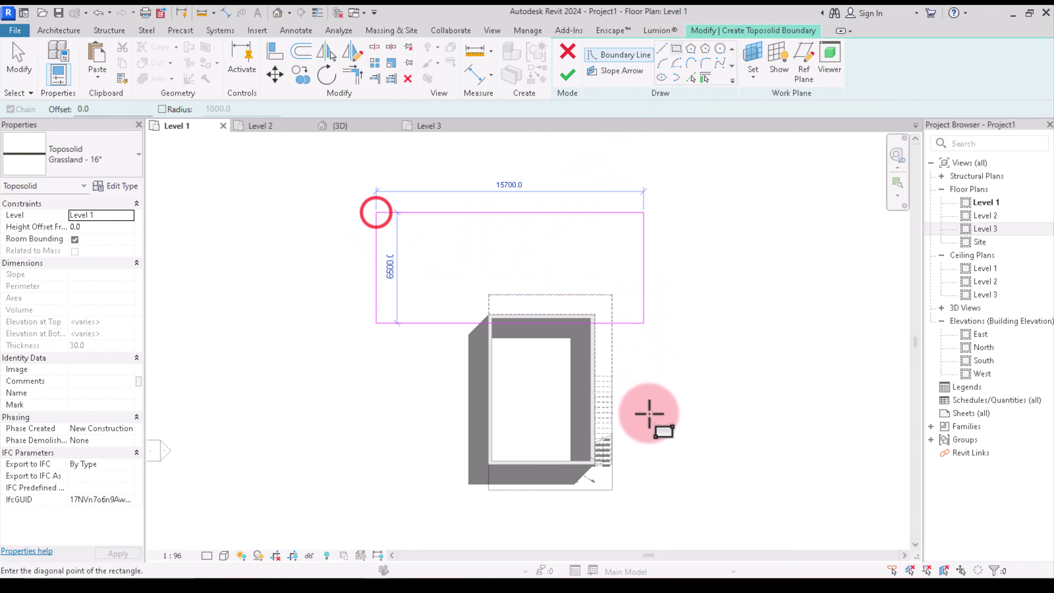
scroll(664, 415, "down", 2)
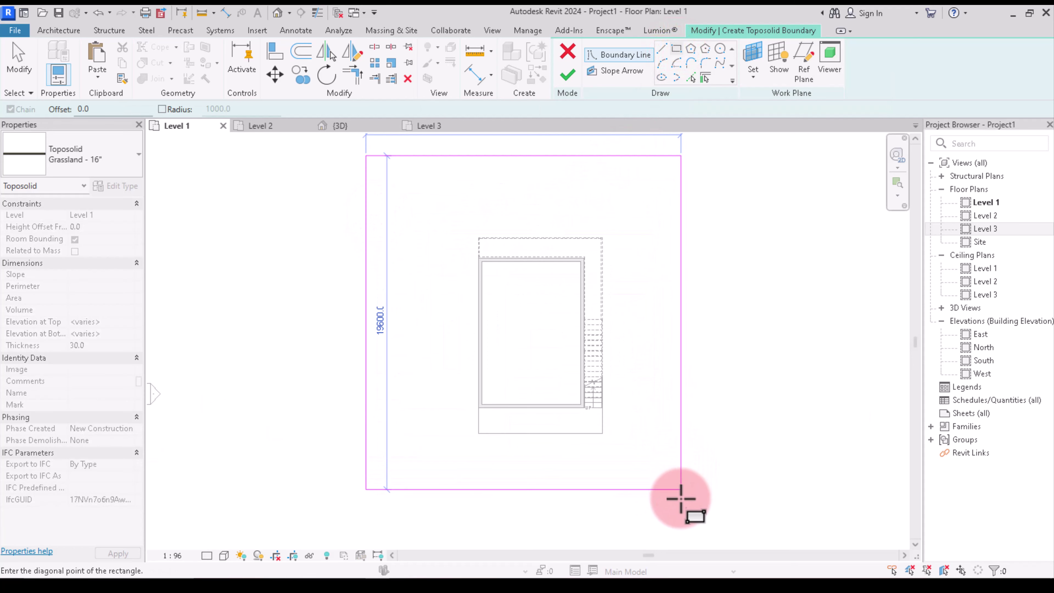
left_click(689, 508)
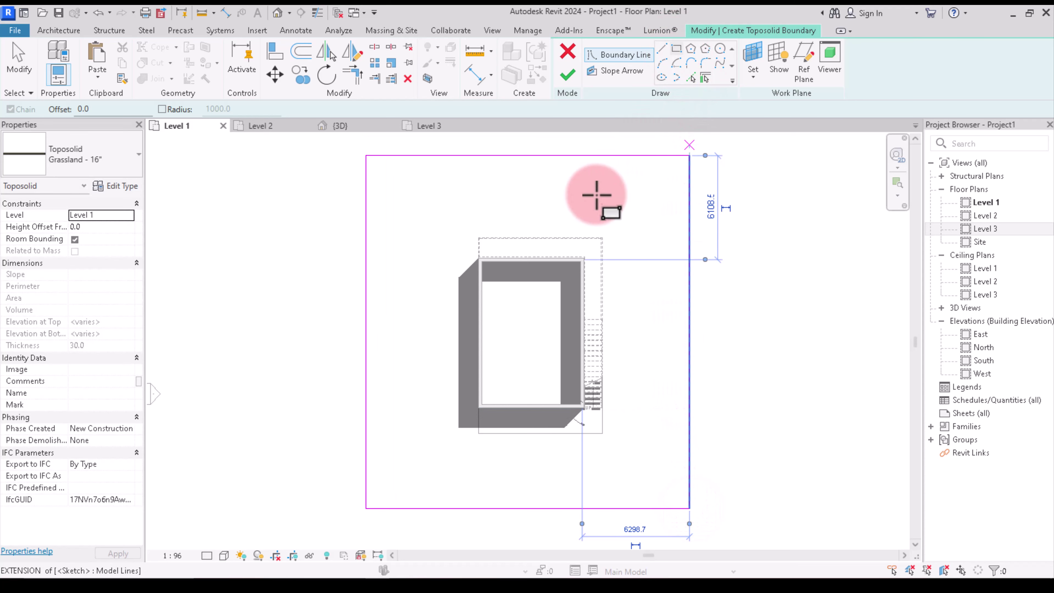
Draw an inner rectangle tracing the building footprint from its top-left to bottom-right corner
scroll(496, 257, "up", 3)
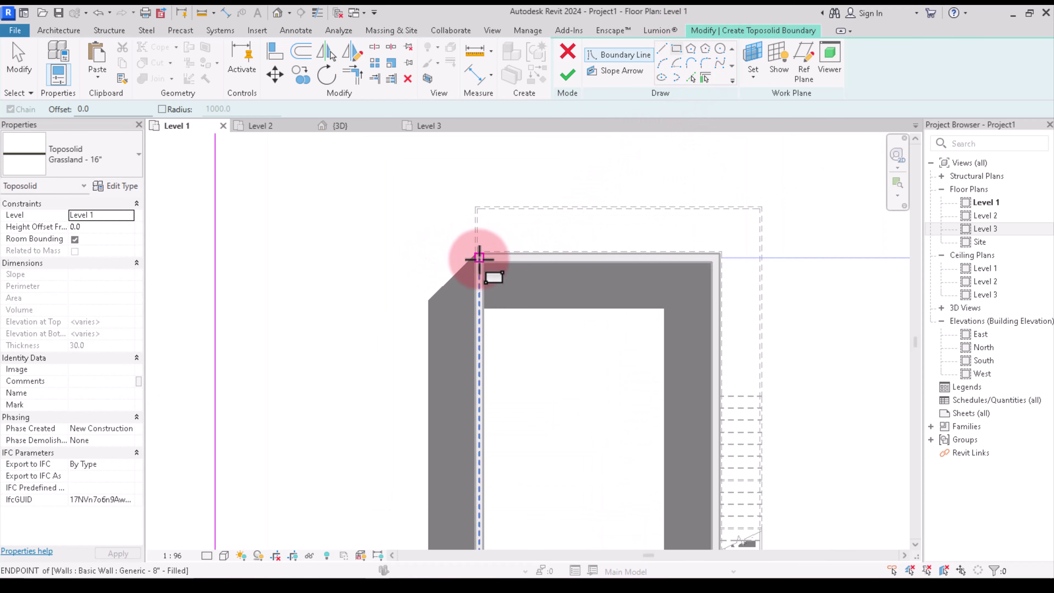
scroll(479, 258, "up", 2)
left_click(455, 223)
scroll(494, 266, "down", 5)
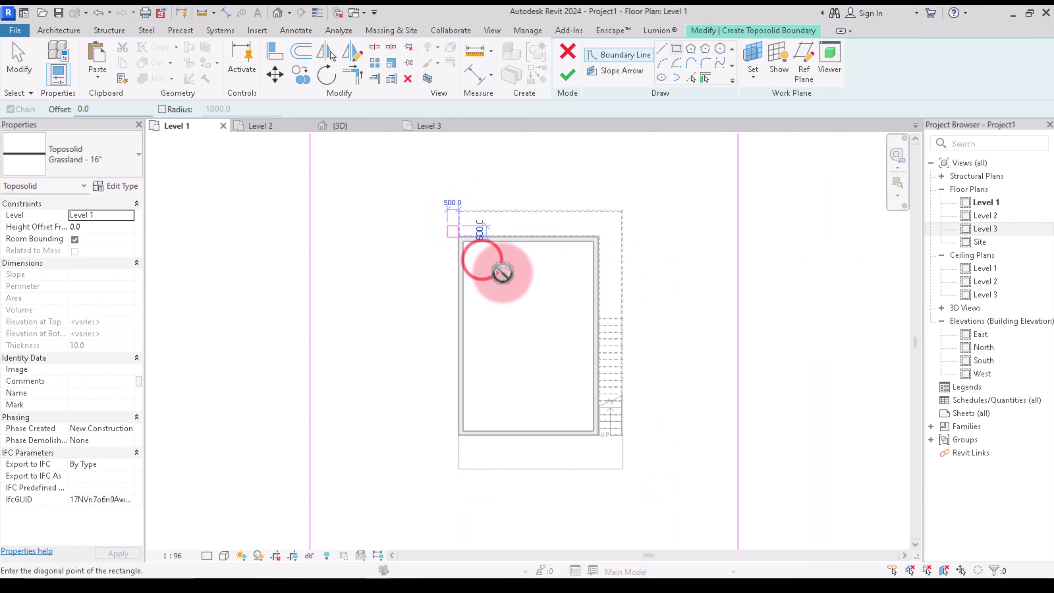
scroll(590, 479, "up", 2)
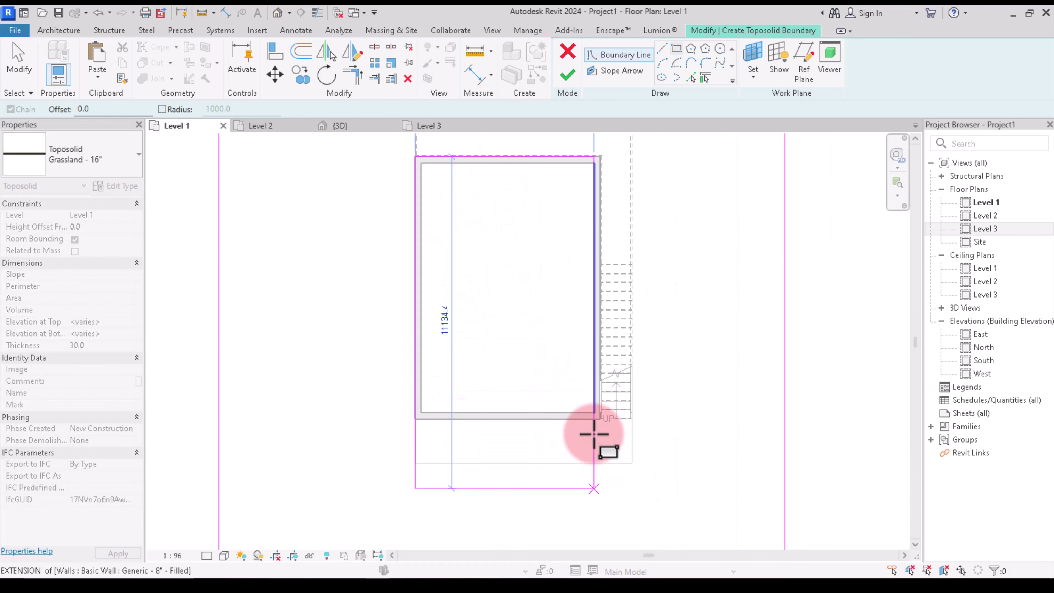
scroll(588, 432, "up", 1)
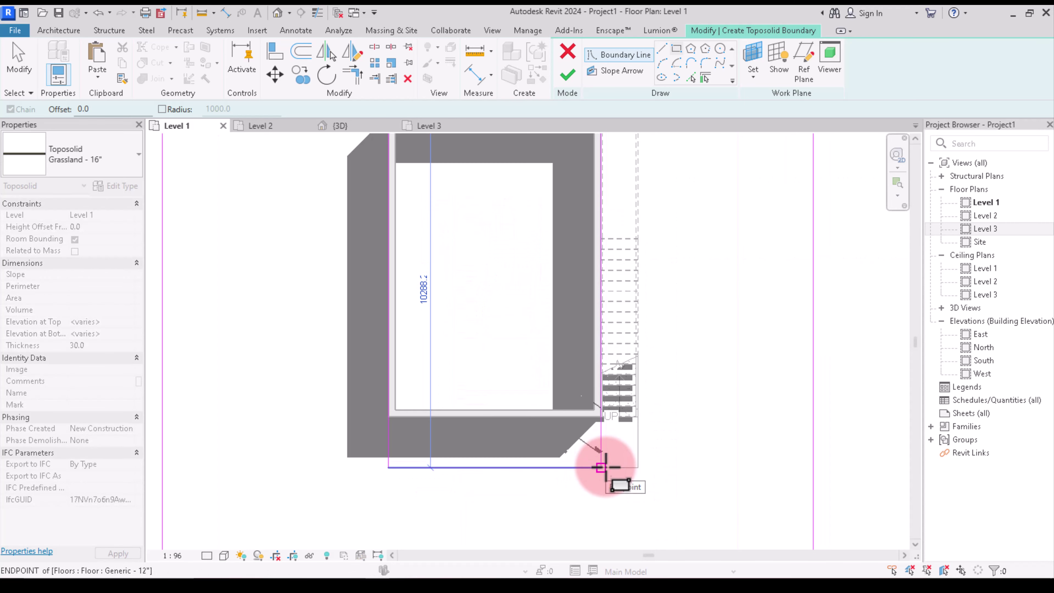
left_click(605, 466)
Sketch boundary lines around the stair corner and cancel the stray sloped line
left_click(663, 48)
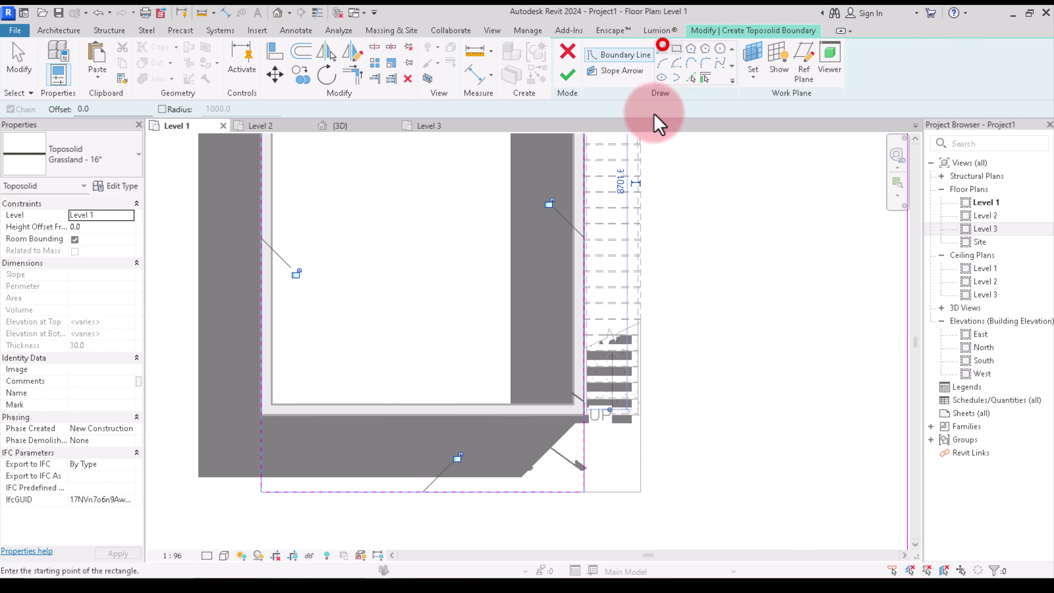
scroll(593, 428, "up", 2)
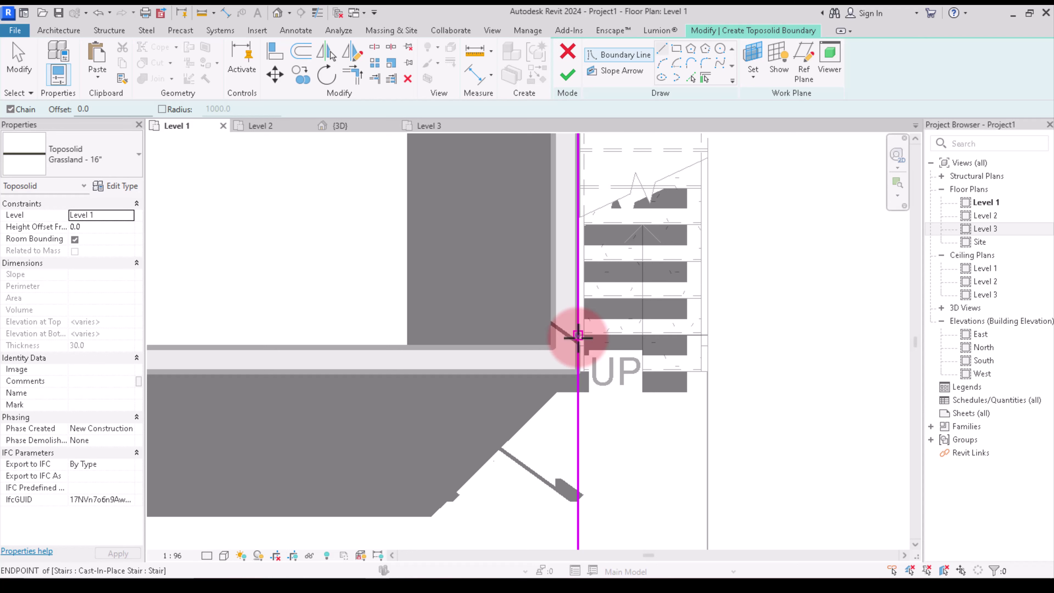
left_click(578, 336)
left_click(706, 336)
scroll(708, 334, "down", 2)
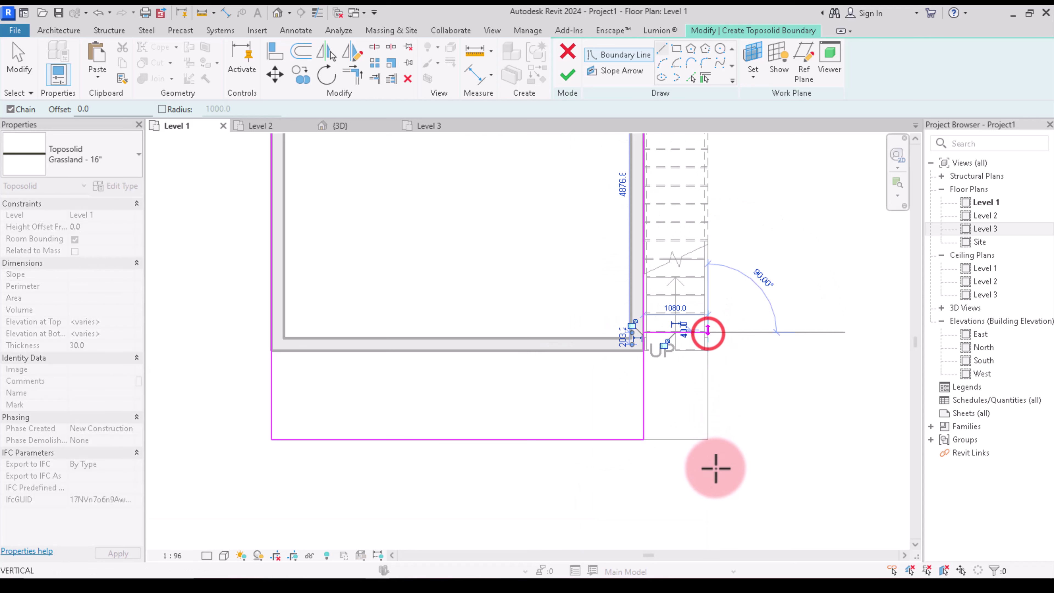
scroll(704, 405, "up", 2)
left_click(703, 406)
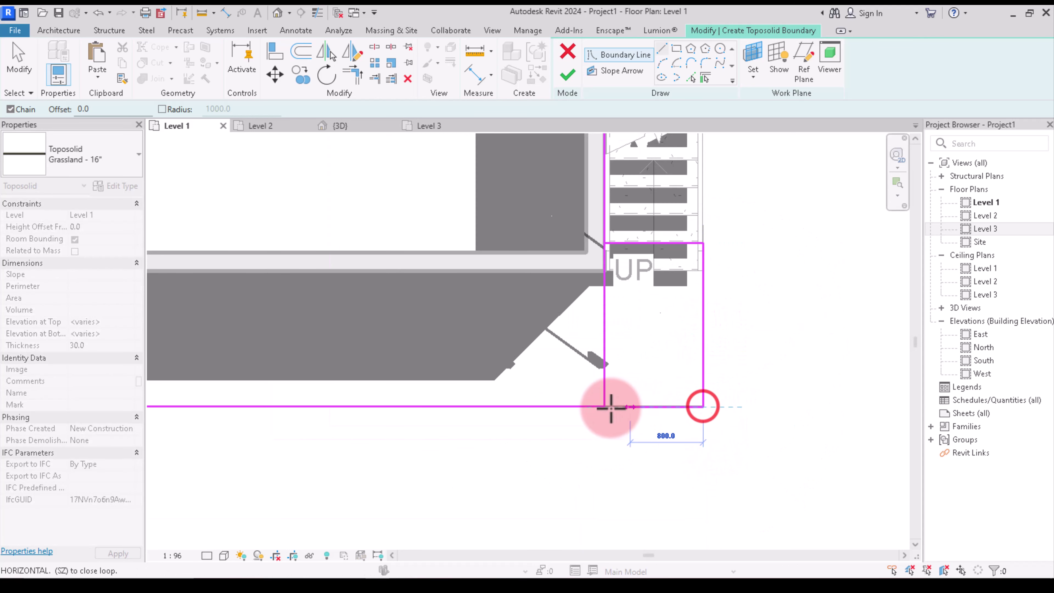
scroll(603, 406, "up", 3)
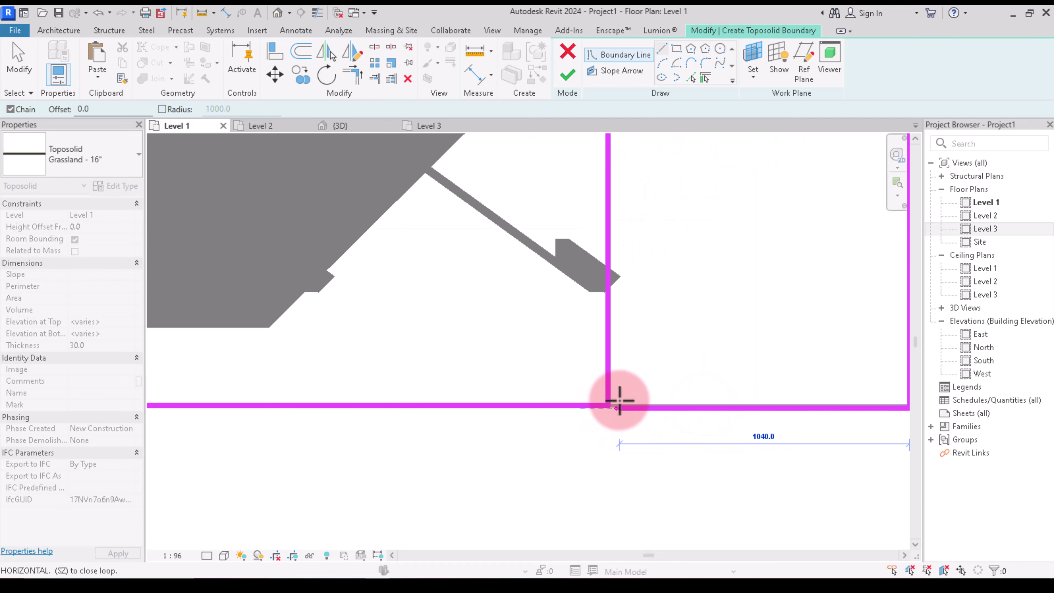
right_click(630, 372)
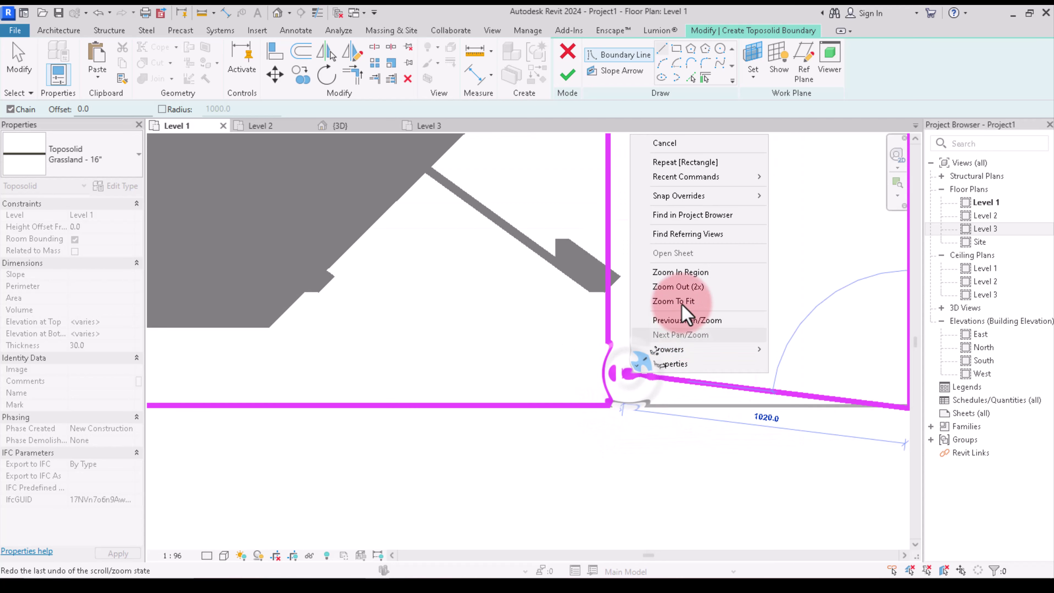
left_click(656, 142)
Add a bottom boundary segment running to the right vertical edge
left_click(751, 405)
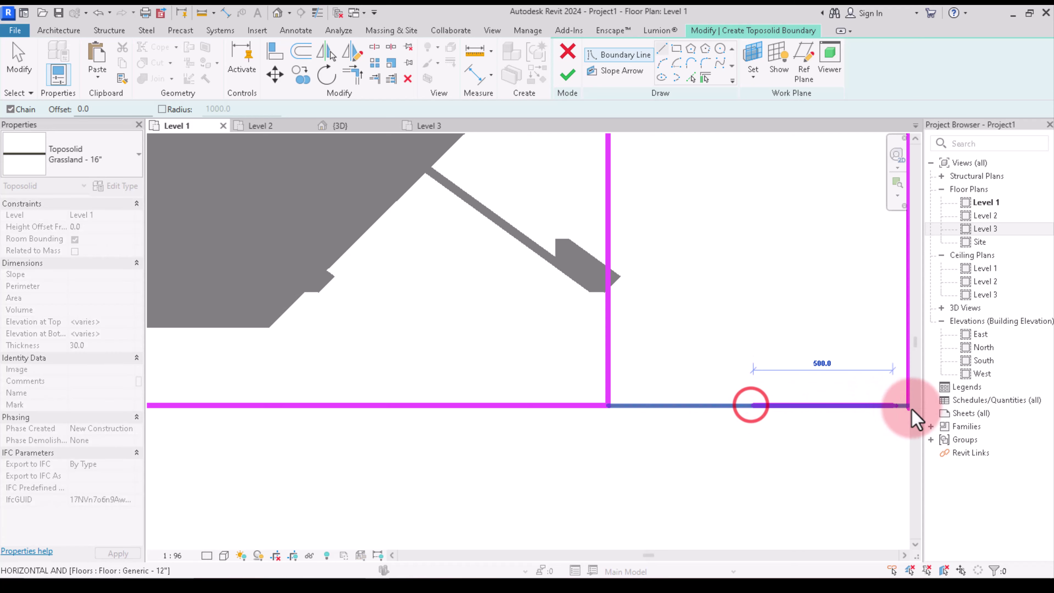
scroll(747, 389, "down", 2)
scroll(826, 401, "up", 2)
left_click(841, 404)
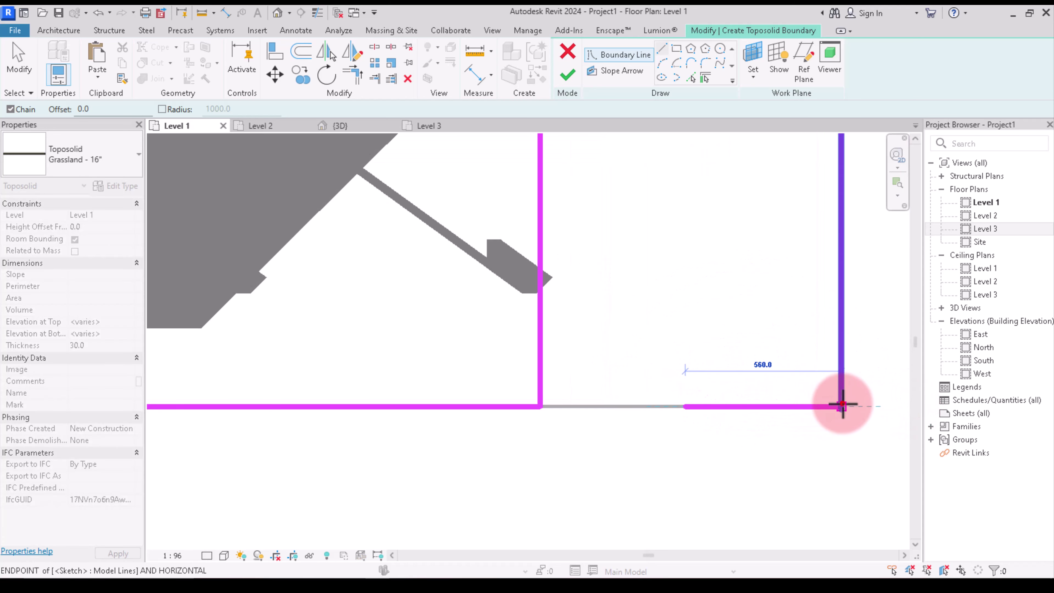
Trim the bottom boundary segment to the vertical line and finish the toposolid sketch
left_click(353, 75)
left_click(542, 356)
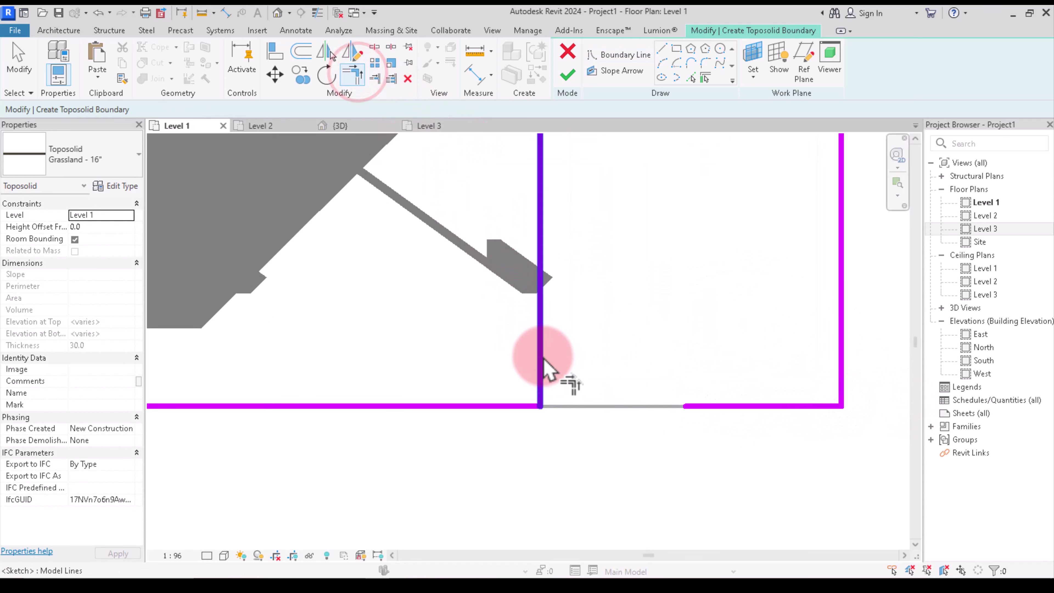
left_click(695, 405)
scroll(658, 270, "up", 3)
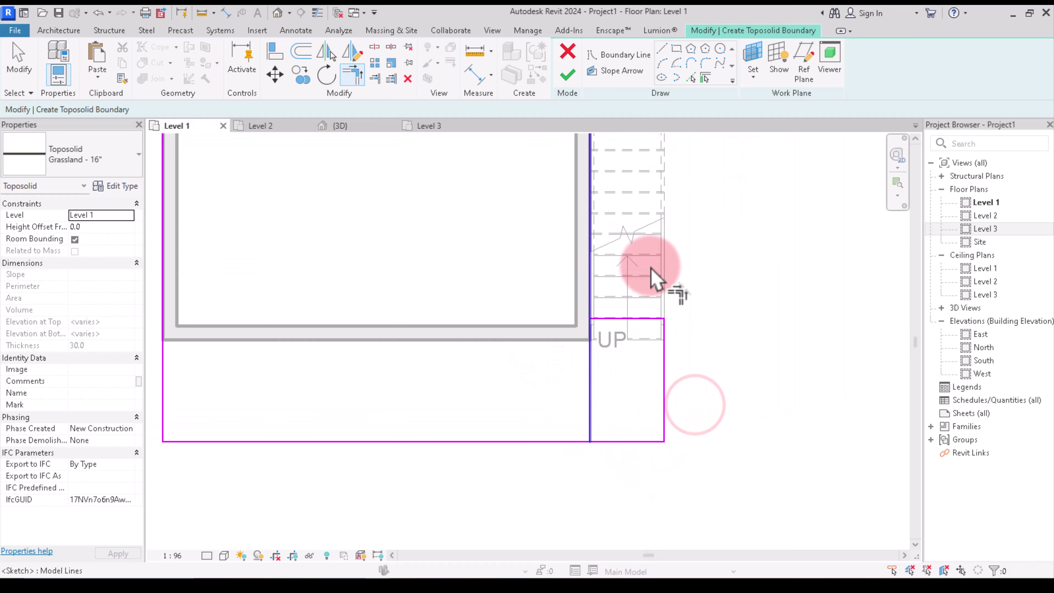
scroll(704, 450, "down", 4)
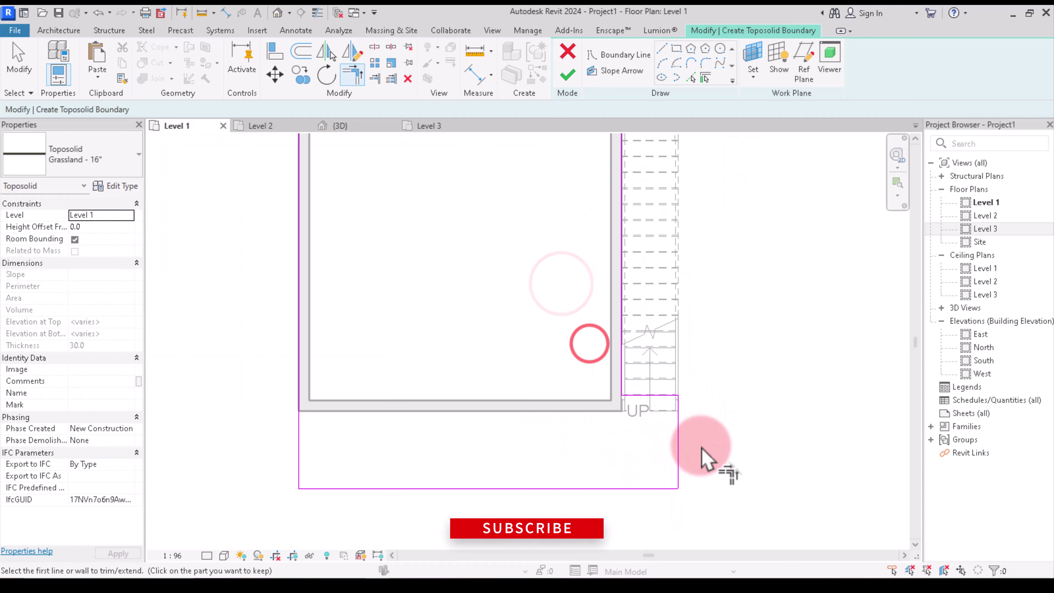
left_click(568, 78)
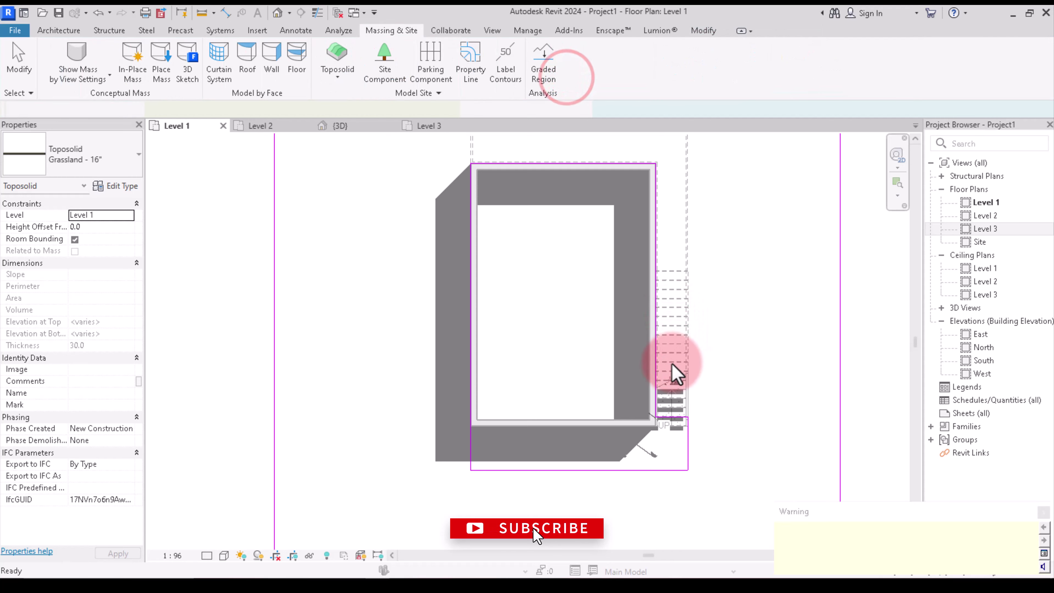
Deselect the toposolid and orbit the 3D view to see the house on the new grassland
scroll(670, 369, "down", 5)
scroll(679, 268, "up", 2)
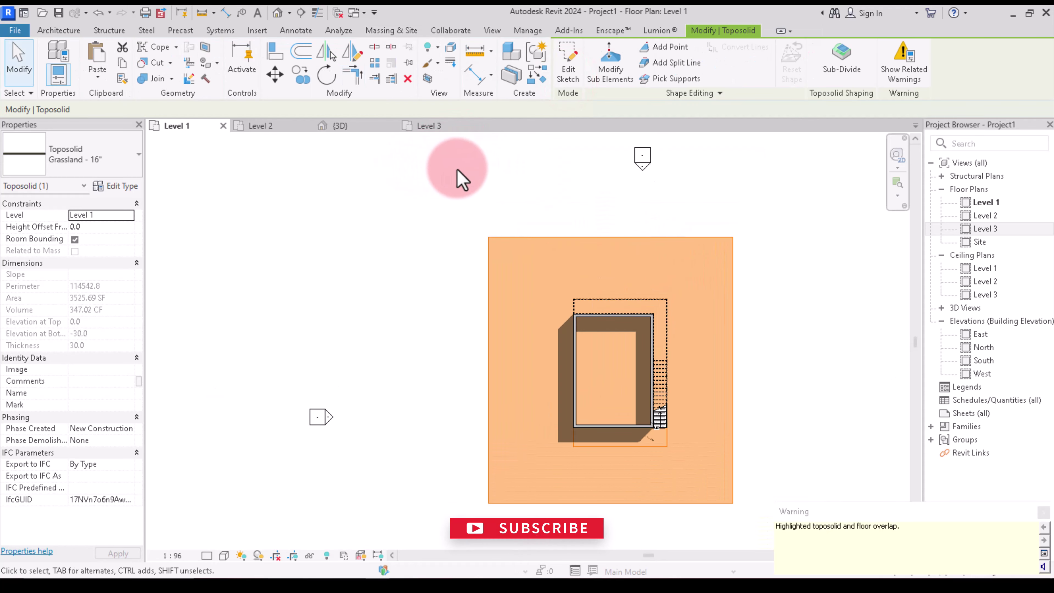
left_click(485, 169)
left_click(349, 121)
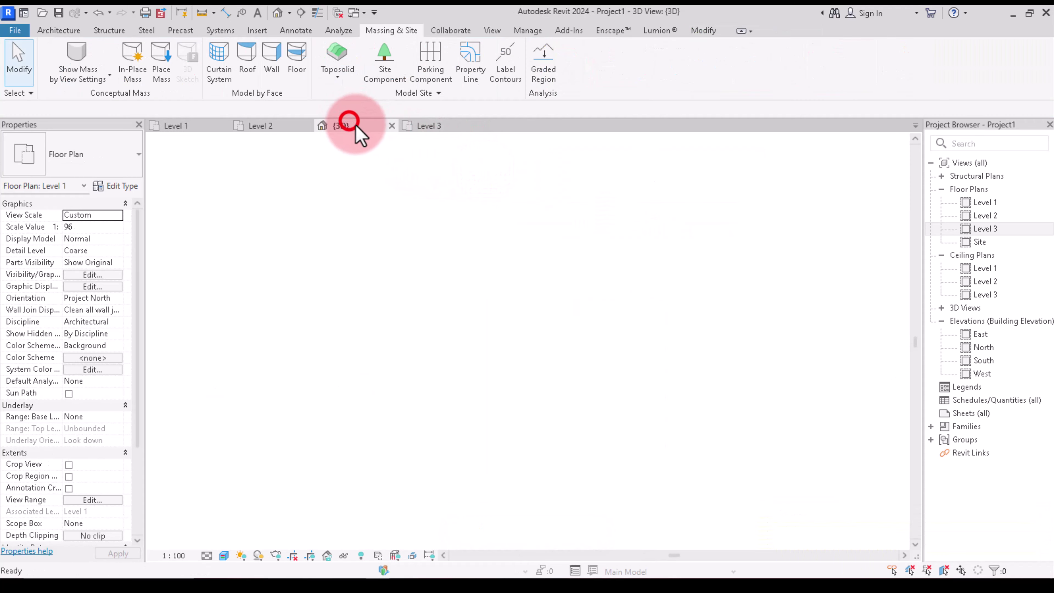
mouse_move(603, 459)
middle_mouse_down("shift")
mouse_move(682, 377)
mouse_move(749, 365)
mouse_move(734, 382)
mouse_move(675, 380)
mouse_move(618, 442)
mouse_move(630, 430)
mouse_move(661, 452)
mouse_move(661, 363)
mouse_move(718, 353)
mouse_move(616, 502)
mouse_move(788, 355)
middle_mouse_up("shift")
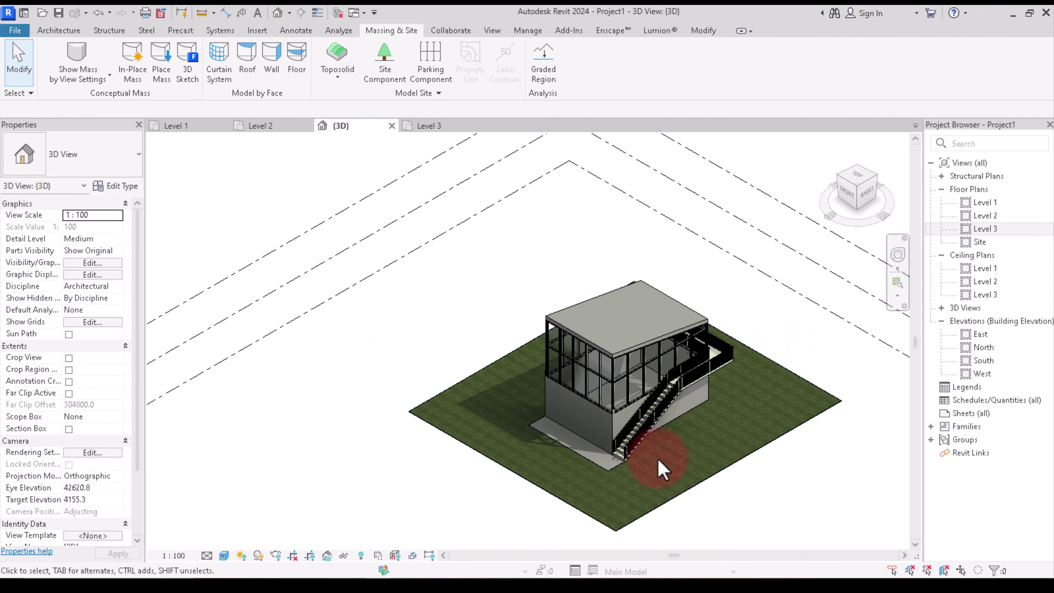
In the Level 1 sketch, draw a slope arrow from the toposolid's top-edge midpoint to bottom-edge midpoint
left_click(767, 362)
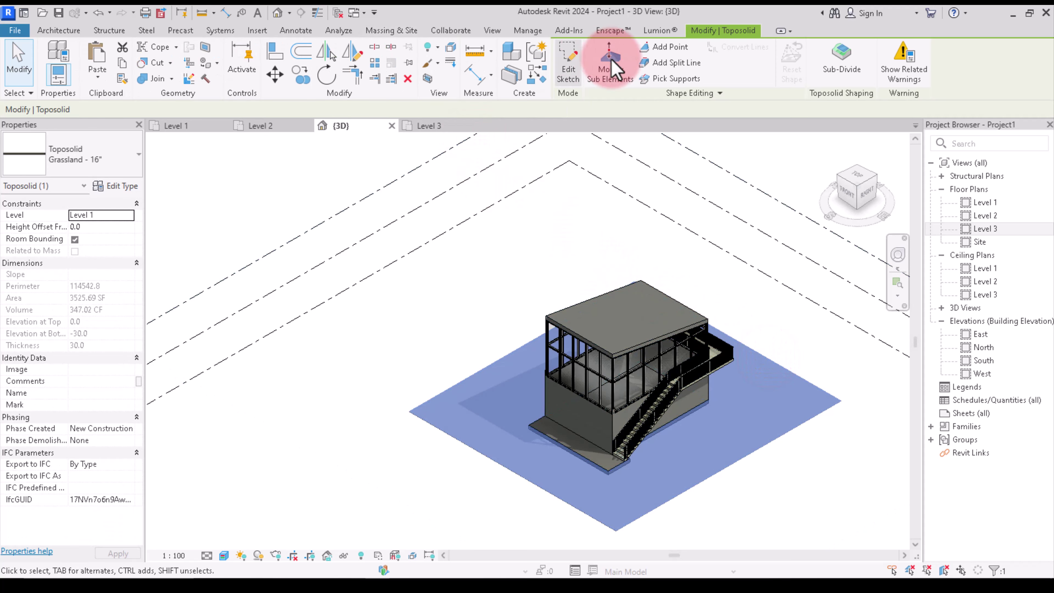
left_click(573, 69)
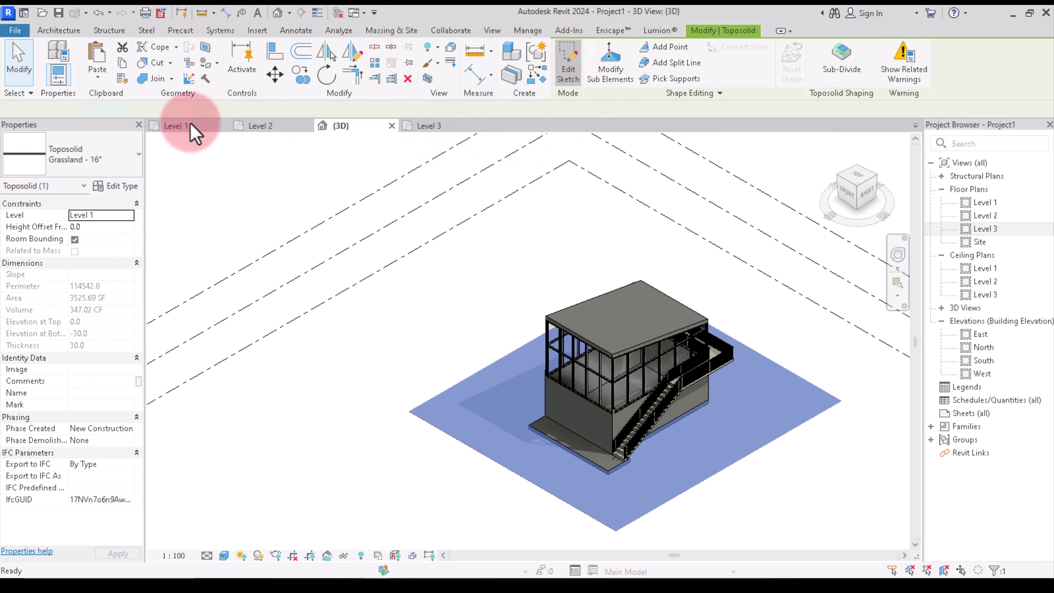
left_click(176, 125)
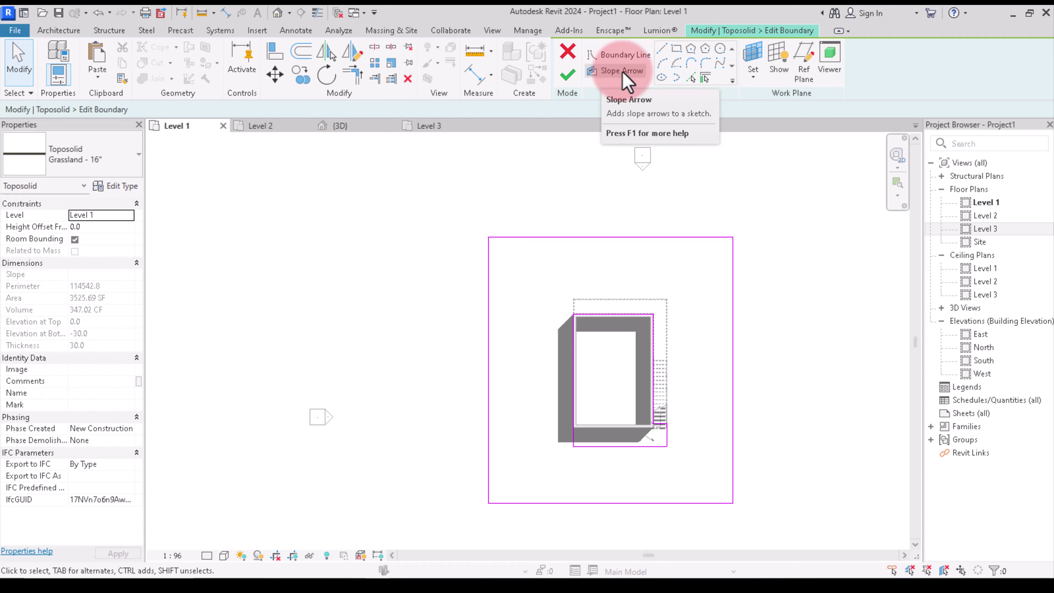
left_click(622, 73)
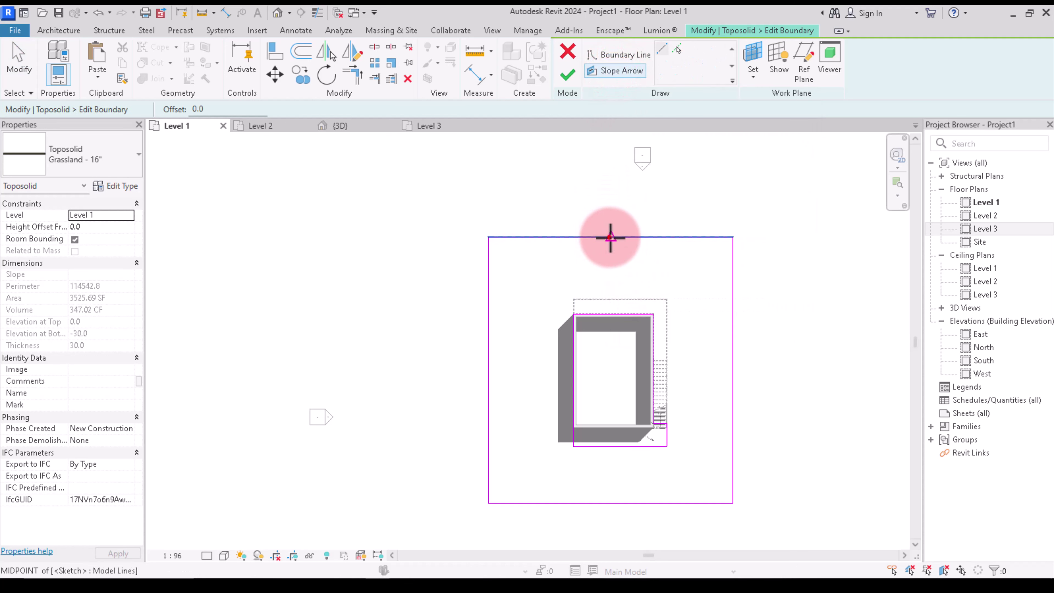
left_click(611, 238)
left_click(610, 502)
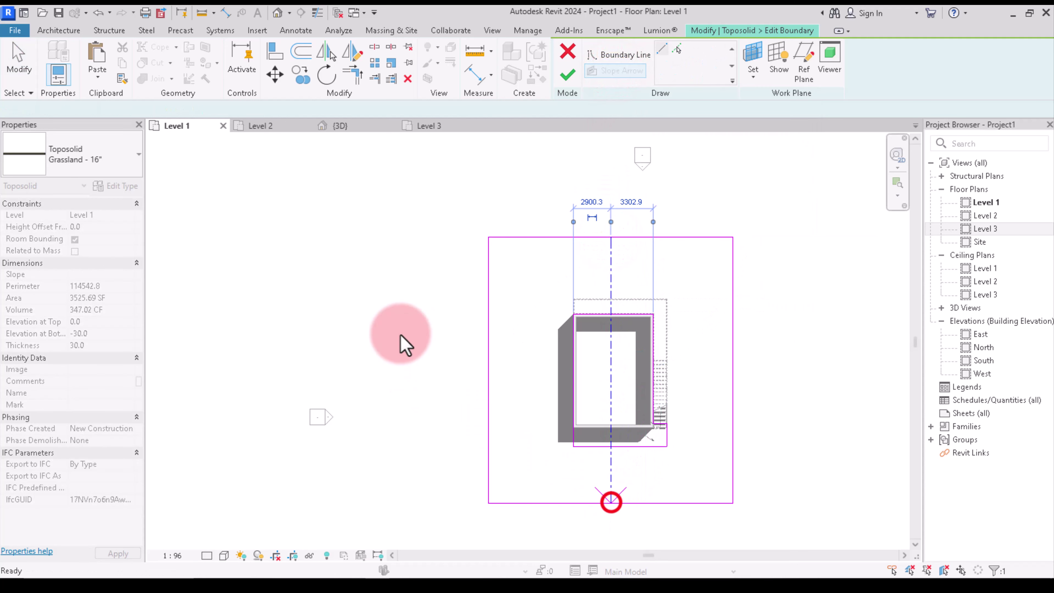
right_click(418, 242)
left_click(407, 243)
right_click(418, 237)
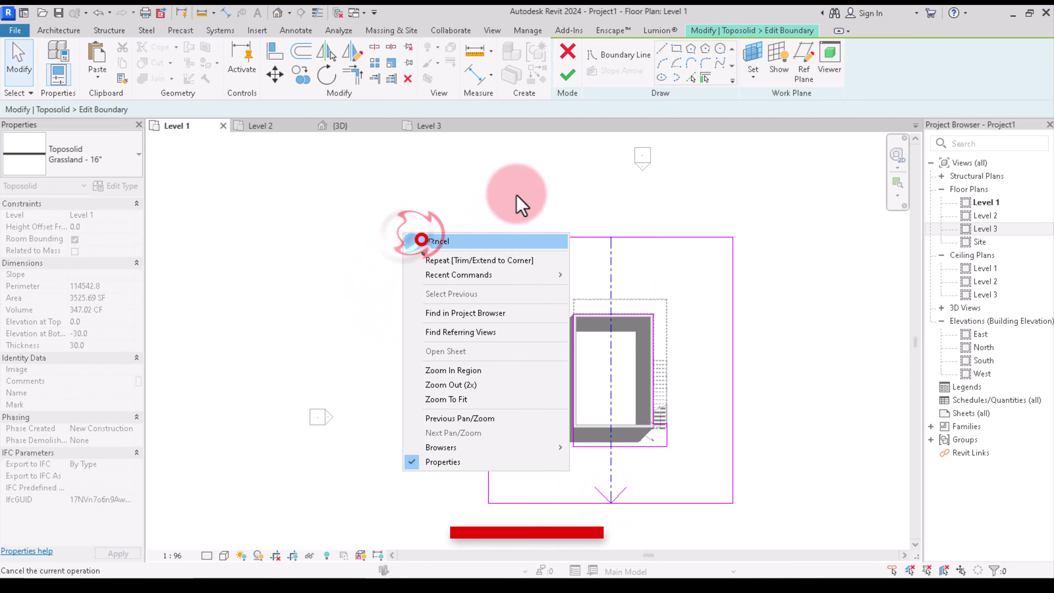
left_click(568, 75)
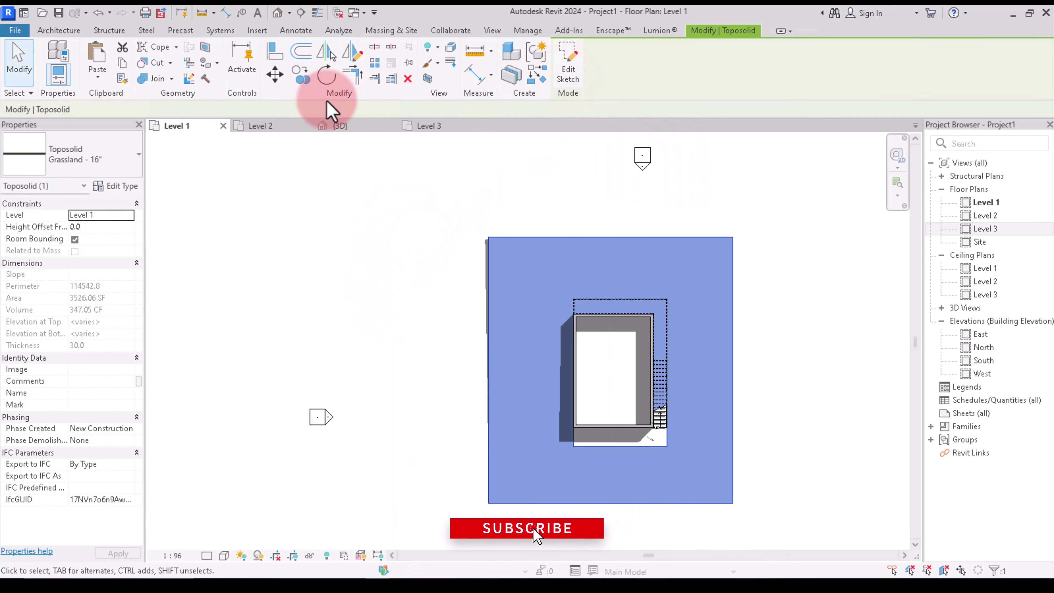
left_click(342, 126)
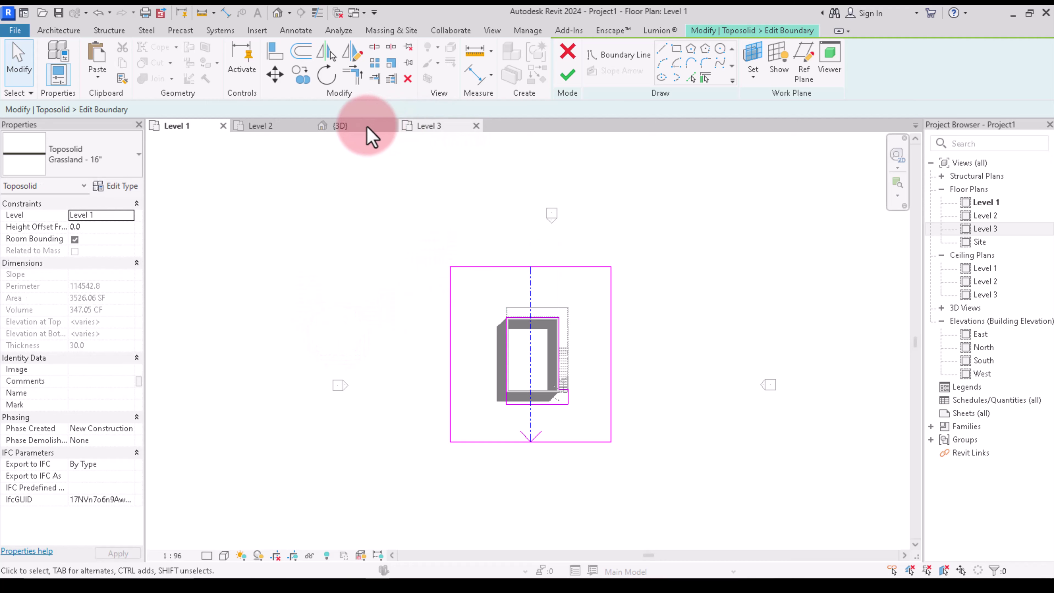
Finish the sloped toposolid edit and orbit to an elevated isometric view of the house
left_click(342, 126)
scroll(350, 213, "down", 3)
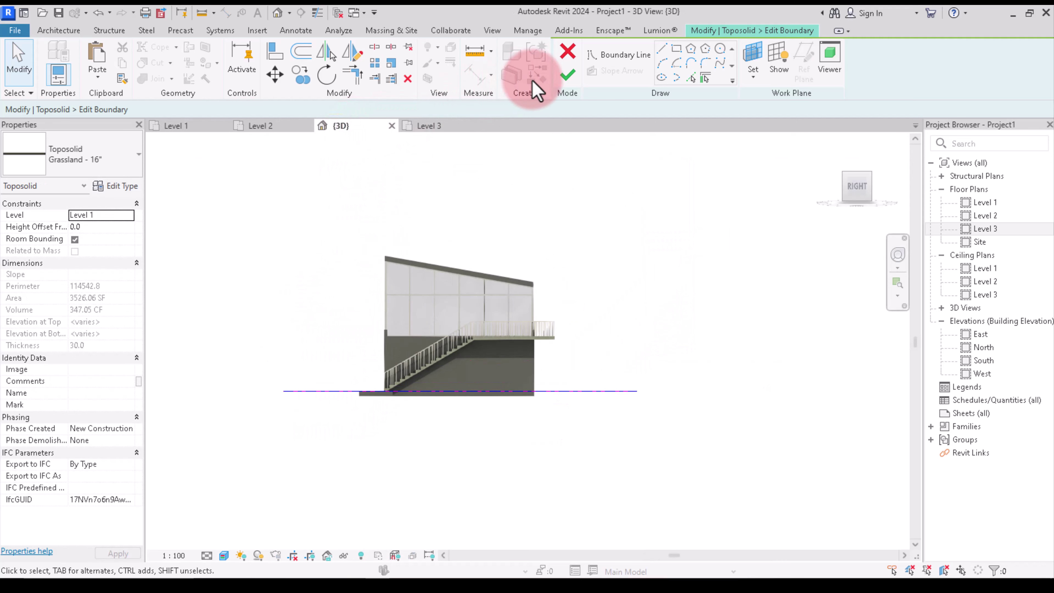
left_click(567, 75)
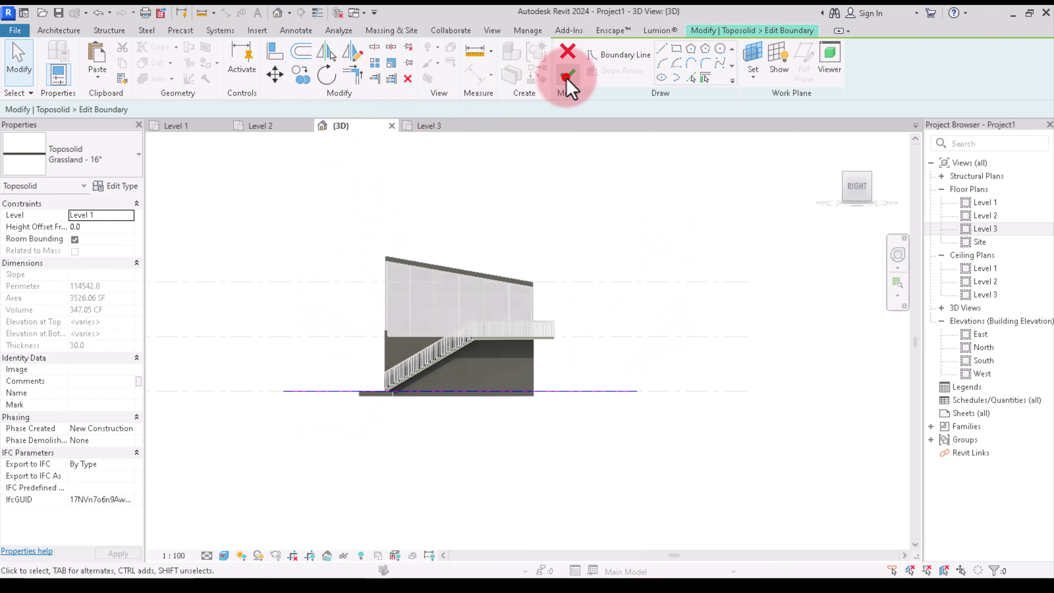
left_click(544, 459)
left_click_drag(861, 208, 386, 434)
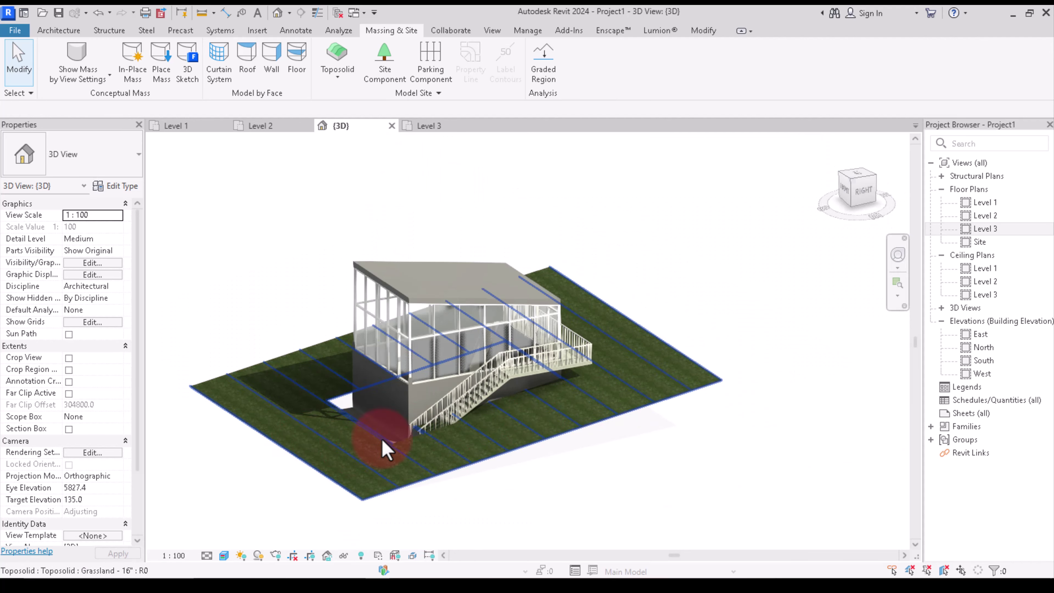
Reset to the top-front-right isometric view, then reopen and re-finish the toposolid sketch
middle_click_drag(348, 390, 738, 388, "shift")
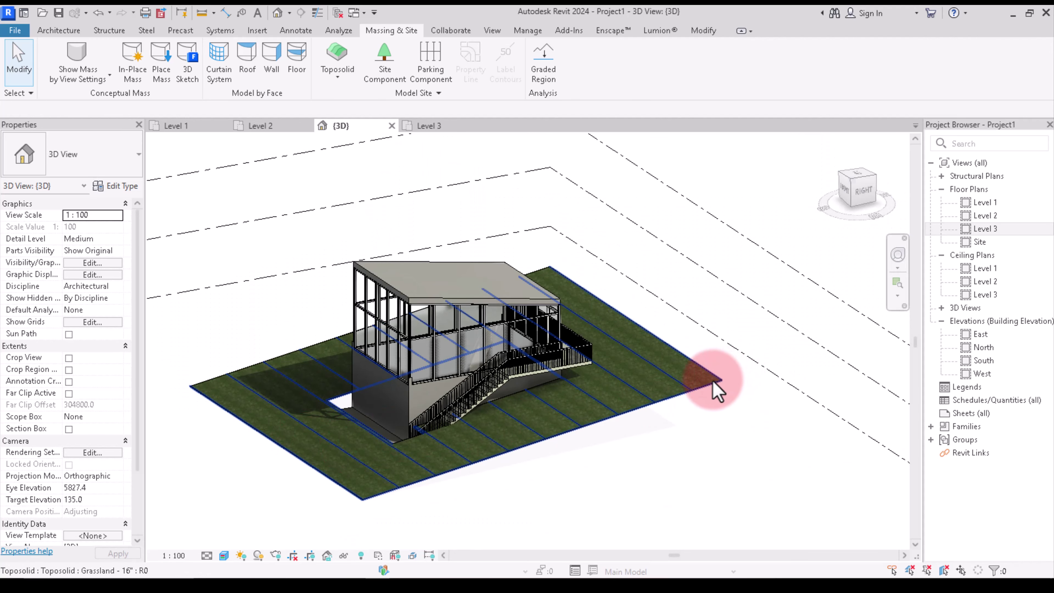
left_click(853, 195)
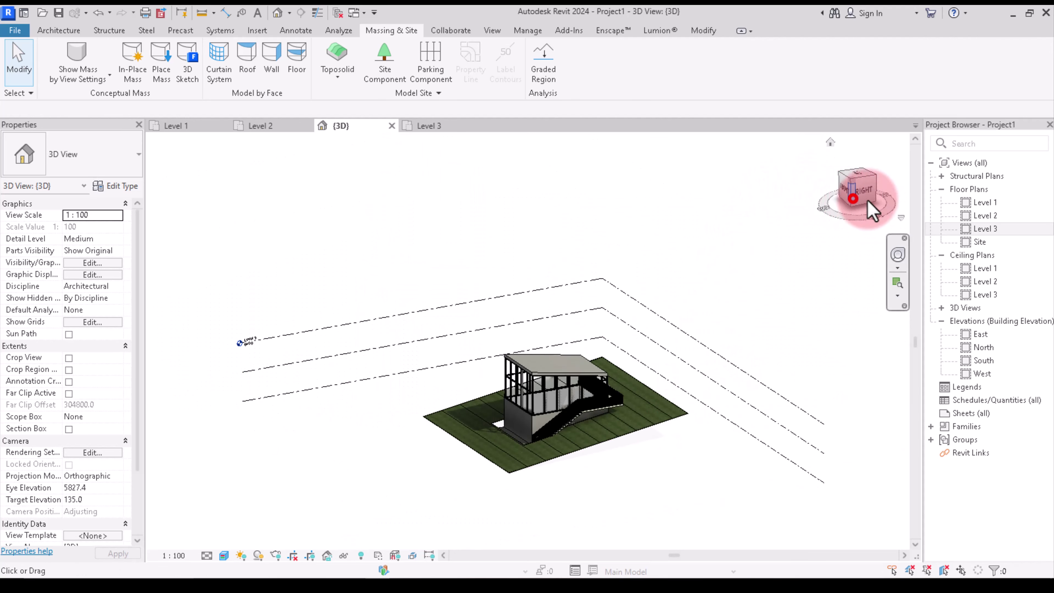
left_click(664, 421)
left_click(568, 69)
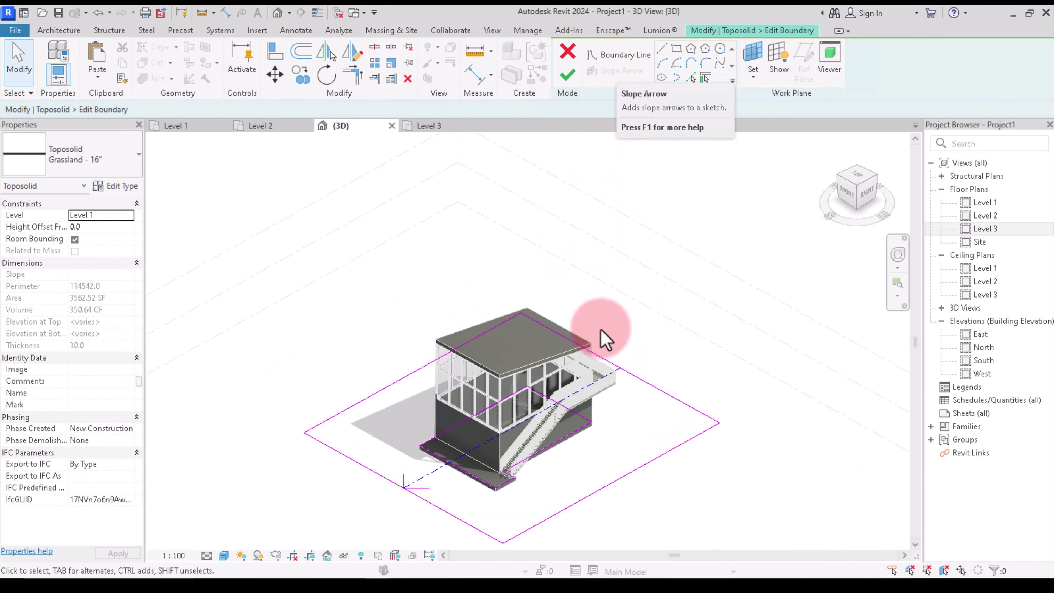
left_click(418, 480)
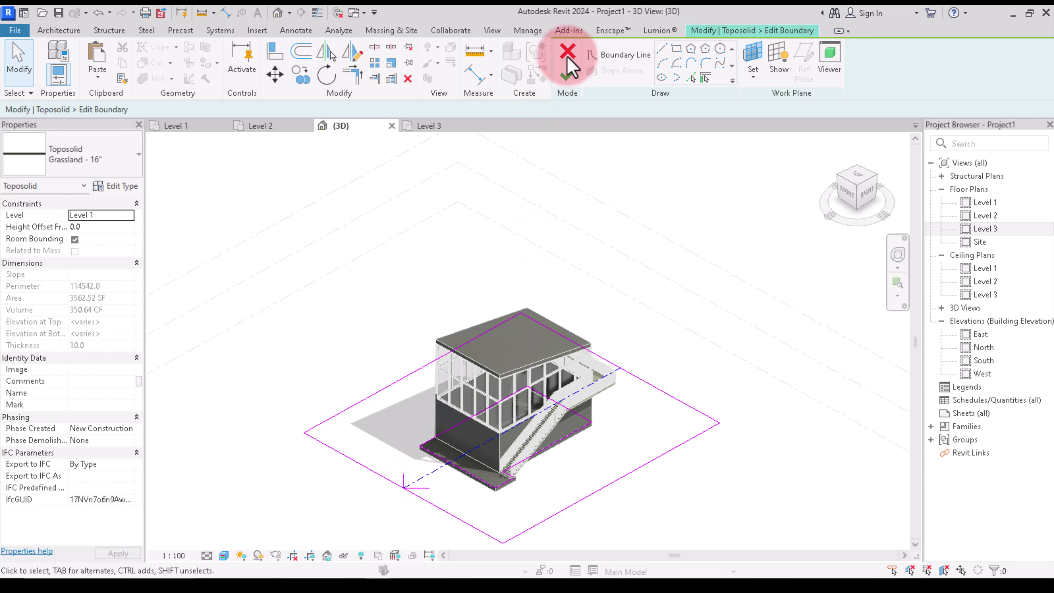
left_click(569, 75)
left_click(656, 298)
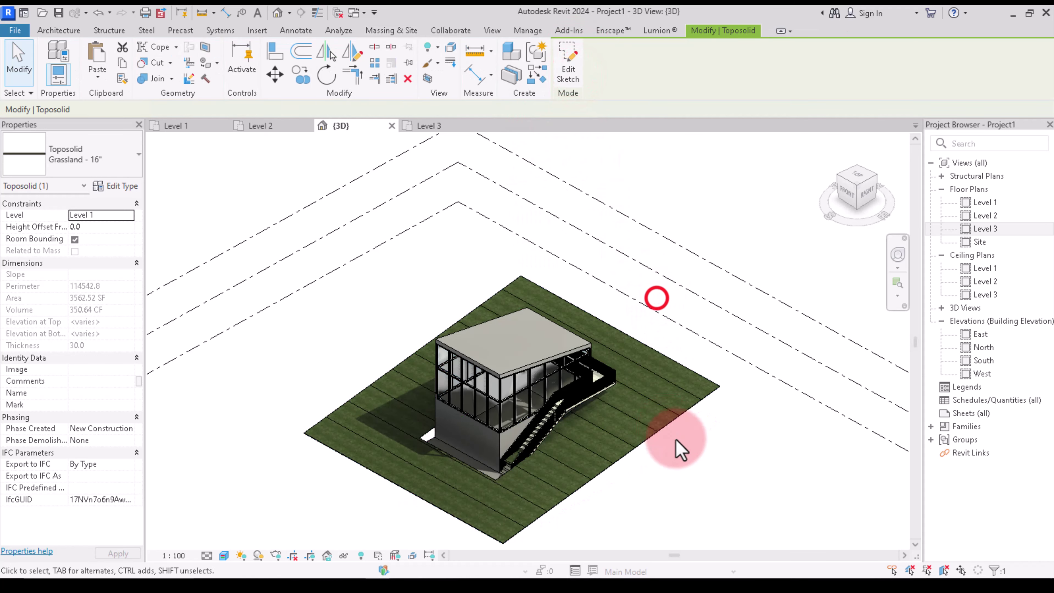
Delete the slope arrow from the toposolid sketch, finish it, and orbit to a front-right view
left_click(692, 404)
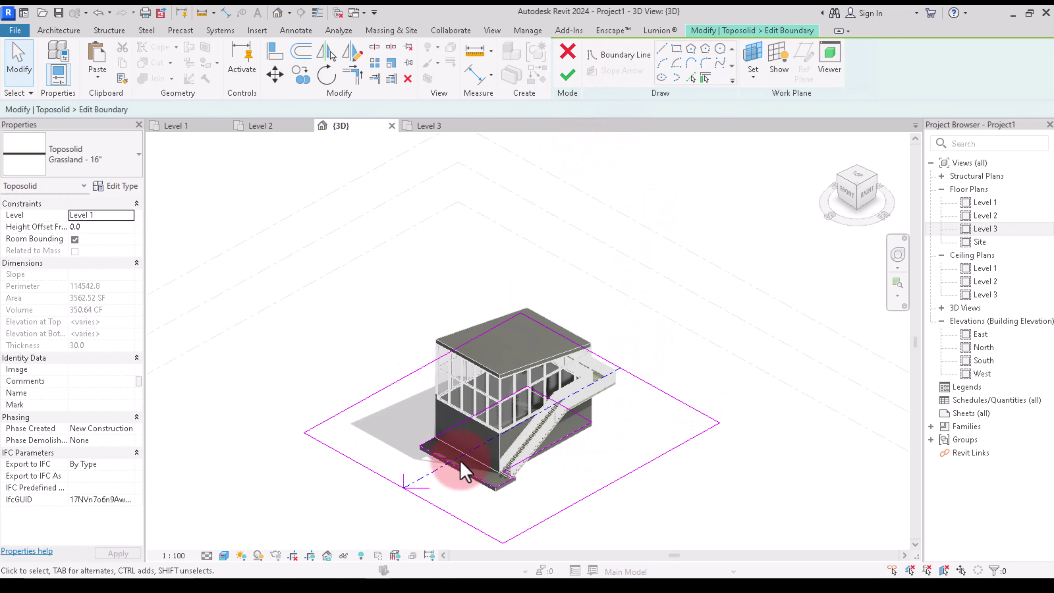
left_click(440, 470)
key("Delete")
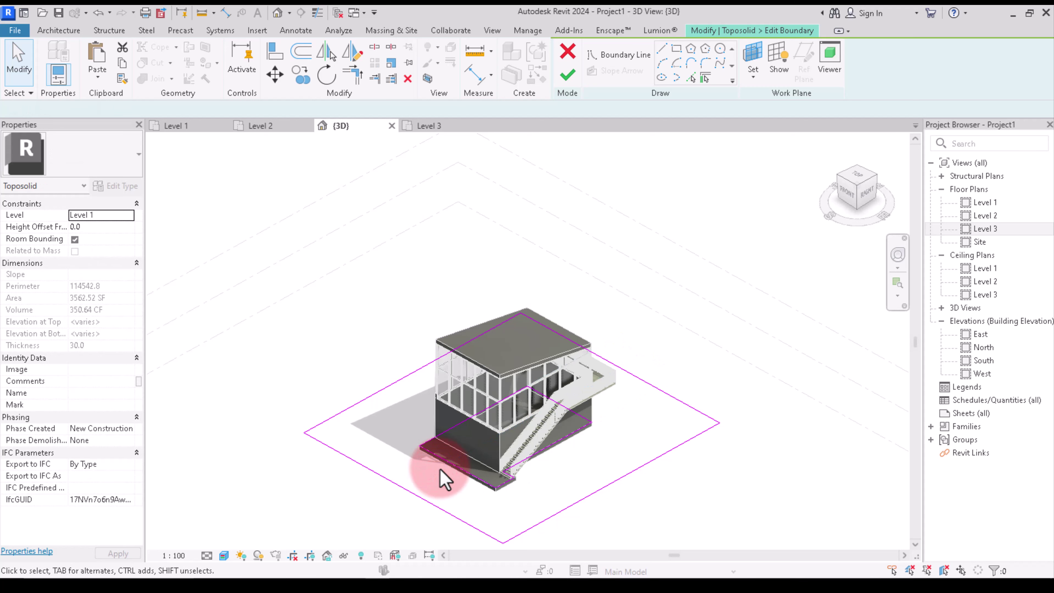
left_click(561, 81)
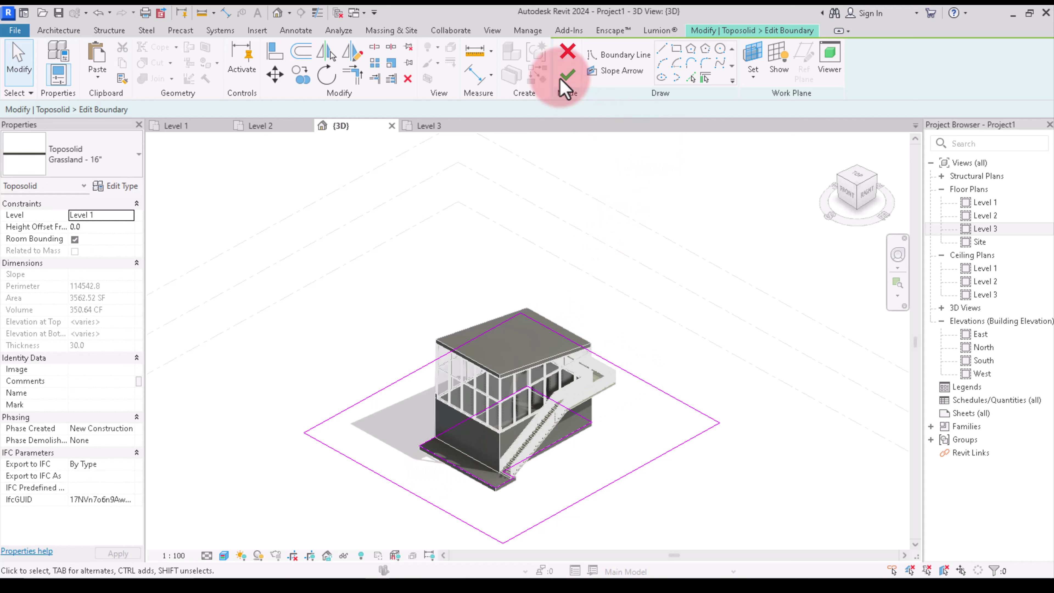
left_click(691, 268)
scroll(638, 440, "down", 3)
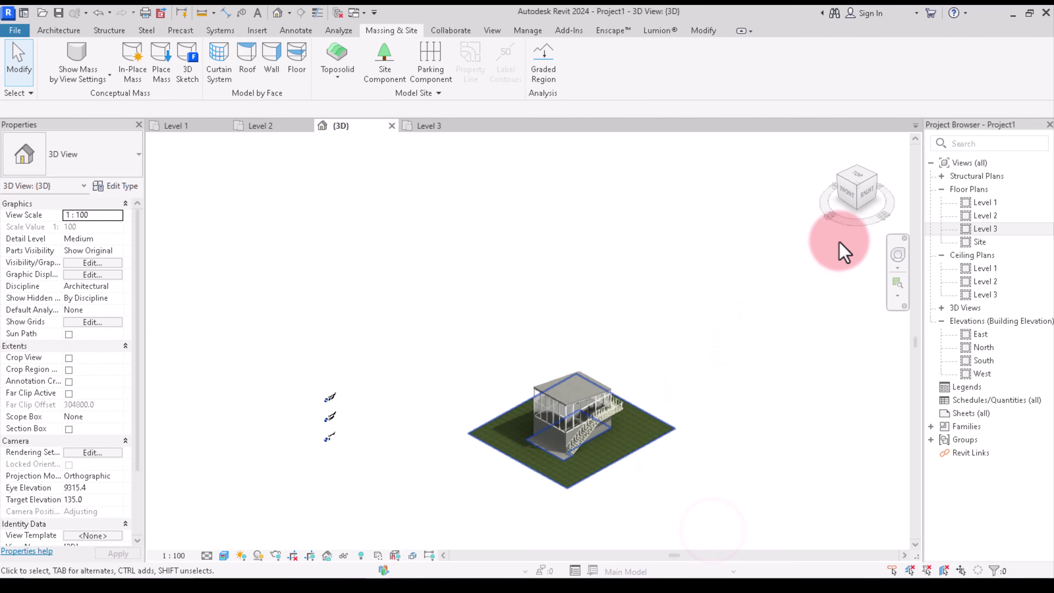
mouse_move(840, 243)
left_mouse_down()
mouse_move(178, 251)
mouse_move(770, 257)
left_mouse_up()
mouse_move(770, 258)
middle_mouse_down("shift")
mouse_move(758, 242)
mouse_move(647, 245)
mouse_move(838, 218)
mouse_move(666, 430)
middle_mouse_up("shift")
scroll(661, 436, "up", 3)
scroll(506, 384, "up", 3)
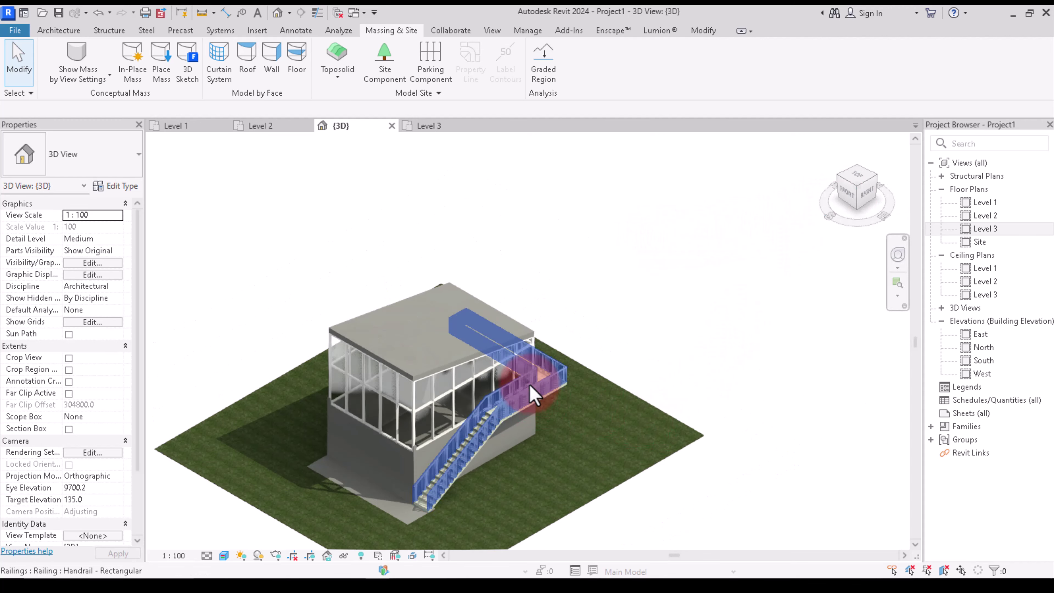
scroll(605, 487, "down", 3)
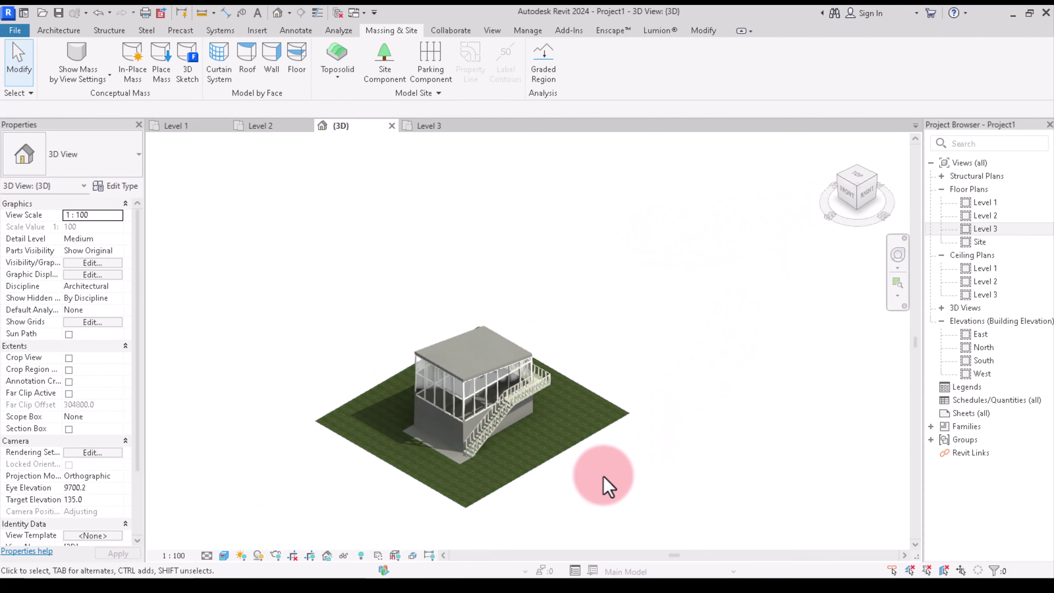
Activate Add Point shape editing on the grassland toposolid and go to the Site floor plan
left_click(535, 464)
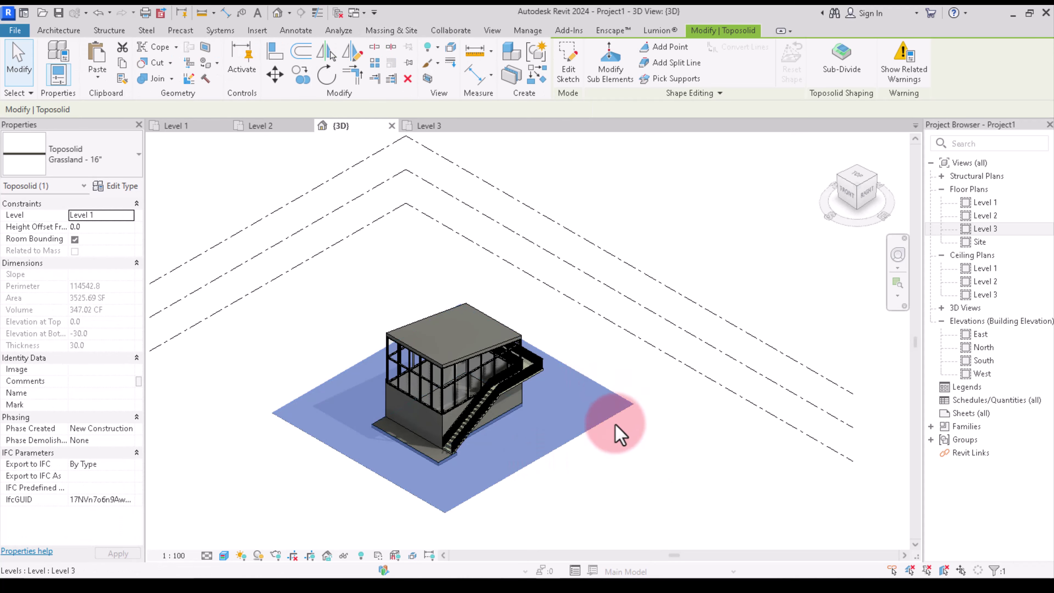
left_click(669, 46)
scroll(455, 482, "up", 3)
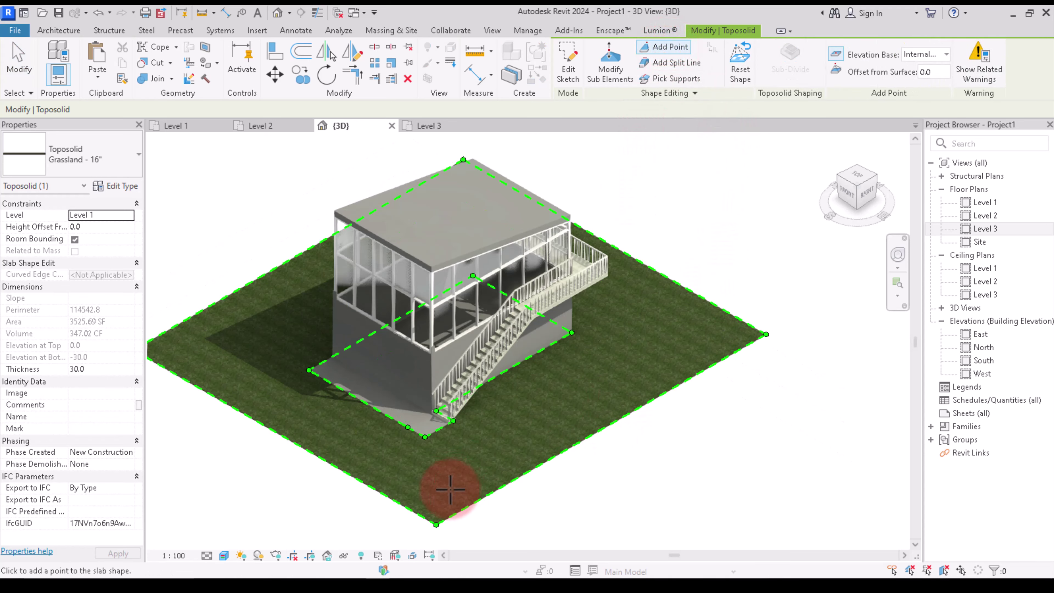
scroll(449, 492, "up", 2)
scroll(449, 492, "down", 3)
scroll(598, 358, "up", 2)
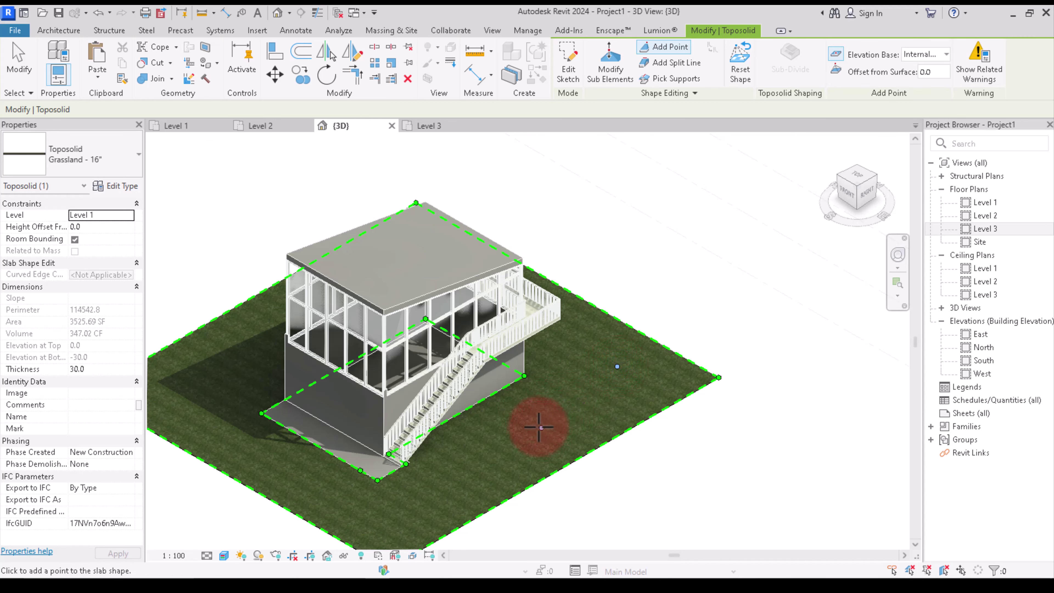
left_click(183, 126)
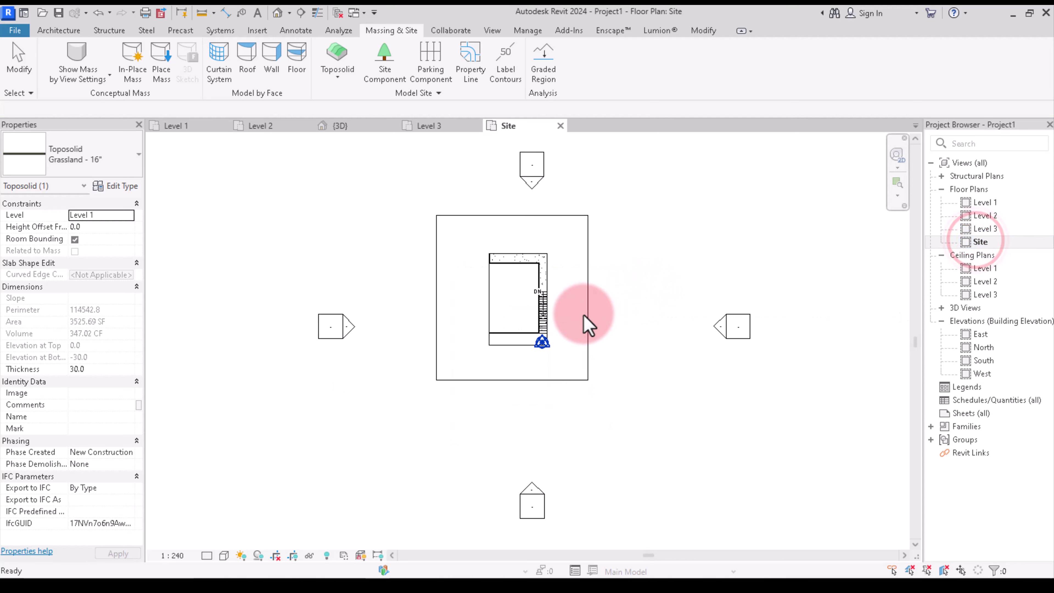
In the Site plan, reselect the toposolid and add two shape points in the ground north of the house
left_click(181, 123)
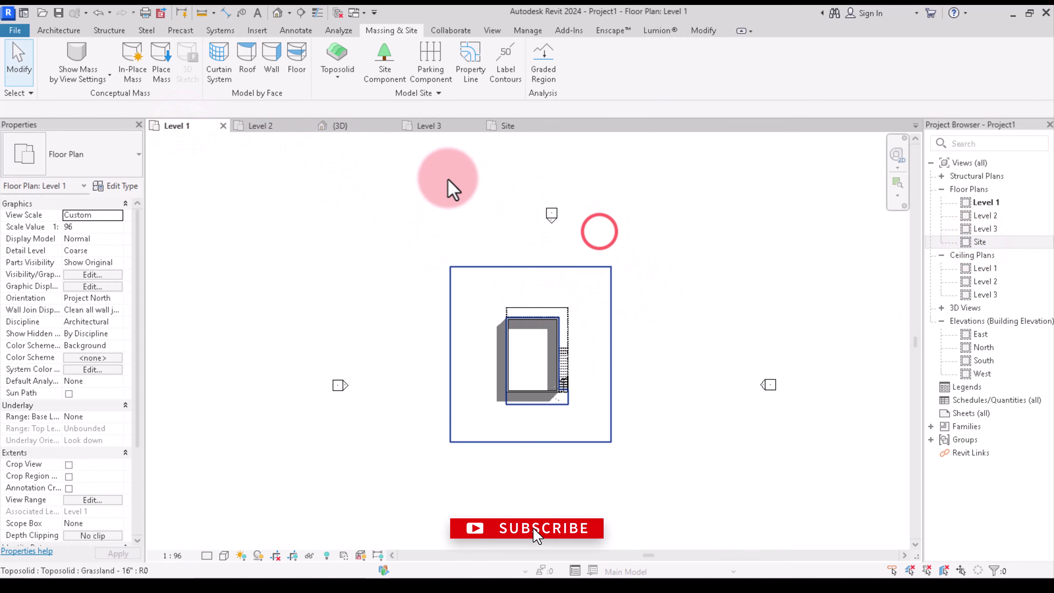
left_click(509, 125)
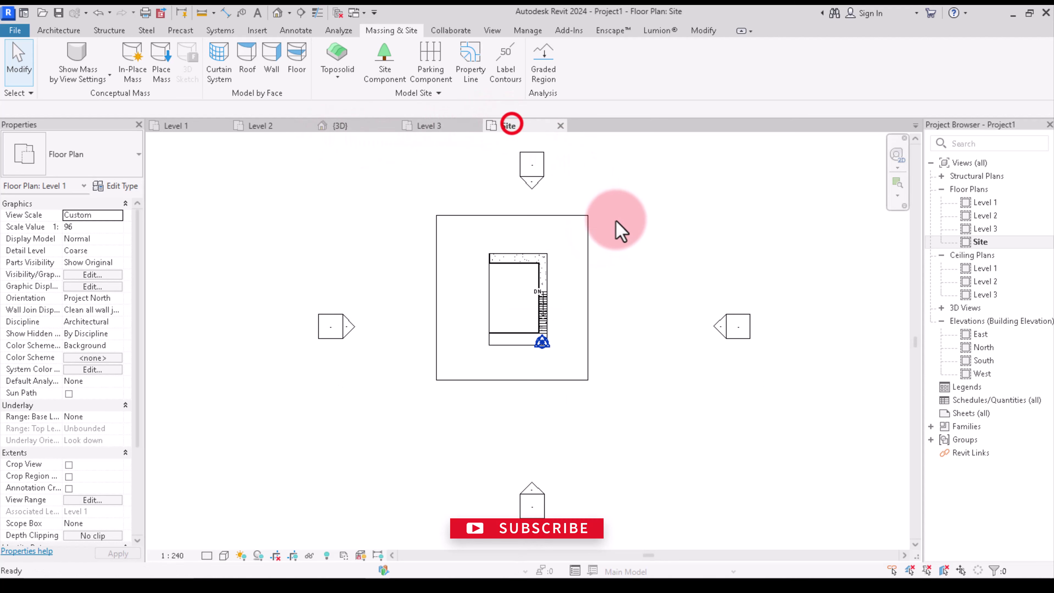
left_click(548, 216)
left_click(670, 47)
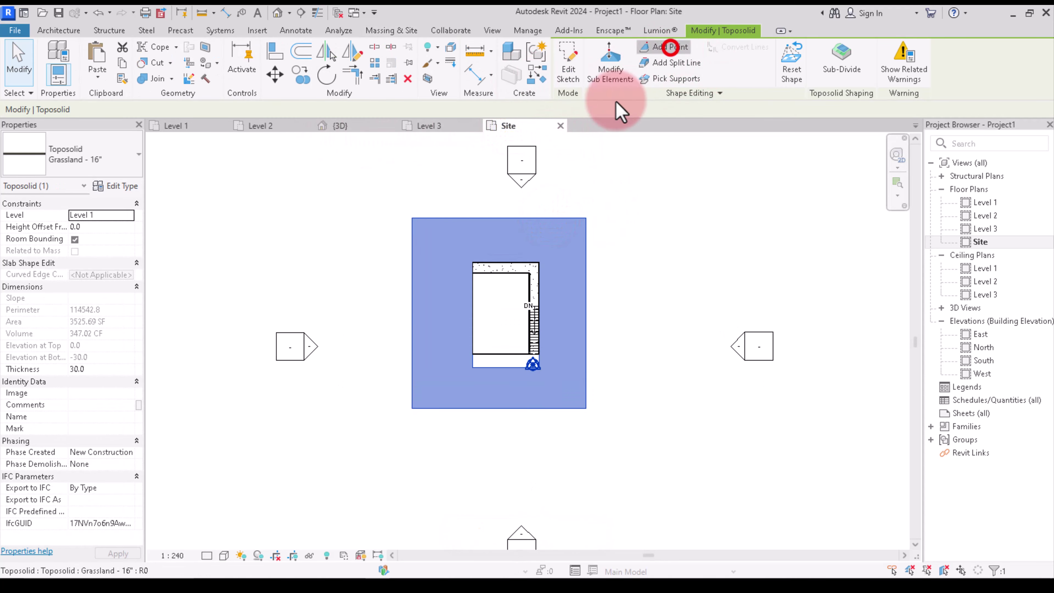
scroll(566, 253, "up", 2)
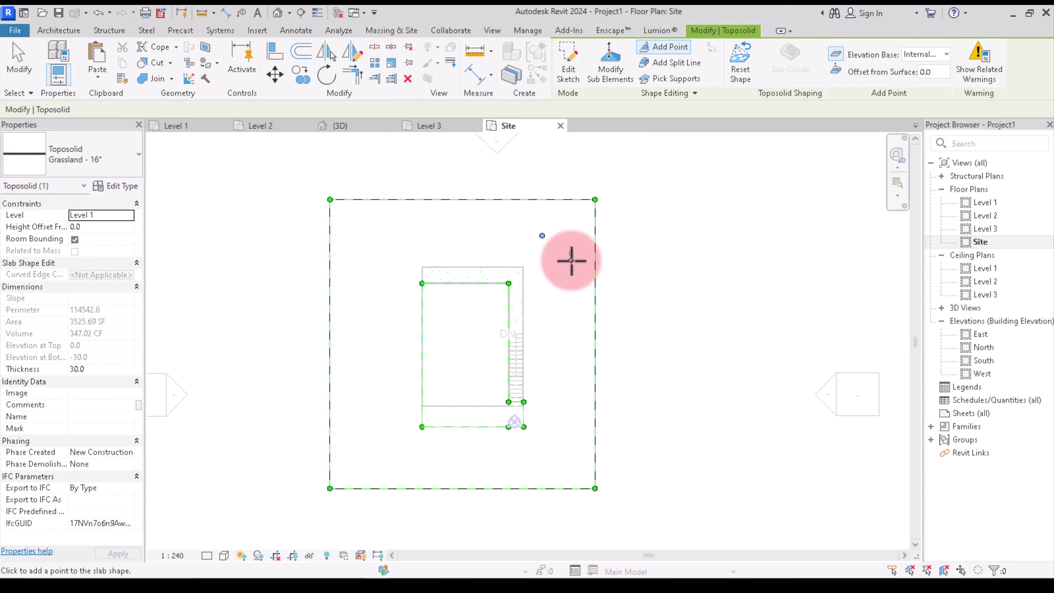
left_click(541, 236)
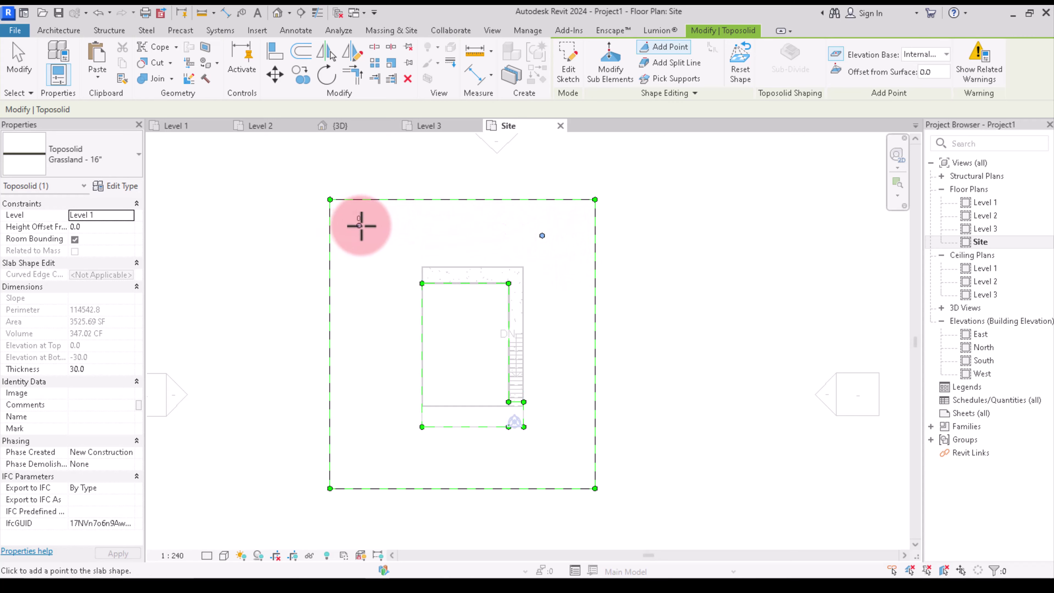
left_click(368, 233)
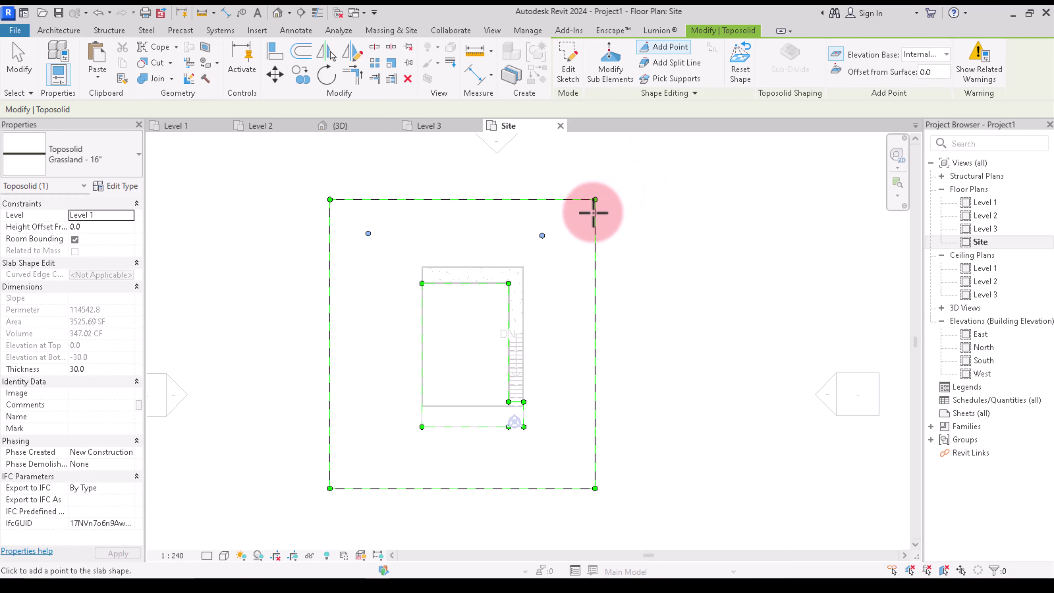
Stop adding points and switch to modifying the toposolid's existing sub-elements
right_click(626, 176)
left_click(554, 231)
scroll(547, 243, "up", 2)
scroll(547, 243, "up", 2)
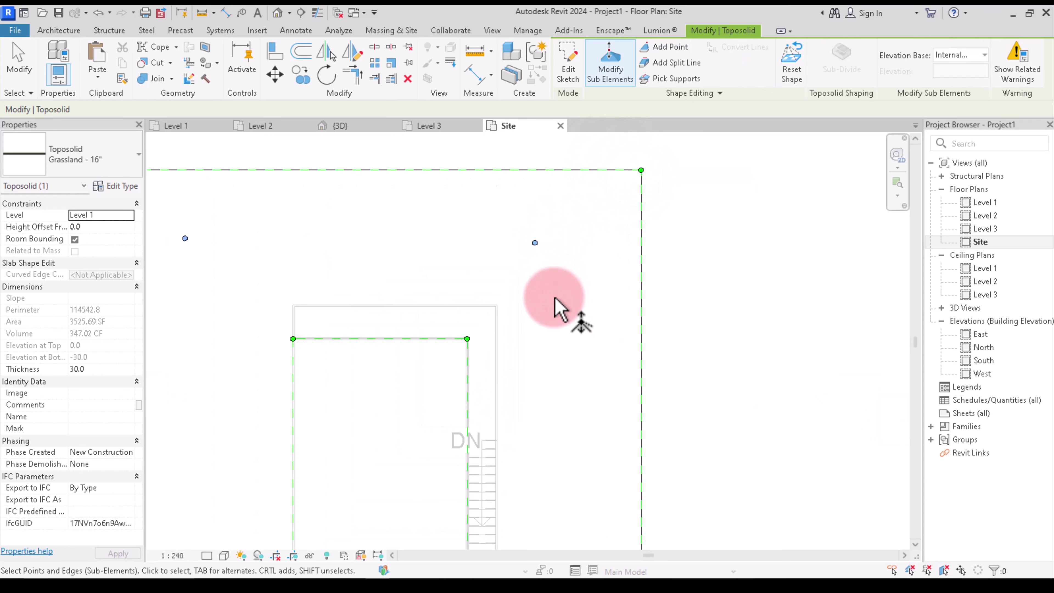
scroll(548, 249, "down", 1)
scroll(550, 262, "up", 3)
scroll(554, 292, "down", 2)
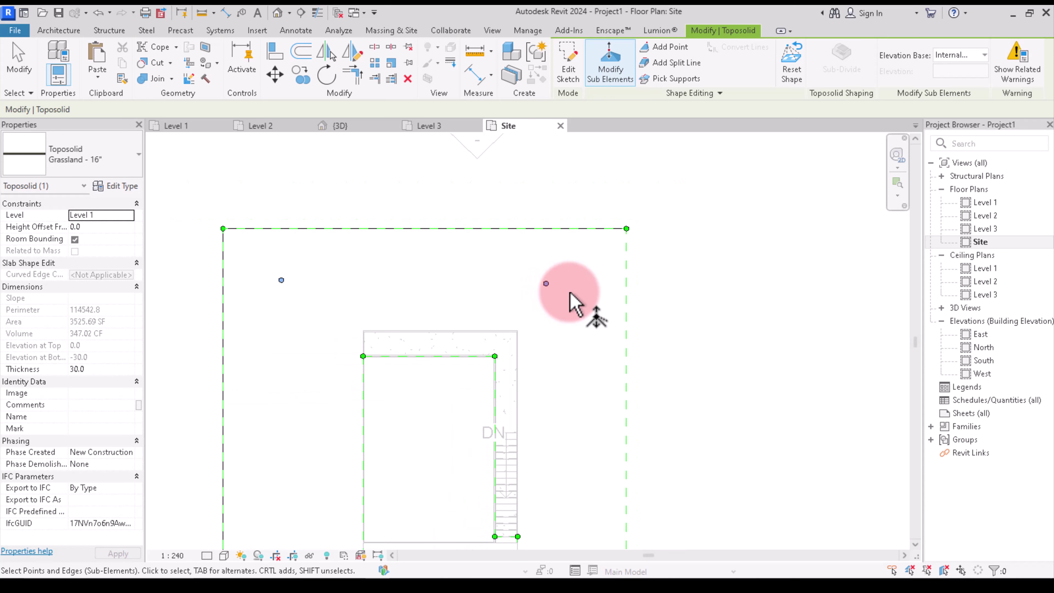
scroll(566, 293, "down", 2)
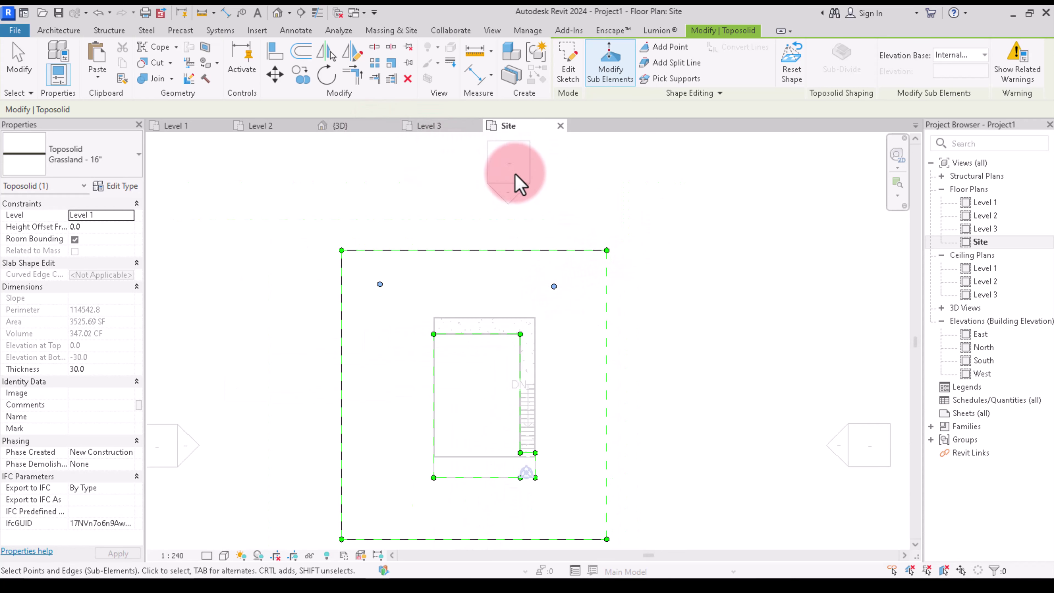
Raise the top-right and top-left corner points to 3000 elevation and view the site in 3D
left_click(606, 250)
type("3000")
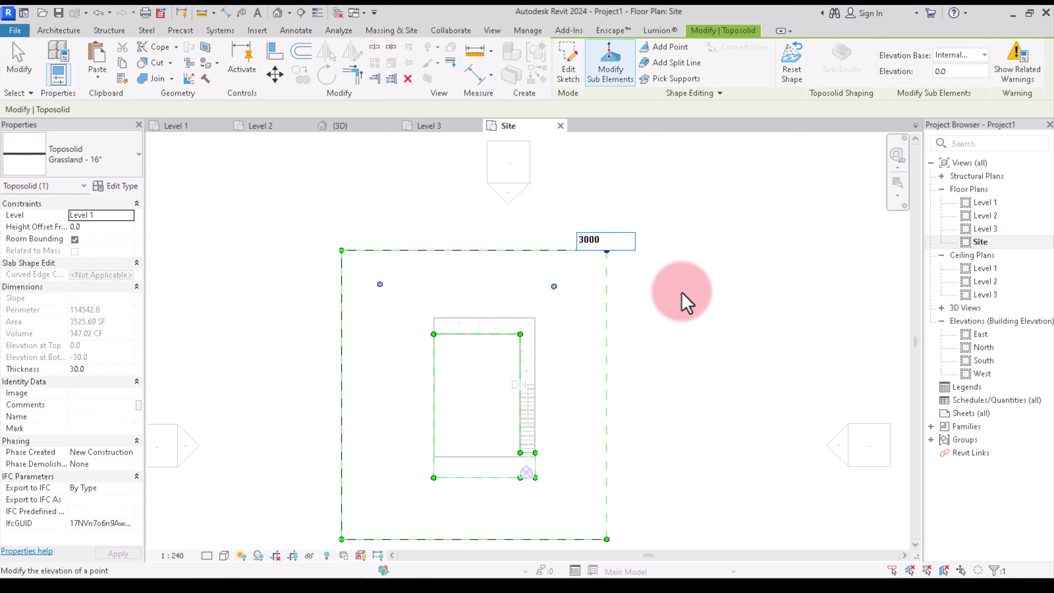
left_click(682, 293)
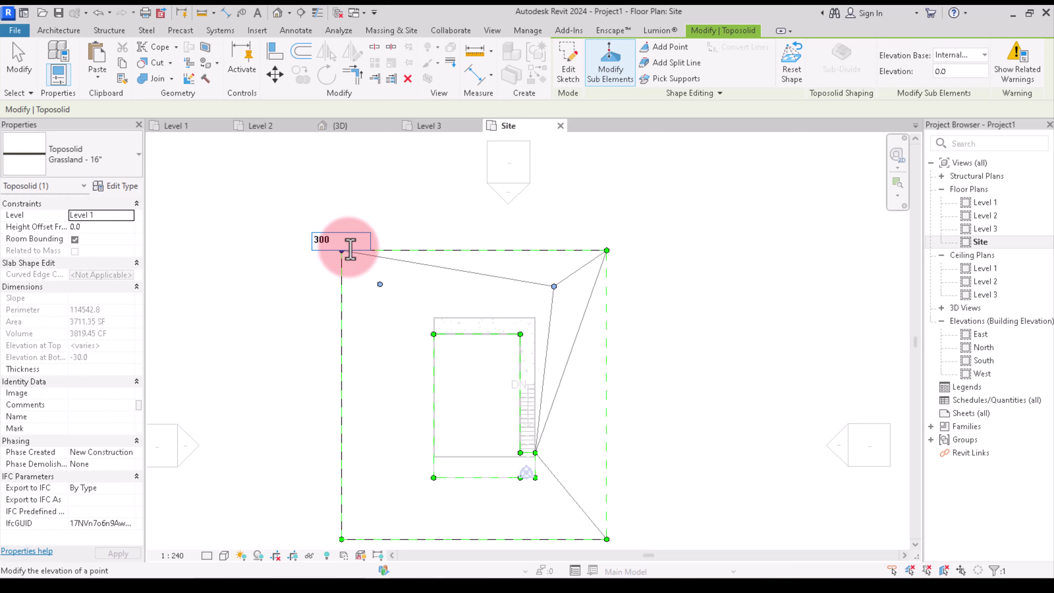
key("Return")
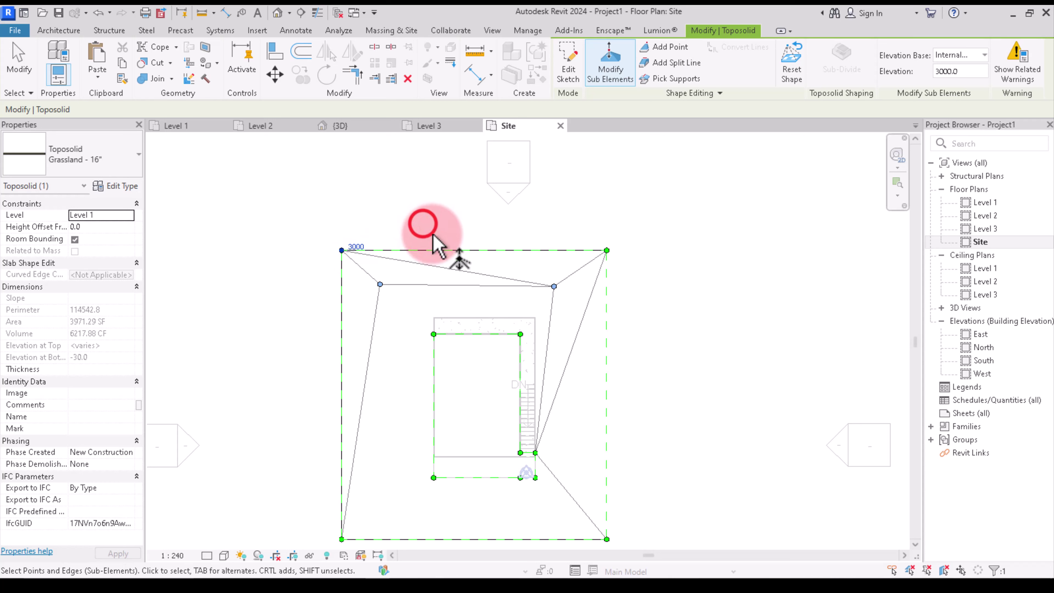
scroll(399, 259, "down", 2)
left_click(348, 129)
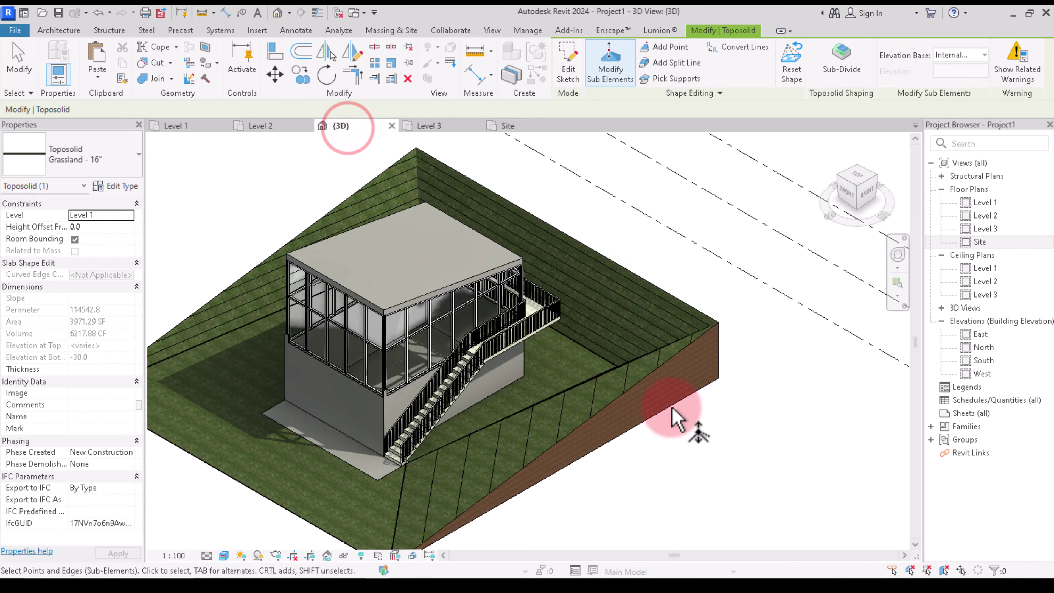
Orbit to the right side and raise a Grassland toposolid shape point to elevation 3000
scroll(682, 416, "down", 2)
scroll(521, 460, "up", 2)
scroll(527, 454, "up", 2)
scroll(548, 444, "up", 1)
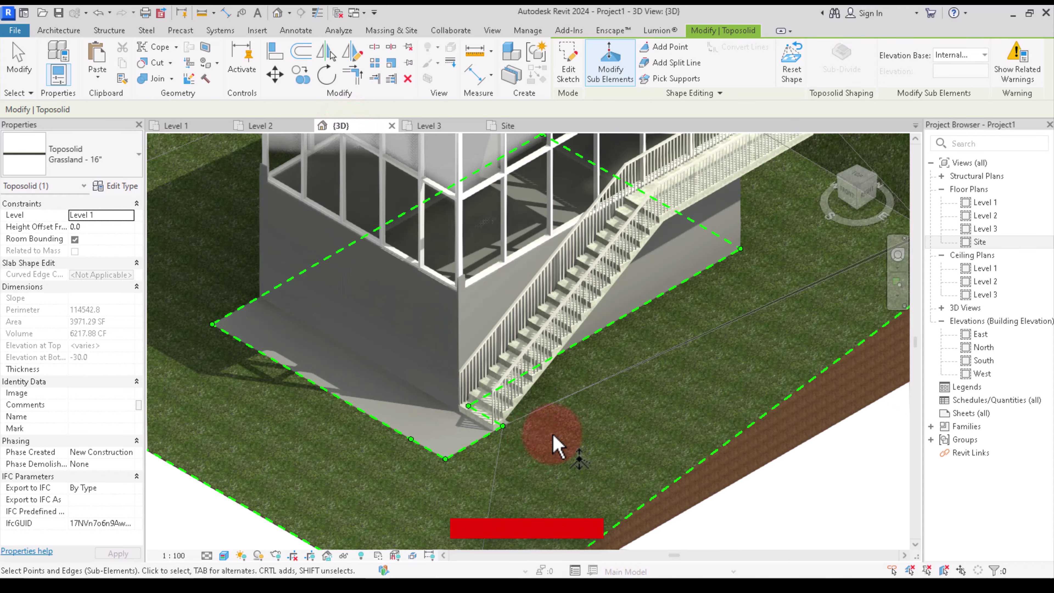
scroll(664, 490, "down", 3)
scroll(673, 497, "up", 1)
scroll(705, 460, "down", 1)
scroll(742, 398, "down", 1)
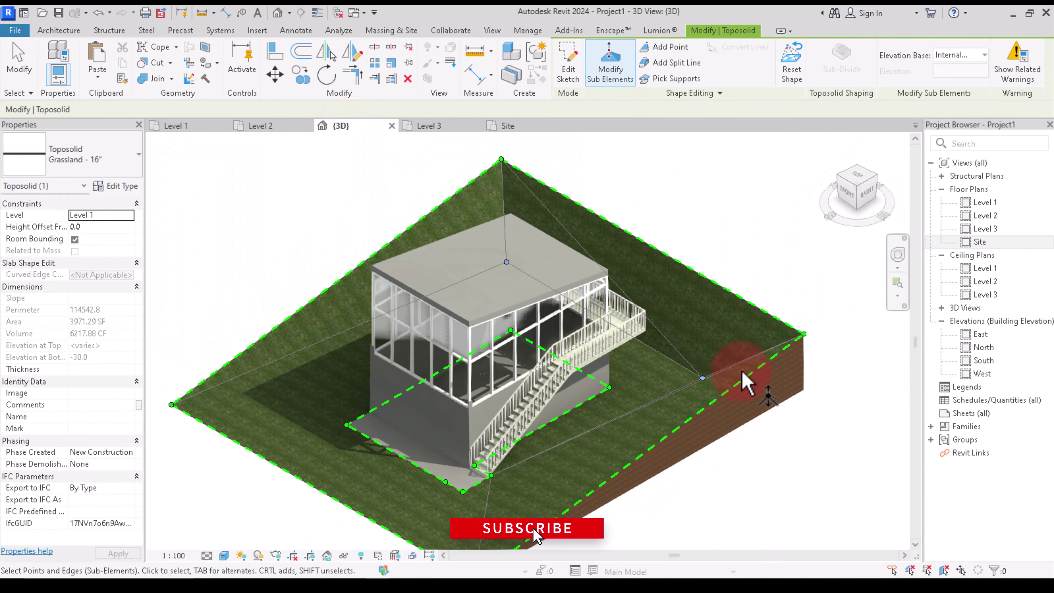
scroll(743, 377, "up", 2)
scroll(684, 374, "down", 2)
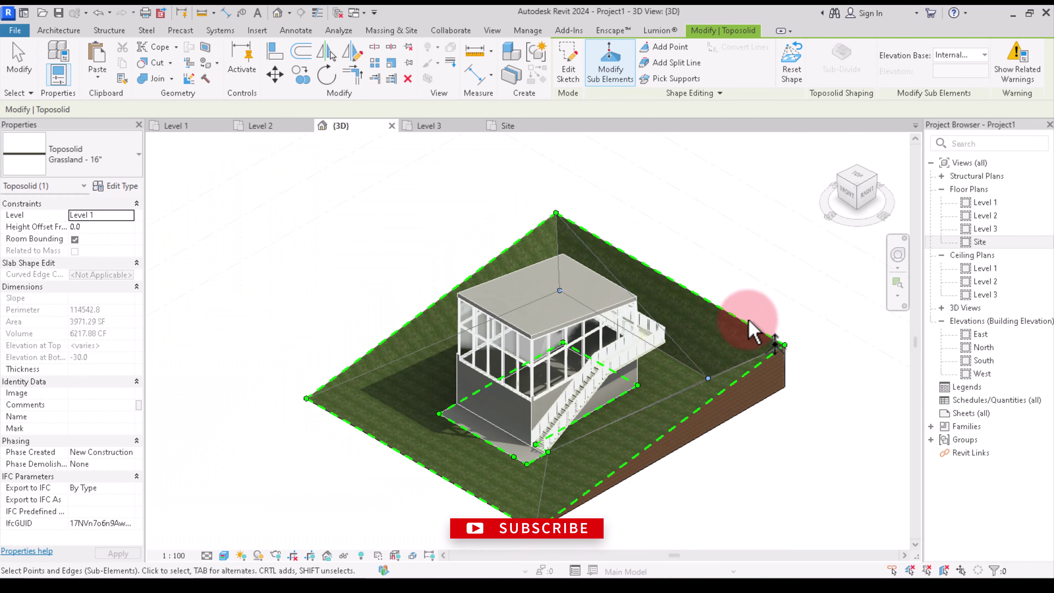
mouse_move(876, 203)
left_mouse_down()
mouse_move(829, 170)
mouse_move(795, 169)
mouse_move(783, 224)
mouse_move(813, 234)
mouse_move(861, 223)
mouse_move(788, 330)
left_mouse_up()
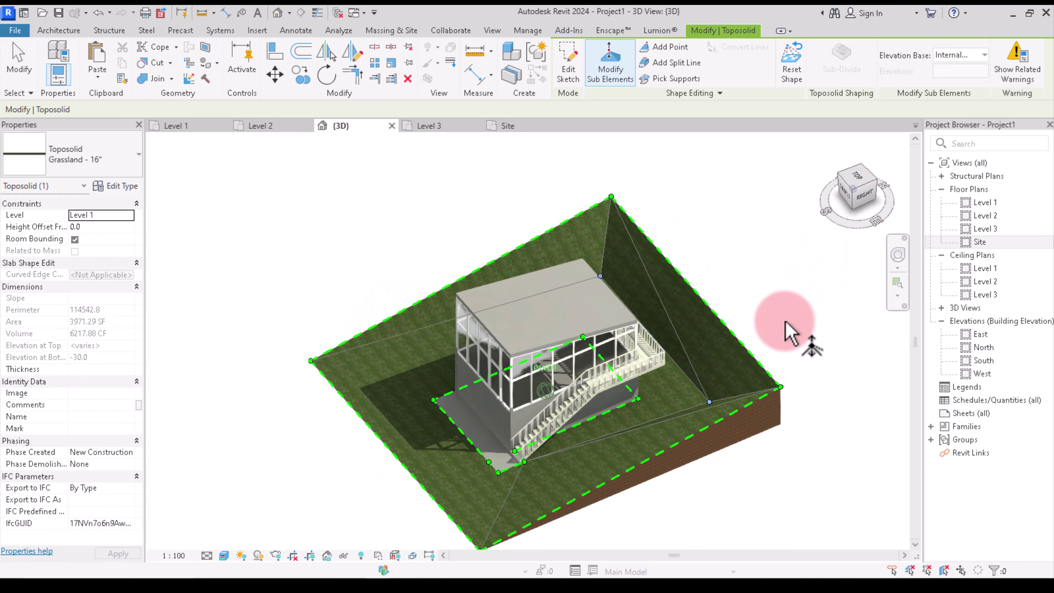
scroll(788, 329, "up", 2)
scroll(706, 419, "up", 3)
left_click(709, 398)
type("3000")
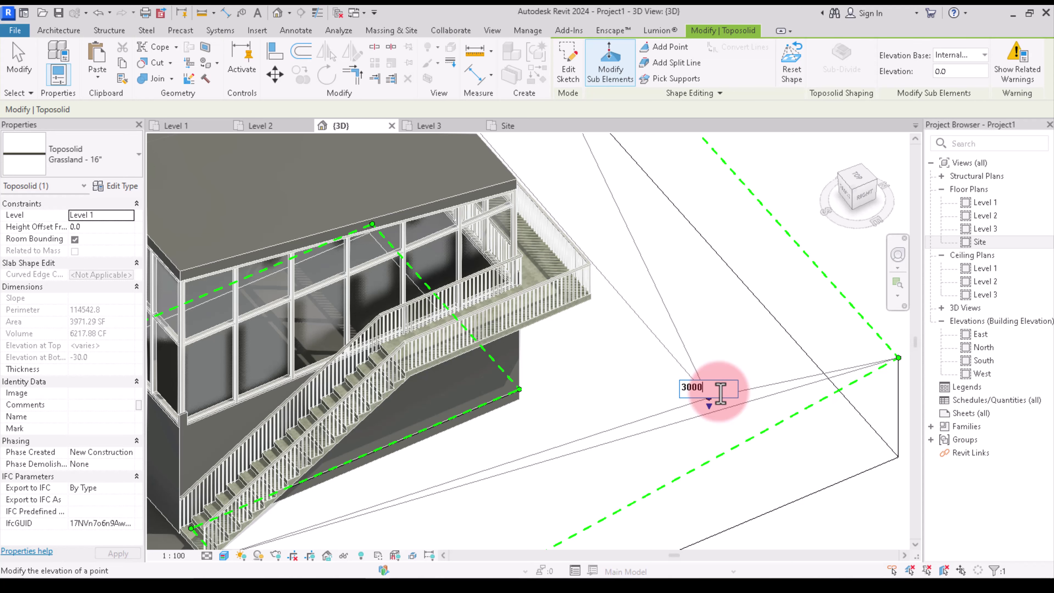
key("Return")
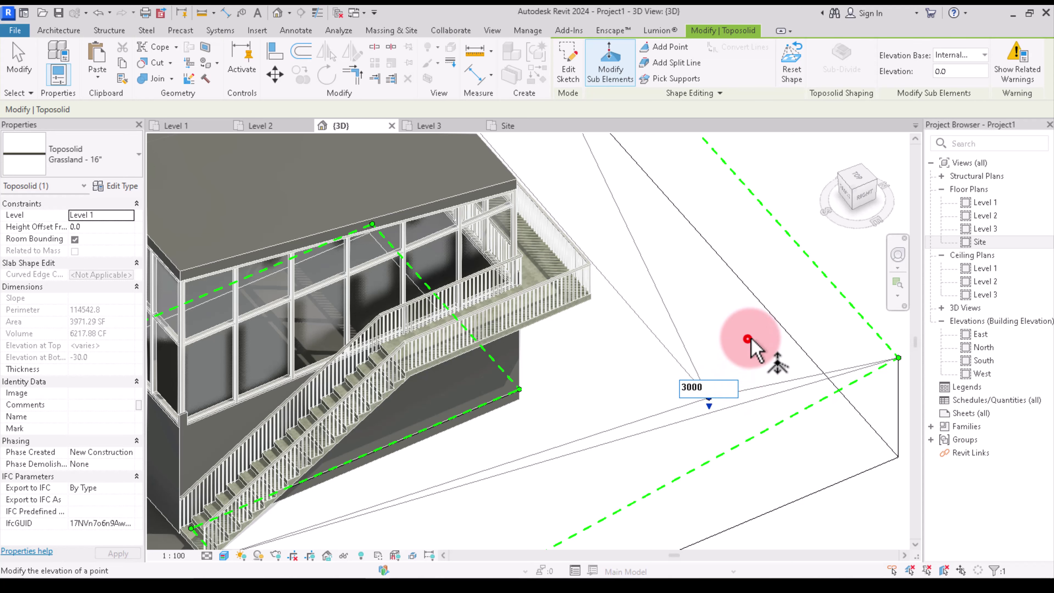
Check the raised terrain from the ViewCube's right face, then return to an angled view
scroll(701, 464, "down", 2)
scroll(689, 393, "down", 3)
scroll(655, 373, "up", 1)
scroll(642, 360, "up", 4)
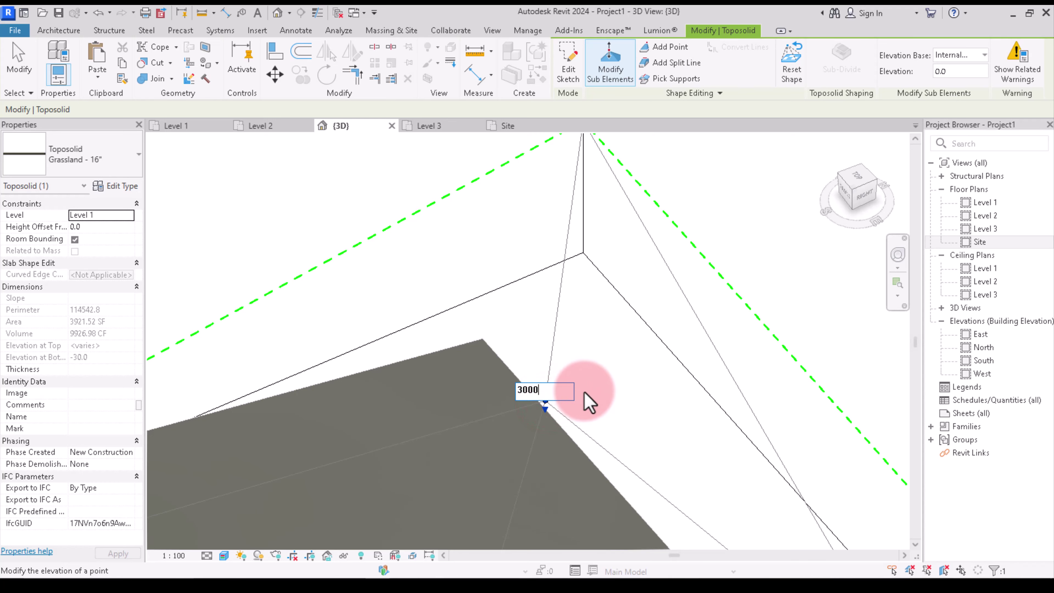
scroll(623, 377, "down", 3)
scroll(616, 365, "down", 3)
left_click_drag(854, 210, 842, 161)
left_click(722, 266)
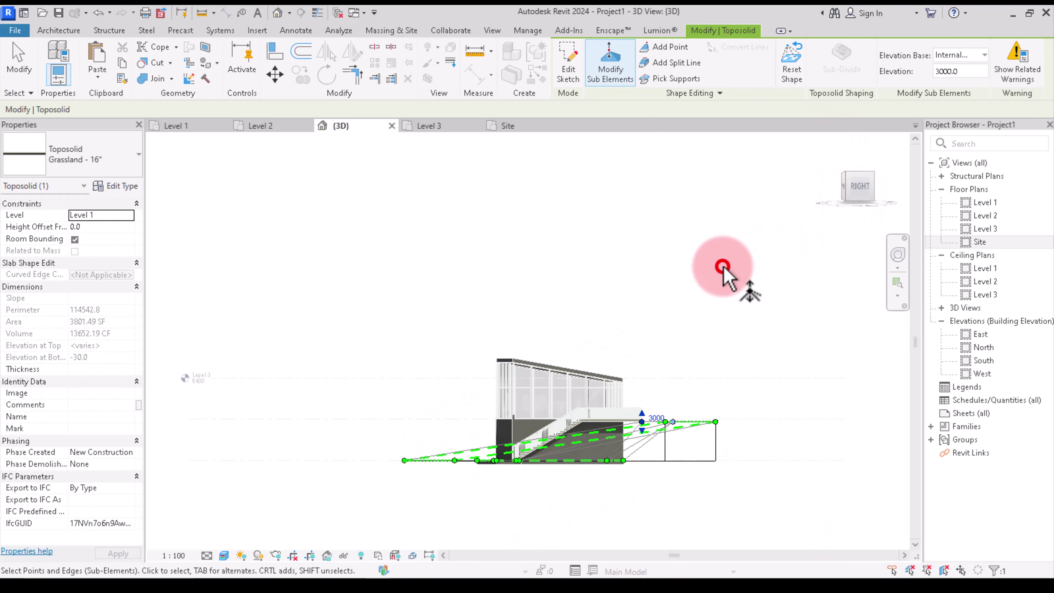
left_click(863, 189)
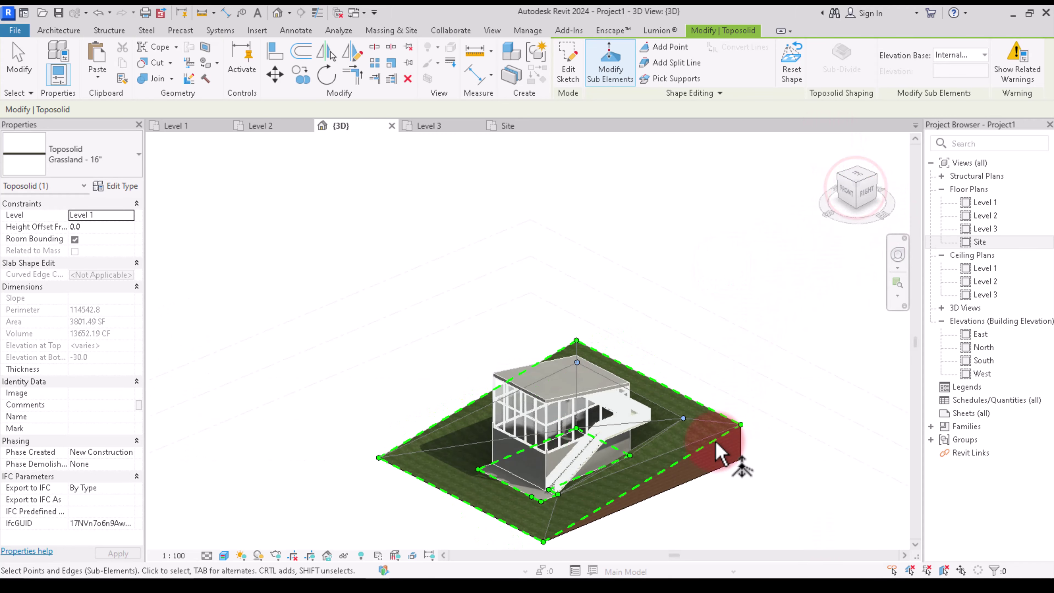
Review the sloped site in 3D, then look at the Level 1 floor plan
scroll(614, 456, "up", 3)
scroll(694, 423, "up", 2)
scroll(541, 501, "down", 4)
scroll(699, 381, "up", 3)
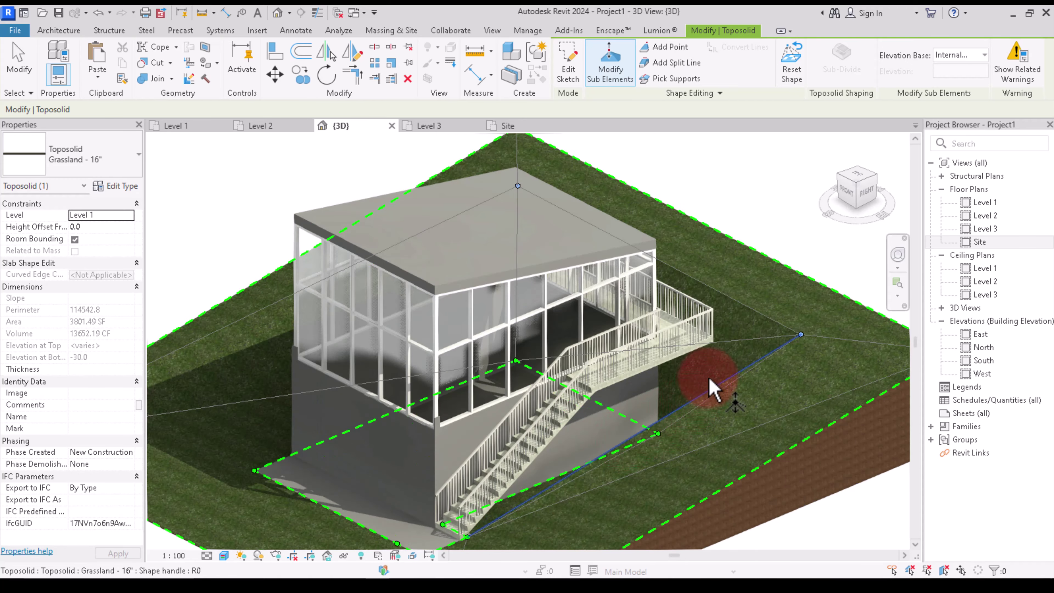
scroll(735, 353, "up", 1)
scroll(565, 477, "down", 1)
scroll(499, 436, "down", 1)
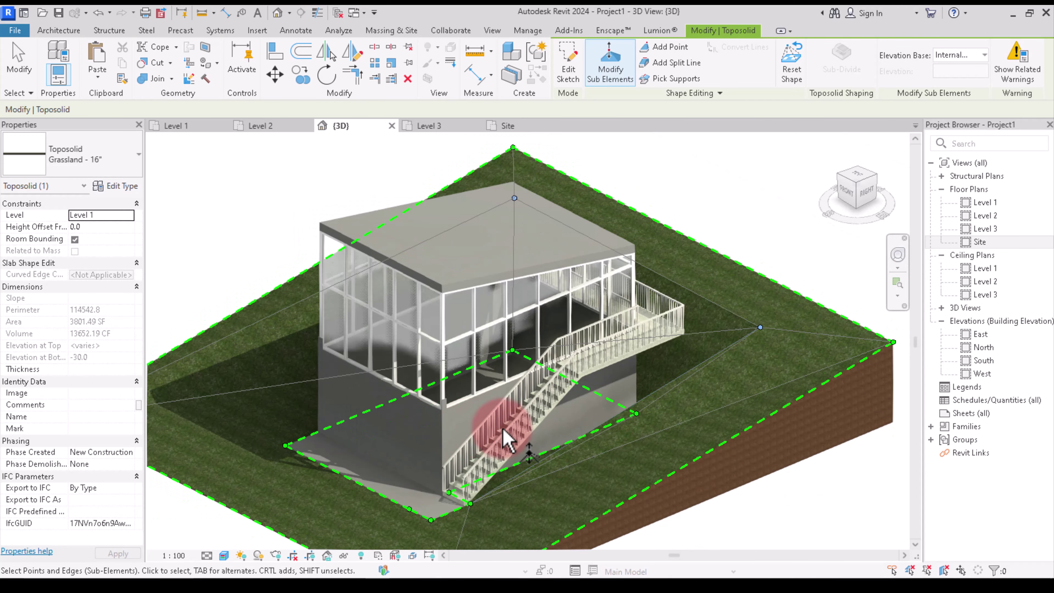
scroll(305, 434, "down", 2)
scroll(430, 419, "up", 2)
scroll(635, 405, "up", 1)
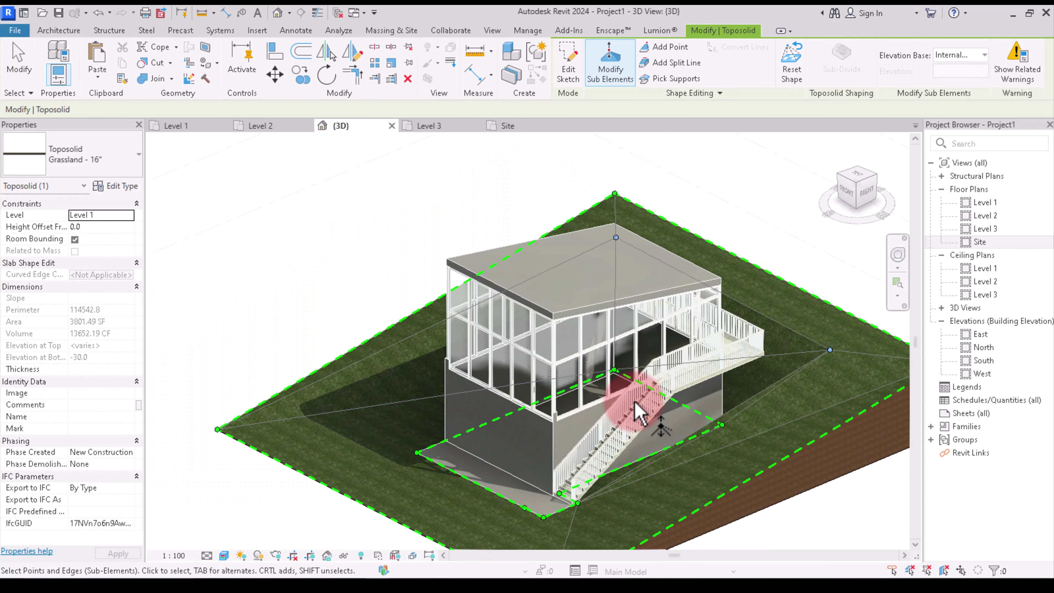
scroll(419, 494, "down", 1)
scroll(431, 465, "down", 1)
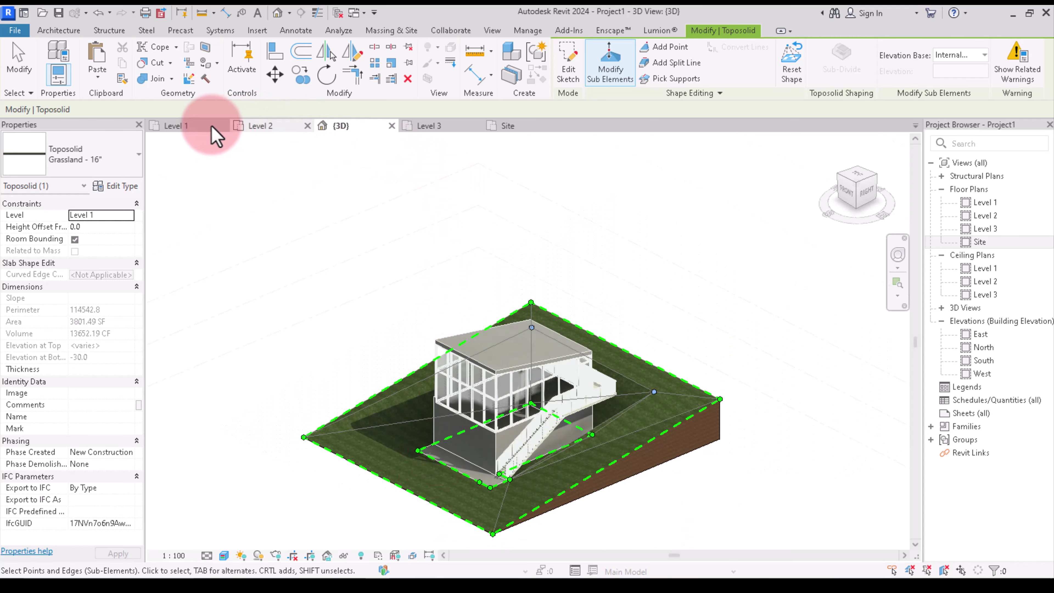
left_click(198, 128)
scroll(581, 291, "up", 2)
scroll(581, 336, "up", 3)
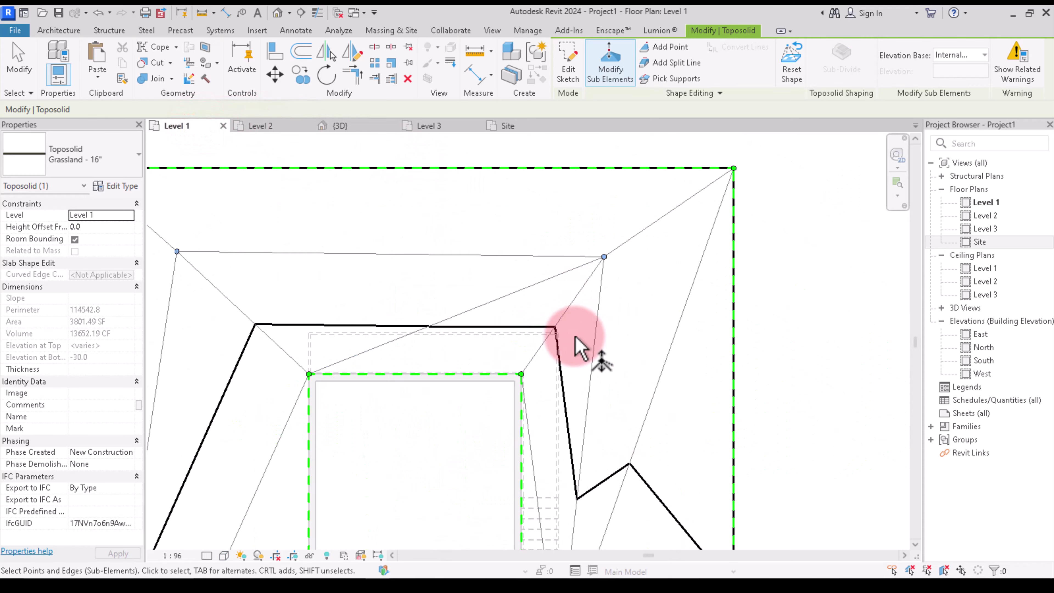
scroll(506, 353, "down", 3)
Return to the {3D} view and deselect the toposolid to end shape editing
left_click(348, 129)
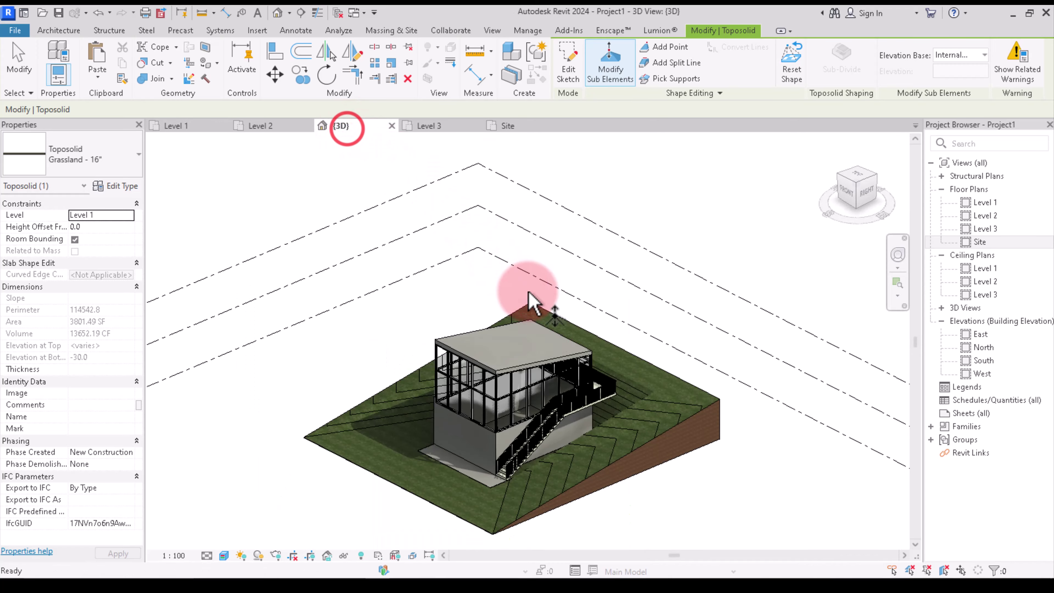
scroll(631, 373, "up", 1)
scroll(618, 249, "up", 2)
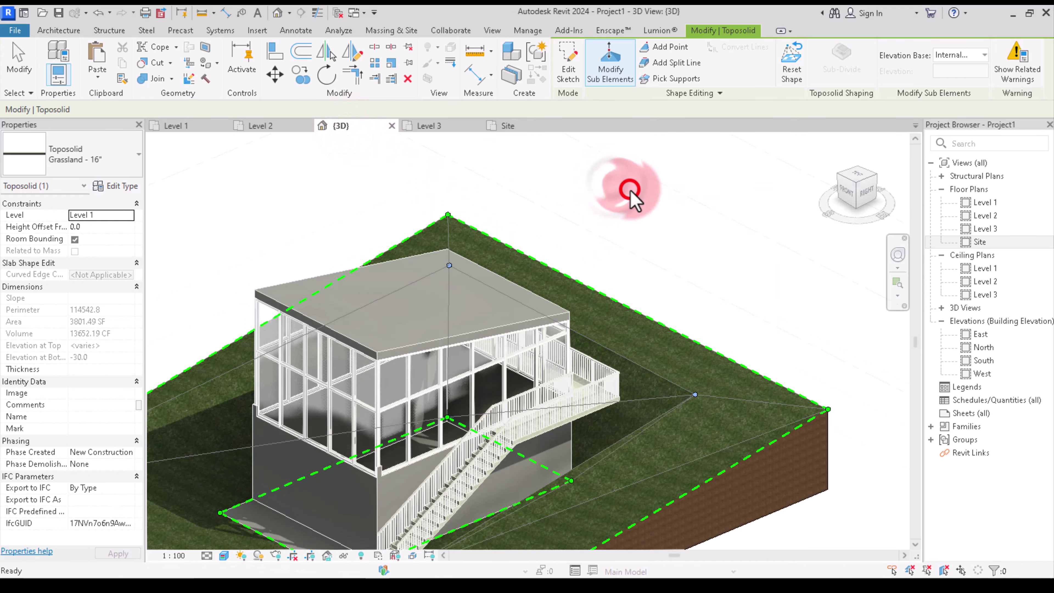
left_click(626, 192)
scroll(515, 433, "up", 2)
scroll(536, 418, "up", 2)
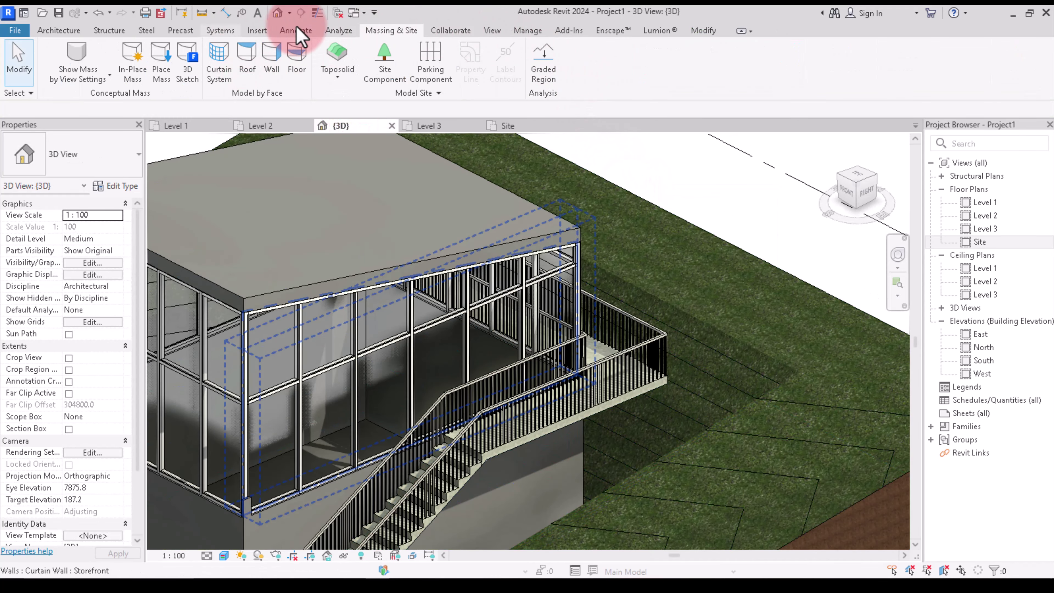
Start placing spot elevations on the model from the Annotate tools
left_click(295, 29)
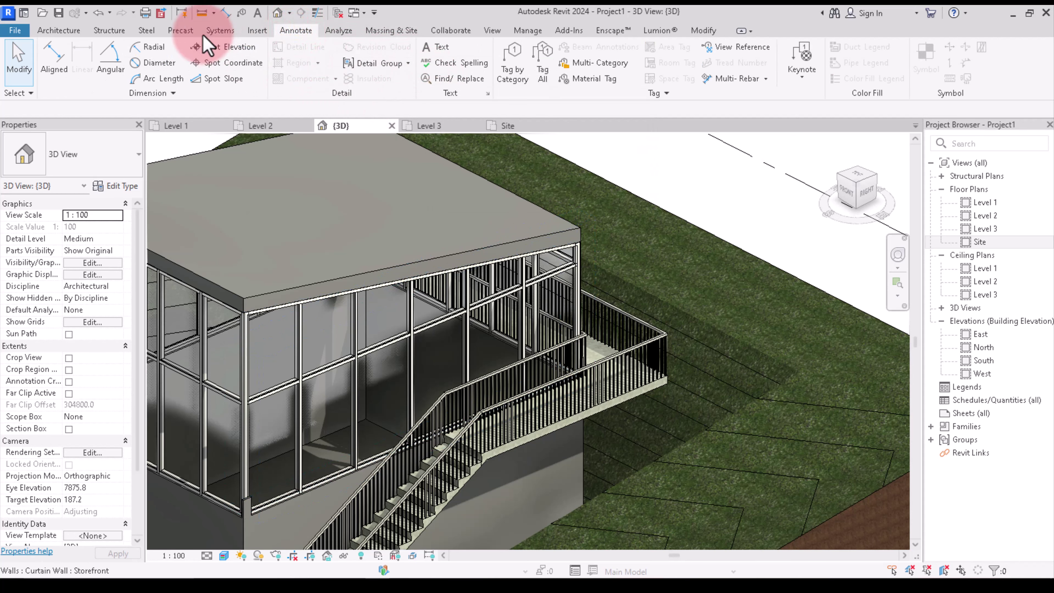
left_click(227, 51)
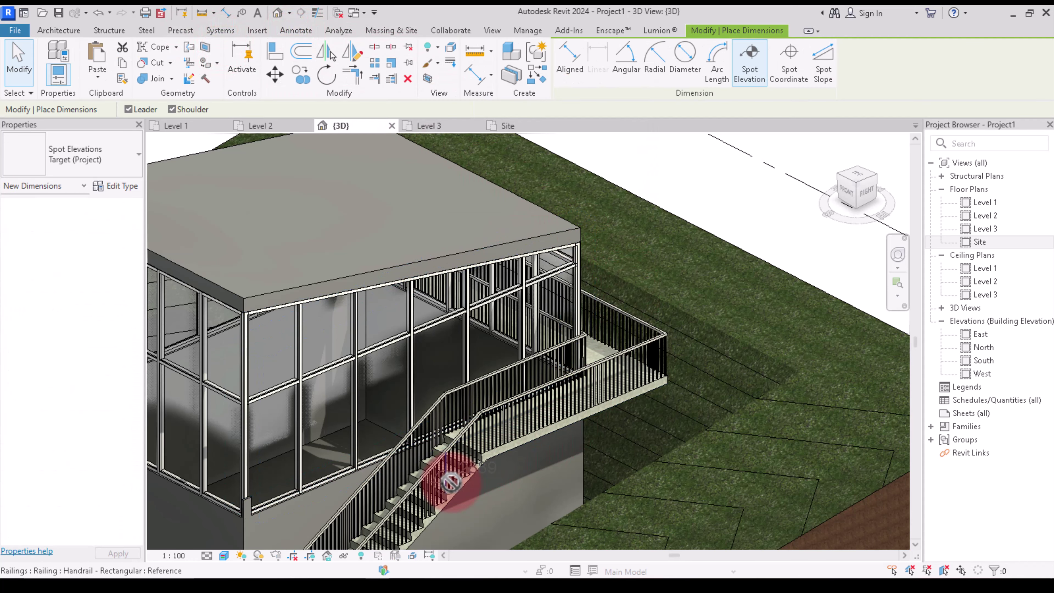
scroll(511, 455, "up", 5)
scroll(512, 454, "up", 3)
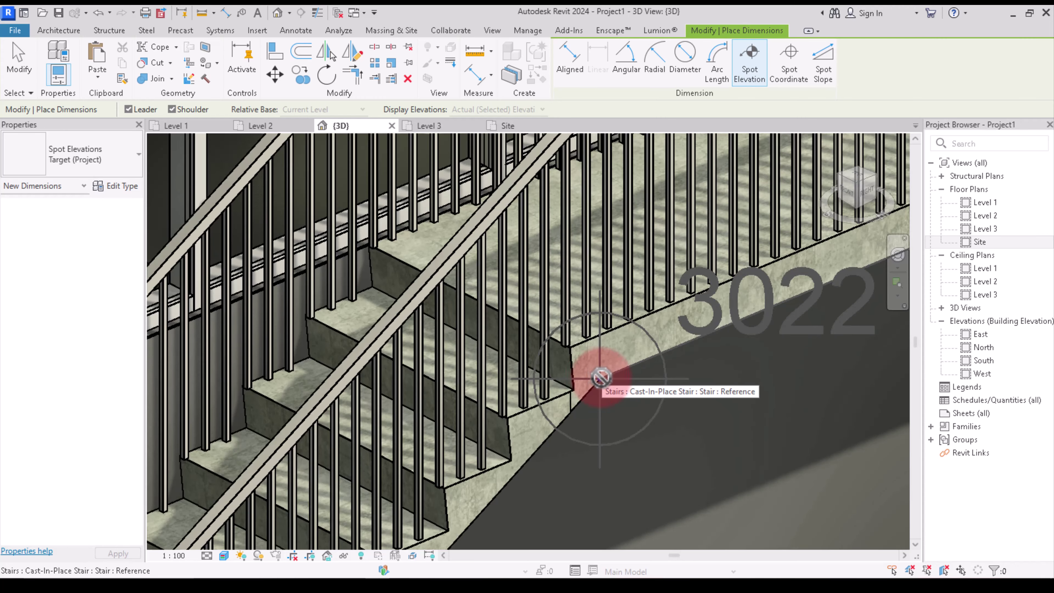
scroll(602, 378, "down", 5)
scroll(602, 377, "down", 3)
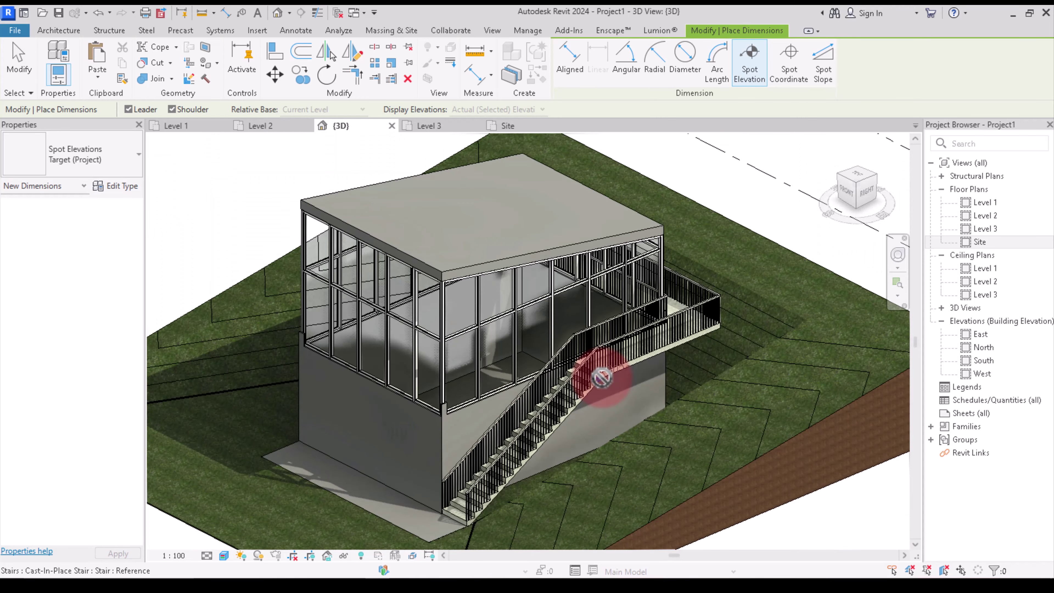
scroll(693, 235, "down", 3)
scroll(701, 213, "down", 2)
Cancel Spot Elevation and switch to the Level 1 floor plan
right_click(701, 212)
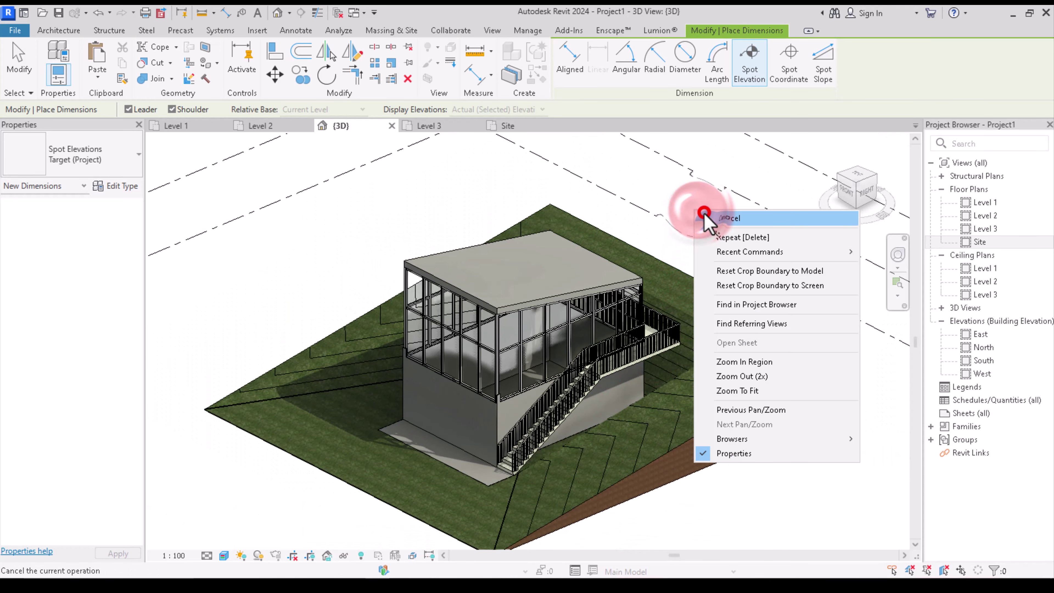
left_click(708, 216)
left_click(488, 133)
mouse_move(428, 125)
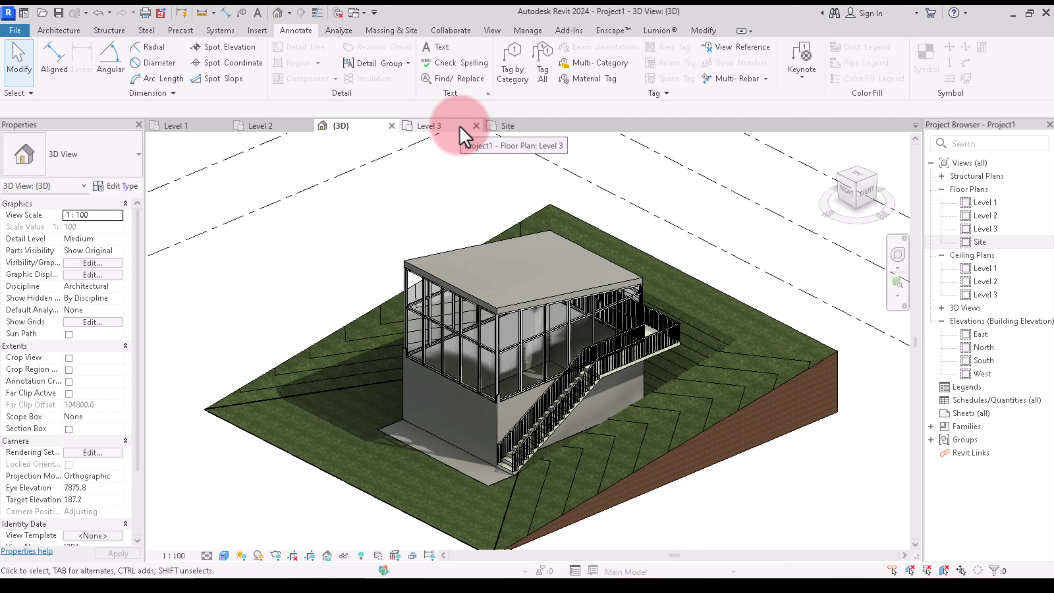
left_click(187, 129)
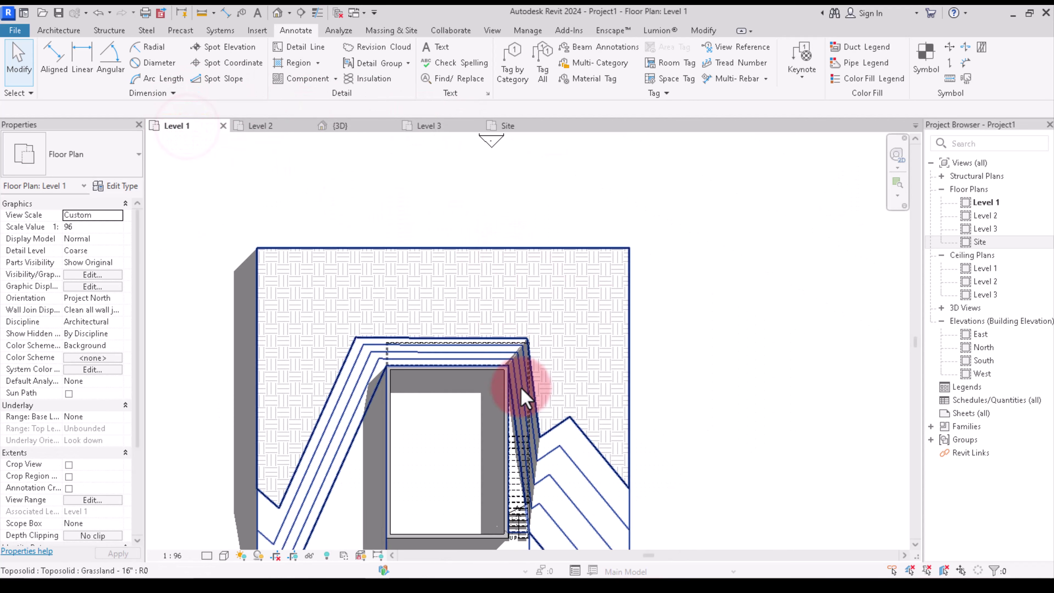
scroll(525, 398, "up", 3)
scroll(525, 394, "down", 2)
Open the Site plan and select the Grassland toposolid
scroll(526, 388, "down", 2)
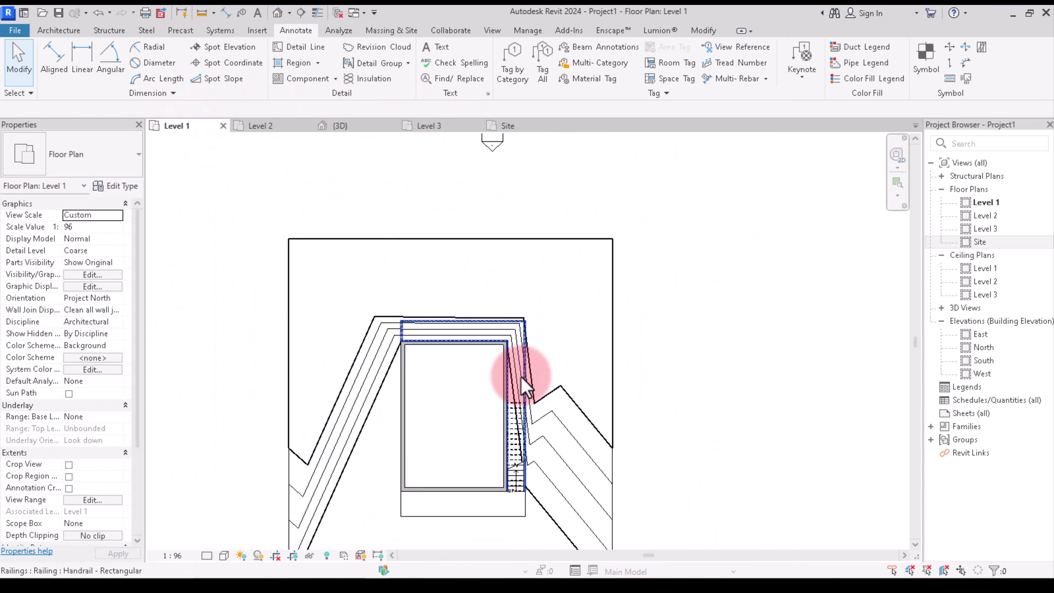
scroll(524, 386, "up", 1)
left_click(506, 127)
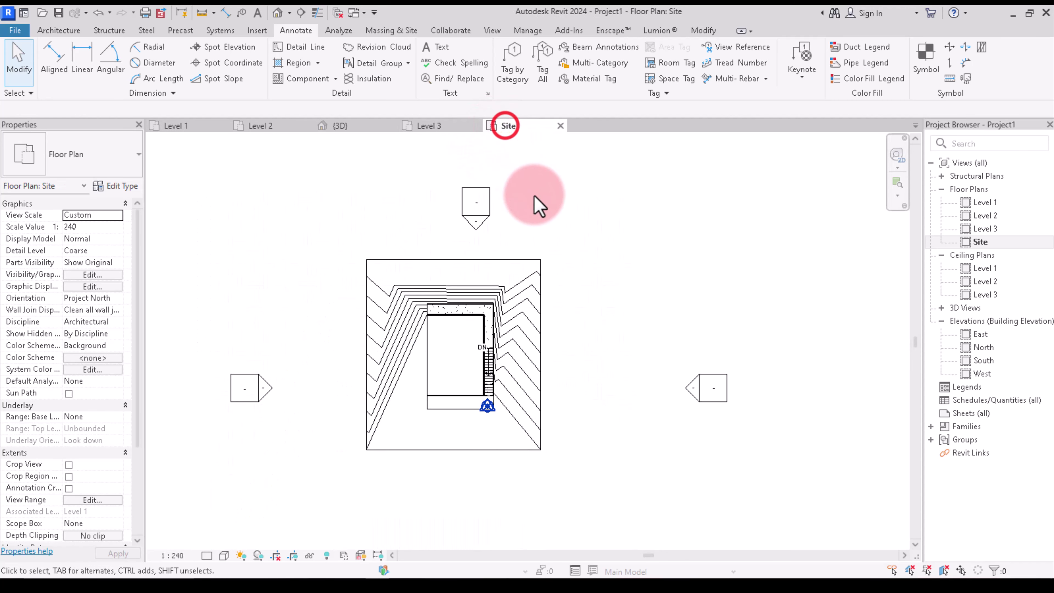
scroll(487, 317, "up", 1)
scroll(456, 423, "up", 2)
scroll(502, 474, "up", 1)
scroll(494, 439, "up", 2)
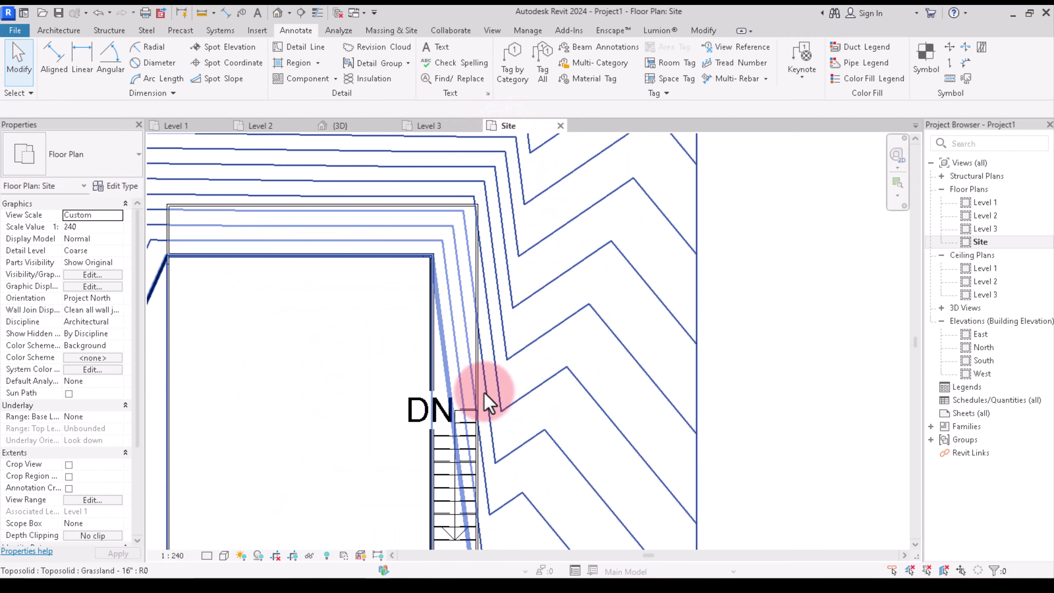
scroll(487, 403, "up", 2)
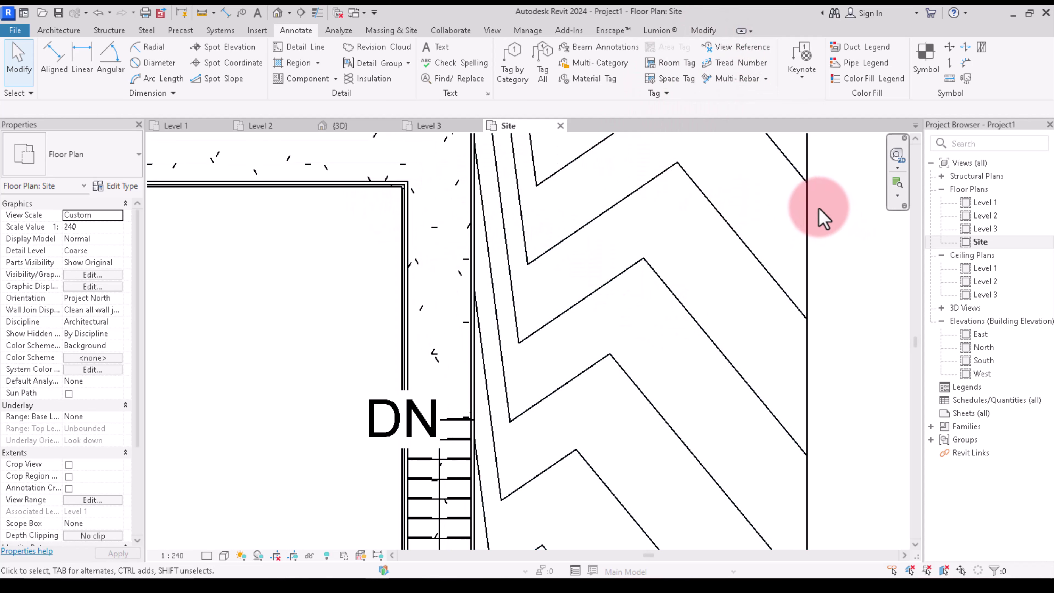
left_click(806, 199)
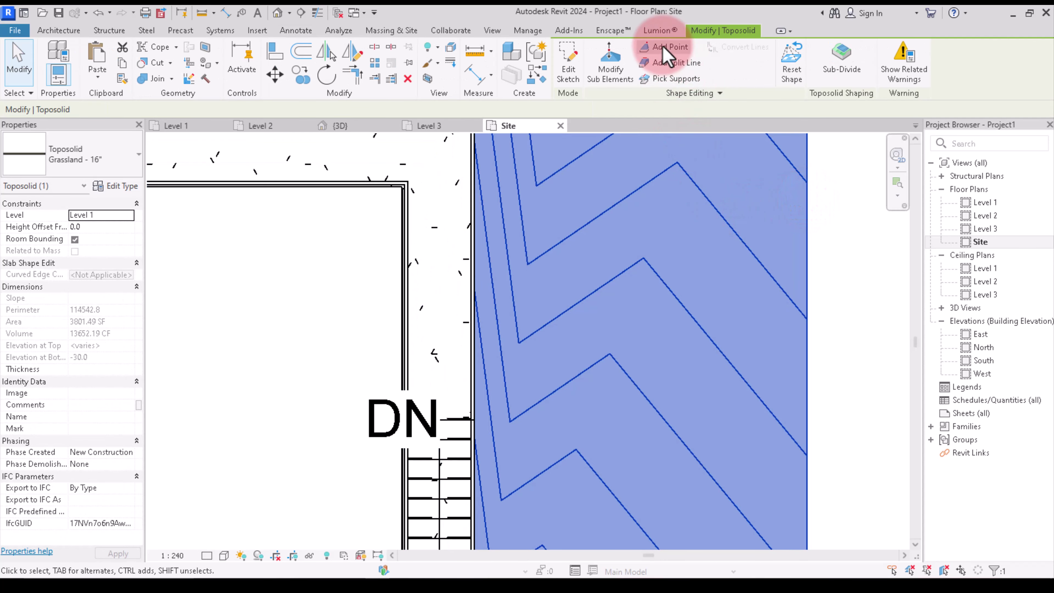
Add toposolid points at the stair corner, along the stair edge and at the house corner
left_click(663, 47)
scroll(513, 337, "down", 2)
scroll(496, 377, "up", 3)
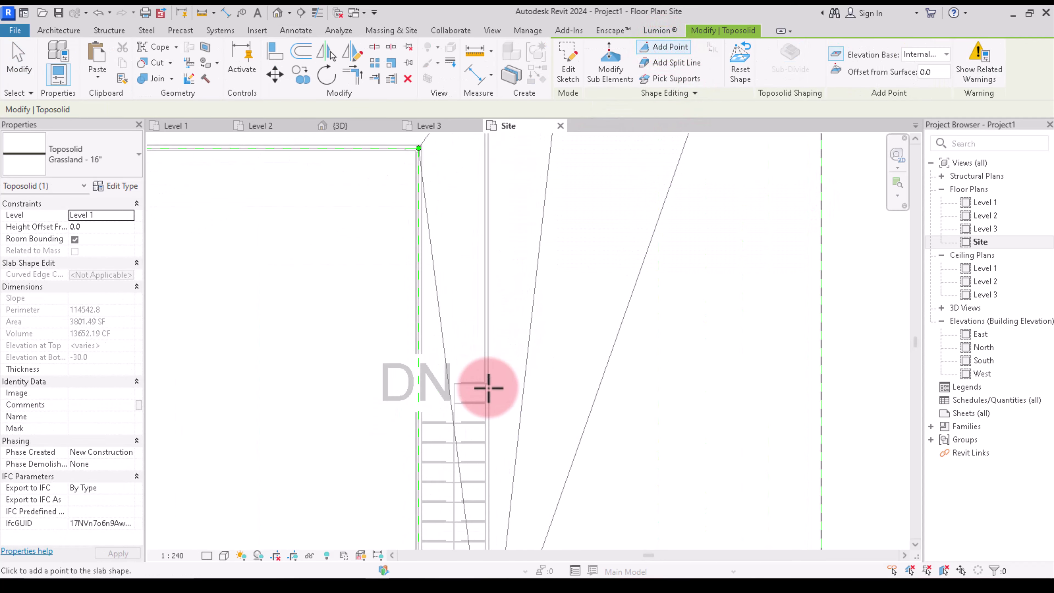
scroll(482, 384, "up", 3)
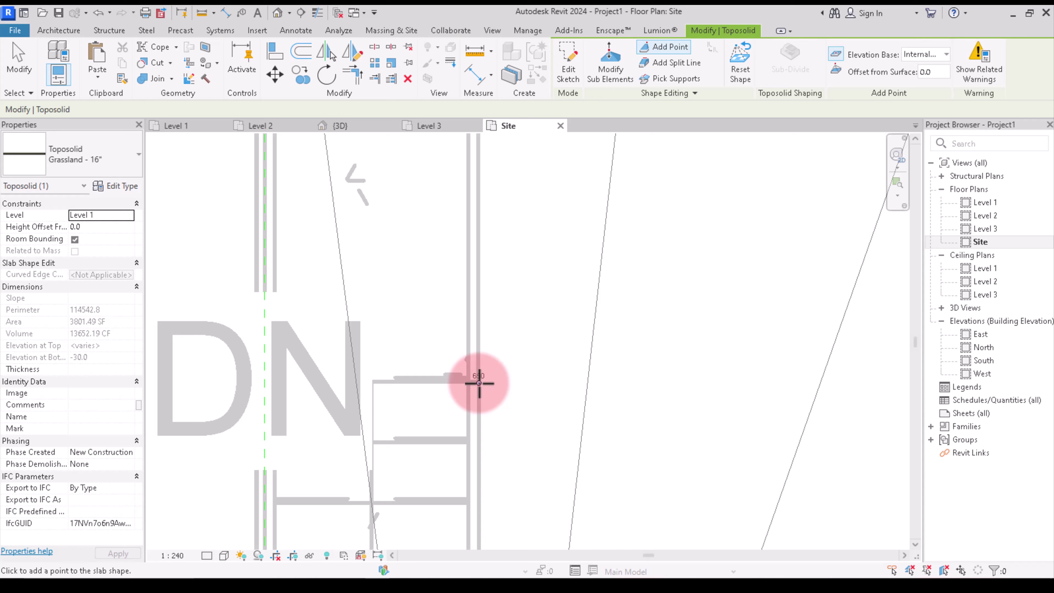
left_click(479, 382)
scroll(508, 393, "down", 2)
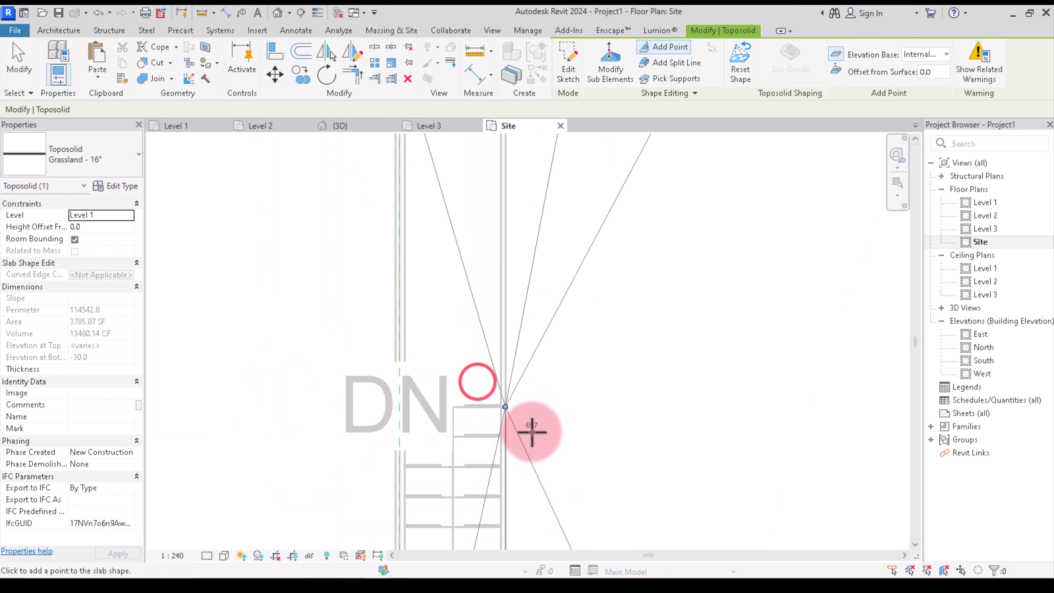
scroll(531, 431, "down", 2)
scroll(532, 428, "down", 2)
scroll(527, 318, "up", 2)
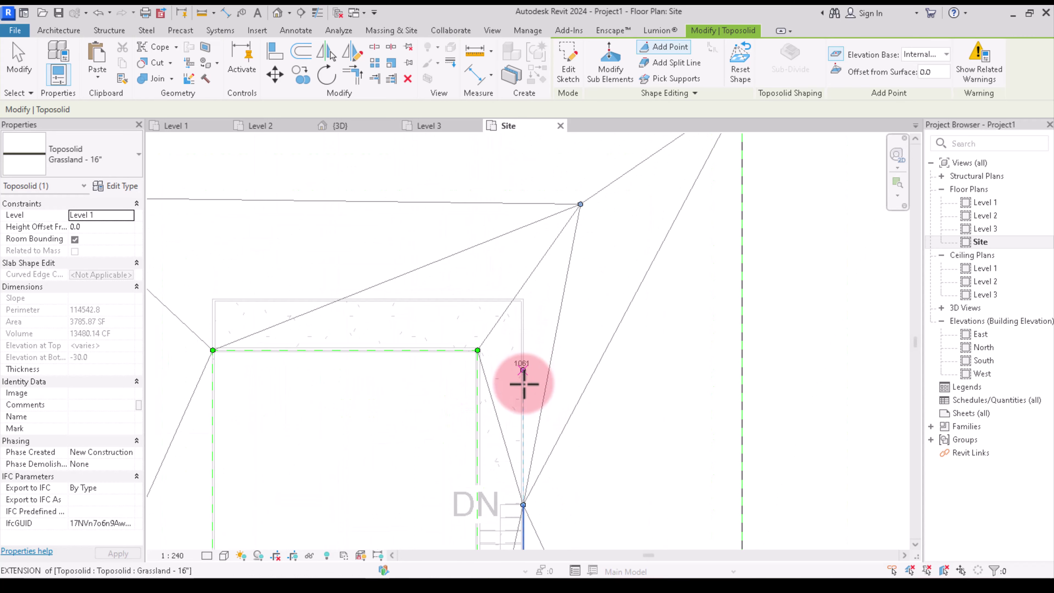
left_click(523, 428)
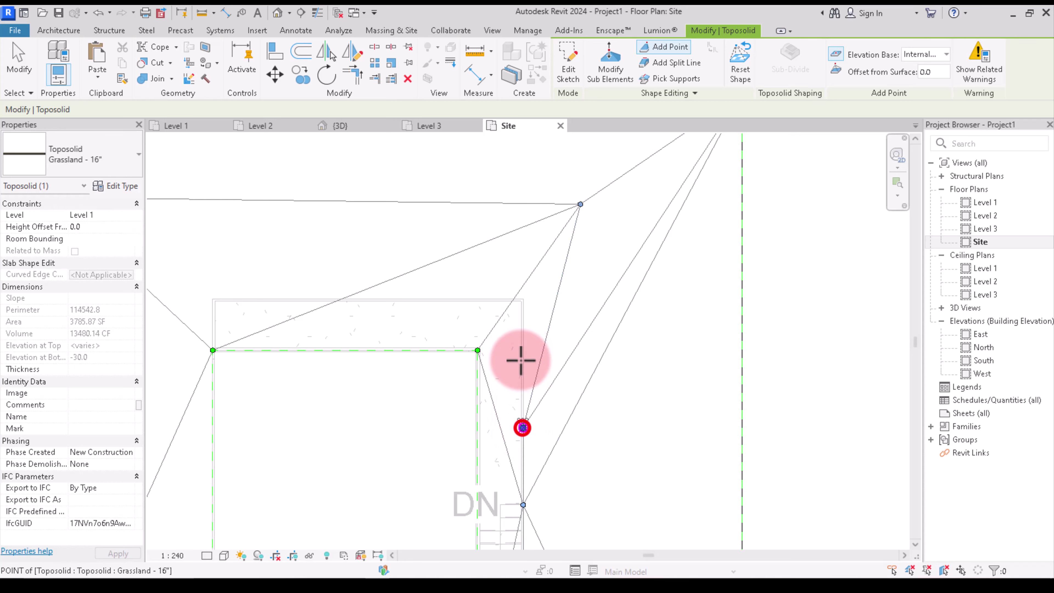
left_click(522, 347)
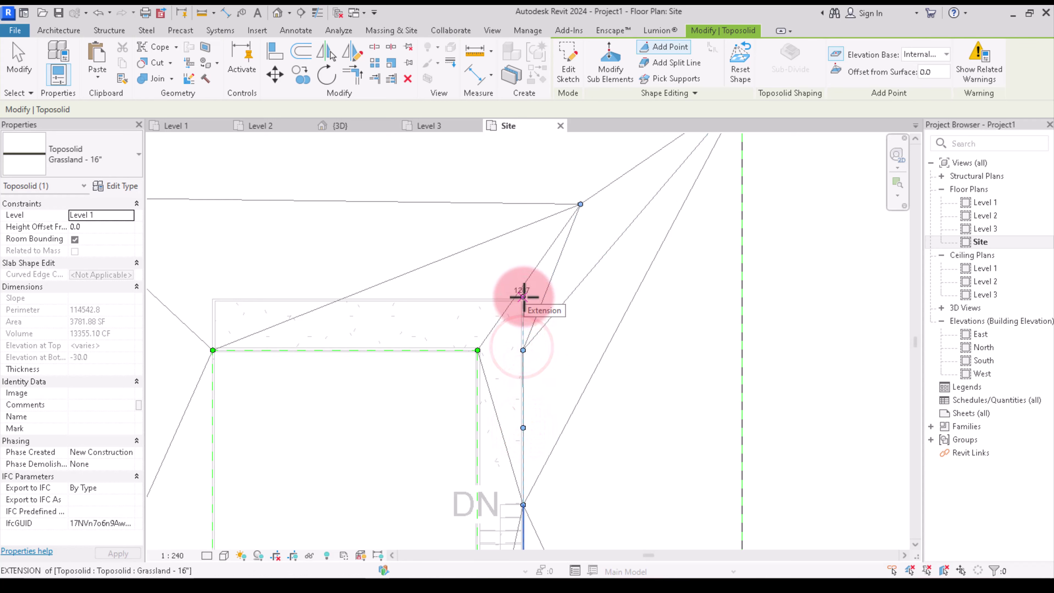
left_click(523, 296)
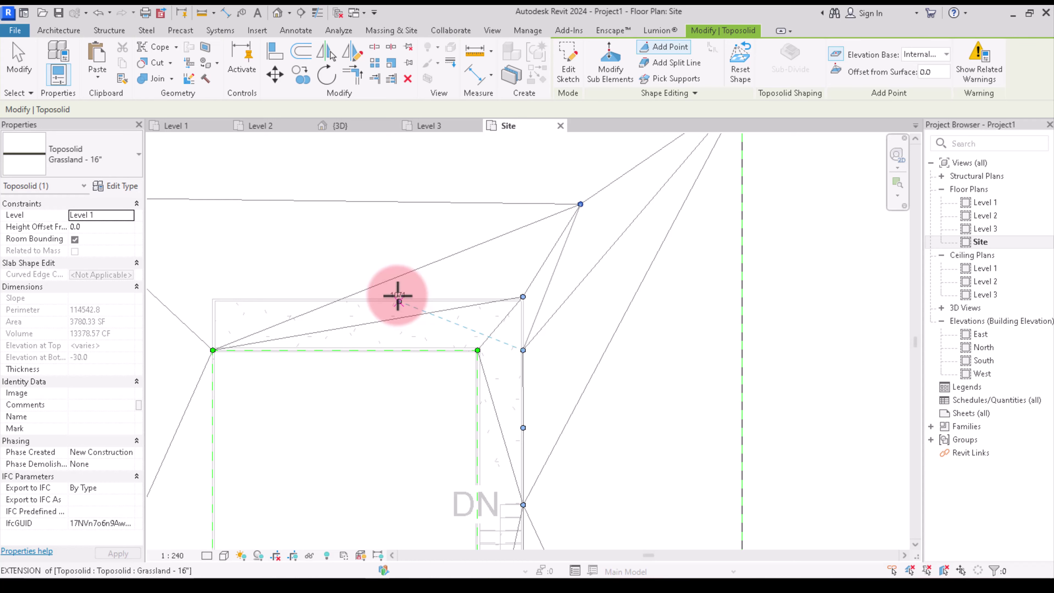
Add three more points along the back wall to its far corner, then finish adding points
scroll(398, 296, "up", 5)
left_click(398, 307)
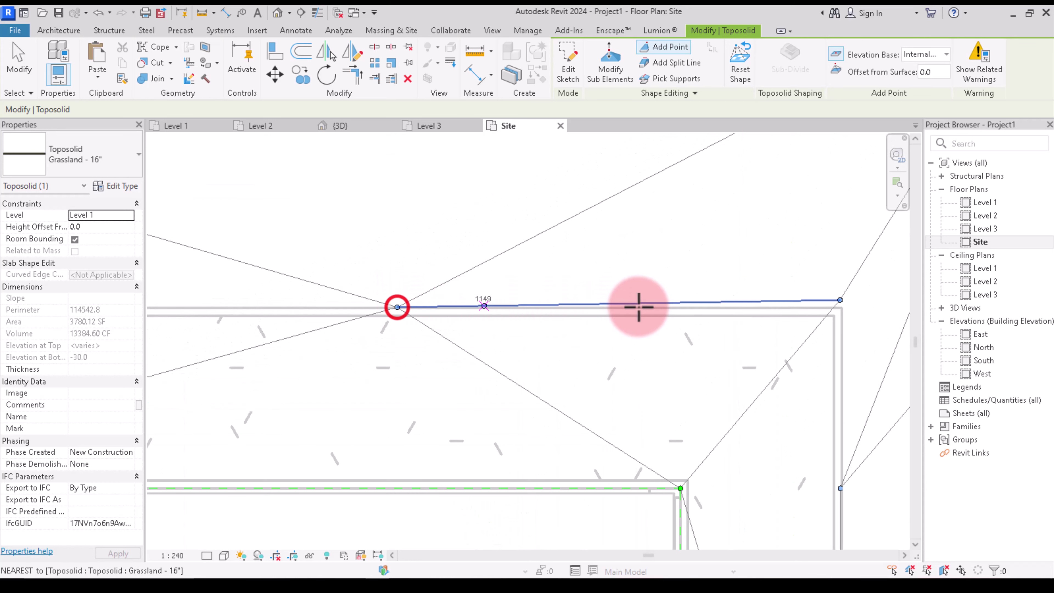
scroll(638, 301, "down", 3)
scroll(388, 296, "up", 1)
scroll(482, 312, "down", 3)
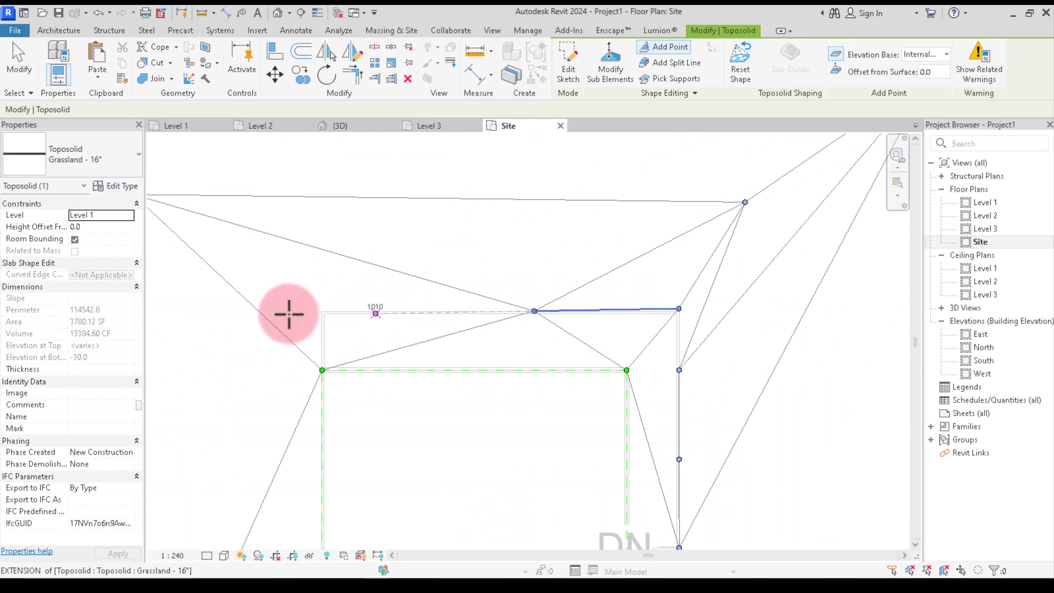
scroll(304, 309, "up", 3)
left_click(349, 308)
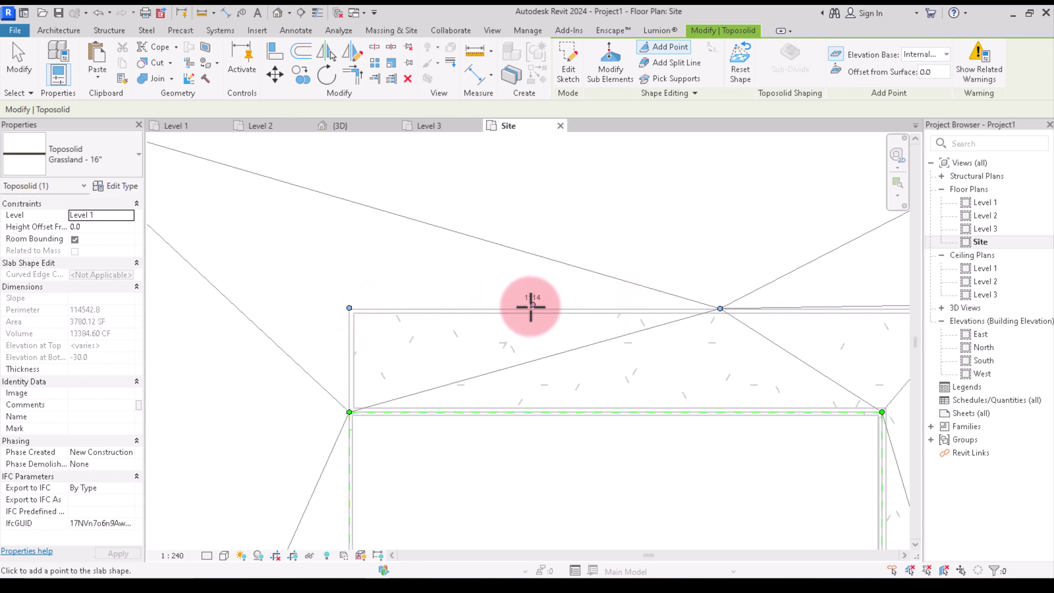
scroll(528, 308, "up", 2)
scroll(528, 309, "up", 1)
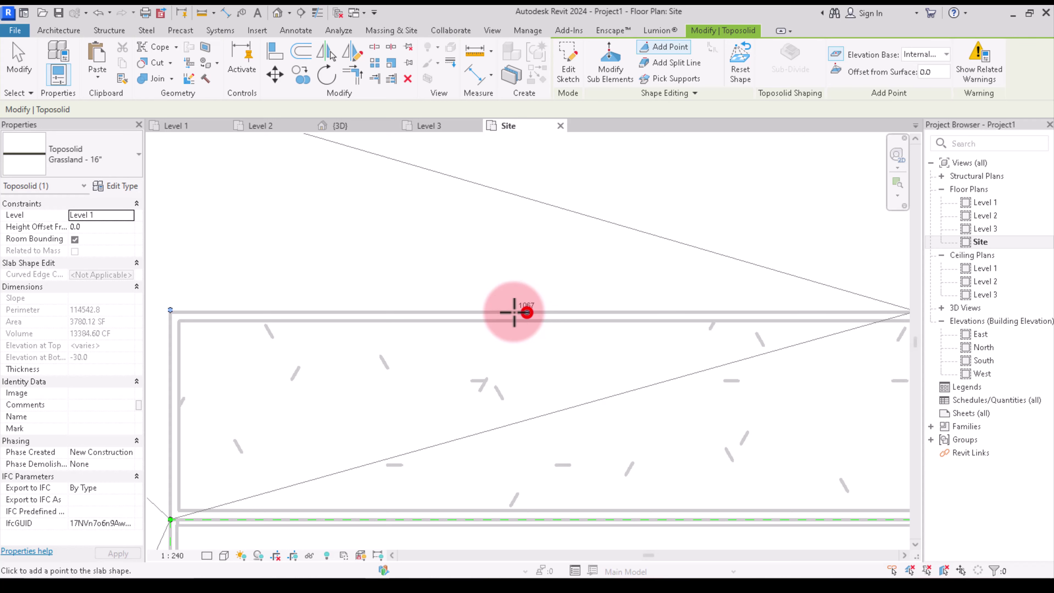
left_click(526, 312)
scroll(470, 308, "down", 2)
scroll(664, 292, "up", 2)
scroll(575, 276, "up", 1)
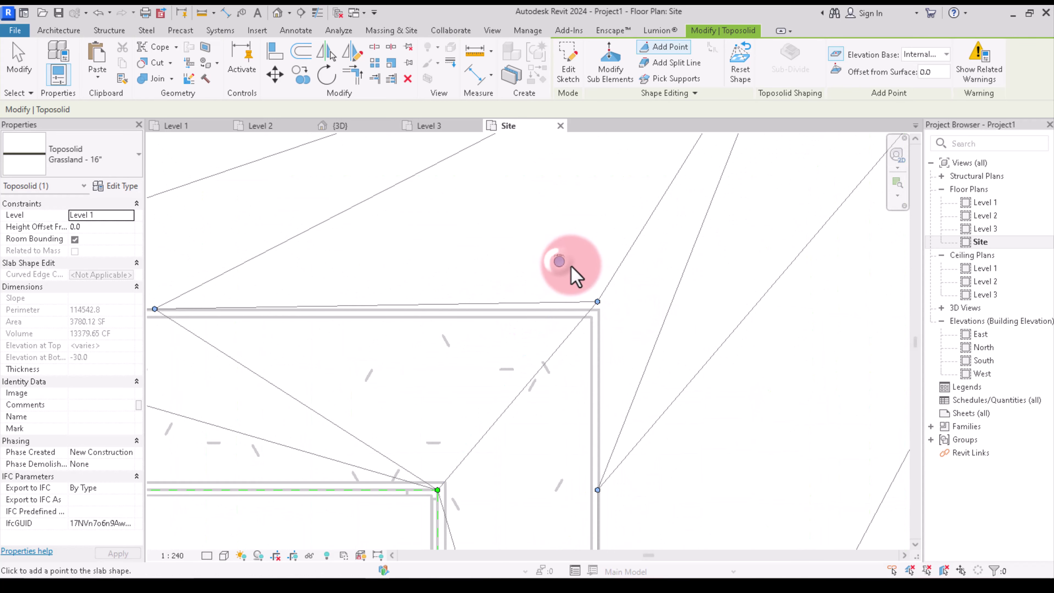
key("Escape")
Edit the toposolid's points and raise the house-corner point to elevation 3022
right_click(570, 256)
left_click(594, 290)
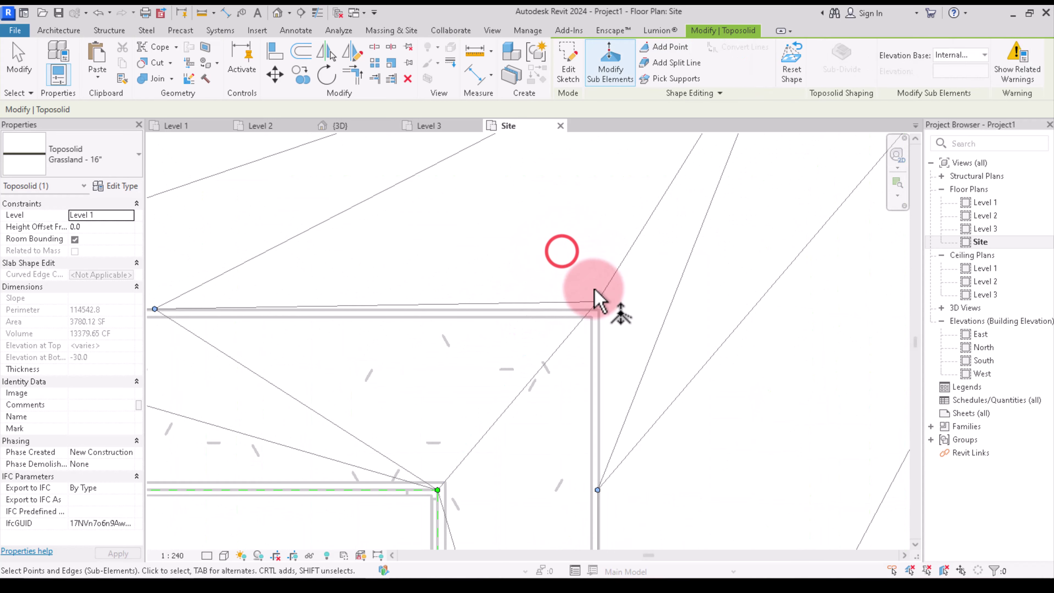
scroll(598, 301, "up", 2)
scroll(598, 301, "up", 1)
left_click(598, 303)
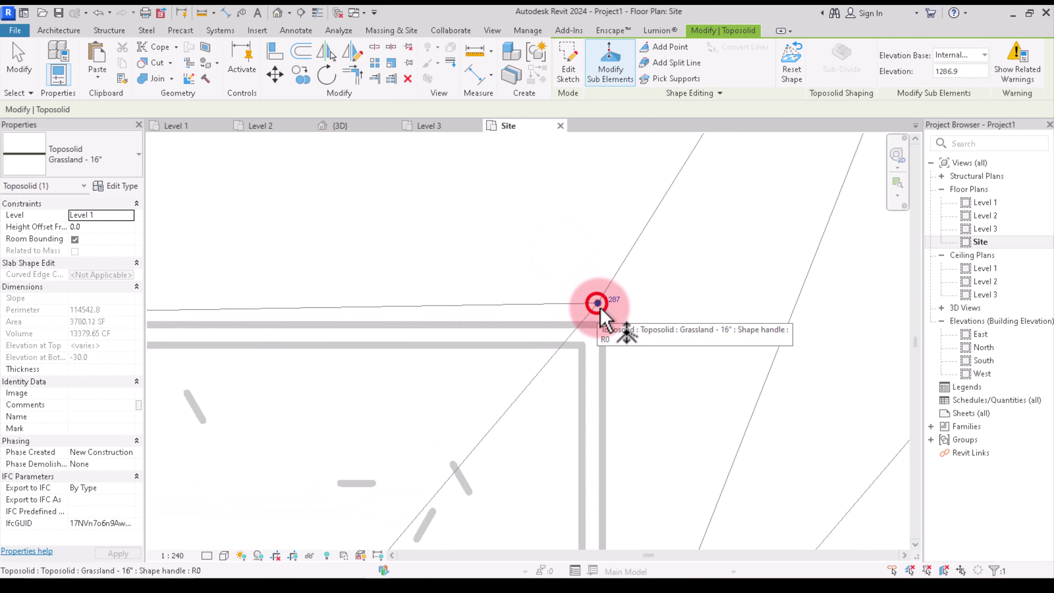
scroll(623, 326, "down", 1)
scroll(552, 309, "down", 1)
scroll(567, 311, "down", 1)
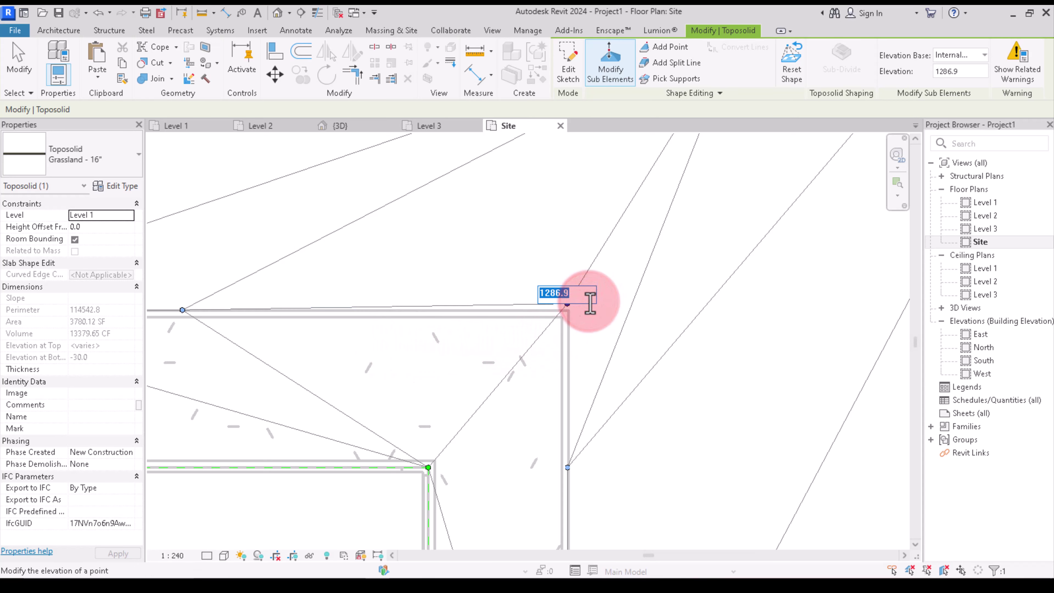
left_click(535, 245)
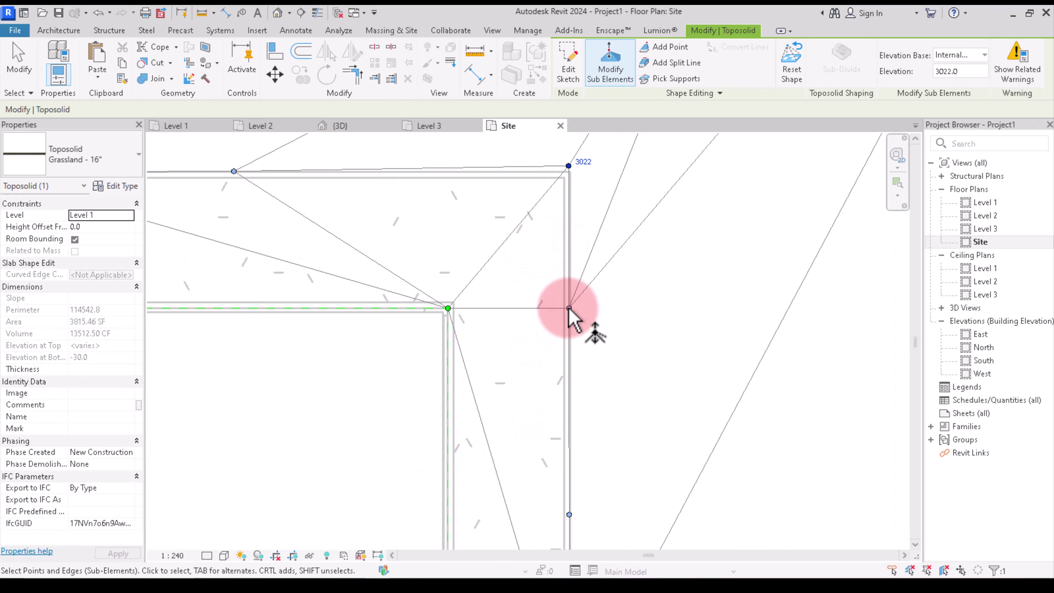
Raise the next terrain point along the wall to elevation 3022
scroll(568, 307, "up", 2)
scroll(568, 308, "up", 2)
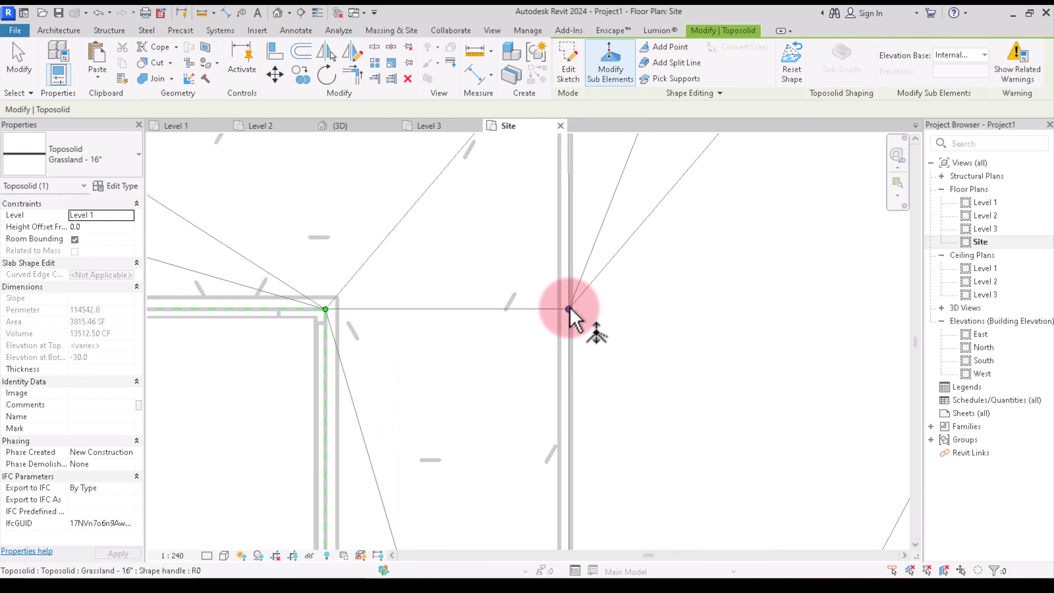
scroll(567, 310, "down", 2)
scroll(568, 311, "up", 1)
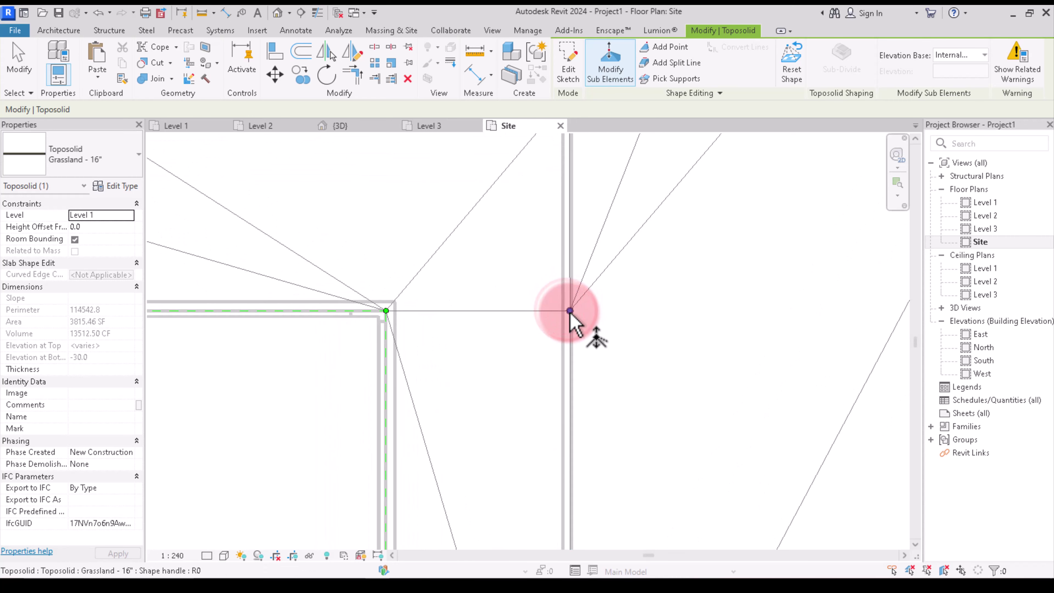
left_click(572, 311)
type("3022")
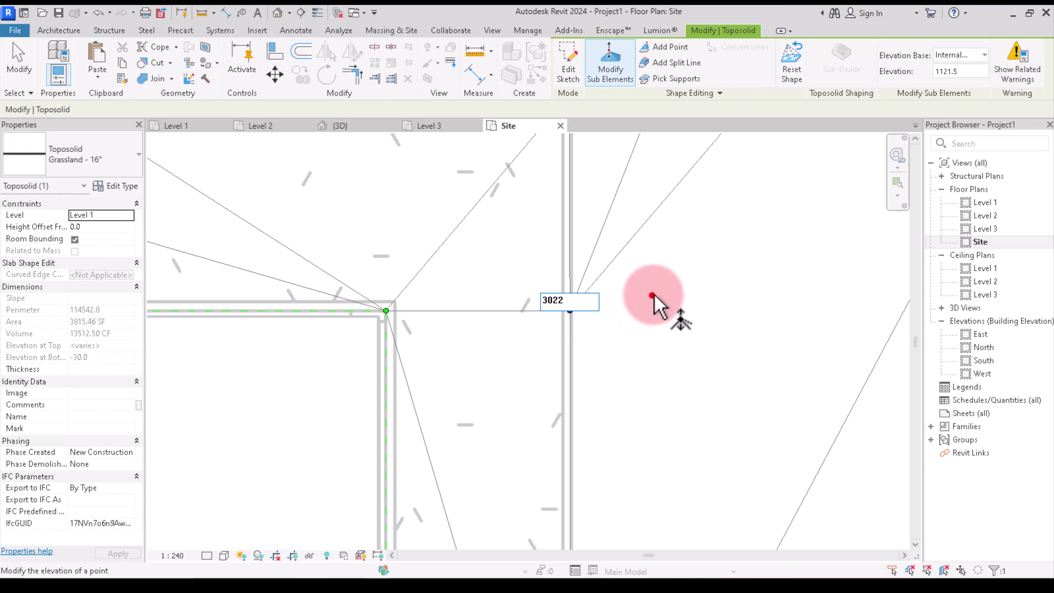
left_click(652, 295)
scroll(647, 293, "down", 1)
Raise the two terrain points beside the stair to elevation 3022
left_click(590, 420)
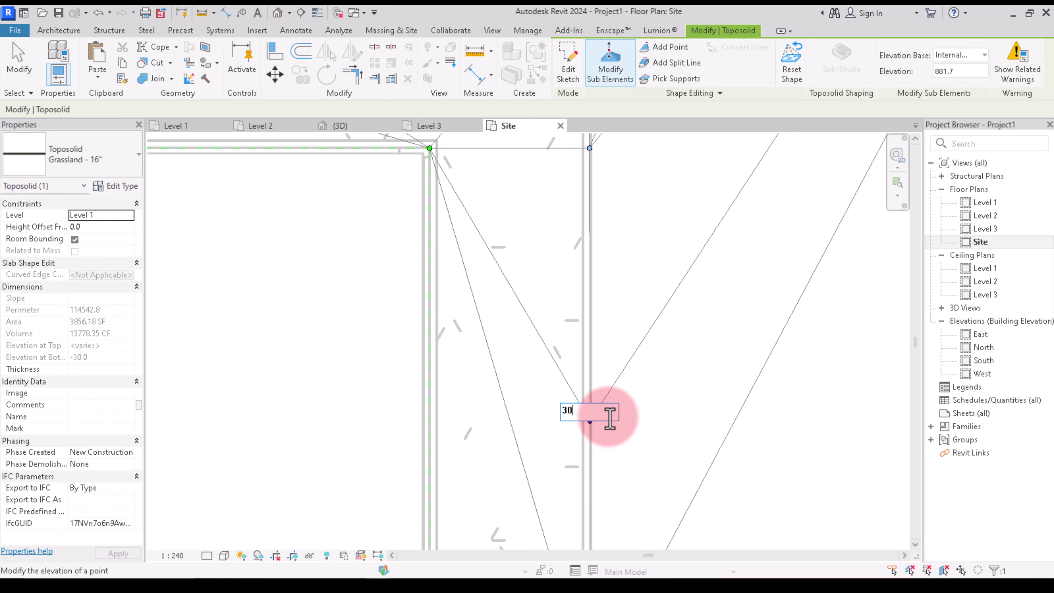
left_click(670, 337)
scroll(565, 337, "down", 2)
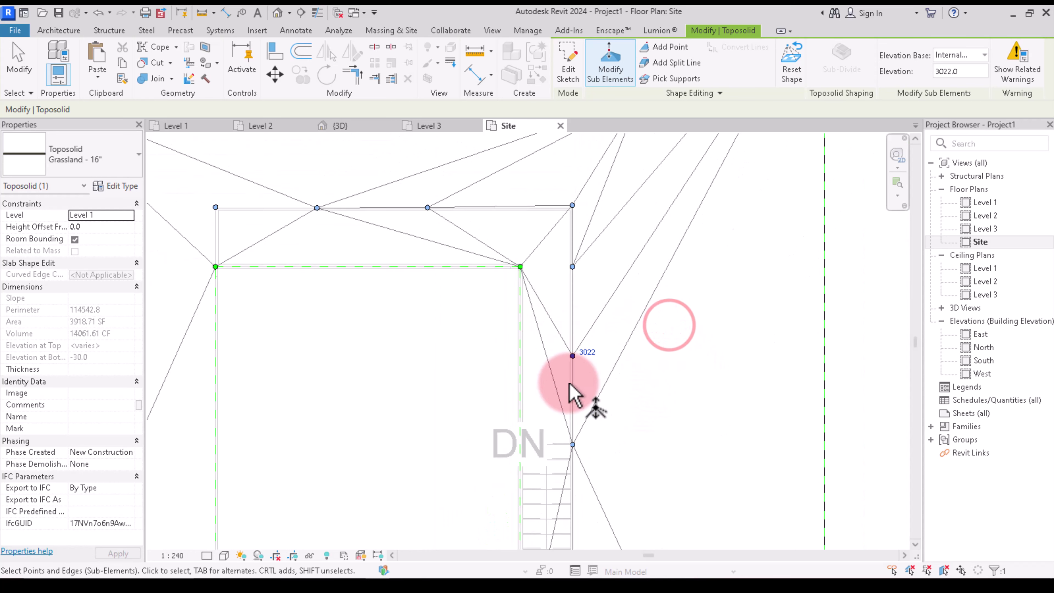
scroll(564, 361, "up", 2)
left_click(563, 350)
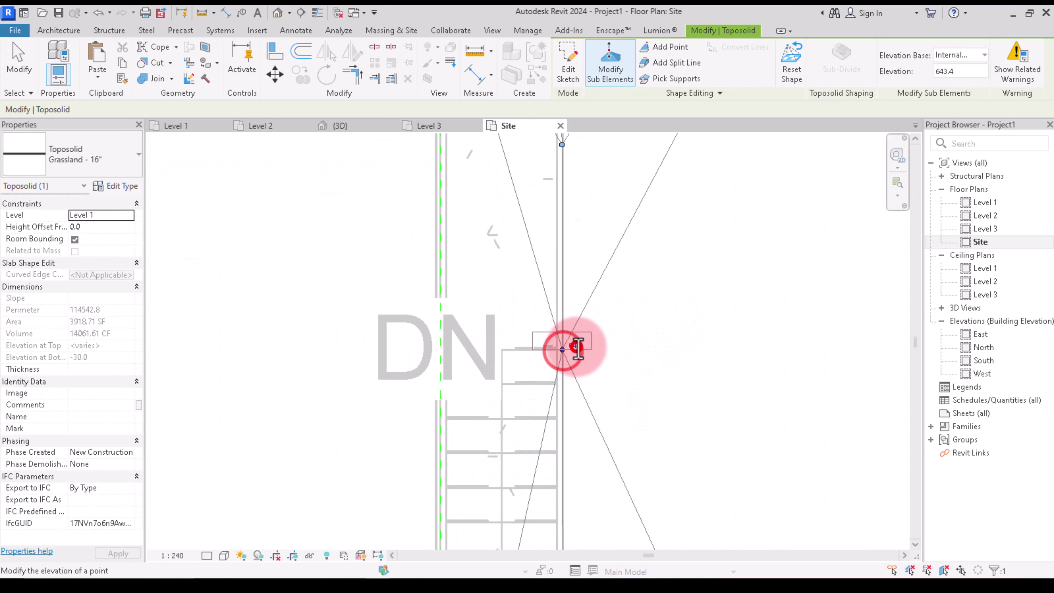
type("3022")
left_click(738, 287)
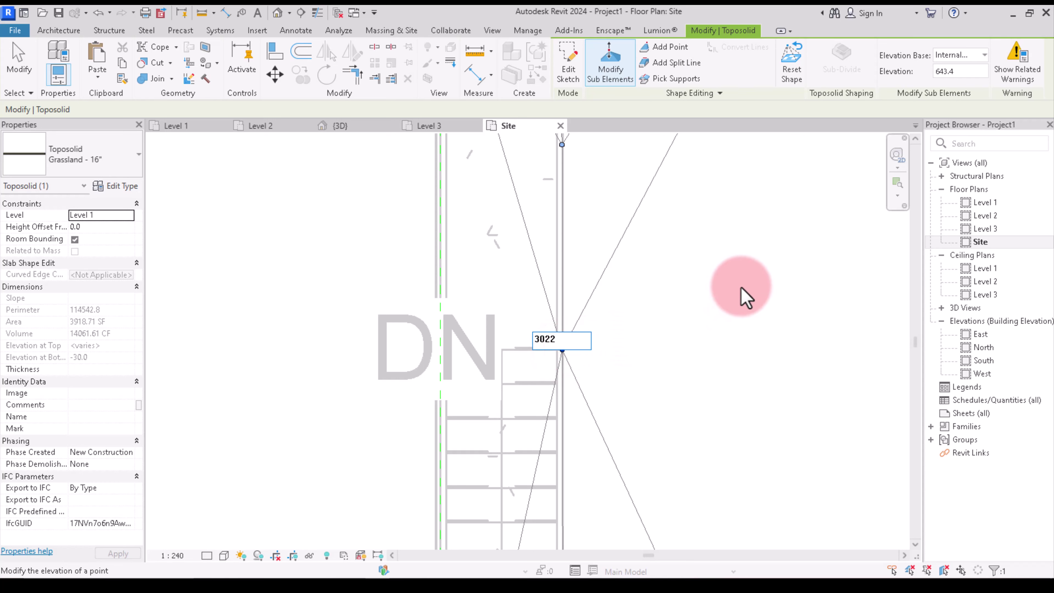
scroll(600, 299, "down", 1)
scroll(593, 324, "down", 2)
scroll(593, 345, "up", 2)
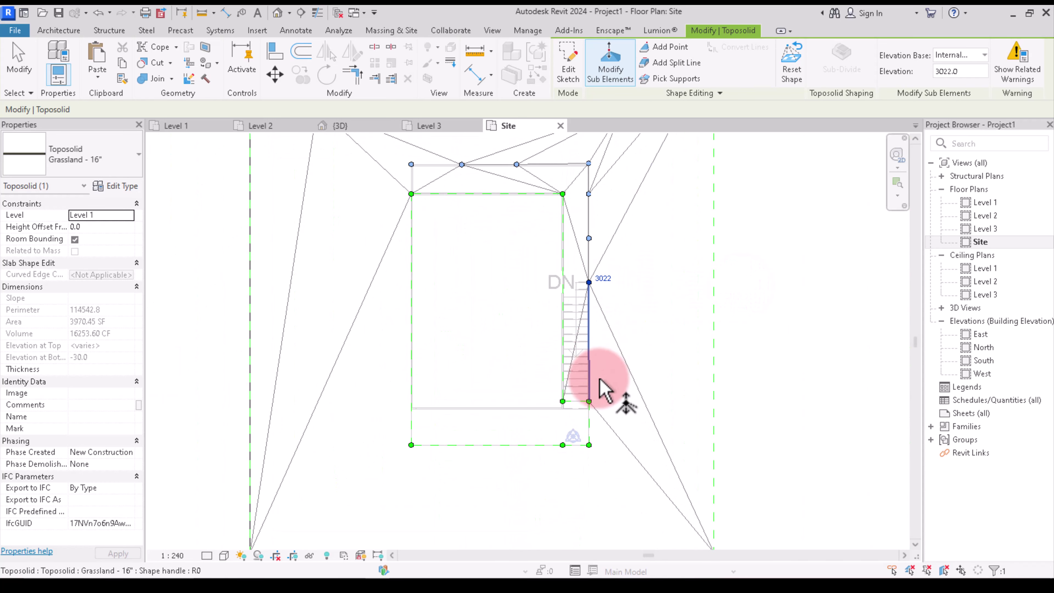
scroll(572, 291, "down", 3)
scroll(564, 306, "up", 4)
scroll(571, 321, "up", 2)
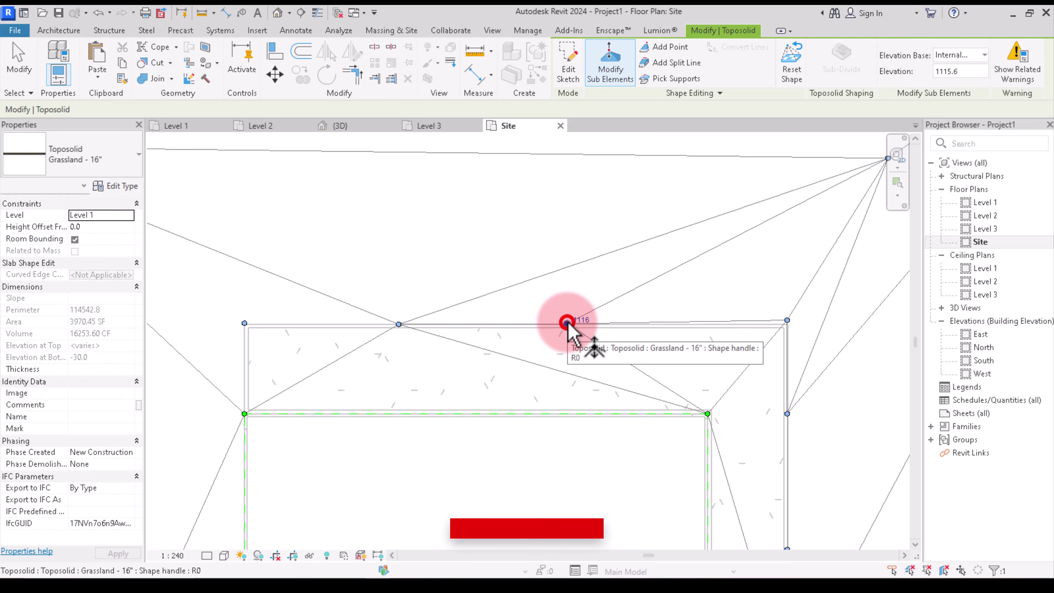
Raise the first terrain point on the house's back edge to elevation 3022
left_click(567, 322)
type("3022")
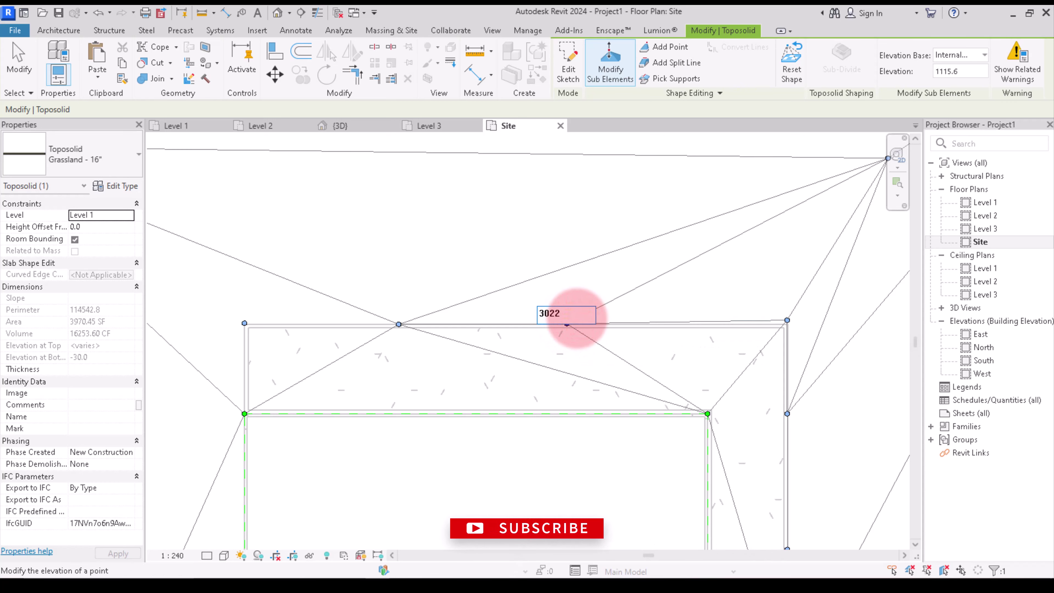
scroll(516, 301, "down", 2)
left_click(513, 357)
scroll(497, 324, "up", 2)
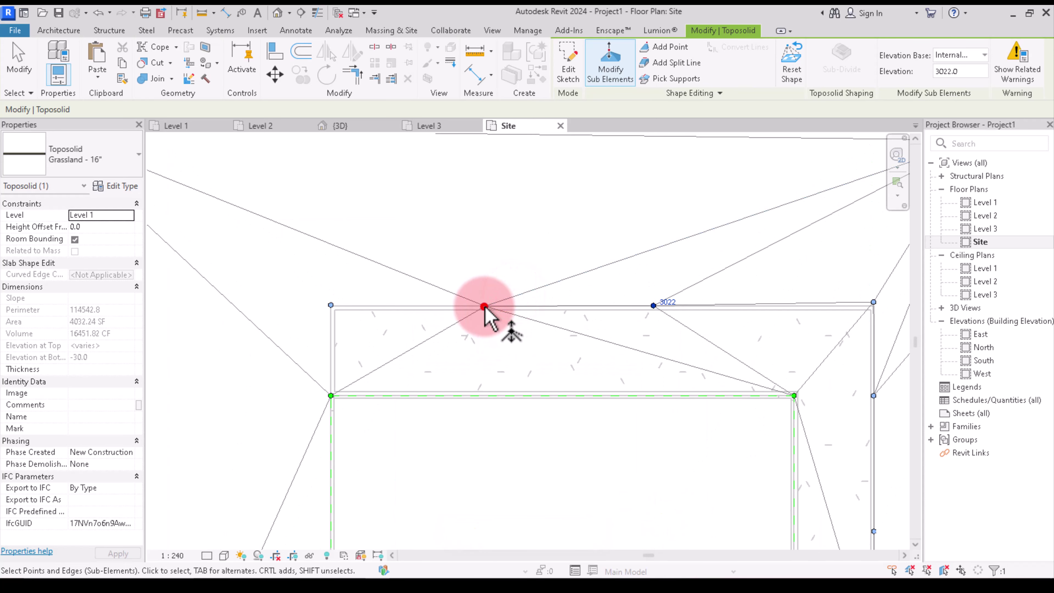
left_click(484, 307)
scroll(484, 308, "up", 2)
scroll(486, 309, "up", 2)
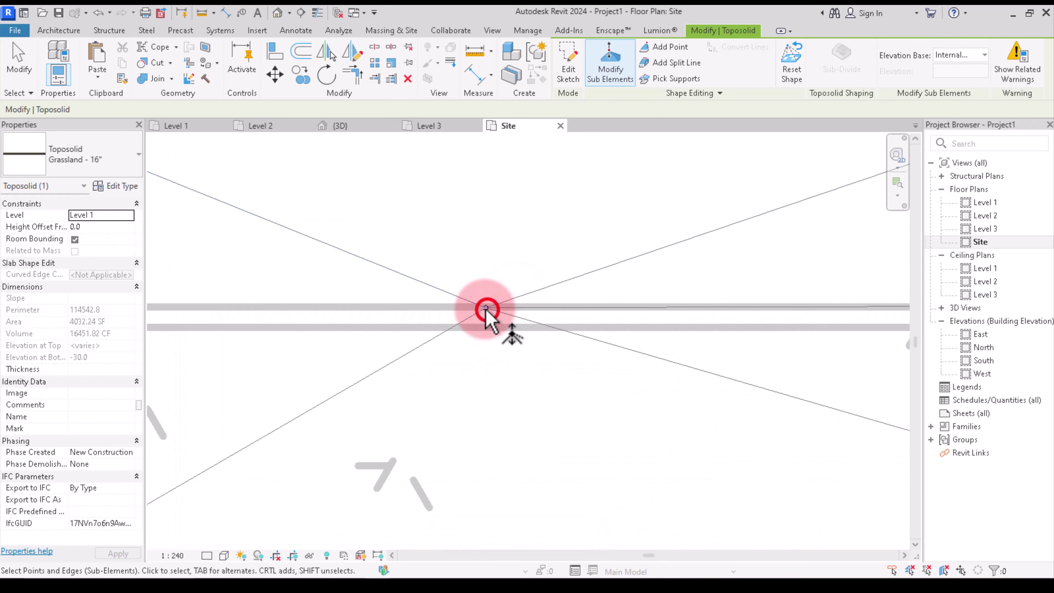
scroll(485, 310, "up", 1)
scroll(485, 309, "down", 2)
left_click(486, 308)
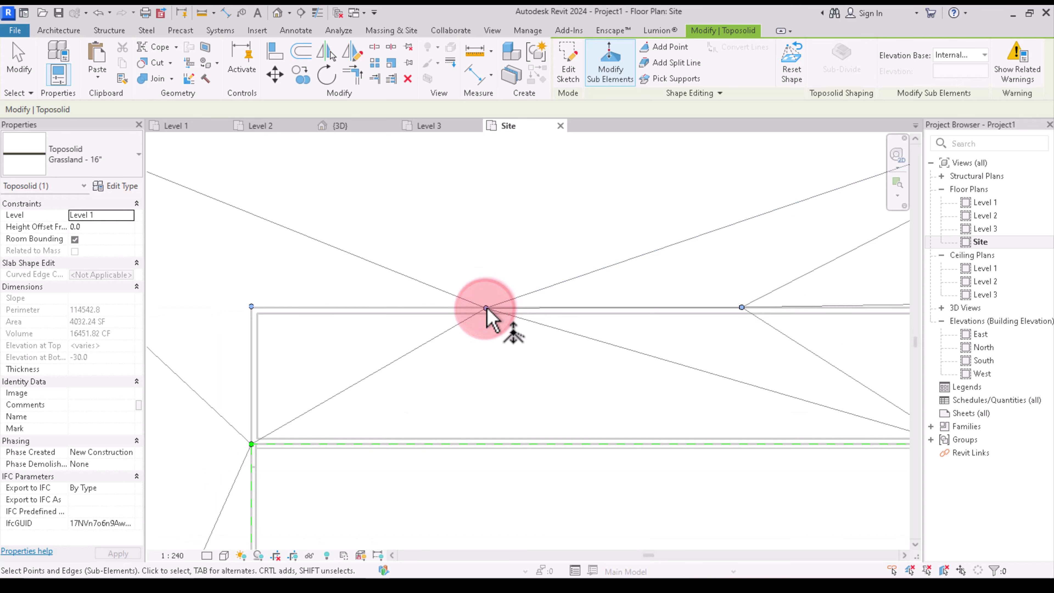
scroll(485, 308, "down", 4)
scroll(485, 309, "down", 3)
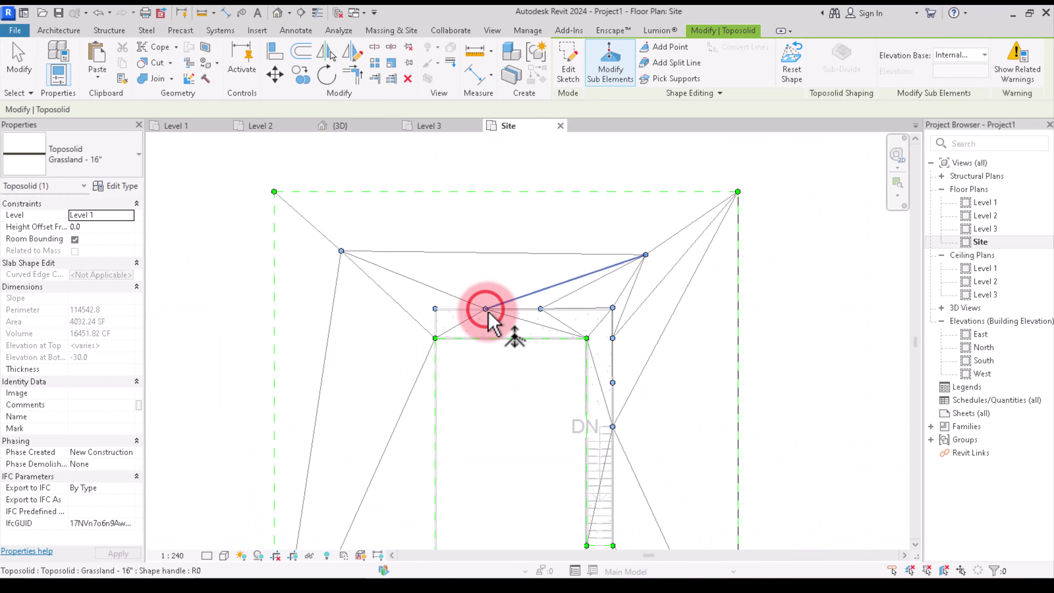
Raise the remaining back-wall terrain points, including the one at 1067, to 3022
left_click(487, 310)
type("3022")
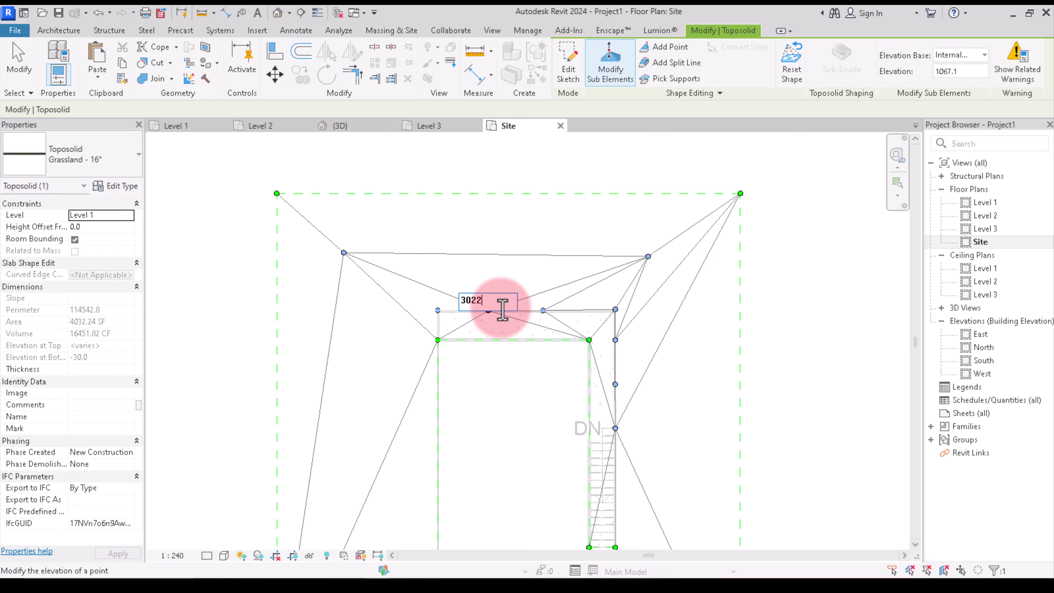
left_click(460, 275)
scroll(437, 311, "up", 2)
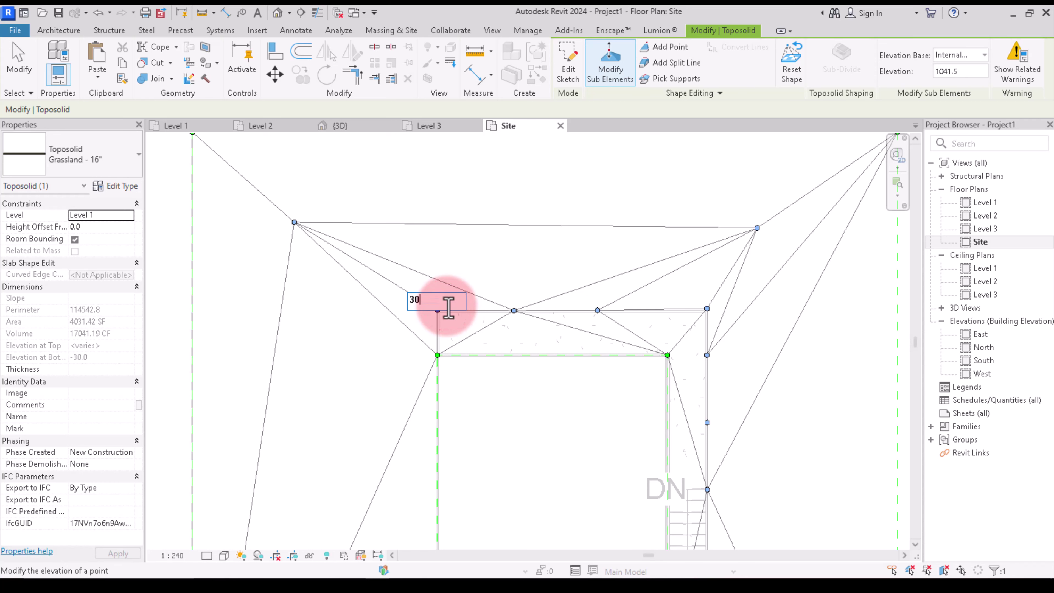
left_click(526, 259)
scroll(437, 357, "down", 1)
scroll(436, 356, "up", 2)
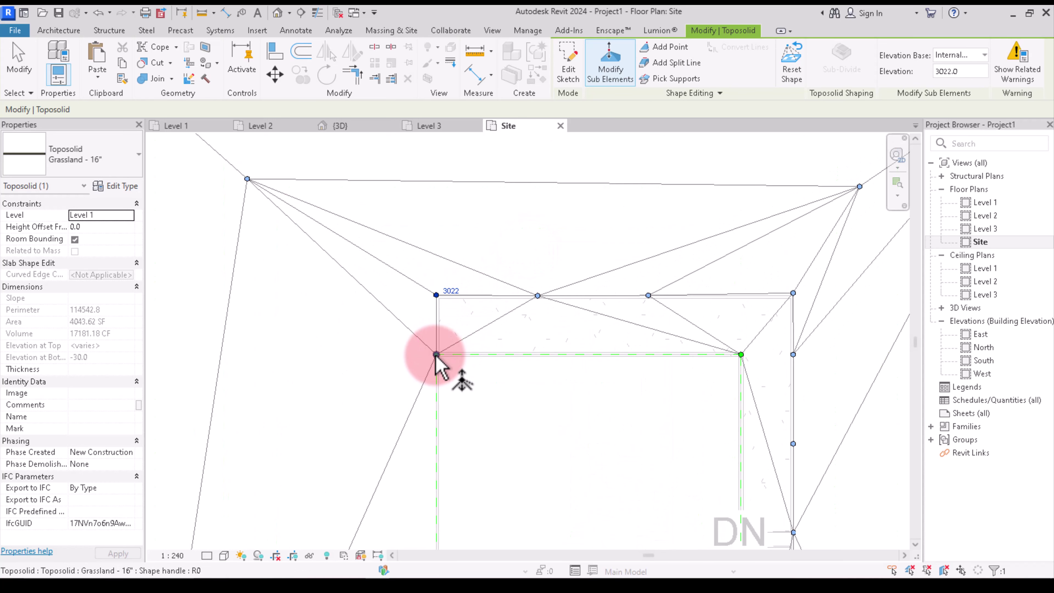
scroll(436, 354, "down", 1)
scroll(427, 358, "down", 1)
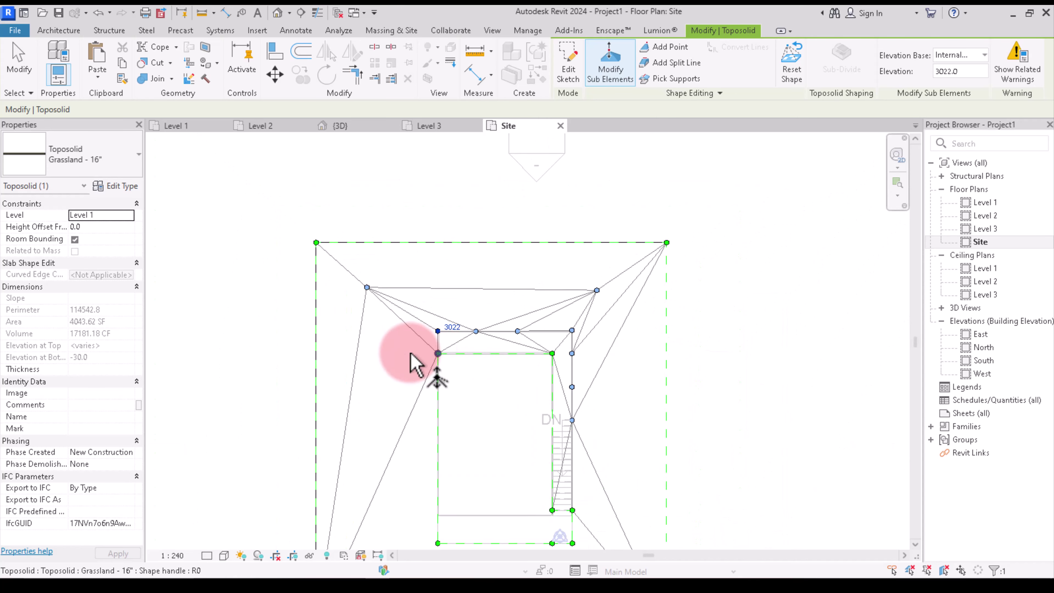
scroll(418, 360, "down", 1)
scroll(430, 353, "down", 1)
scroll(435, 352, "up", 1)
scroll(447, 360, "up", 1)
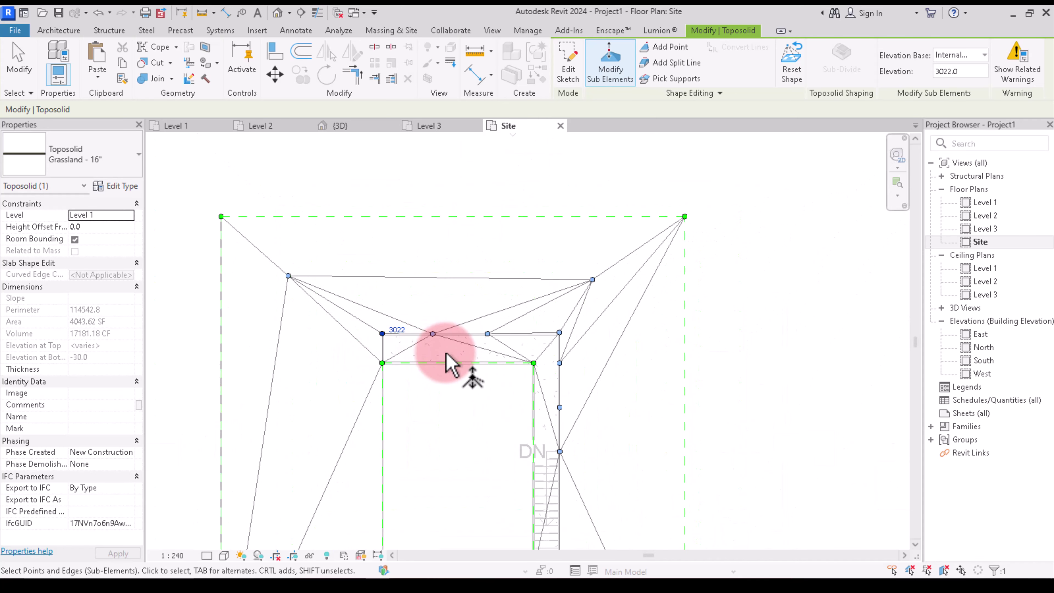
scroll(478, 332, "down", 2)
scroll(509, 318, "down", 2)
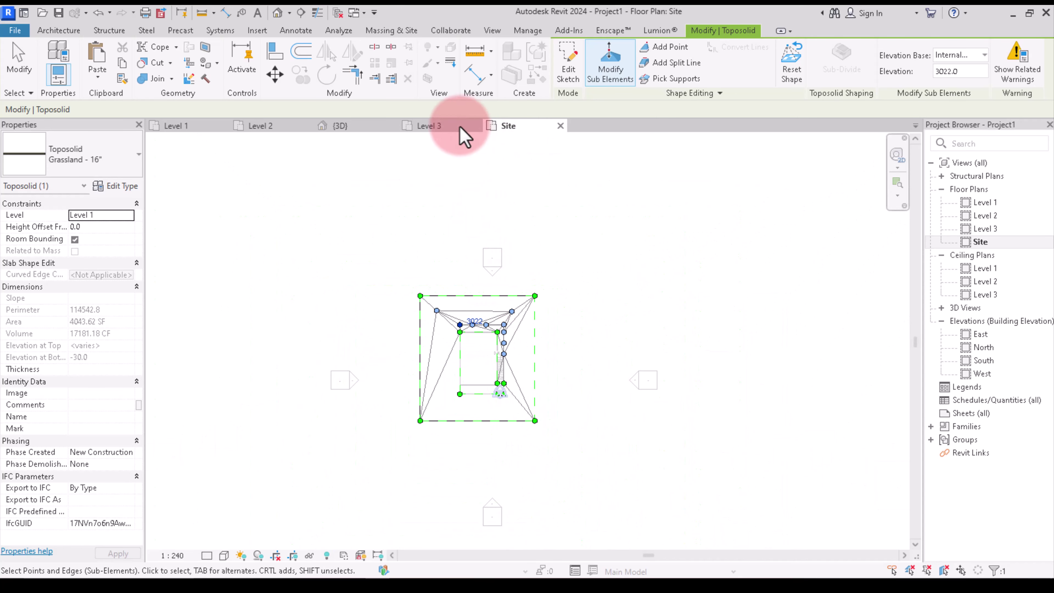
left_click(341, 130)
scroll(663, 303, "up", 2)
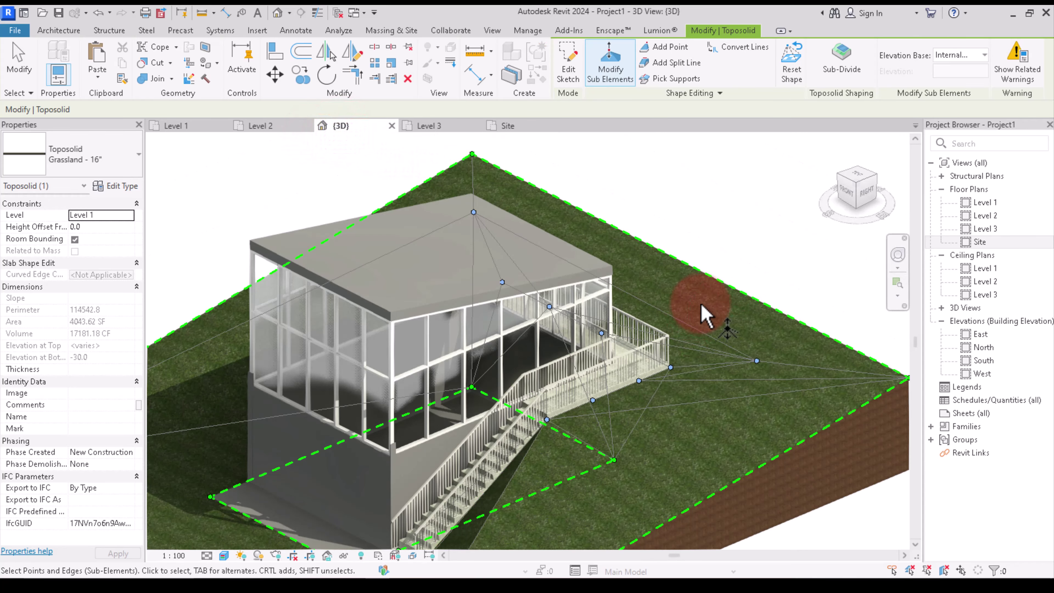
scroll(565, 483, "down", 3)
scroll(513, 482, "up", 2)
scroll(282, 299, "down", 2)
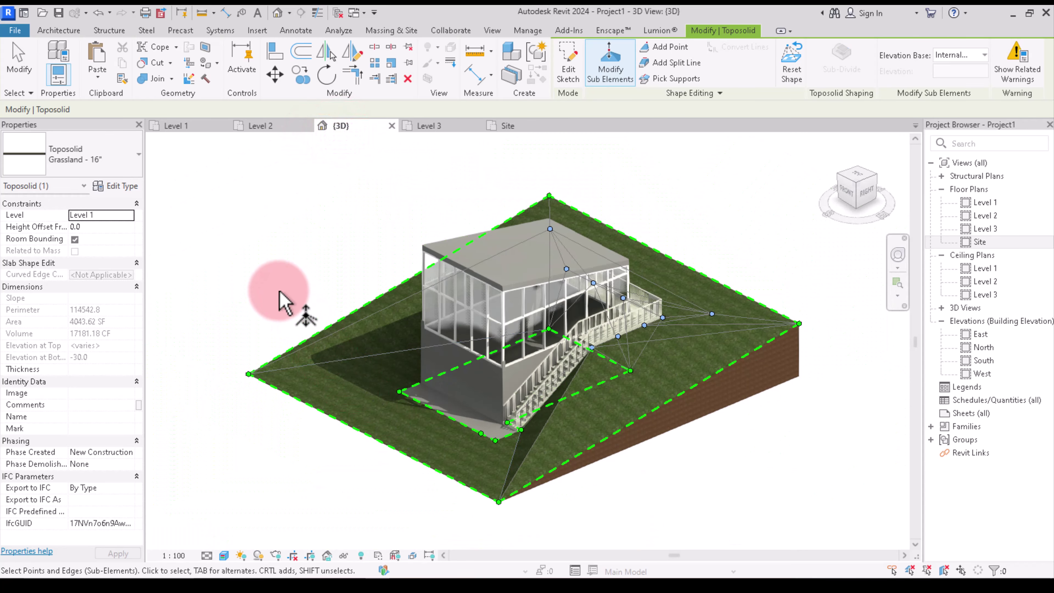
right_click(286, 283)
left_click(299, 283)
scroll(292, 292, "up", 2)
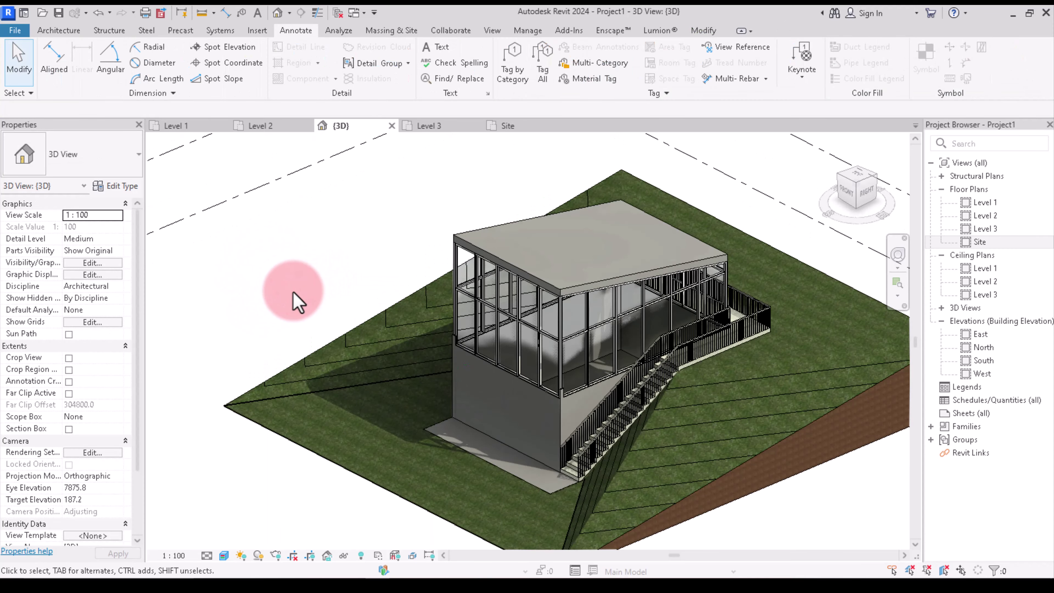
scroll(546, 459, "up", 1)
scroll(631, 404, "up", 2)
scroll(759, 357, "up", 2)
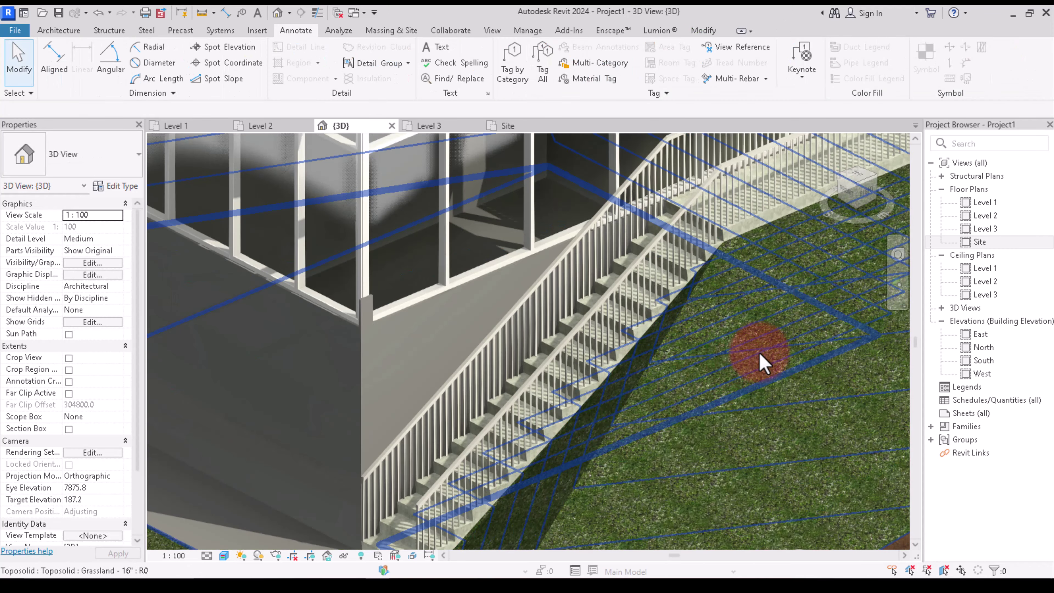
scroll(764, 363, "up", 1)
scroll(706, 415, "down", 4)
scroll(494, 471, "up", 3)
scroll(494, 471, "down", 3)
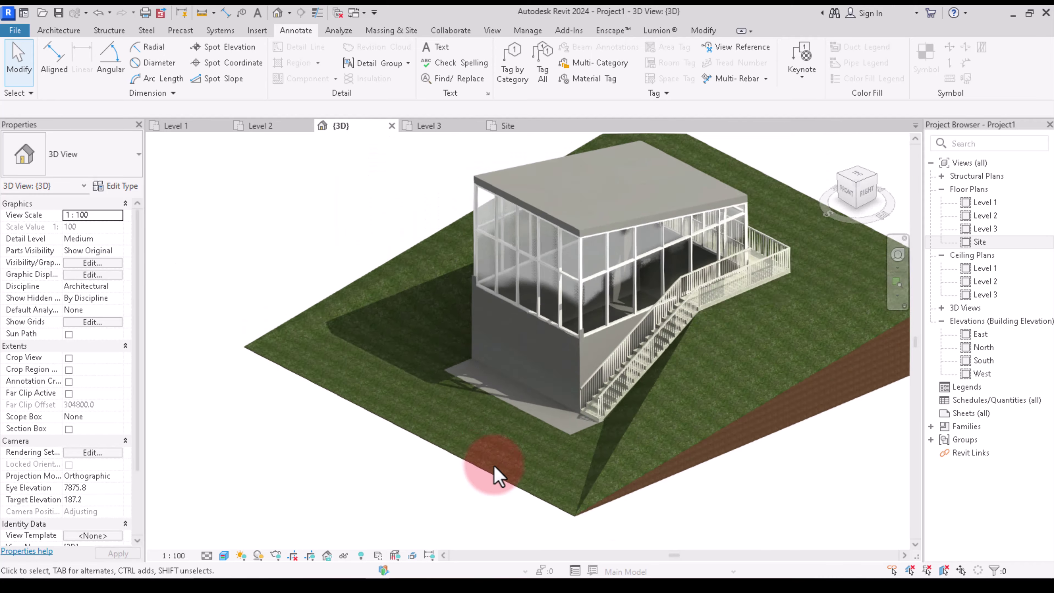
scroll(543, 455, "up", 1)
scroll(560, 432, "up", 2)
scroll(565, 443, "up", 1)
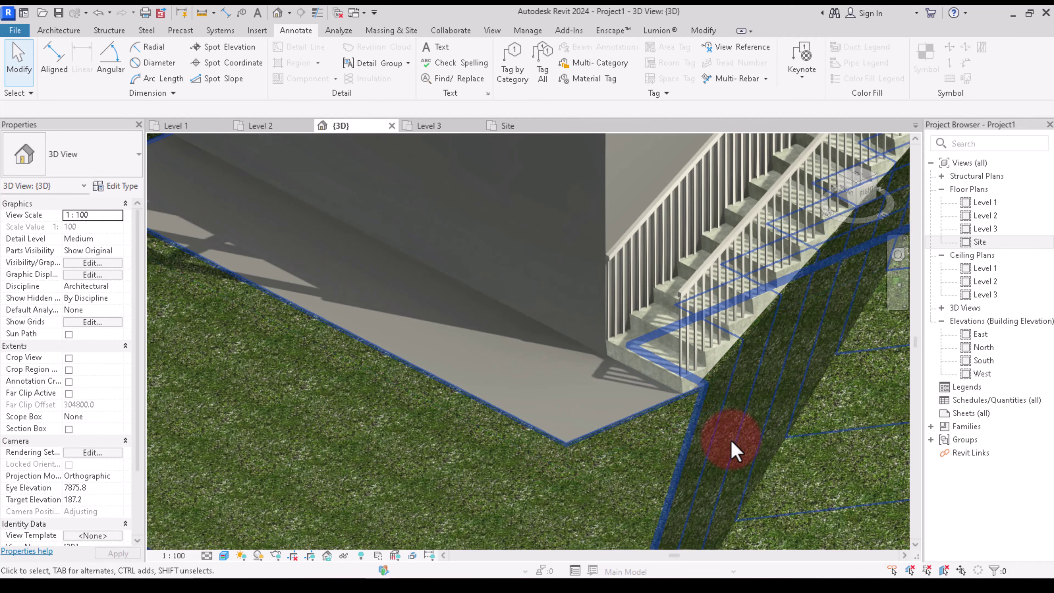
scroll(737, 447, "down", 1)
scroll(800, 342, "down", 3)
scroll(772, 341, "up", 3)
scroll(617, 365, "up", 1)
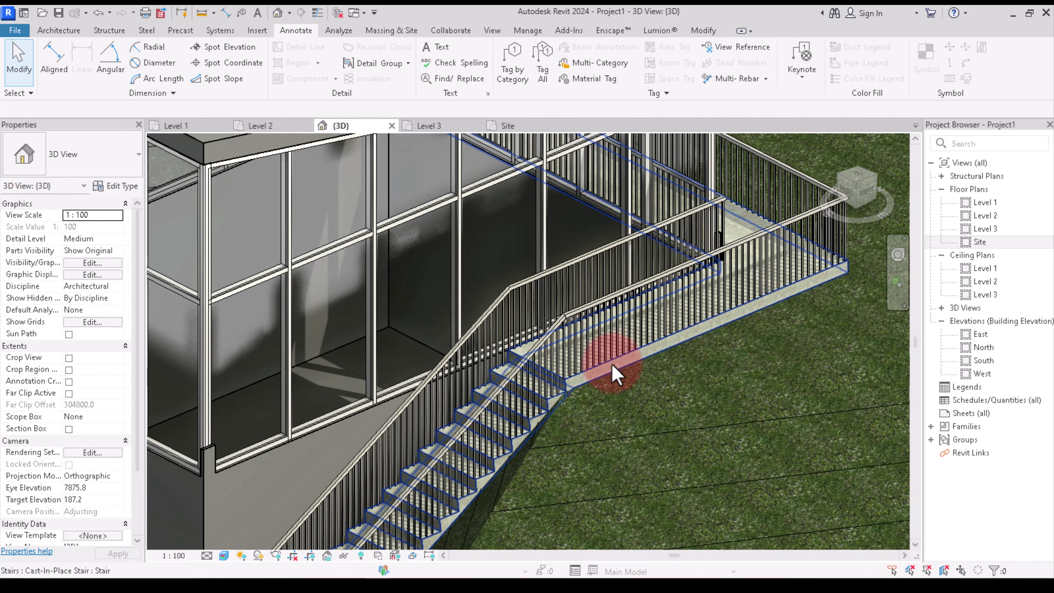
scroll(649, 345, "down", 1)
scroll(648, 345, "down", 3)
left_click(855, 189)
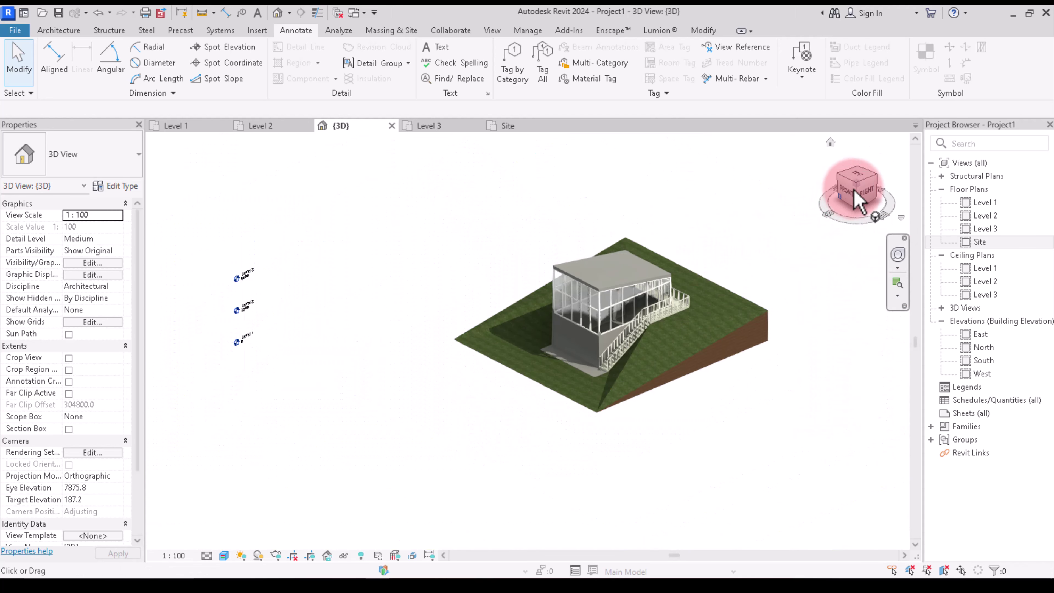
mouse_move(820, 201)
left_mouse_down()
mouse_move(313, 197)
mouse_move(736, 239)
left_mouse_up()
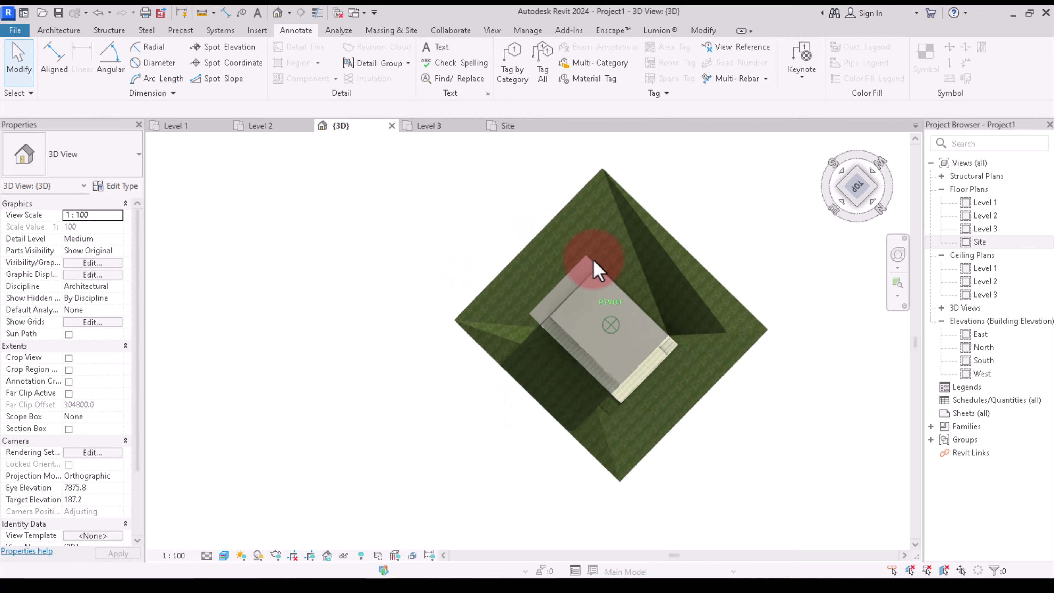
left_click(825, 191)
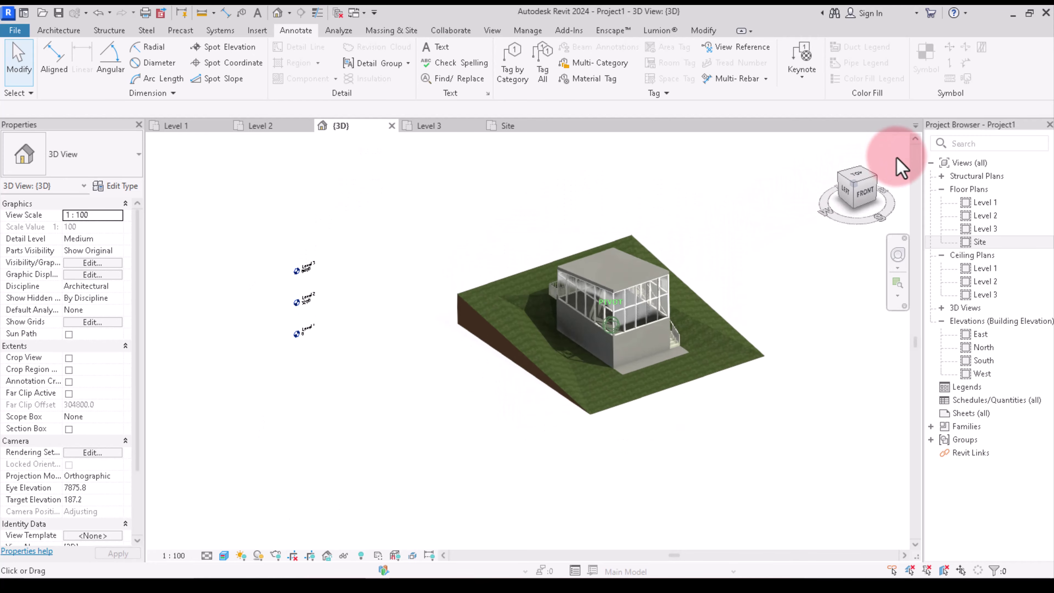
scroll(614, 285, "up", 2)
scroll(640, 353, "up", 2)
scroll(621, 348, "up", 2)
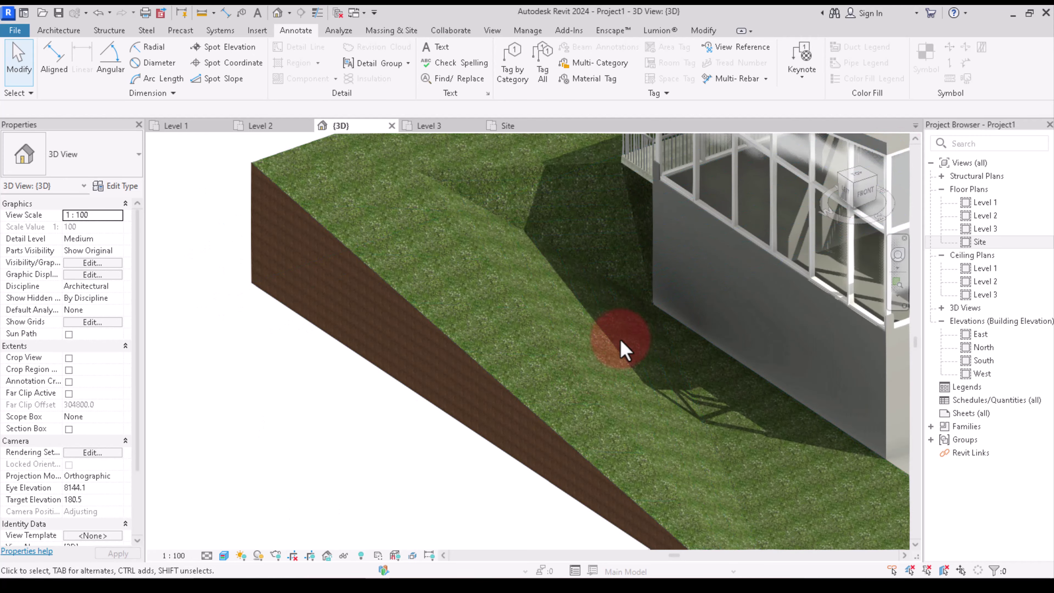
scroll(587, 347, "up", 1)
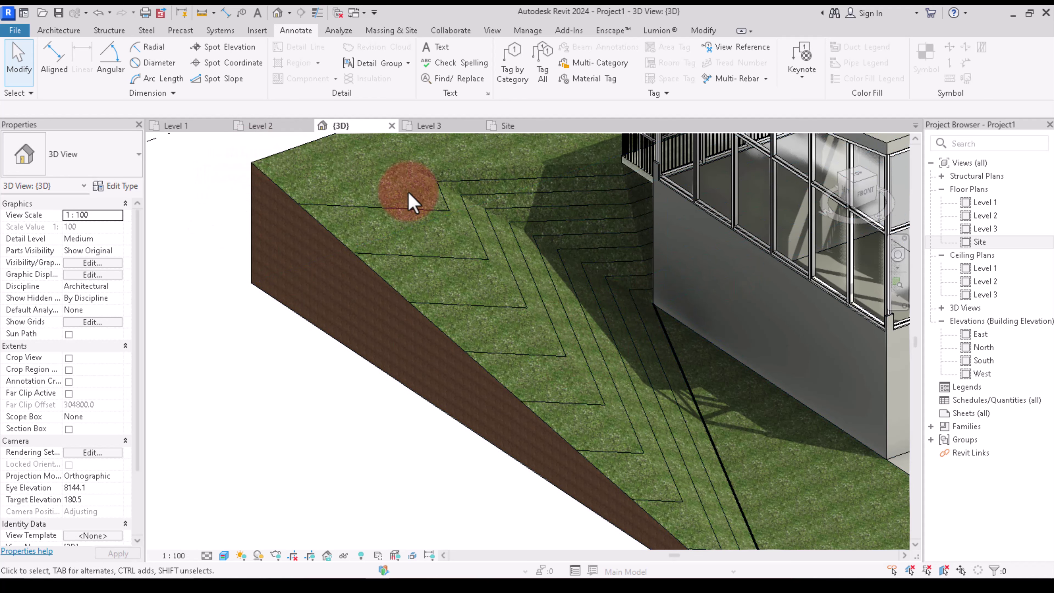
scroll(585, 390, "down", 2)
scroll(606, 286, "down", 2)
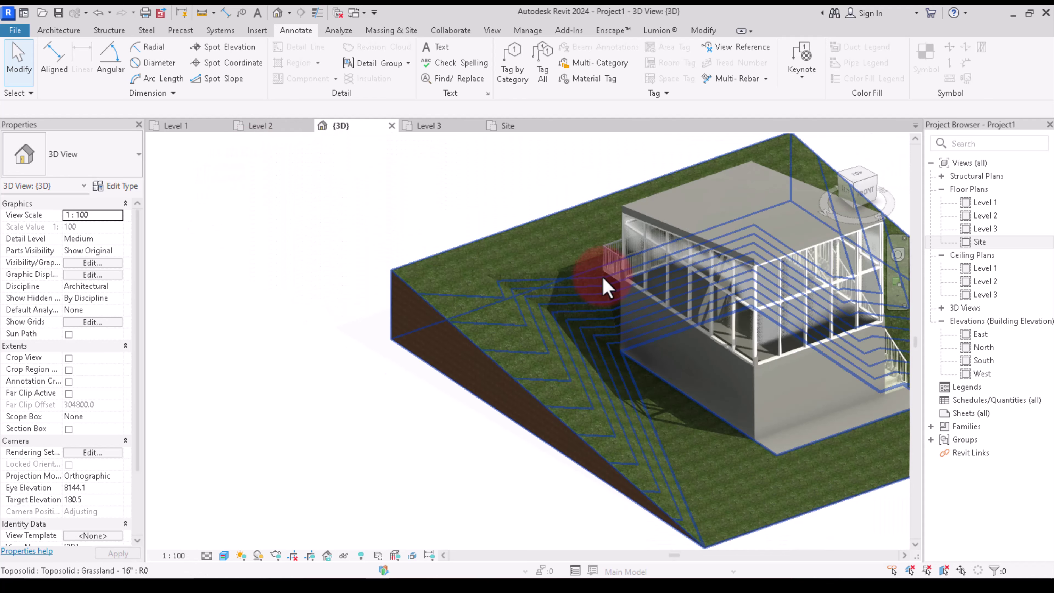
scroll(593, 269, "up", 1)
scroll(596, 276, "up", 1)
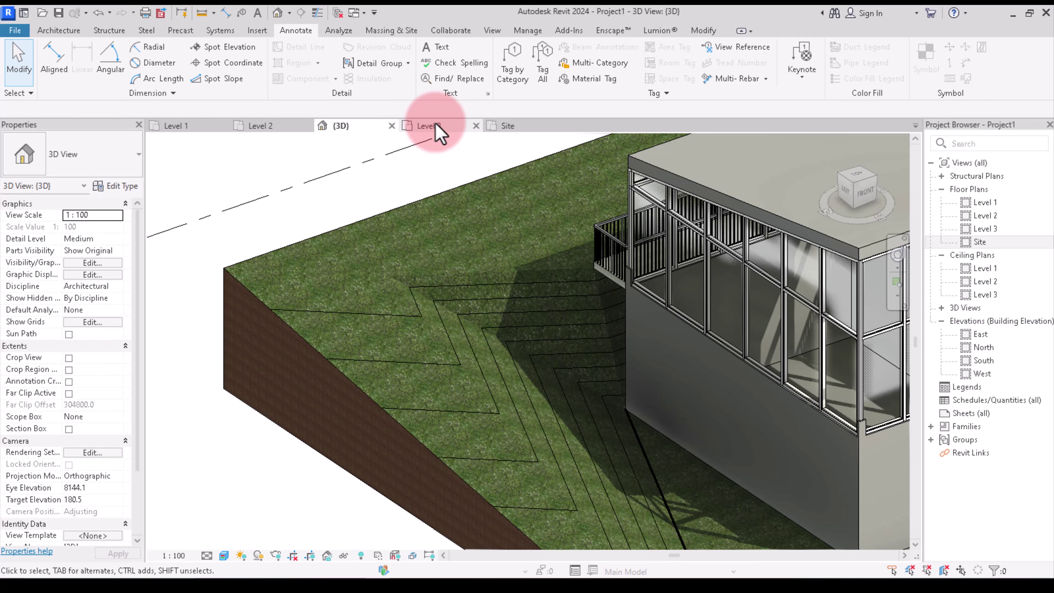
Switch to the Level 2 floor plan and select the Grassland toposolid
left_click(429, 126)
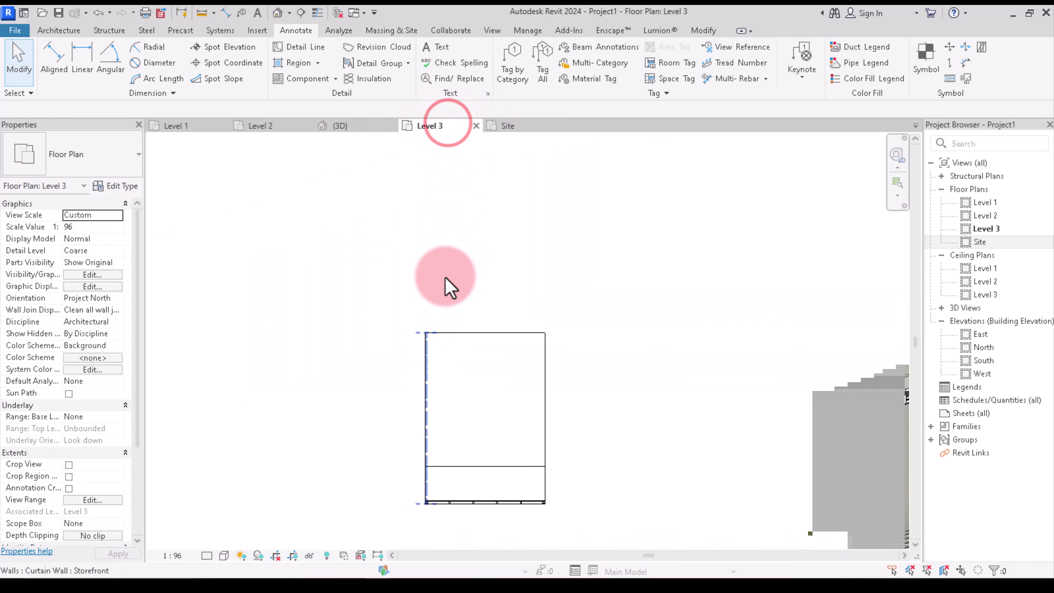
left_click(270, 127)
scroll(400, 228, "up", 3)
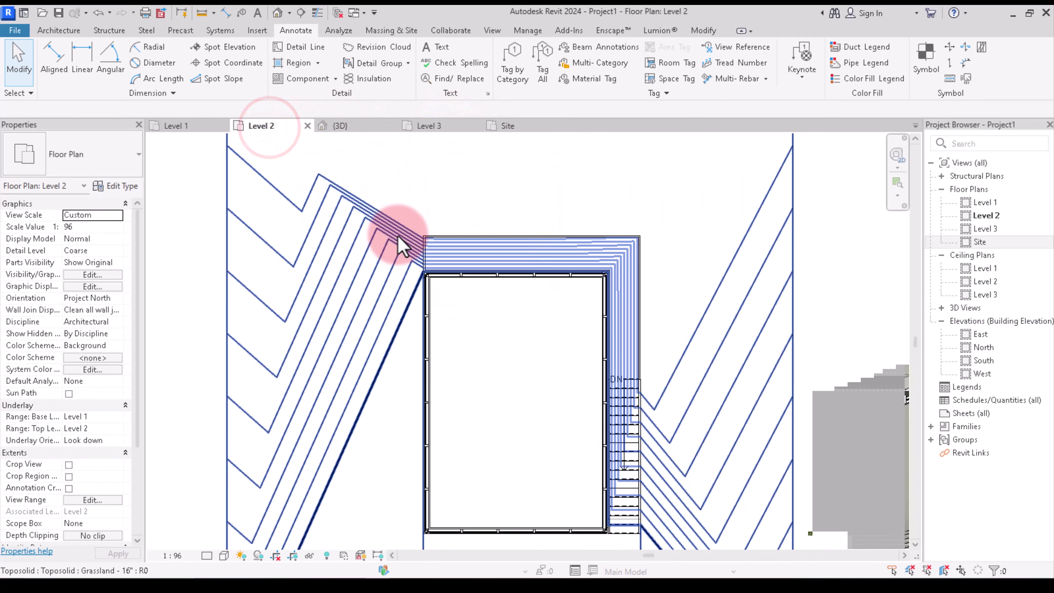
scroll(447, 277, "up", 2)
scroll(453, 297, "down", 3)
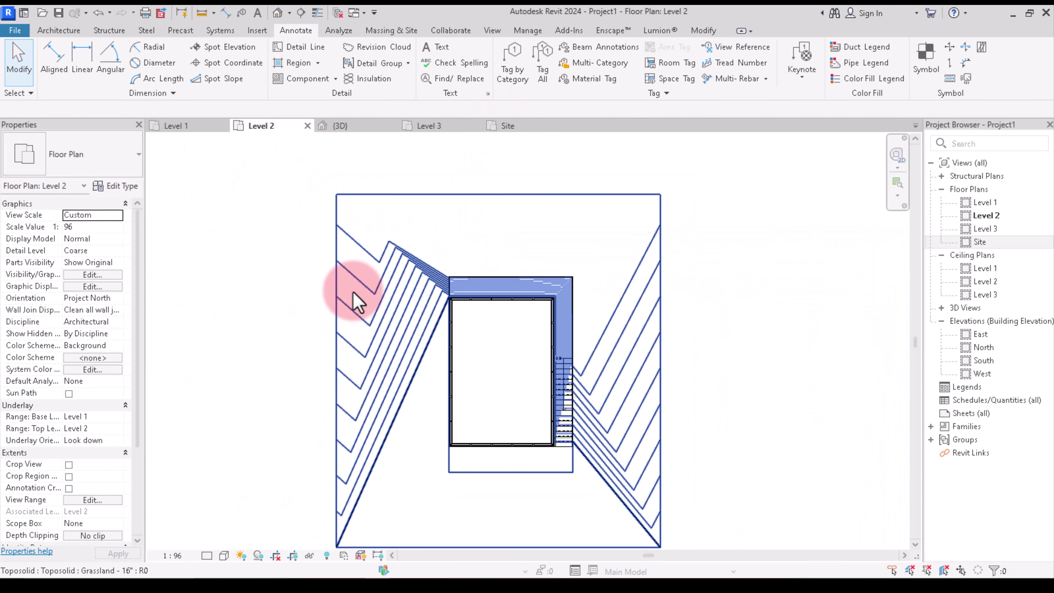
left_click(336, 281)
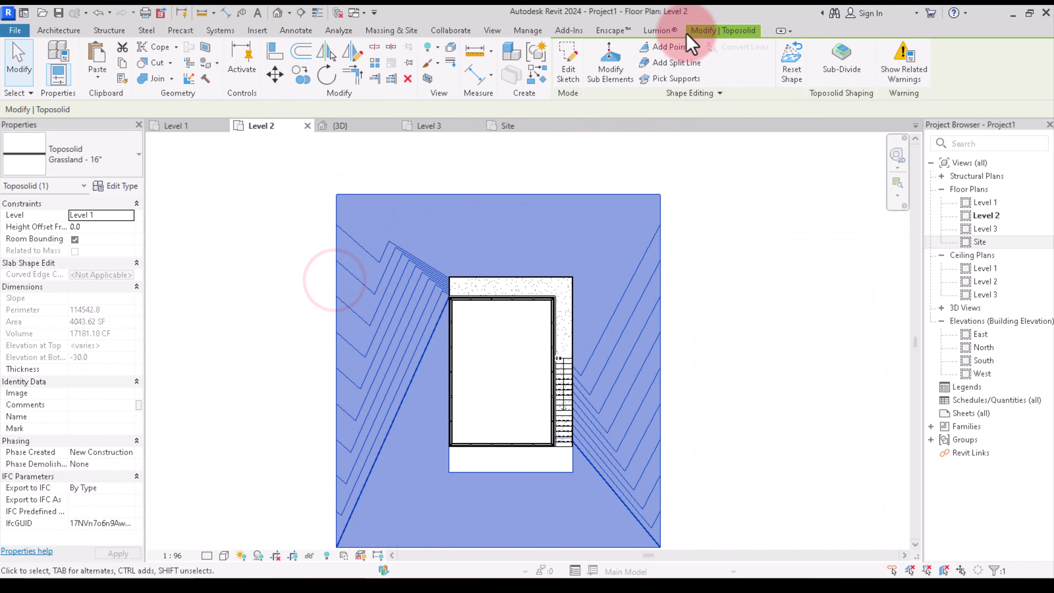
Set the toposolid point at the house's top-left corner to elevation 3022
left_click(671, 47)
scroll(459, 263, "up", 3)
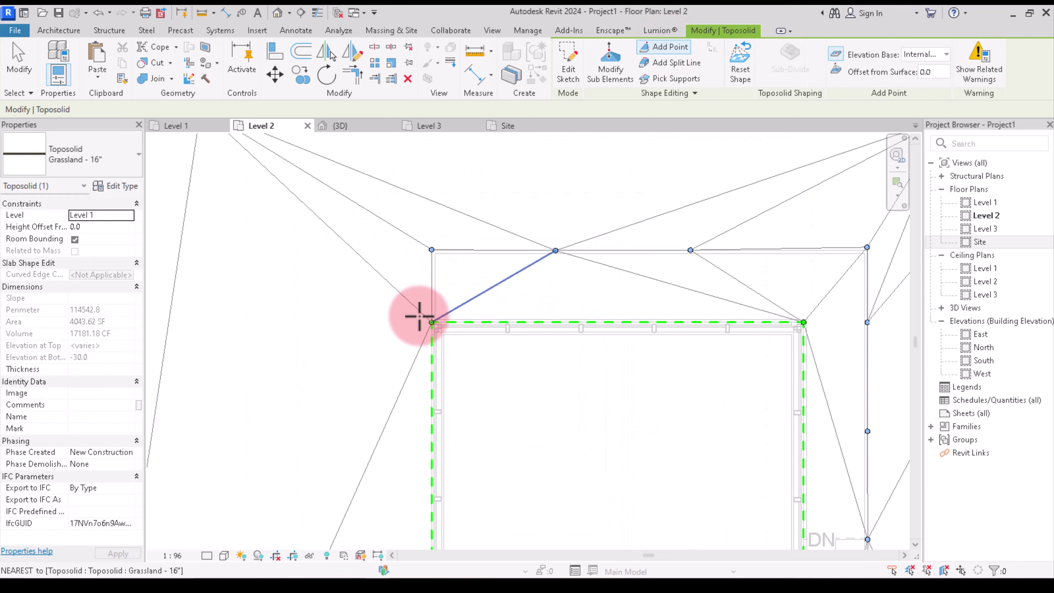
scroll(416, 313, "up", 2)
scroll(449, 317, "up", 2)
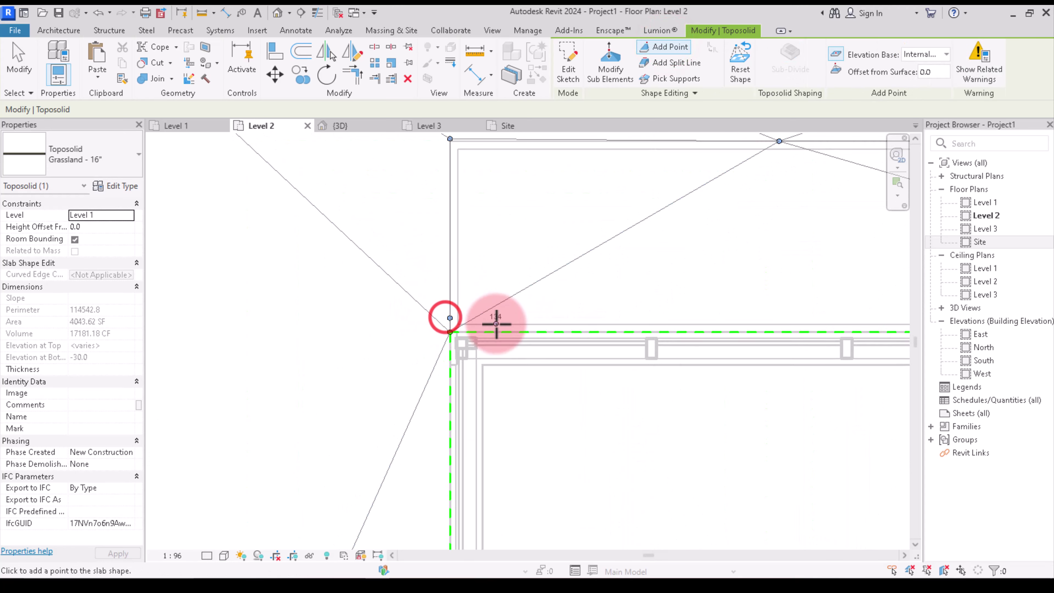
scroll(494, 316, "down", 3)
scroll(481, 332, "down", 2)
scroll(473, 387, "up", 1)
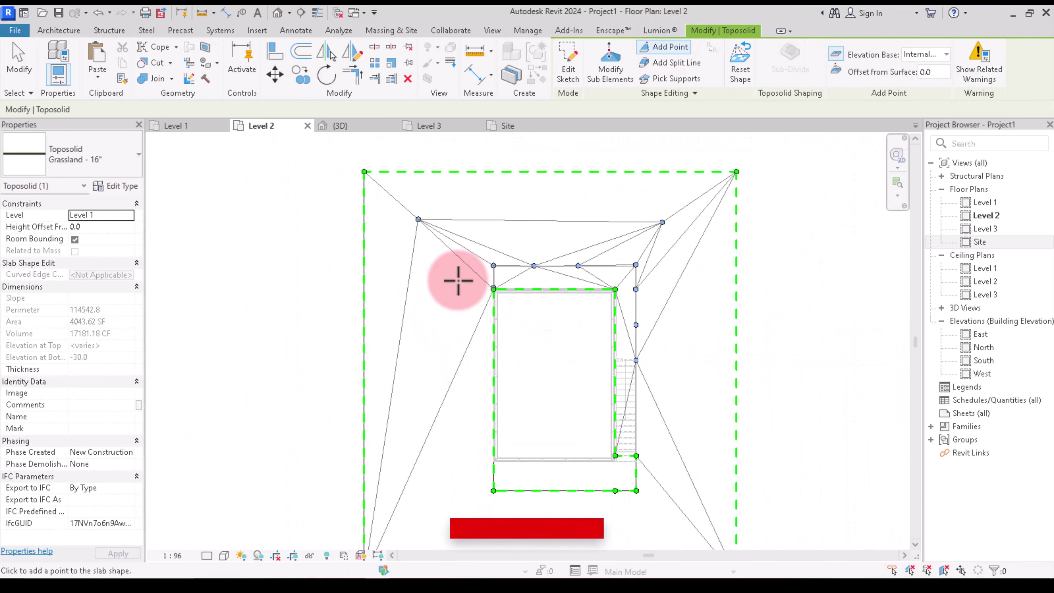
scroll(458, 278, "down", 1)
left_click(610, 75)
scroll(483, 324, "up", 2)
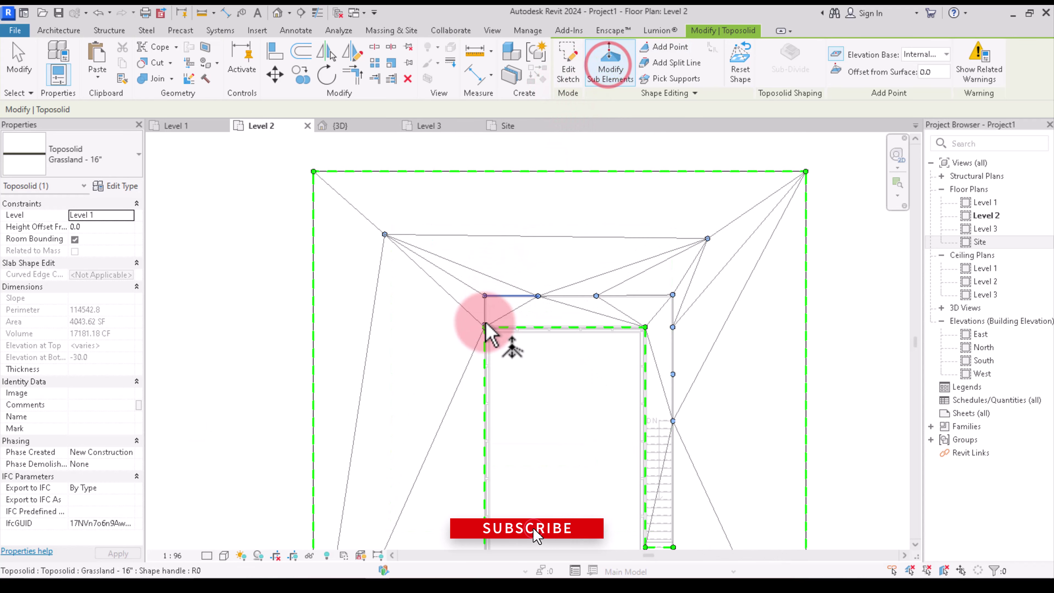
scroll(485, 334, "up", 3)
left_click(496, 325)
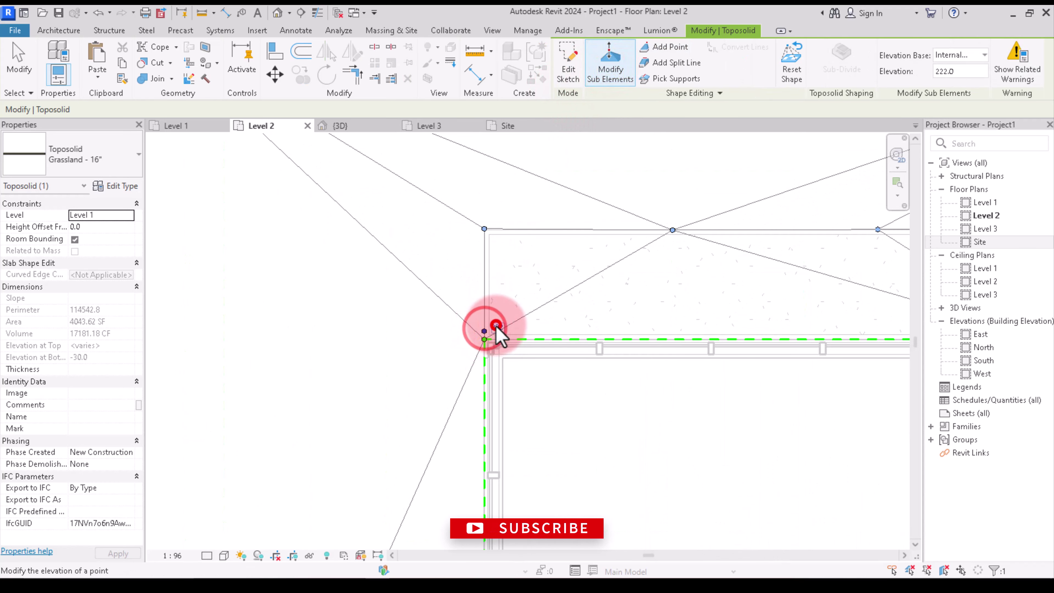
type("3022")
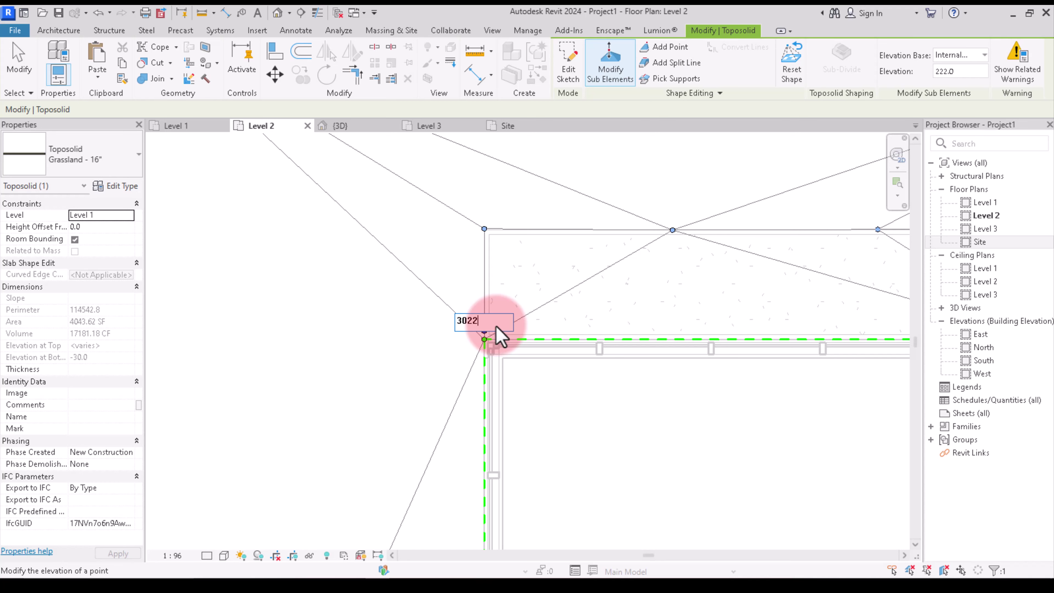
left_click(460, 276)
scroll(473, 293, "down", 3)
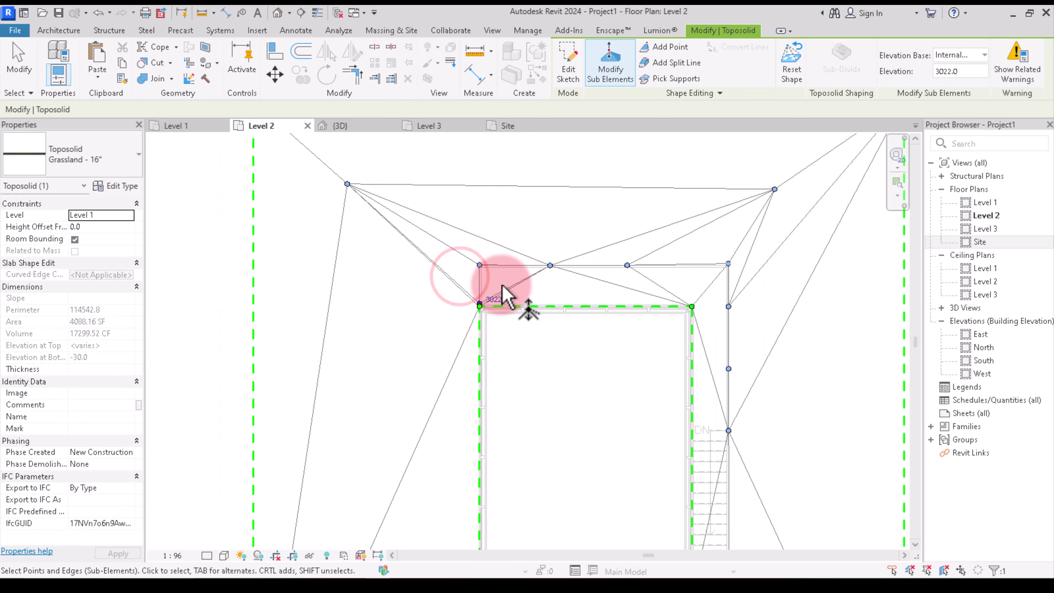
scroll(498, 324, "down", 2)
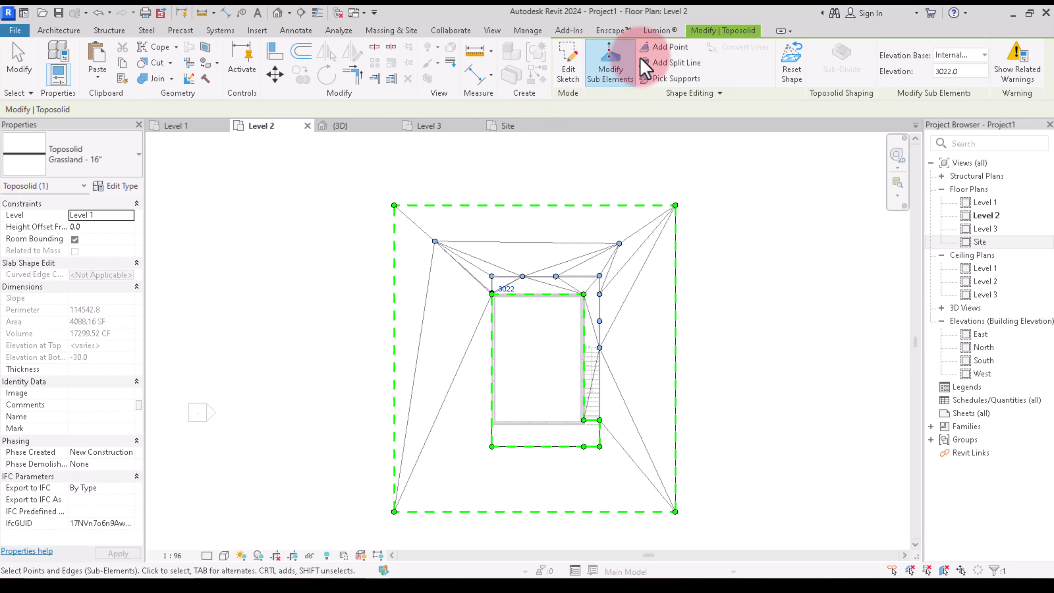
Add new Grassland toposolid points west of the house
left_click(654, 48)
scroll(473, 317, "up", 2)
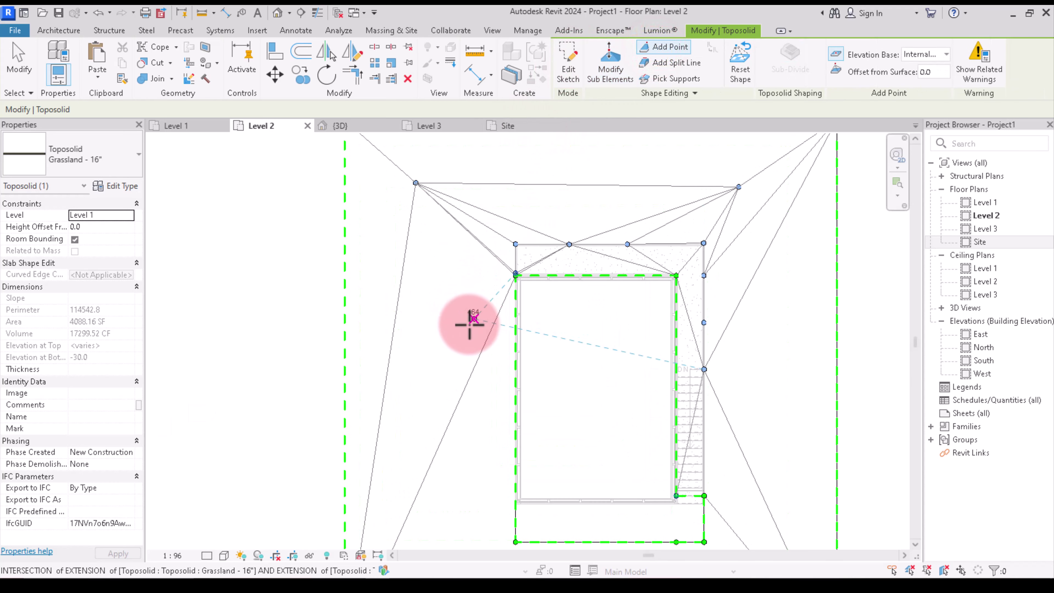
left_click(455, 332)
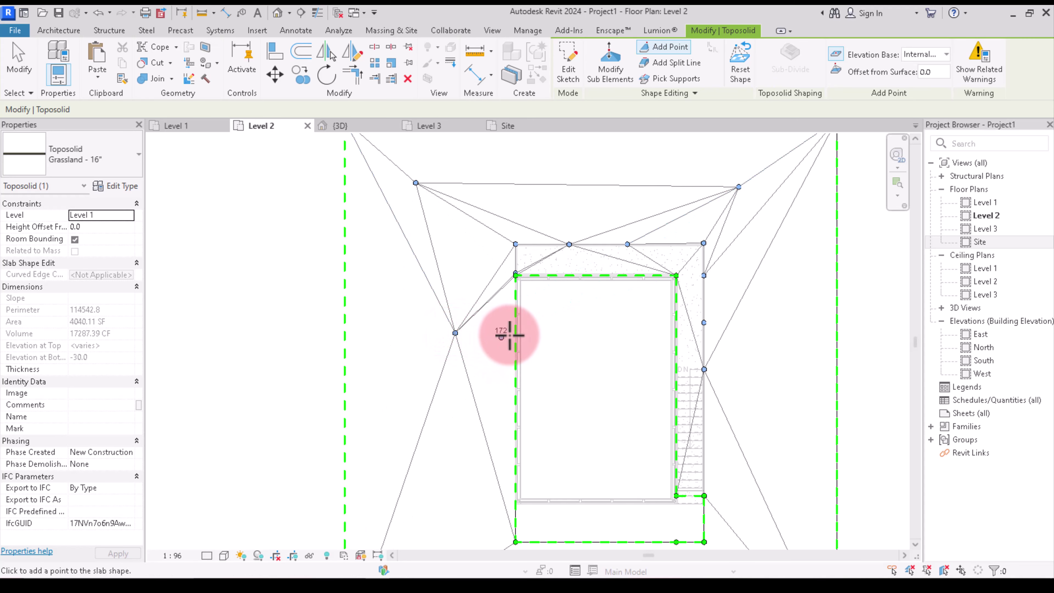
scroll(515, 332, "up", 3)
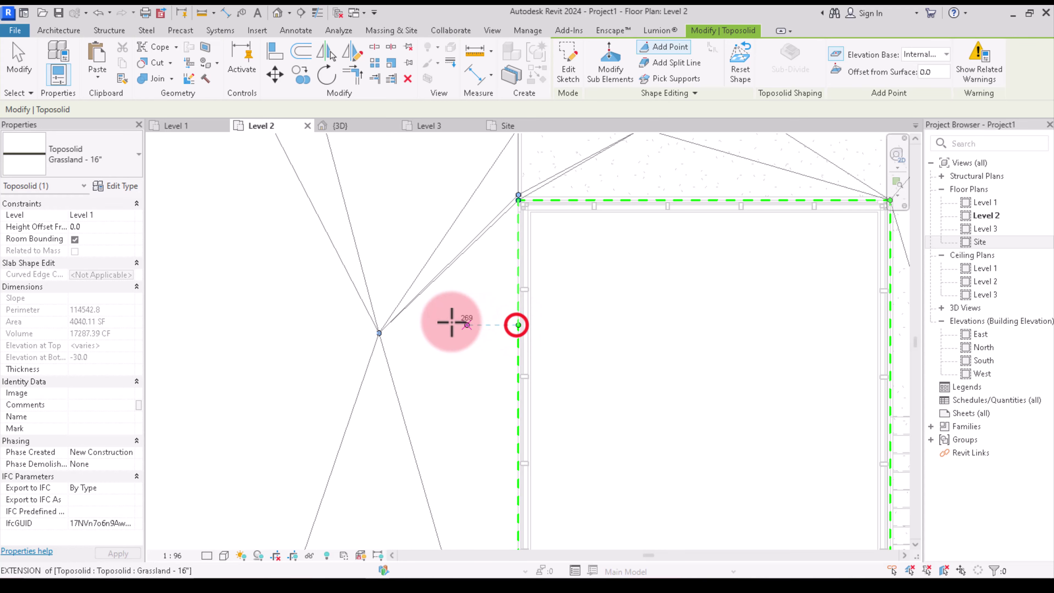
scroll(451, 322, "down", 2)
scroll(412, 329, "down", 2)
scroll(388, 358, "down", 1)
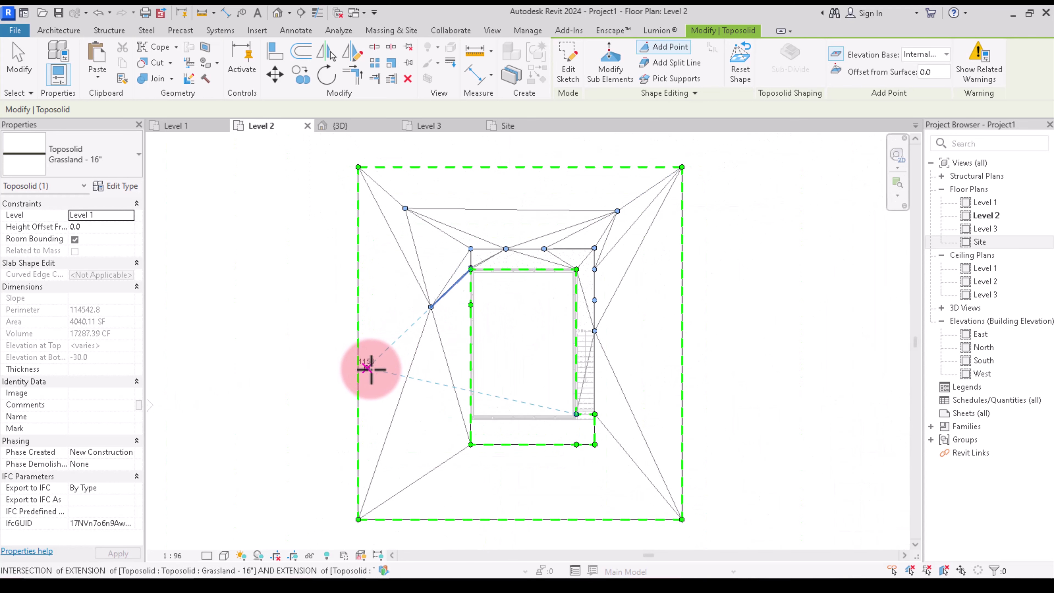
scroll(452, 291, "up", 1)
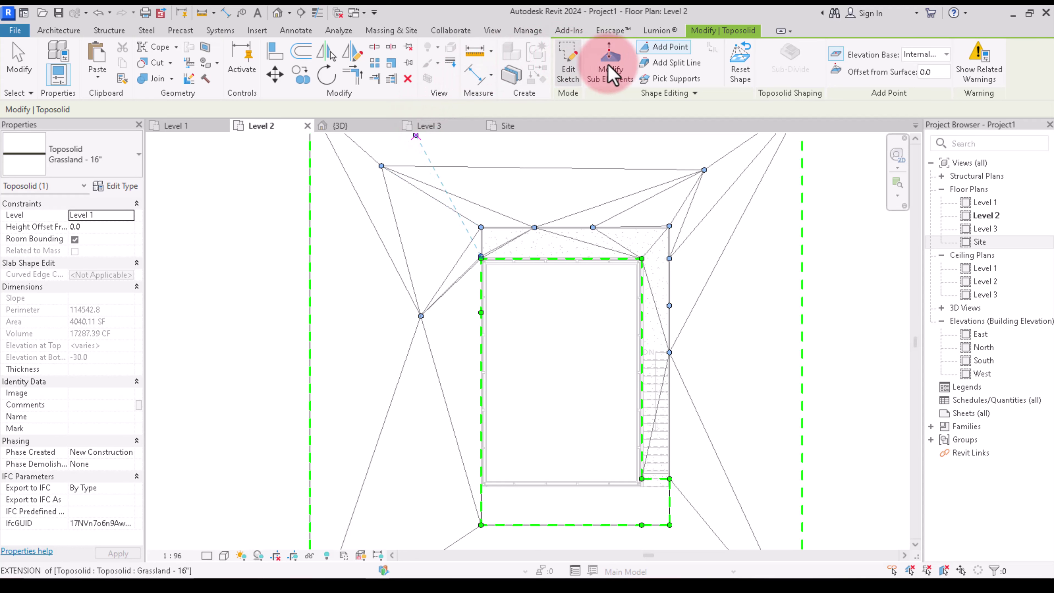
Raise the new point on the house's west wall to elevation 3000
left_click(608, 76)
scroll(419, 305, "up", 1)
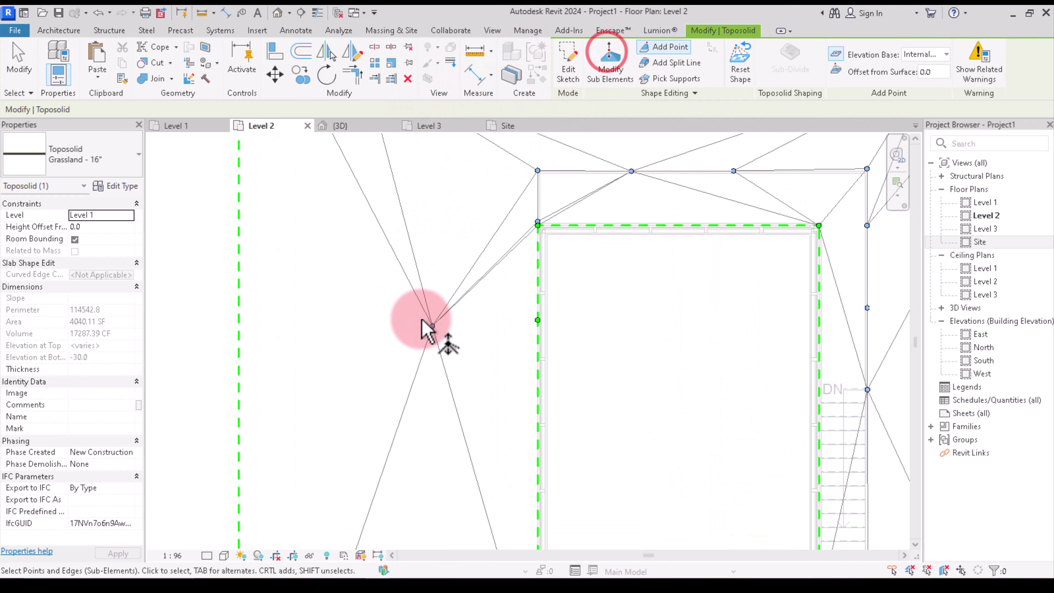
left_click(433, 327)
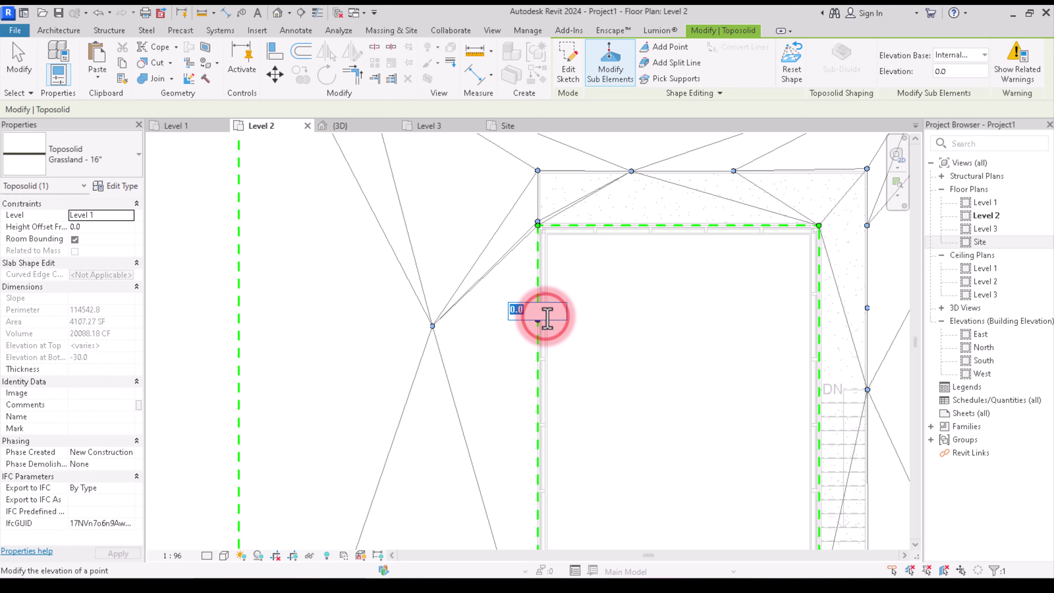
type("3000")
left_click(607, 335)
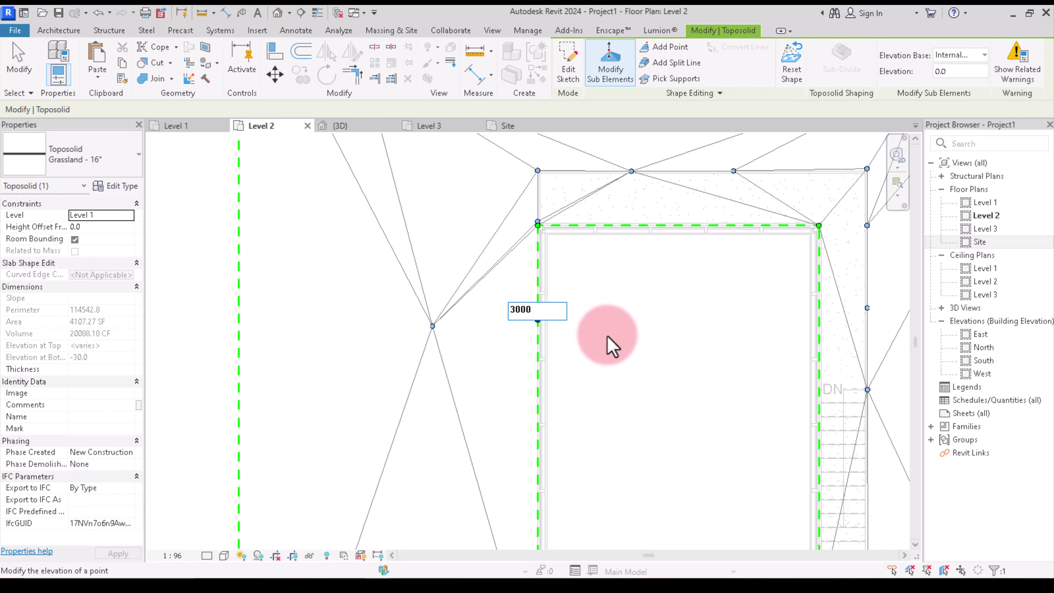
scroll(446, 364, "down", 3)
Return to the 3D view and zoom in on the terrain beside the house
left_click(354, 121)
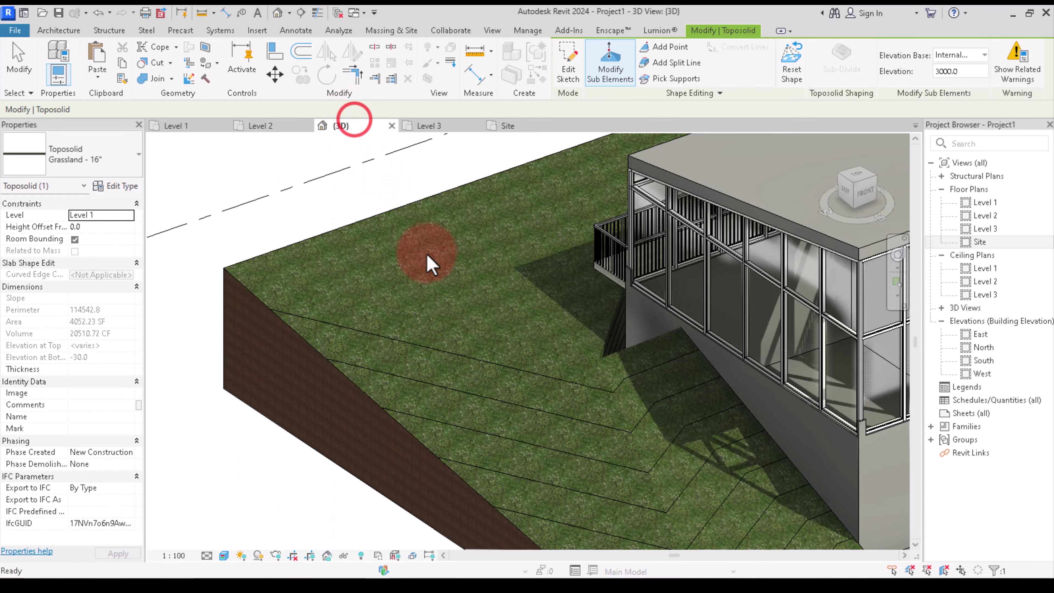
scroll(583, 400, "down", 3)
scroll(490, 309, "up", 3)
scroll(489, 310, "up", 2)
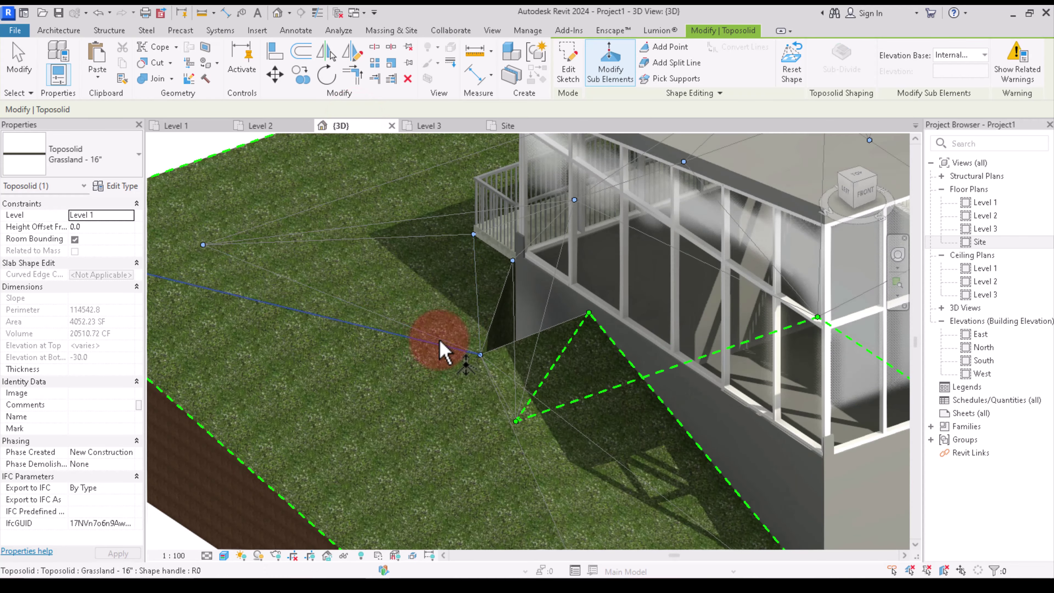
scroll(442, 354, "up", 2)
scroll(464, 395, "down", 2)
scroll(501, 400, "down", 2)
scroll(506, 359, "up", 2)
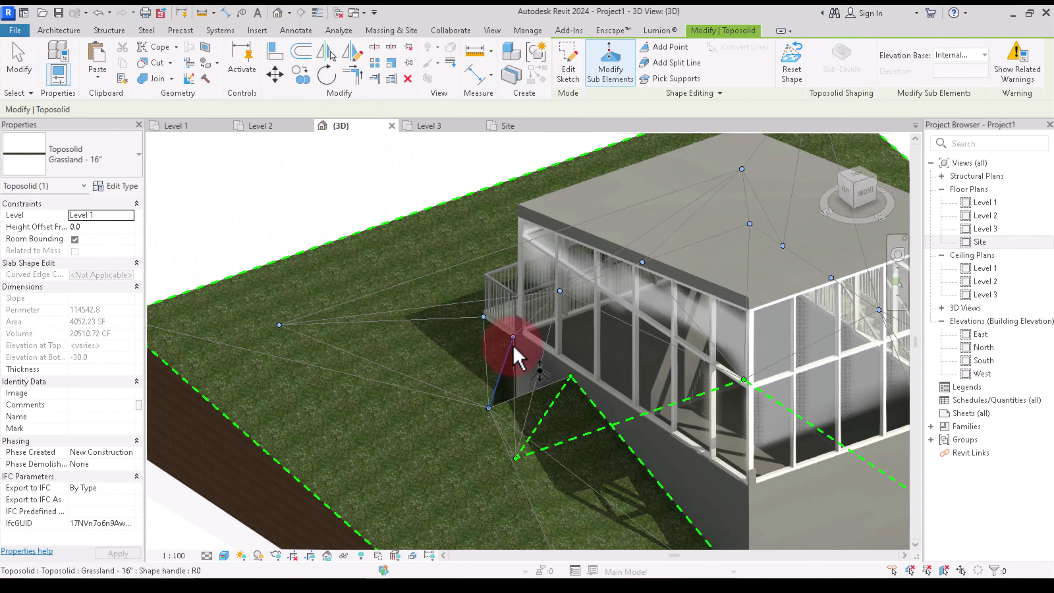
scroll(513, 353, "up", 2)
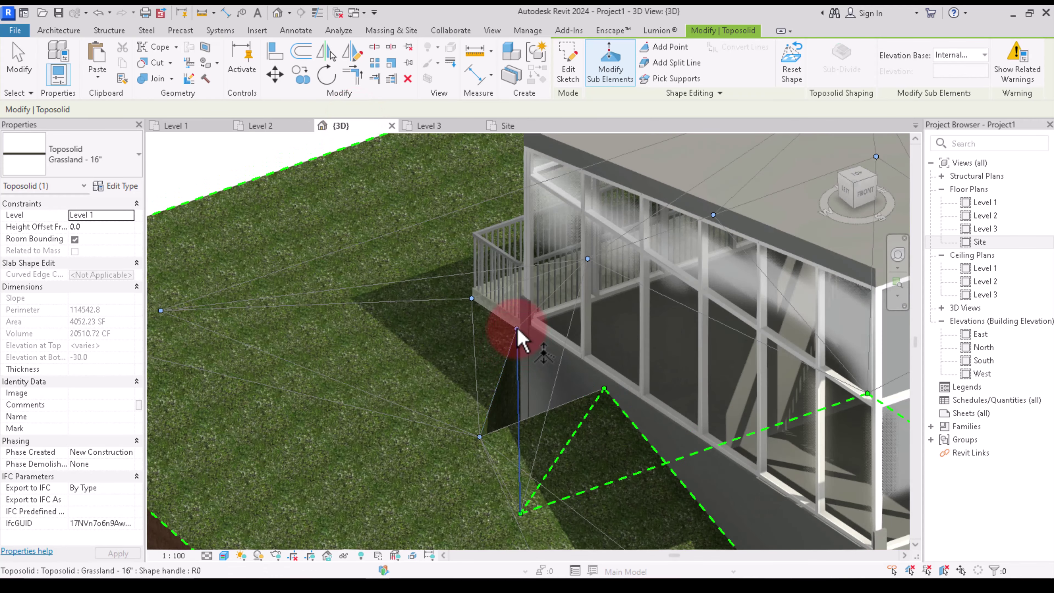
Raise the terrain point under the balcony corner to elevation 3022
left_click(481, 435)
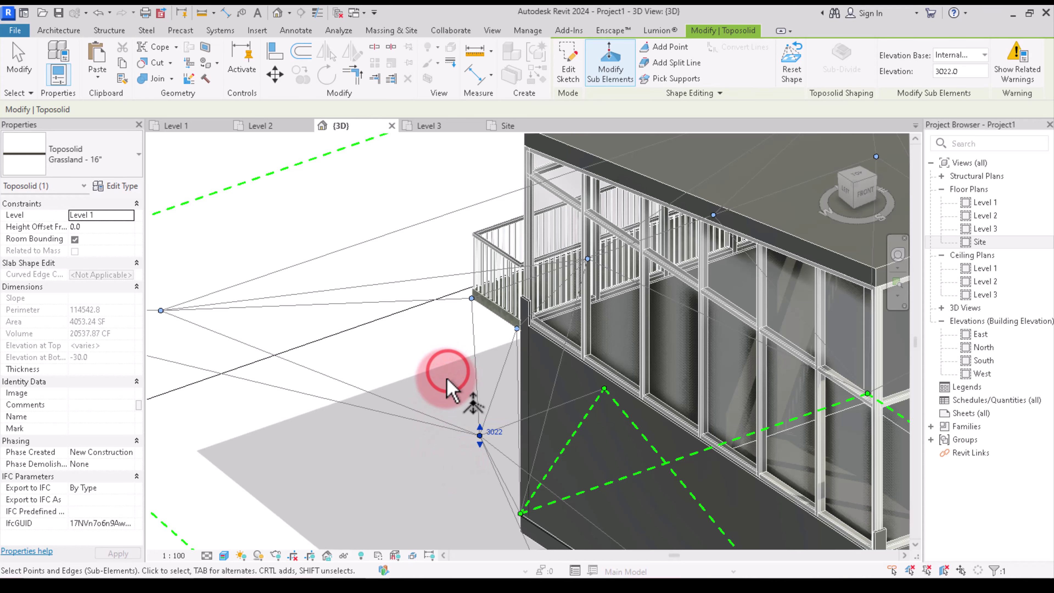
scroll(450, 388, "down", 5)
scroll(440, 432, "up", 3)
scroll(459, 353, "up", 2)
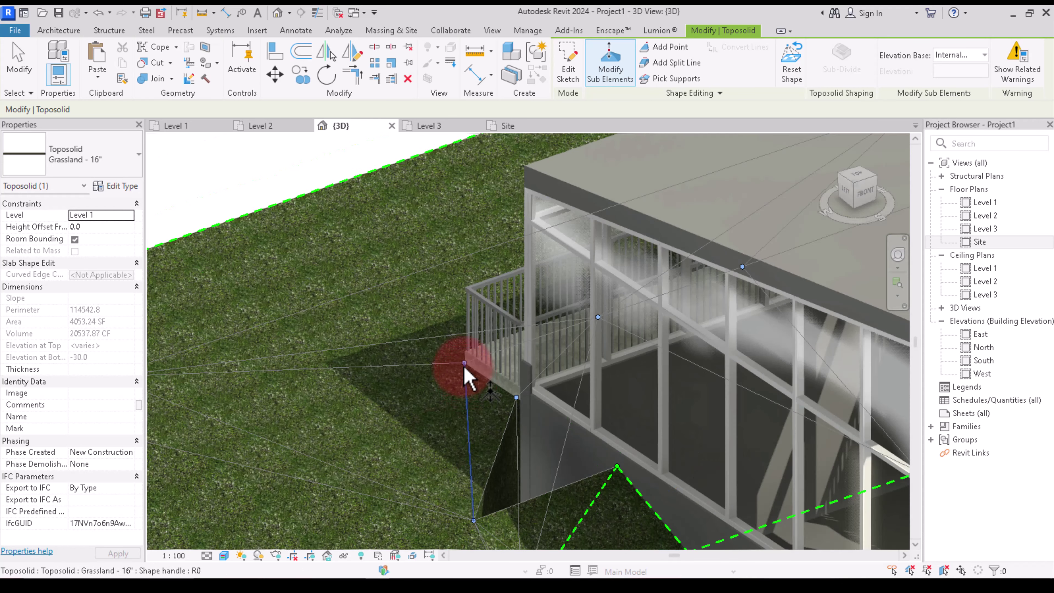
left_click(464, 363)
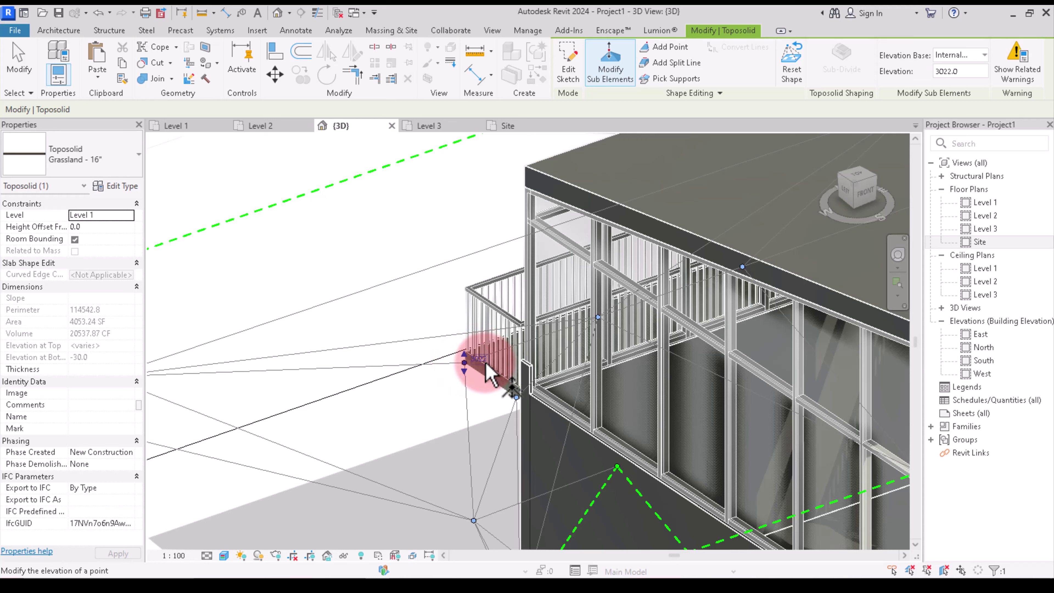
left_click(488, 400)
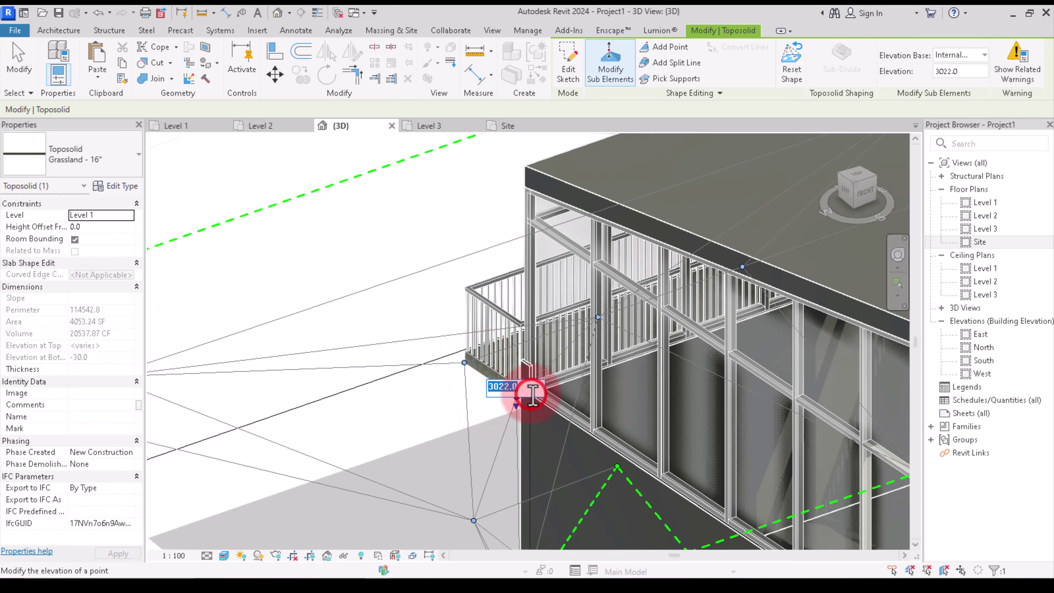
left_click(429, 409)
scroll(433, 415, "down", 5)
scroll(440, 448, "down", 3)
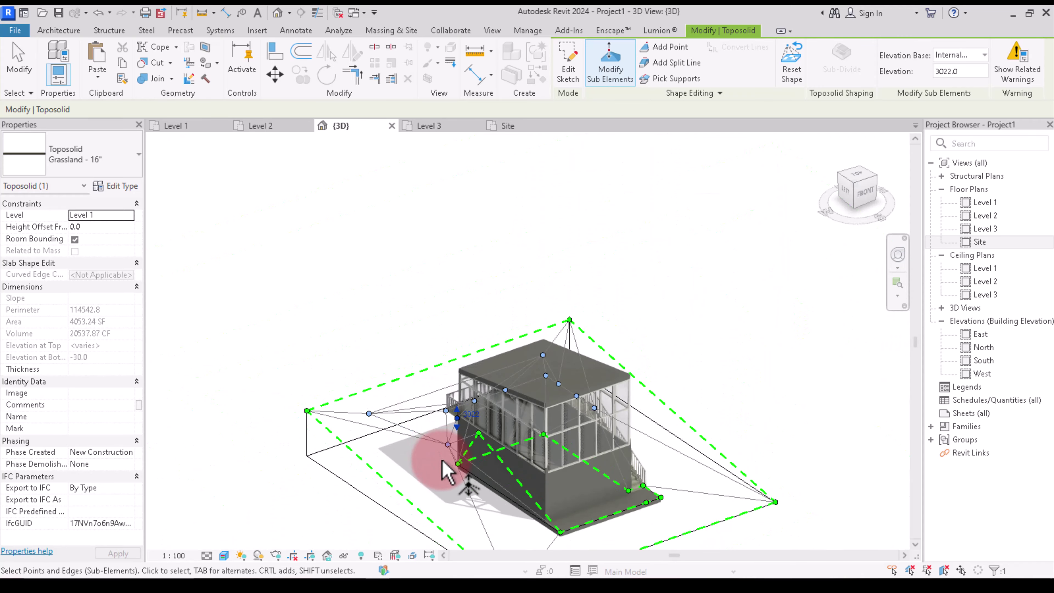
scroll(436, 482, "up", 1)
scroll(447, 481, "up", 3)
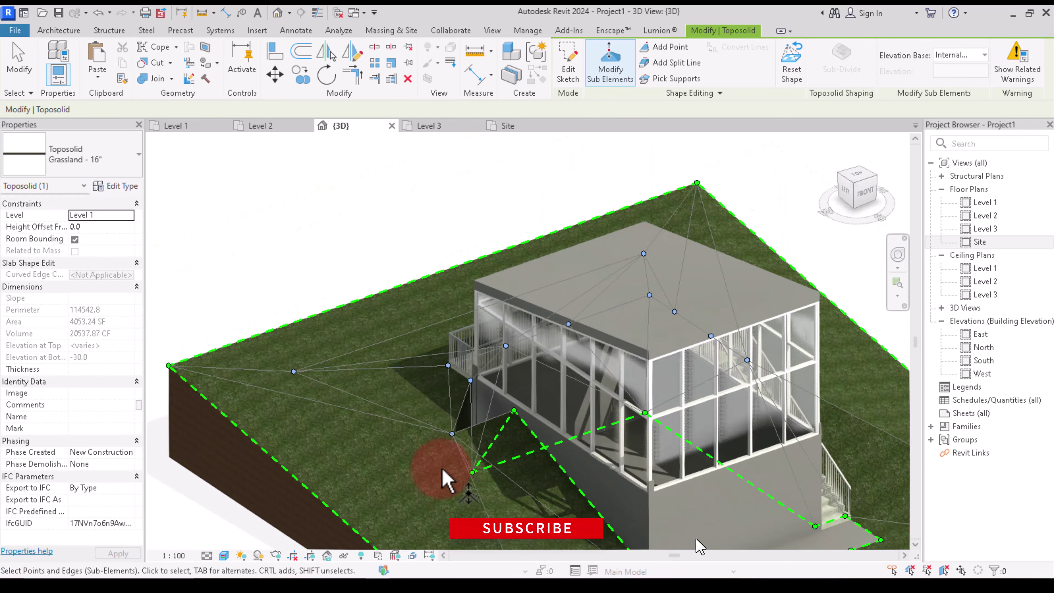
scroll(488, 472, "up", 3)
scroll(489, 471, "down", 1)
scroll(526, 352, "up", 2)
scroll(466, 424, "down", 1)
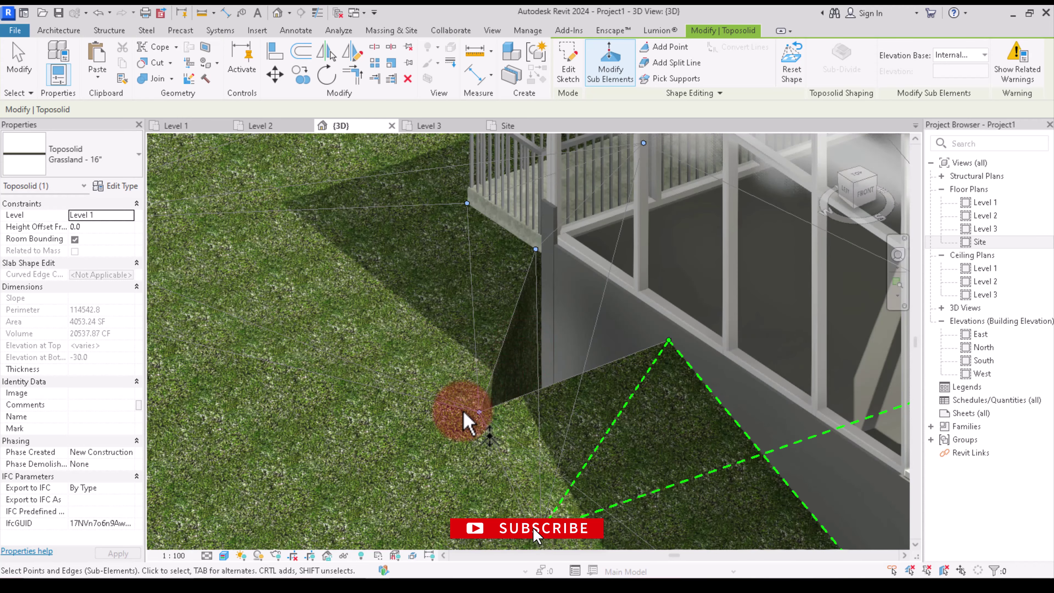
right_click(409, 315)
left_click(431, 320)
scroll(471, 419, "down", 3)
key("Escape")
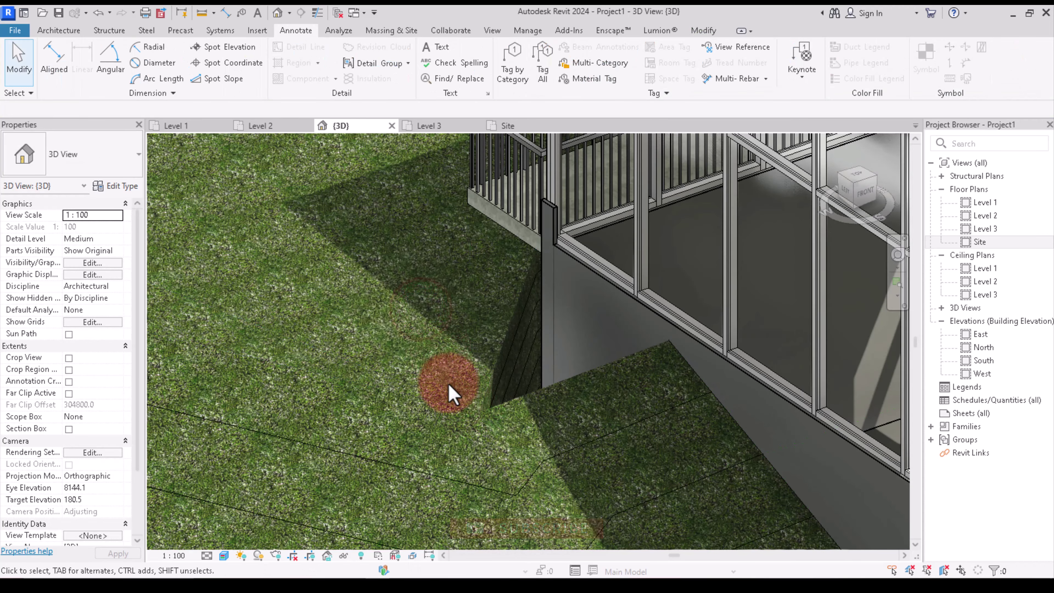
scroll(492, 434, "down", 5)
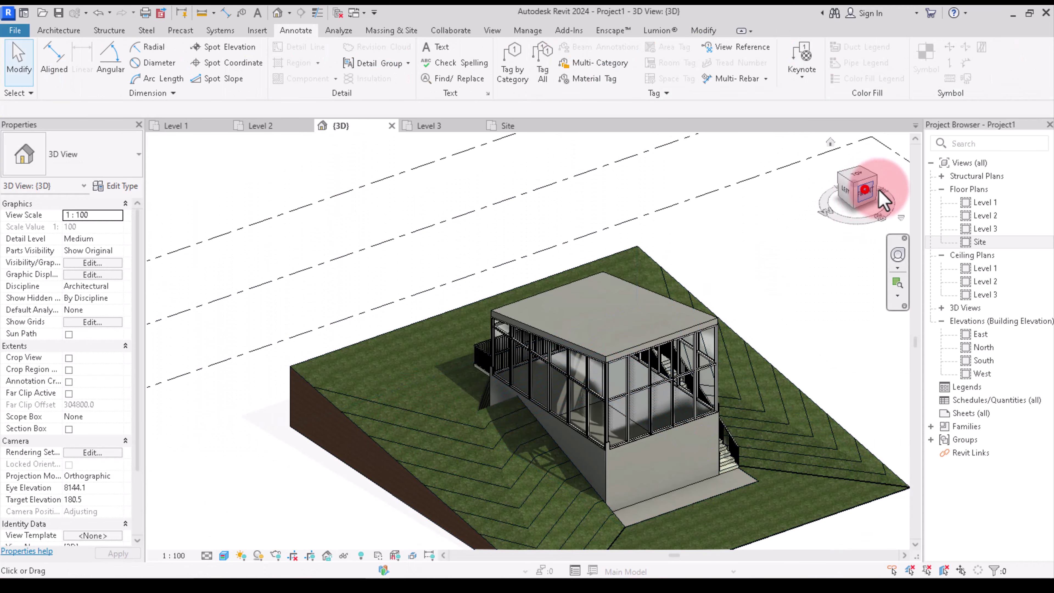
left_click(867, 191)
mouse_move(156, 212)
middle_mouse_down("shift")
mouse_move(290, 220)
mouse_move(214, 229)
middle_mouse_up("shift")
left_click_drag(861, 218, 835, 247)
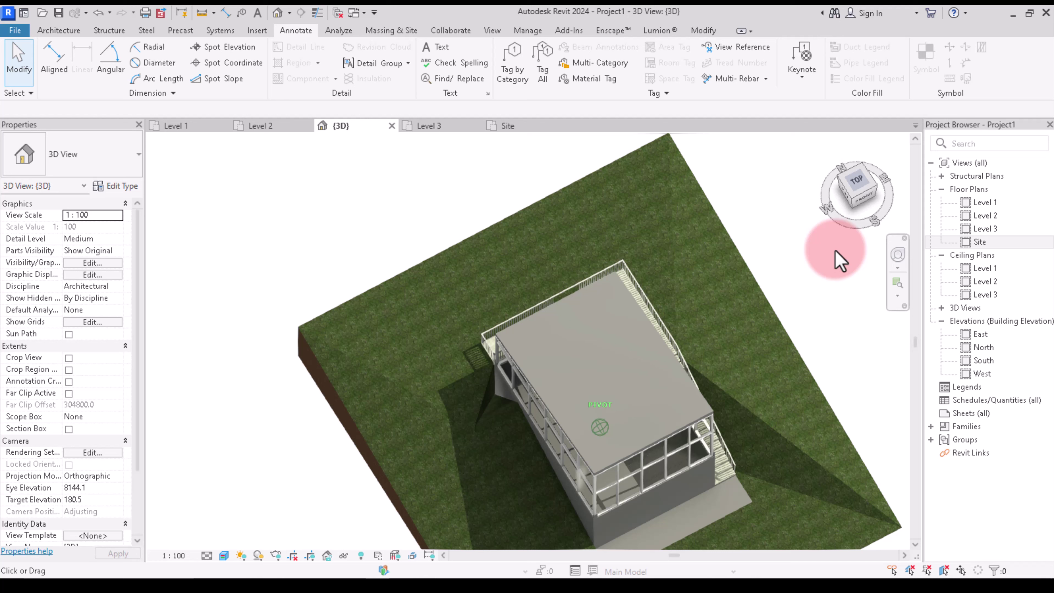
left_click(481, 407)
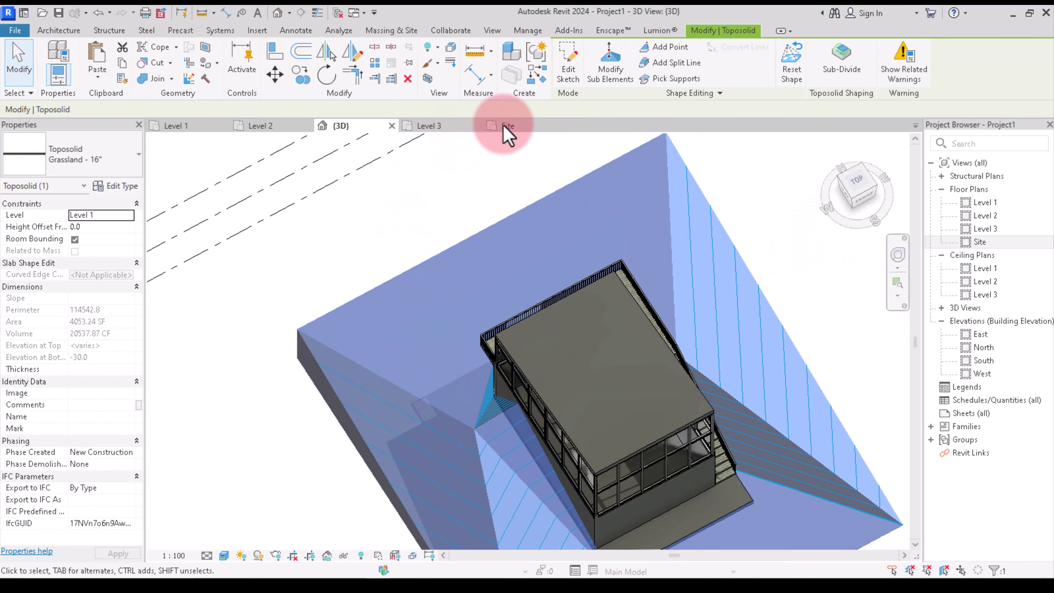
left_click(504, 125)
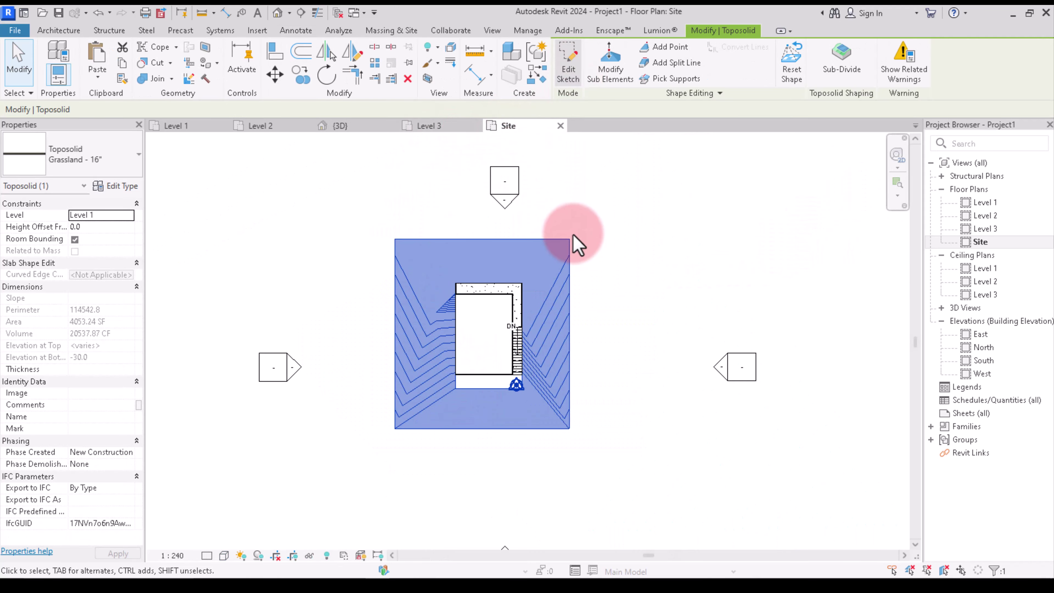
left_click(609, 71)
left_click(655, 48)
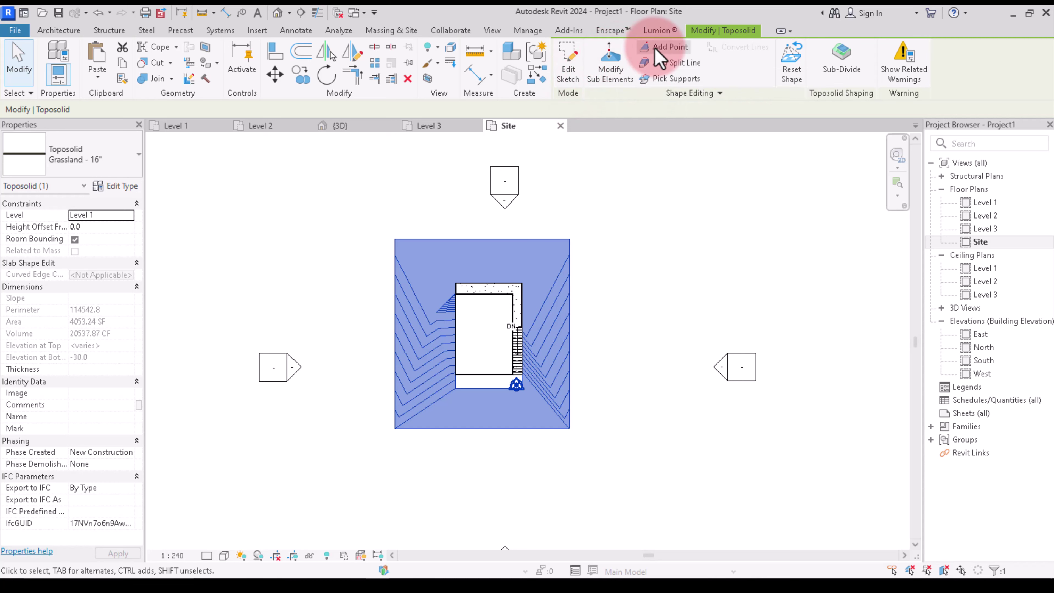
scroll(441, 292, "up", 2)
scroll(441, 293, "up", 2)
scroll(405, 365, "up", 2)
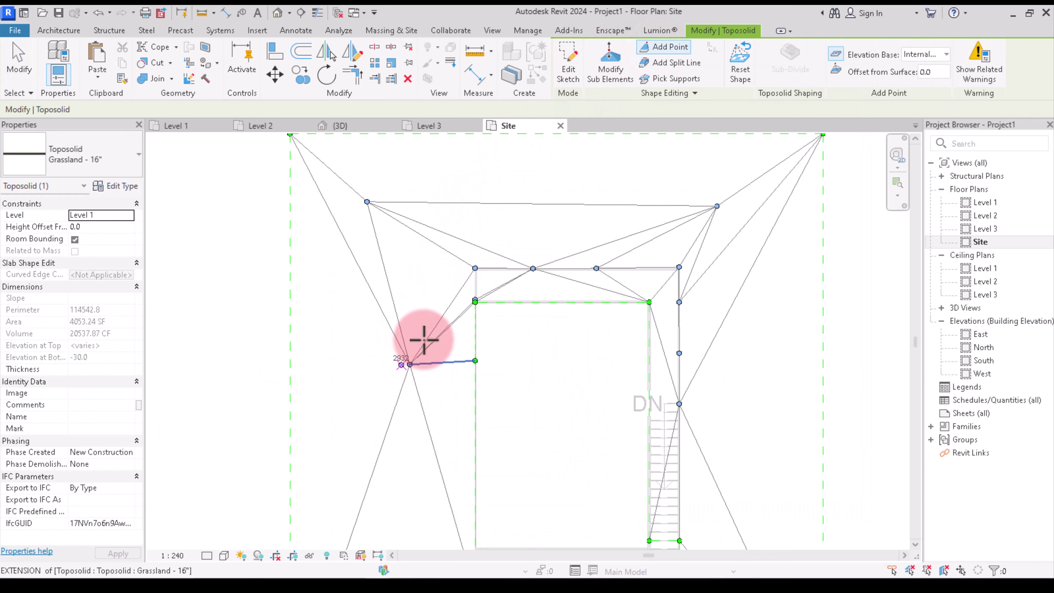
scroll(419, 341, "up", 1)
scroll(522, 294, "up", 2)
scroll(522, 306, "up", 2)
scroll(525, 306, "up", 1)
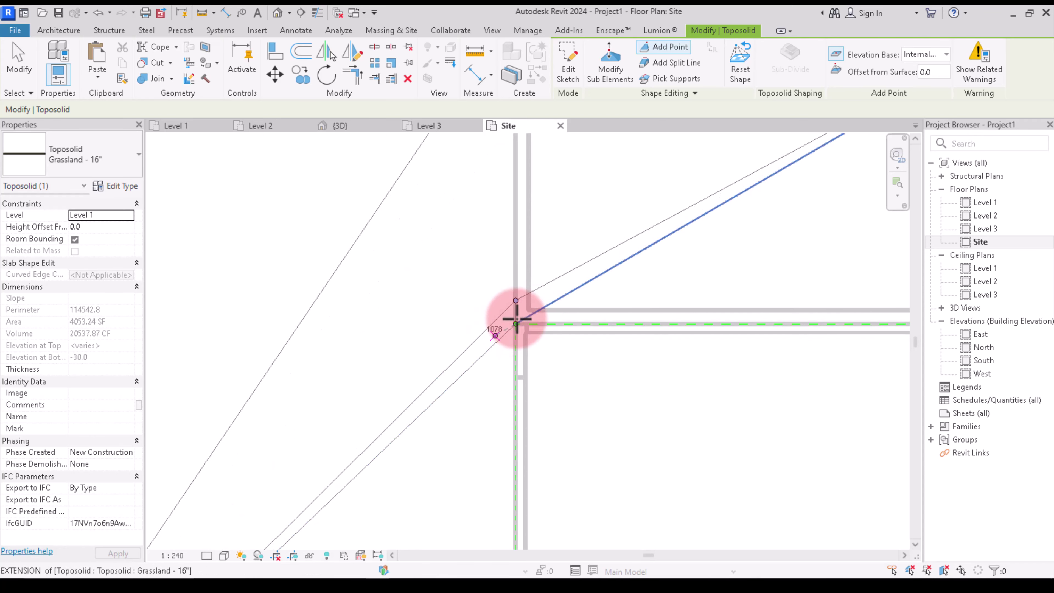
scroll(525, 306, "down", 2)
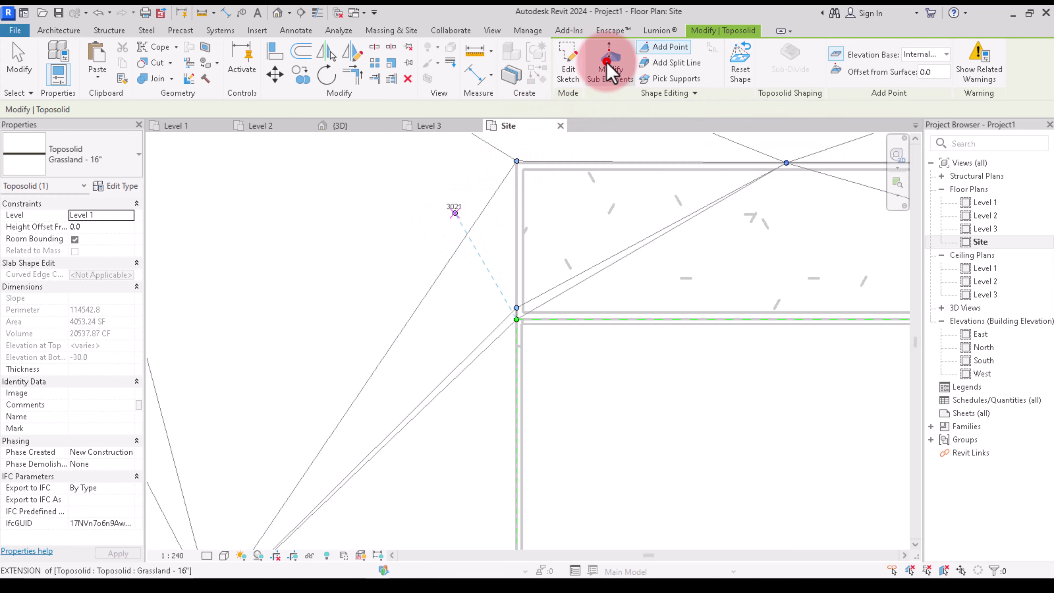
left_click(609, 72)
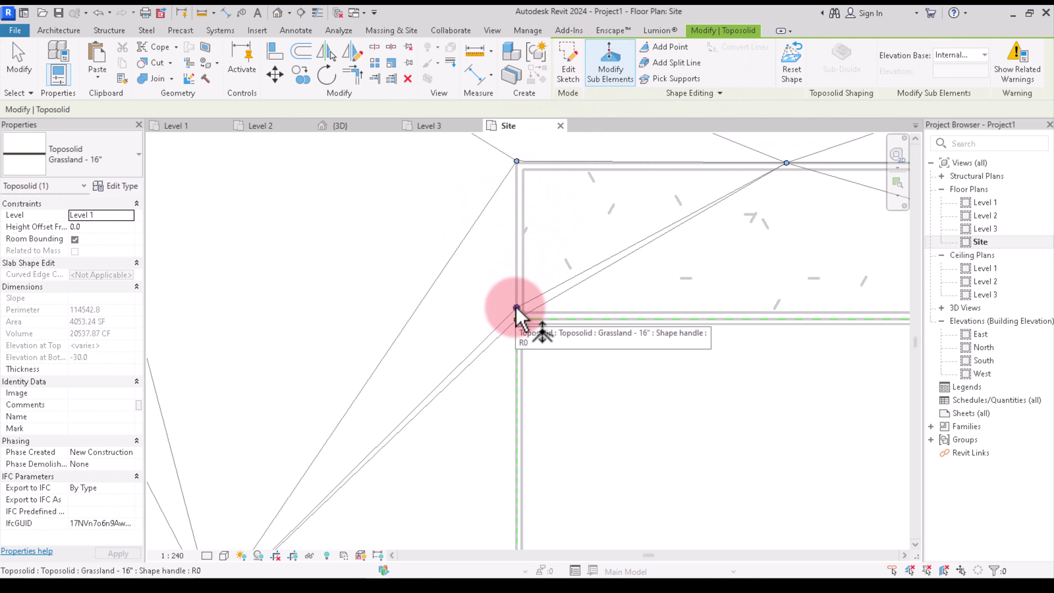
scroll(516, 310, "down", 1)
scroll(382, 424, "down", 1)
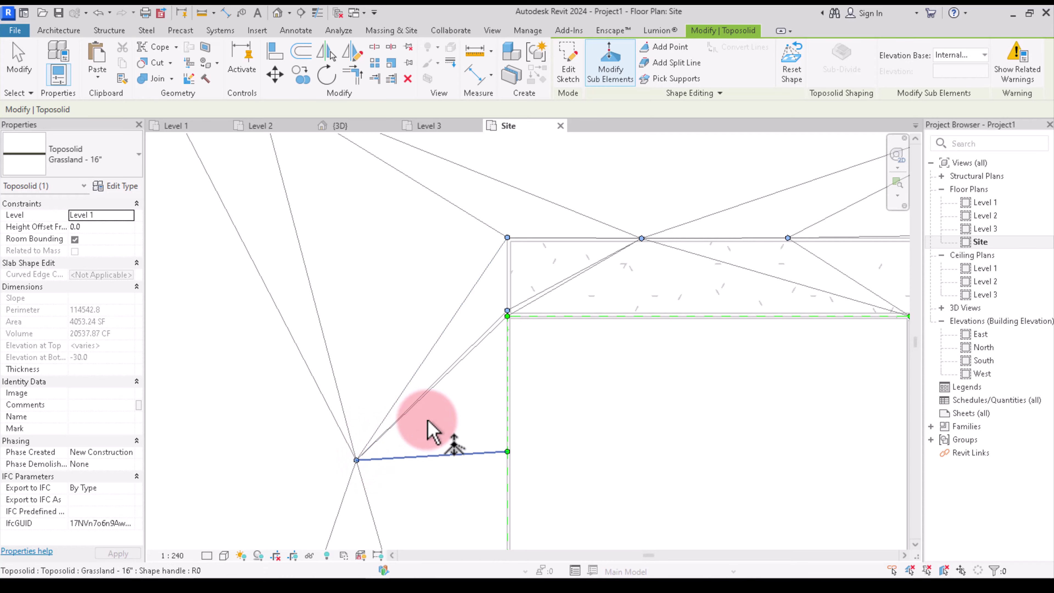
scroll(419, 290, "down", 1)
scroll(411, 261, "down", 1)
left_click(347, 126)
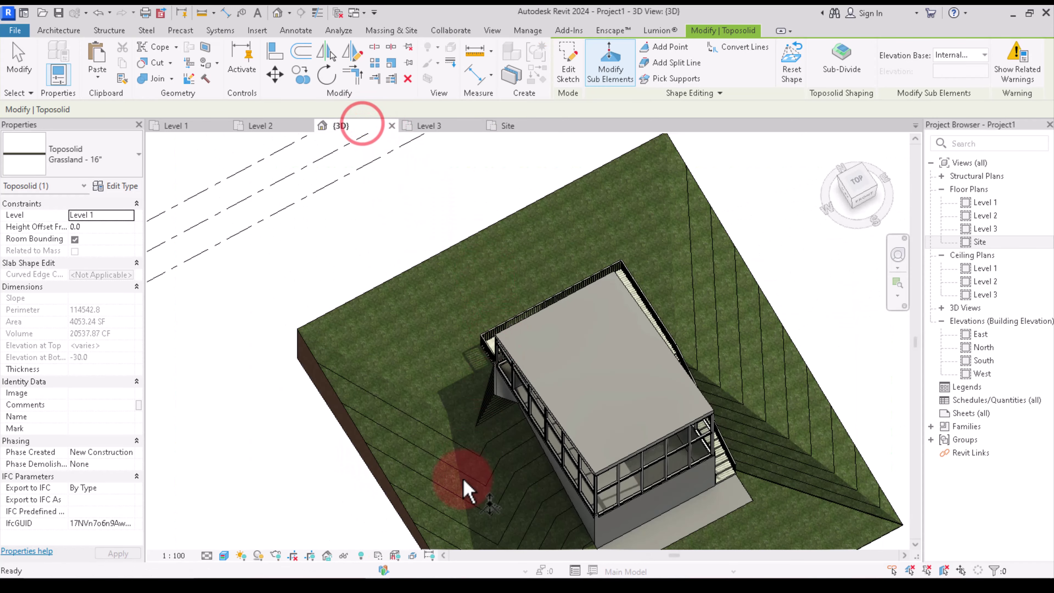
Set the Grassland point at the house's balcony-side corner to elevation 3000
scroll(484, 411, "up", 1)
scroll(498, 361, "up", 1)
scroll(527, 357, "up", 1)
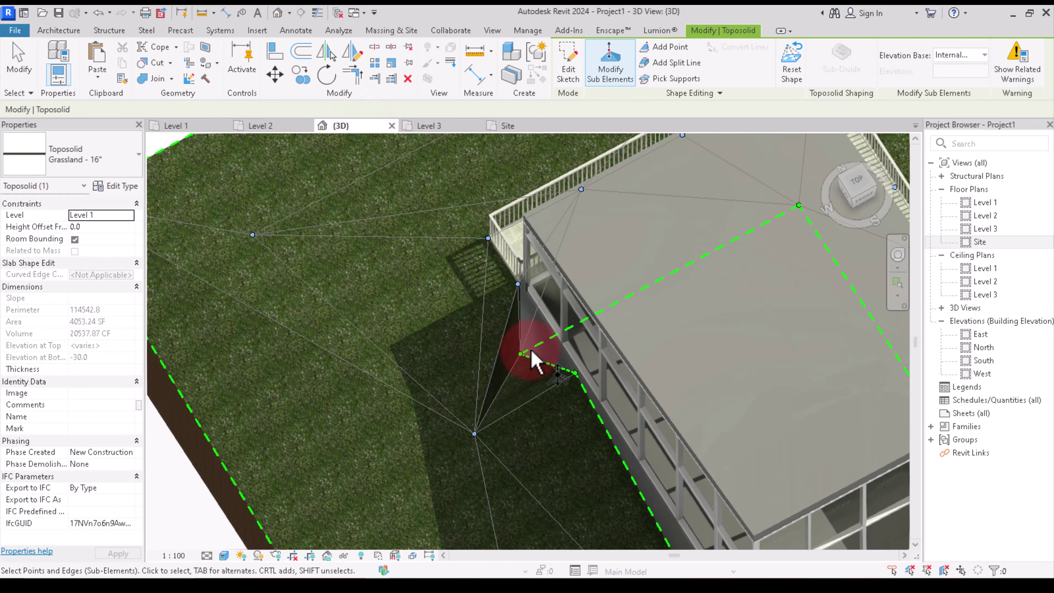
scroll(515, 371, "up", 1)
left_click(511, 358)
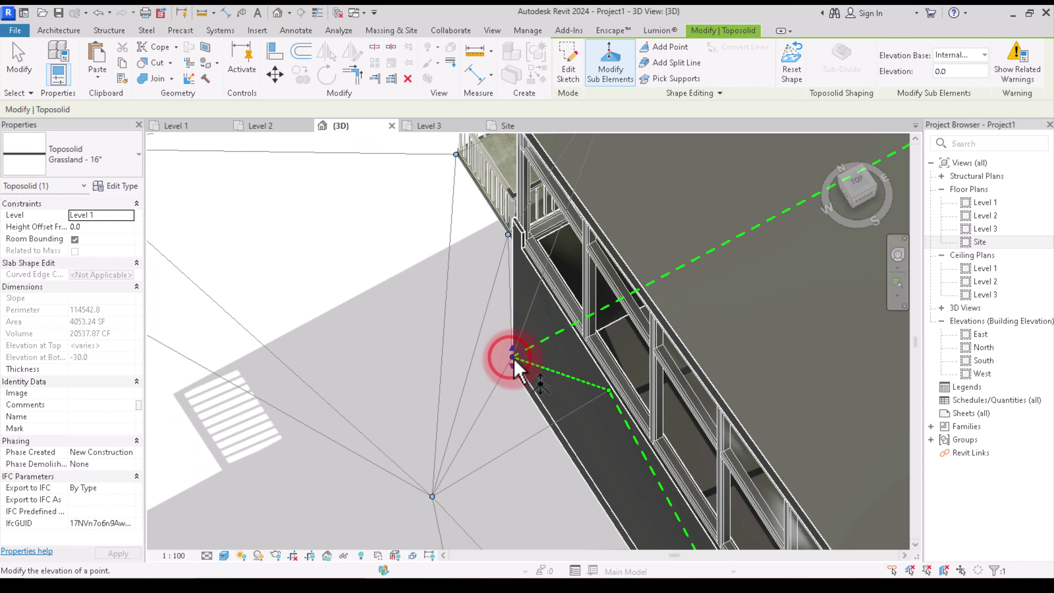
left_click_drag(521, 354, 493, 358)
type("3000")
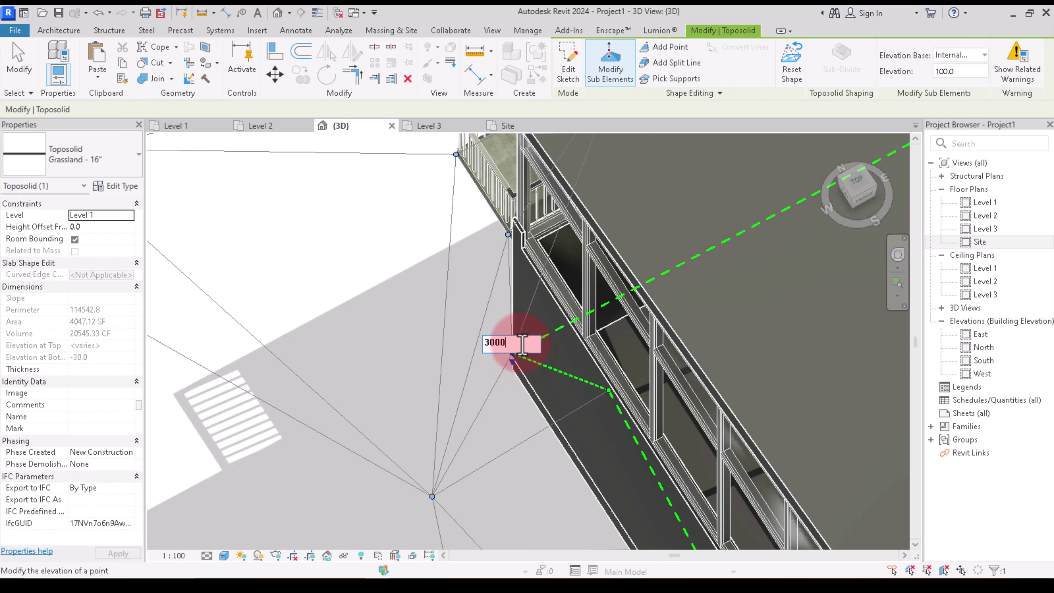
left_click(350, 321)
scroll(365, 332, "down", 3)
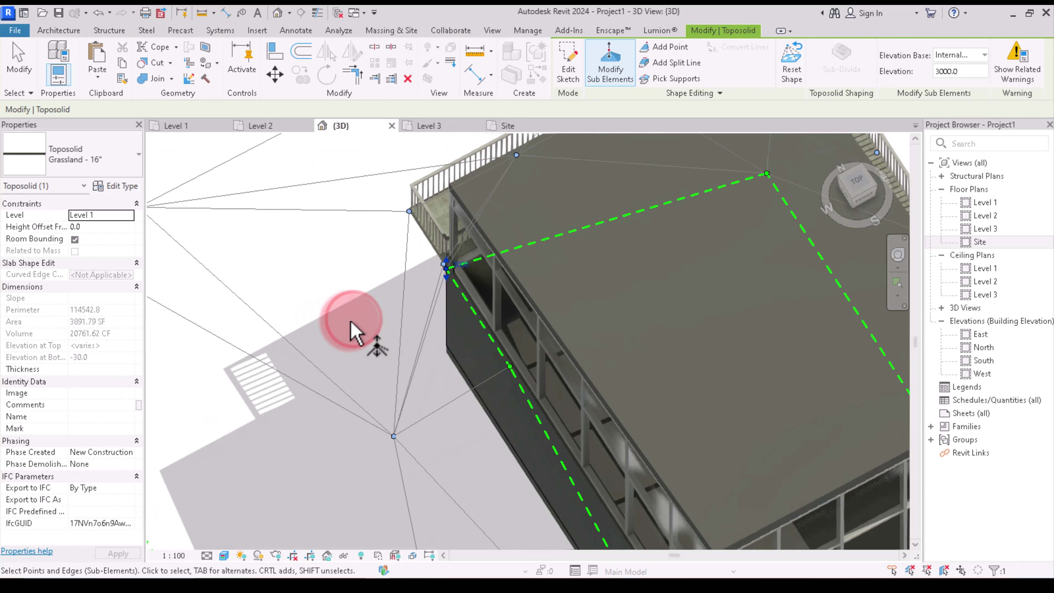
scroll(372, 336, "down", 2)
scroll(372, 336, "down", 5)
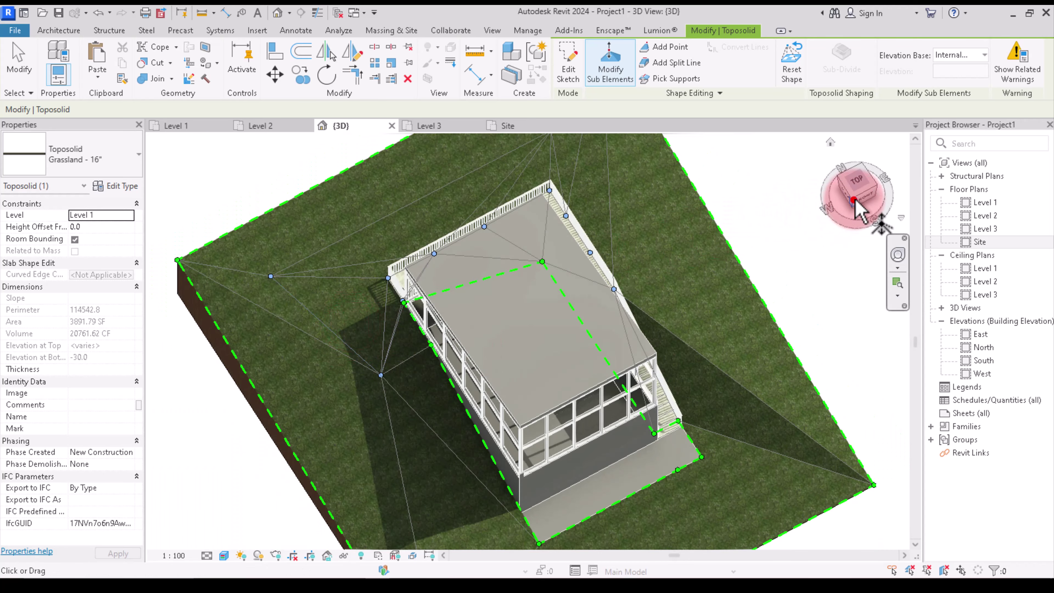
mouse_move(853, 199)
left_mouse_down()
mouse_move(880, 156)
mouse_move(767, 280)
mouse_move(772, 306)
mouse_move(189, 277)
mouse_move(568, 249)
left_mouse_up()
mouse_move(568, 250)
middle_mouse_down("shift")
mouse_move(506, 236)
mouse_move(423, 254)
mouse_move(563, 333)
middle_mouse_up("shift")
scroll(358, 313, "up", 2)
scroll(329, 337, "up", 3)
scroll(299, 313, "up", 2)
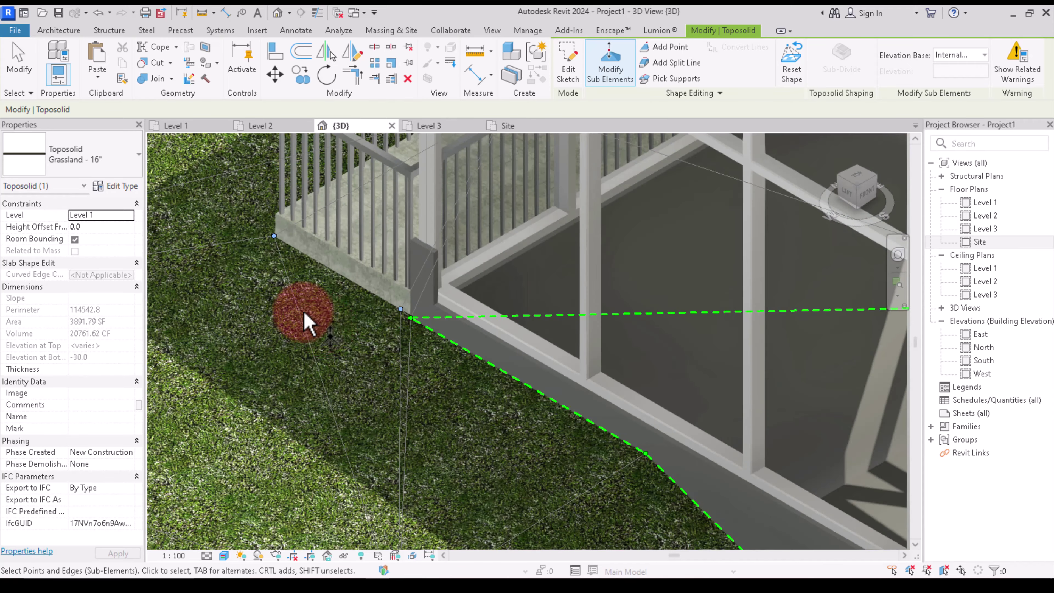
scroll(307, 322, "down", 1)
scroll(419, 431, "down", 4)
scroll(440, 463, "down", 2)
scroll(440, 465, "up", 2)
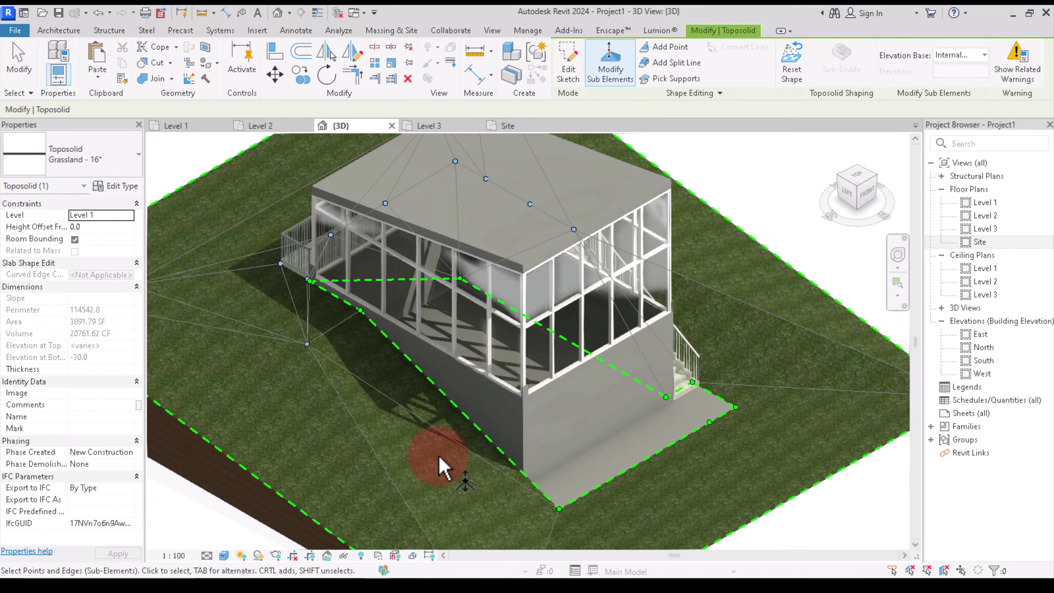
scroll(420, 450, "up", 2)
scroll(420, 451, "down", 3)
scroll(400, 443, "down", 1)
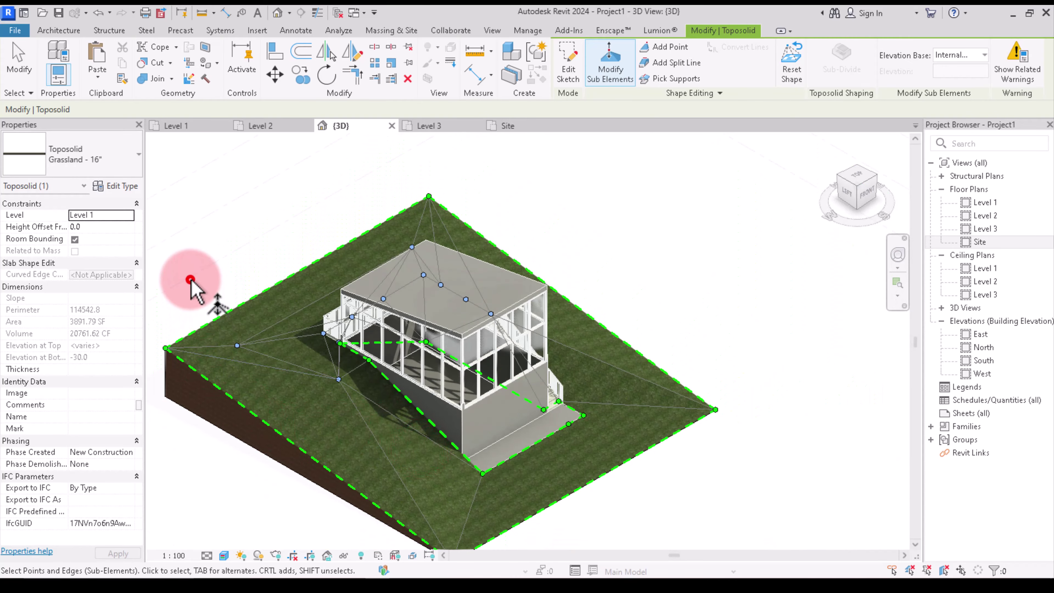
scroll(447, 435, "up", 3)
scroll(494, 405, "up", 3)
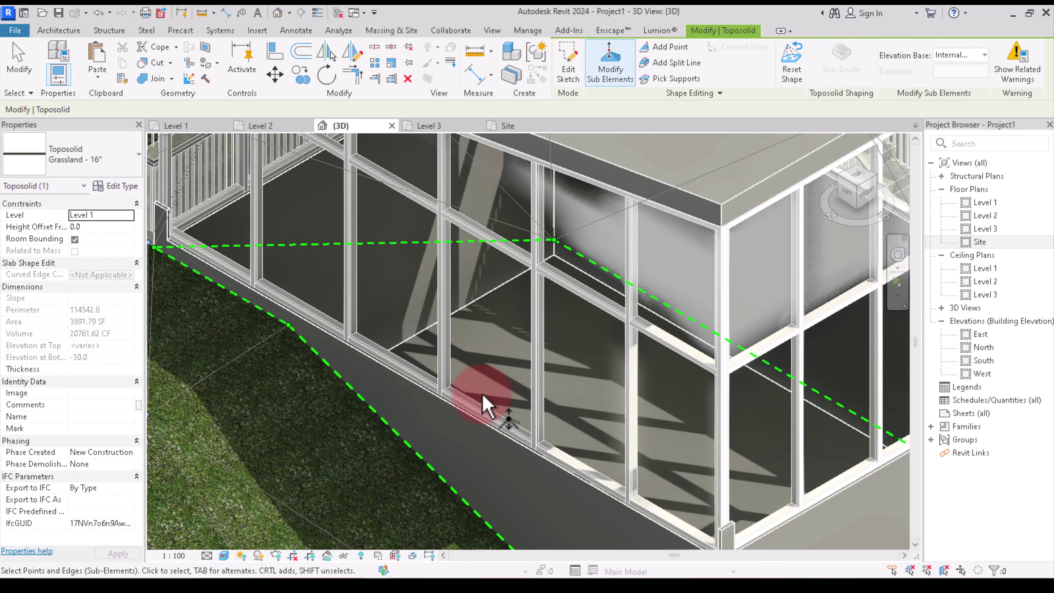
scroll(388, 392, "up", 1)
scroll(388, 392, "down", 3)
scroll(540, 358, "down", 3)
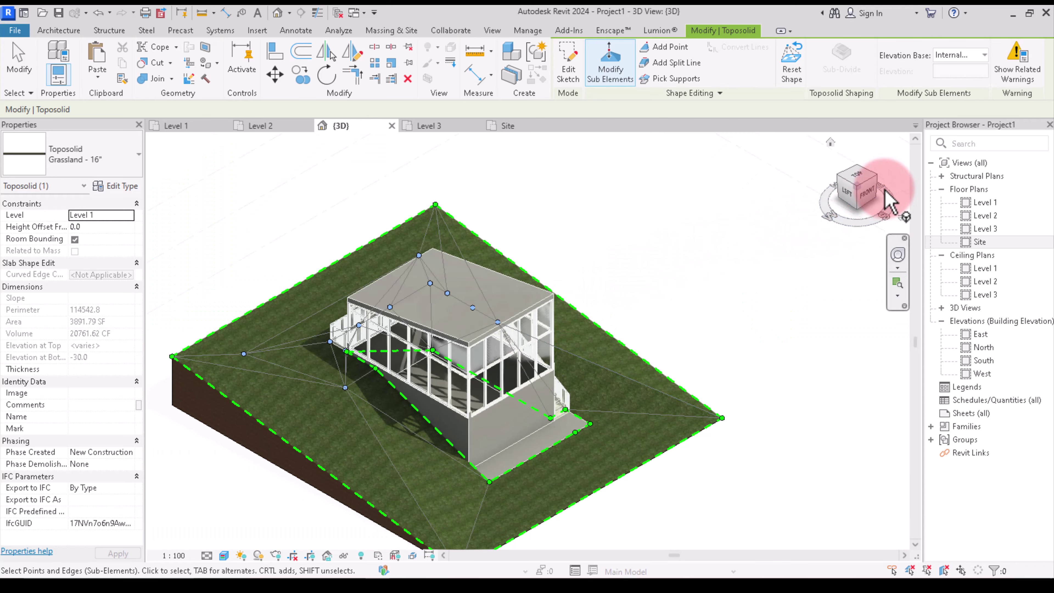
left_click(865, 191)
mouse_move(748, 170)
middle_mouse_down("shift")
mouse_move(576, 193)
mouse_move(605, 204)
mouse_move(870, 189)
mouse_move(800, 207)
middle_mouse_up("shift")
right_click(666, 204)
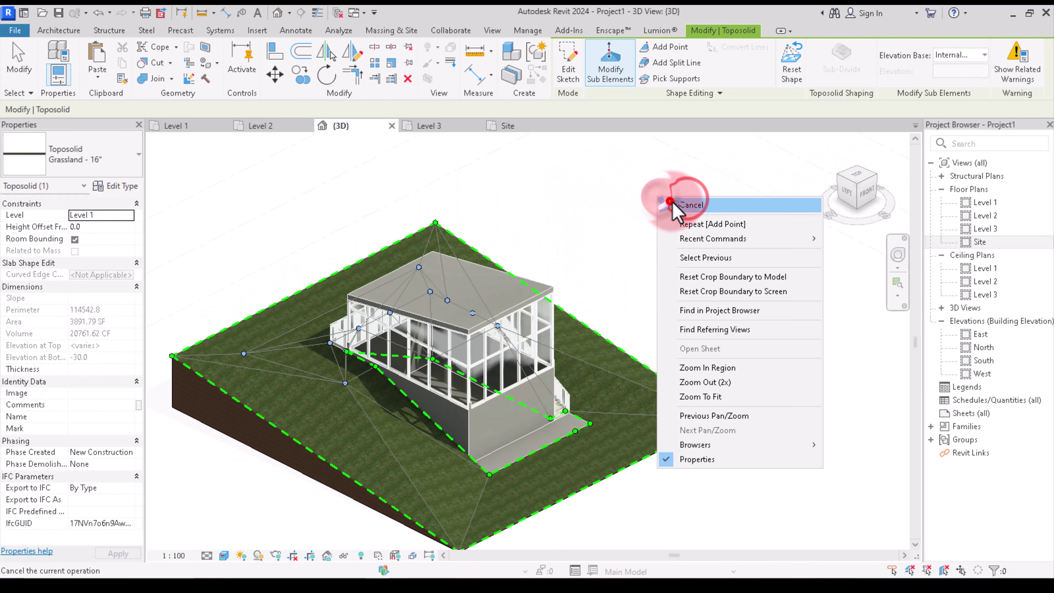
End point editing, orbit to an isometric 3D view, and select the Grassland toposolid
left_click(670, 202)
scroll(613, 334, "down", 3)
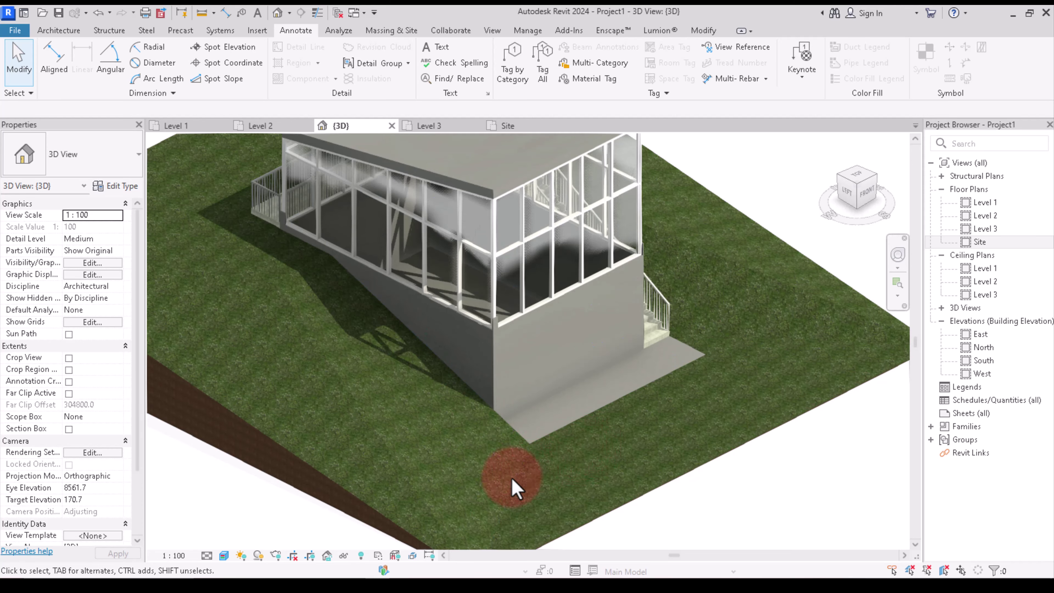
scroll(696, 379, "down", 3)
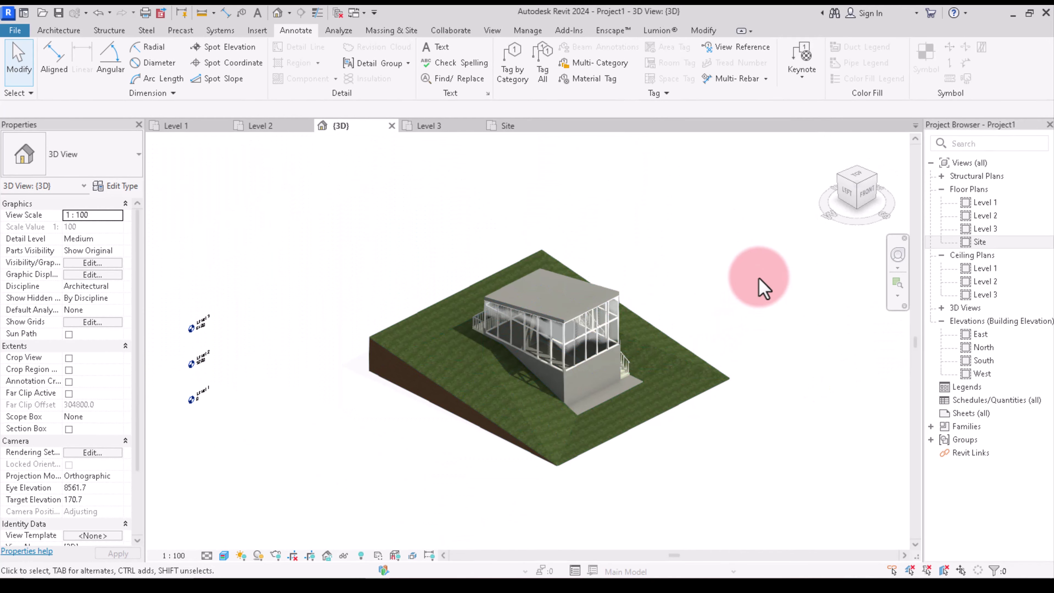
mouse_move(857, 198)
left_mouse_down()
mouse_move(664, 222)
mouse_move(574, 217)
left_mouse_up()
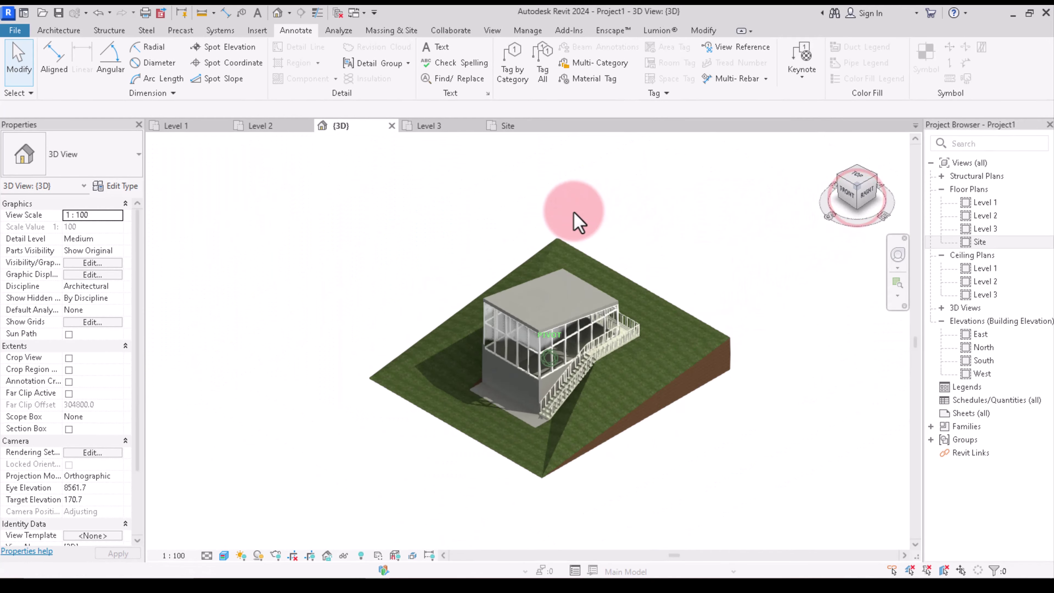
left_click(854, 207)
scroll(649, 365, "up", 5)
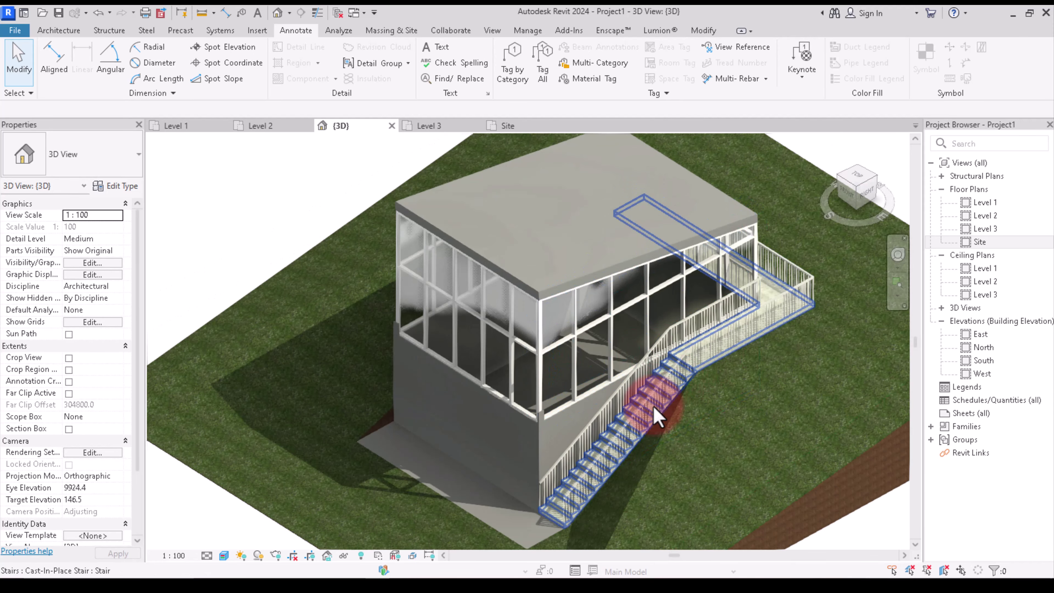
scroll(664, 386, "down", 3)
scroll(689, 400, "down", 3)
scroll(666, 434, "up", 4)
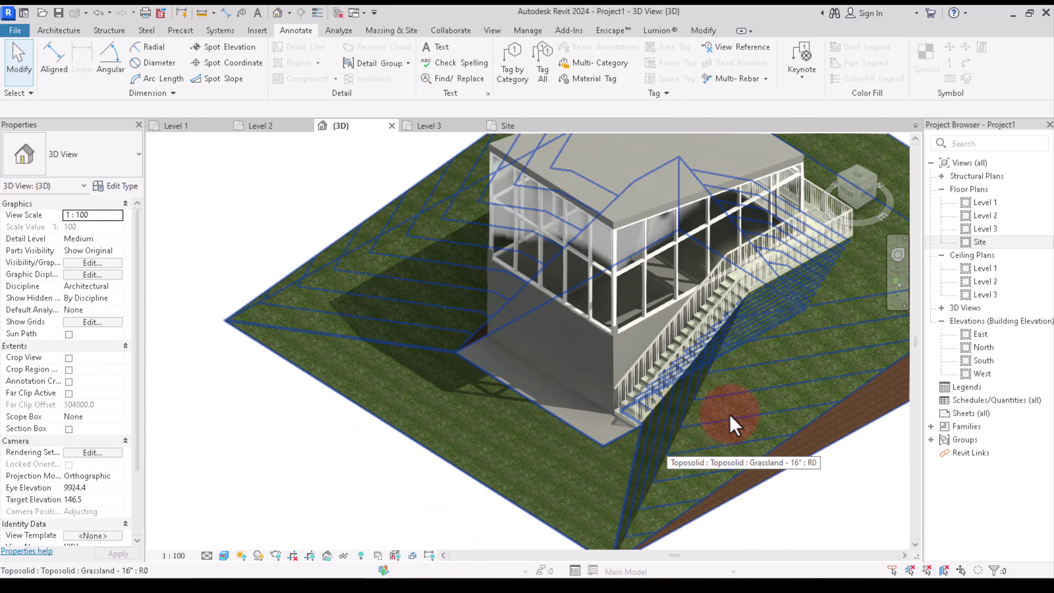
scroll(705, 427, "up", 2)
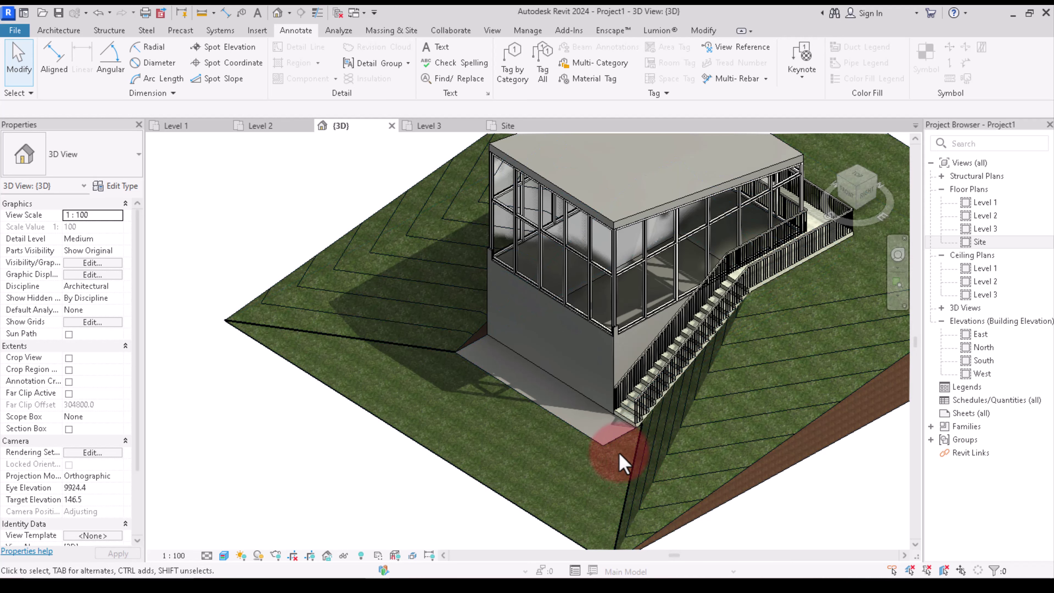
left_click(679, 456)
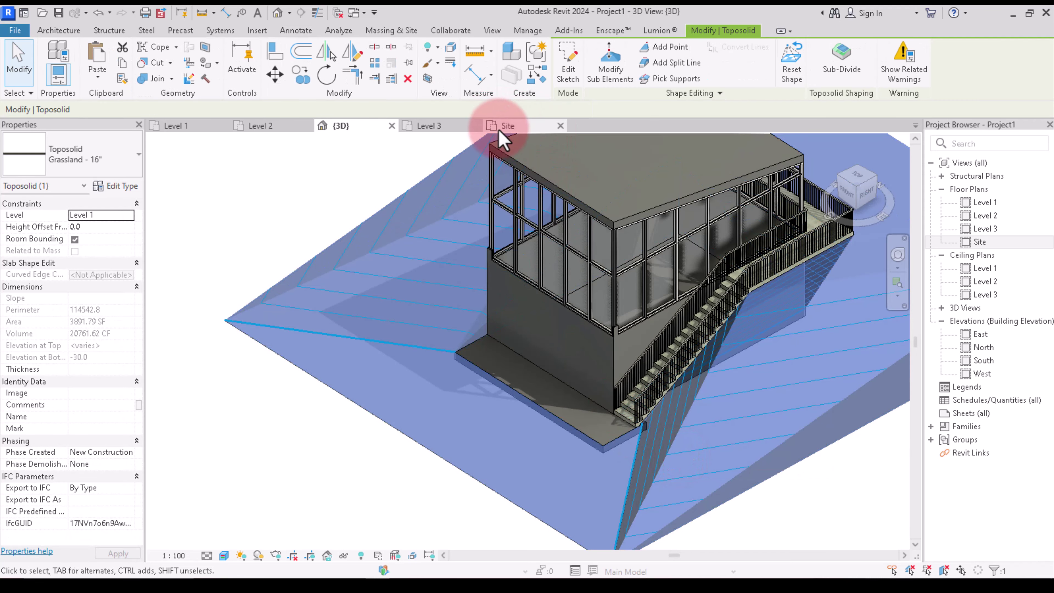
In the Site plan, add new terrain points beside and below the stair's foot
left_click(524, 126)
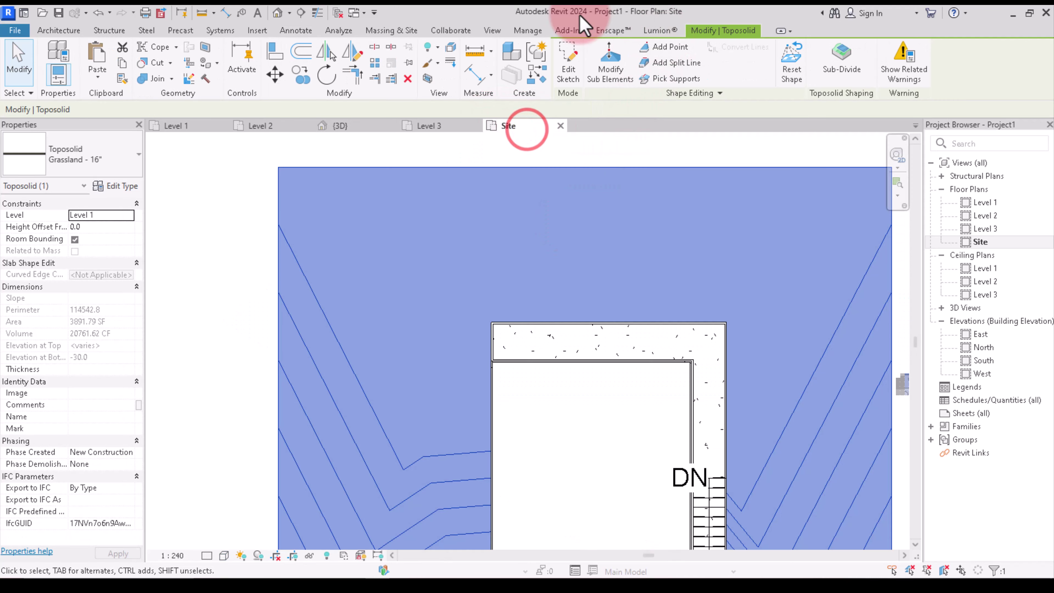
left_click(650, 47)
scroll(613, 464, "up", 3)
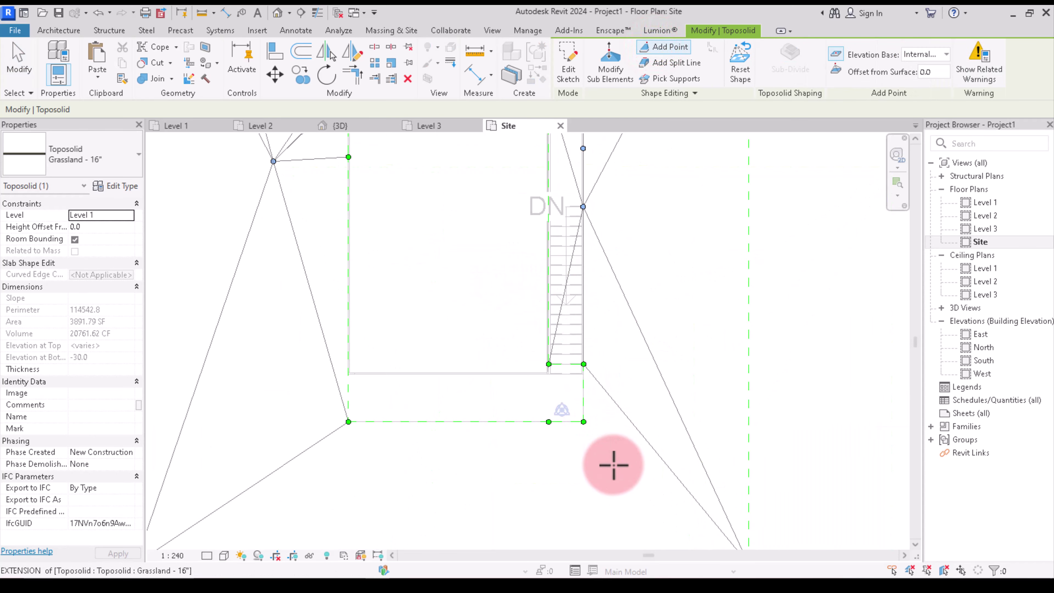
scroll(613, 464, "up", 3)
scroll(548, 457, "down", 2)
left_click(613, 439)
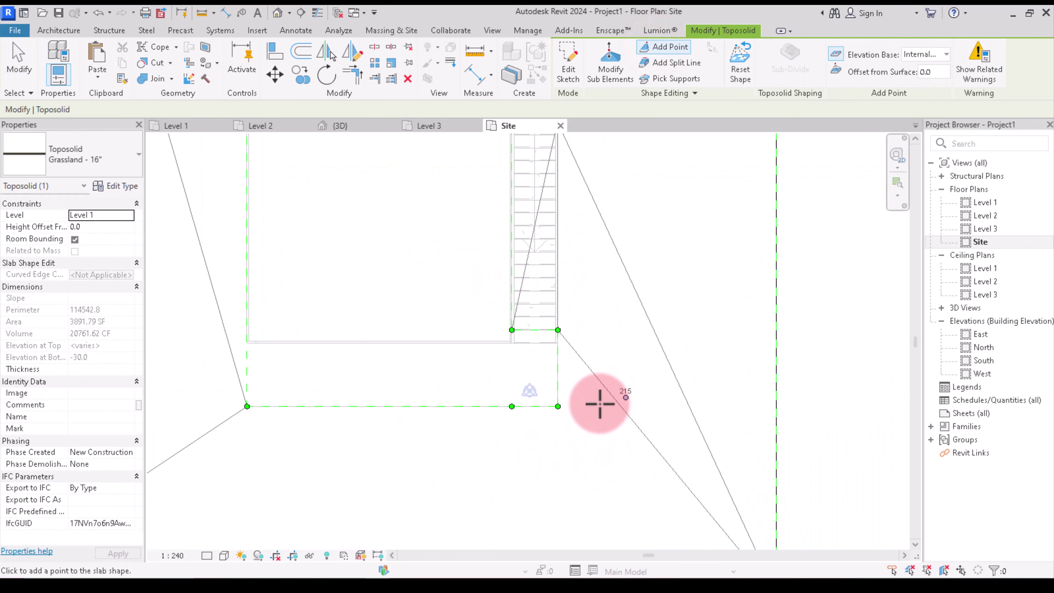
scroll(600, 403, "down", 2)
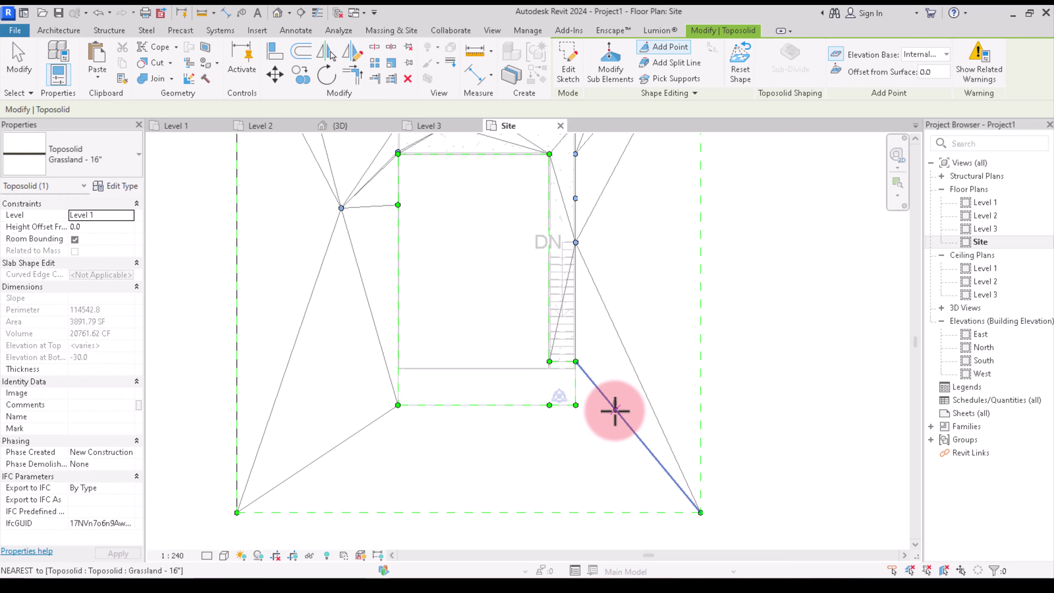
left_click(615, 410)
scroll(607, 410, "up", 2)
scroll(639, 404, "down", 3)
scroll(643, 405, "up", 1)
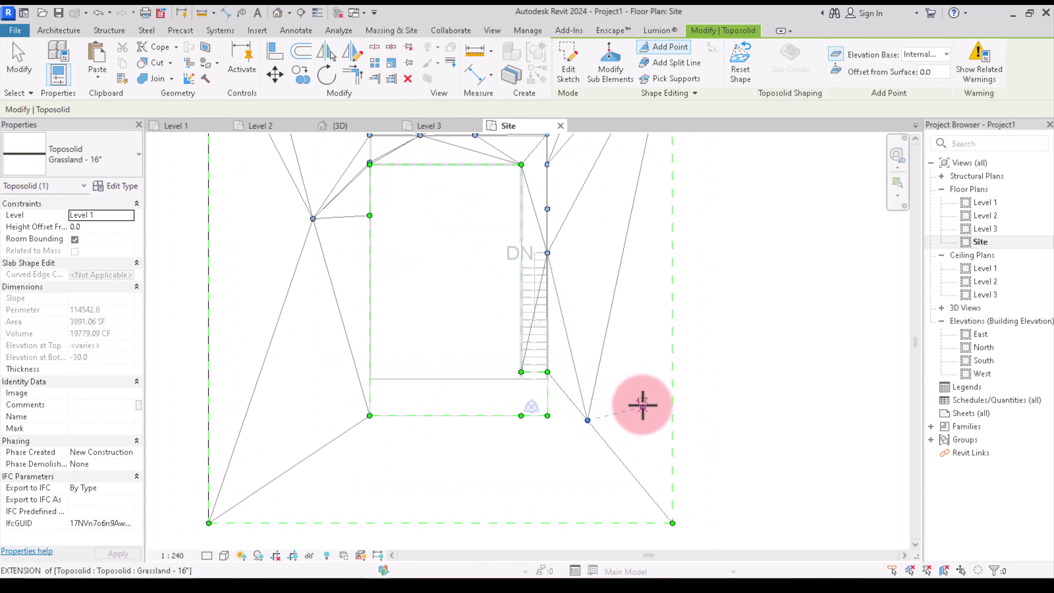
left_click(666, 417)
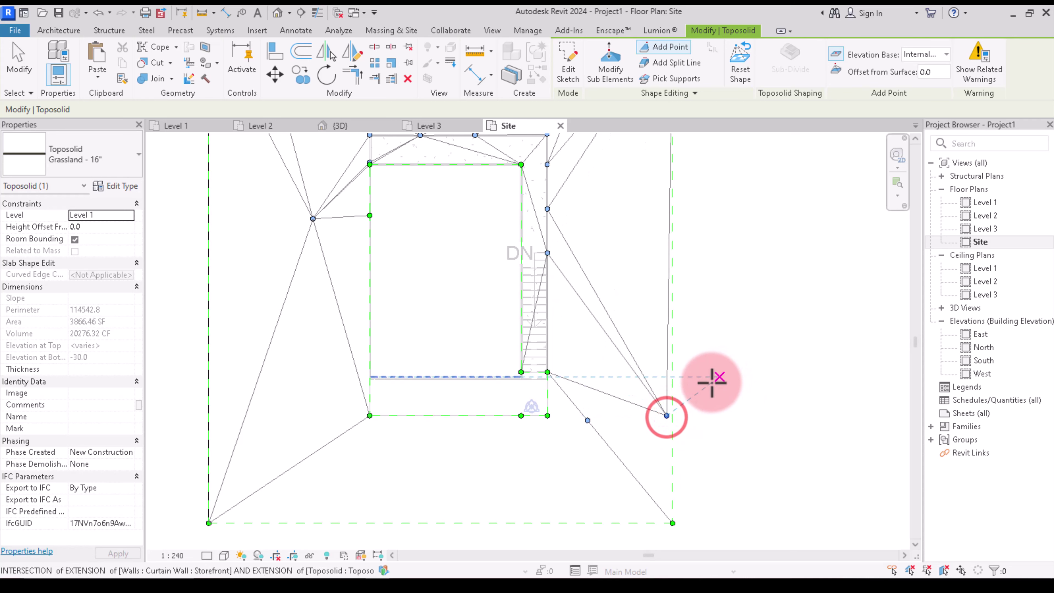
scroll(678, 396, "down", 3)
scroll(715, 400, "up", 4)
scroll(740, 353, "up", 2)
left_click(741, 351)
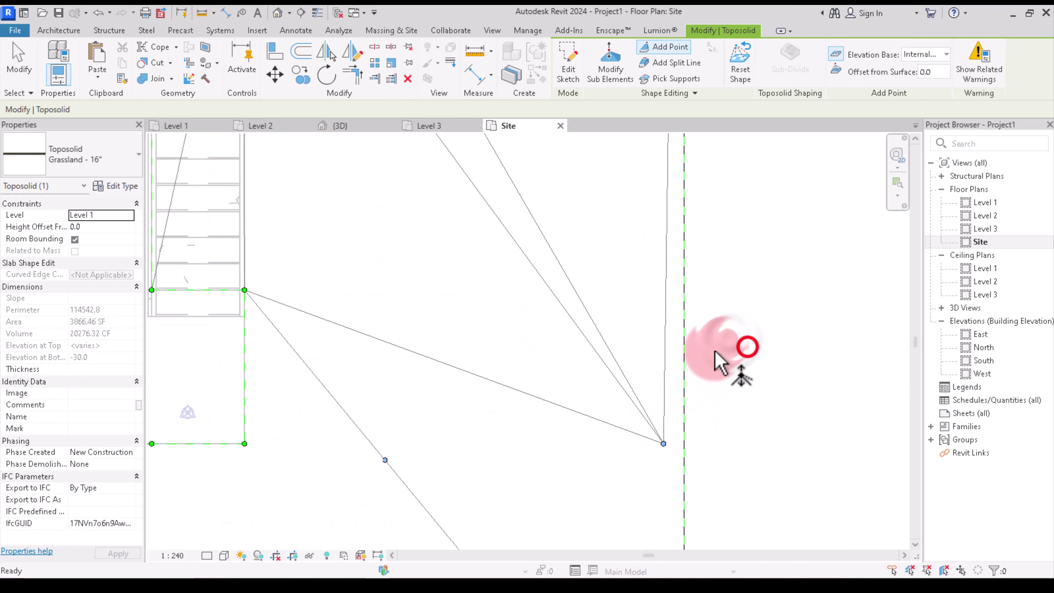
Check the toposolid points near the stair base in 3D, then cancel Modify Sub Elements
scroll(498, 374, "down", 3)
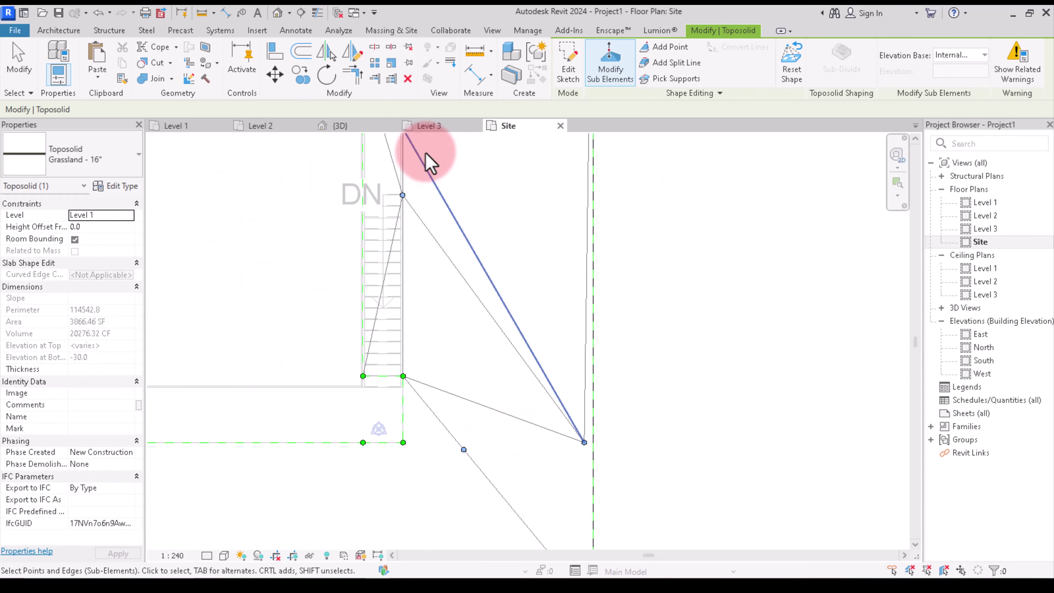
left_click(363, 126)
scroll(639, 398, "down", 3)
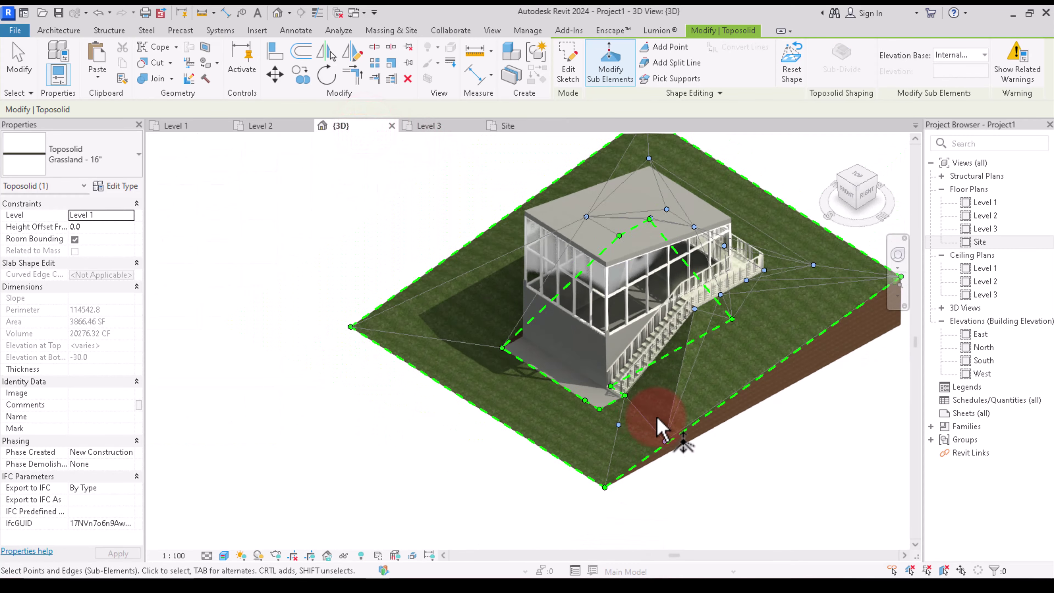
scroll(564, 454, "up", 3)
left_click(677, 391)
scroll(581, 494, "up", 2)
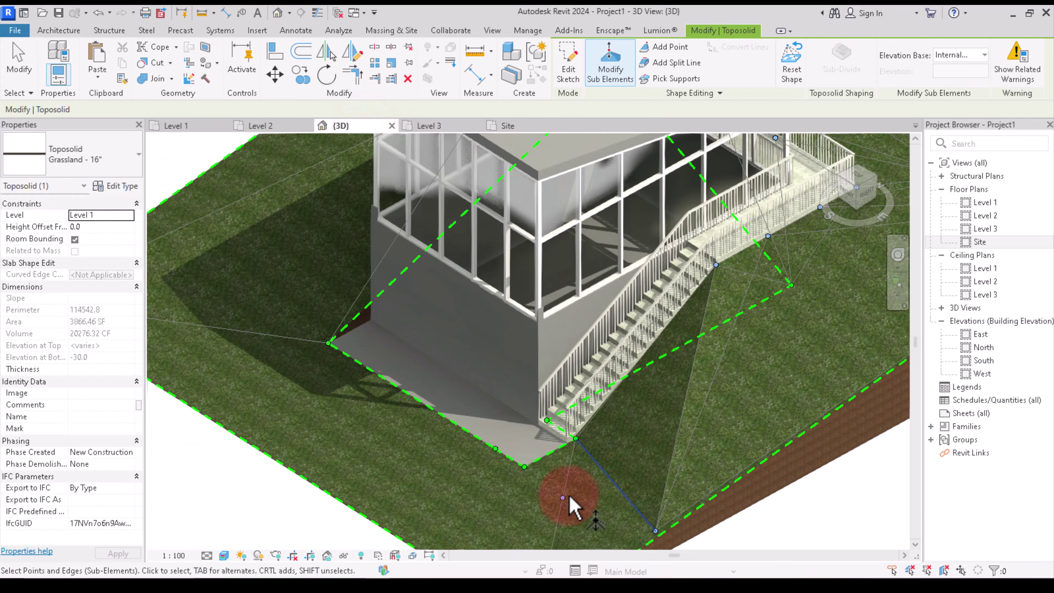
scroll(598, 483, "down", 1)
scroll(568, 499, "up", 2)
scroll(591, 478, "down", 4)
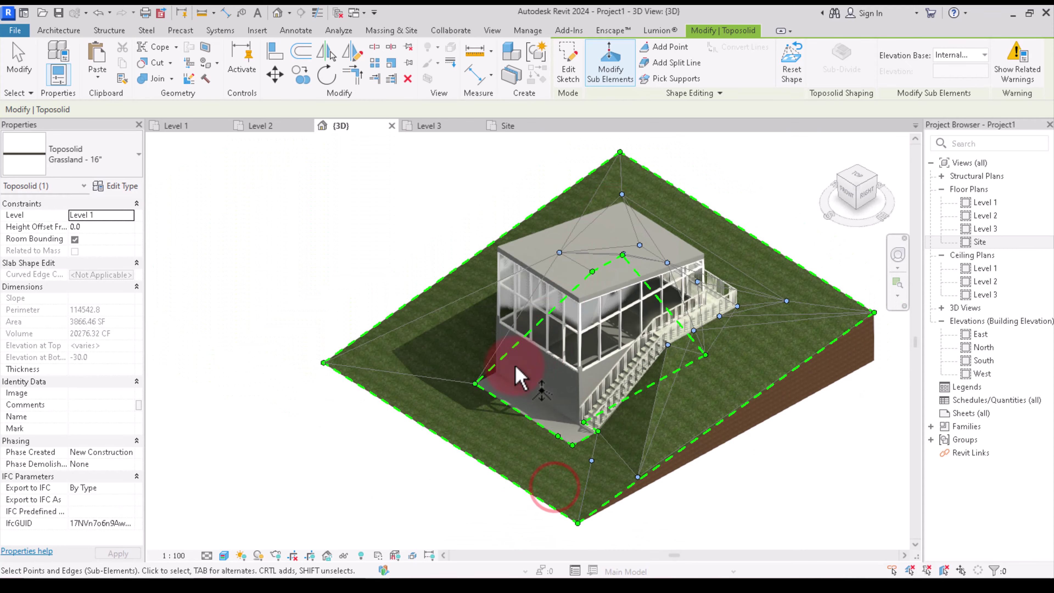
right_click(337, 239)
left_click(357, 233)
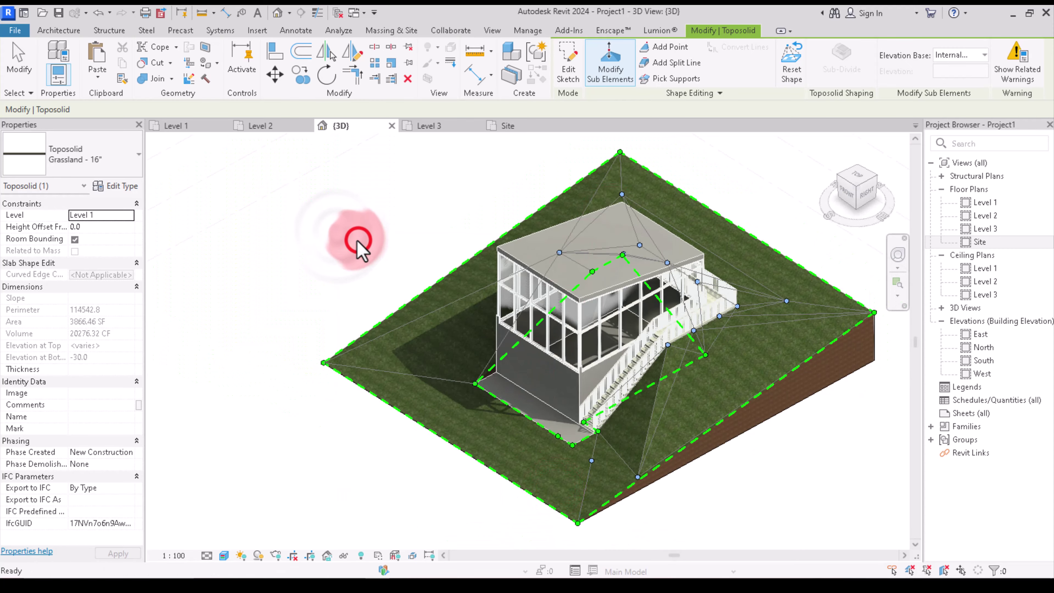
scroll(671, 458, "up", 2)
scroll(612, 434, "up", 3)
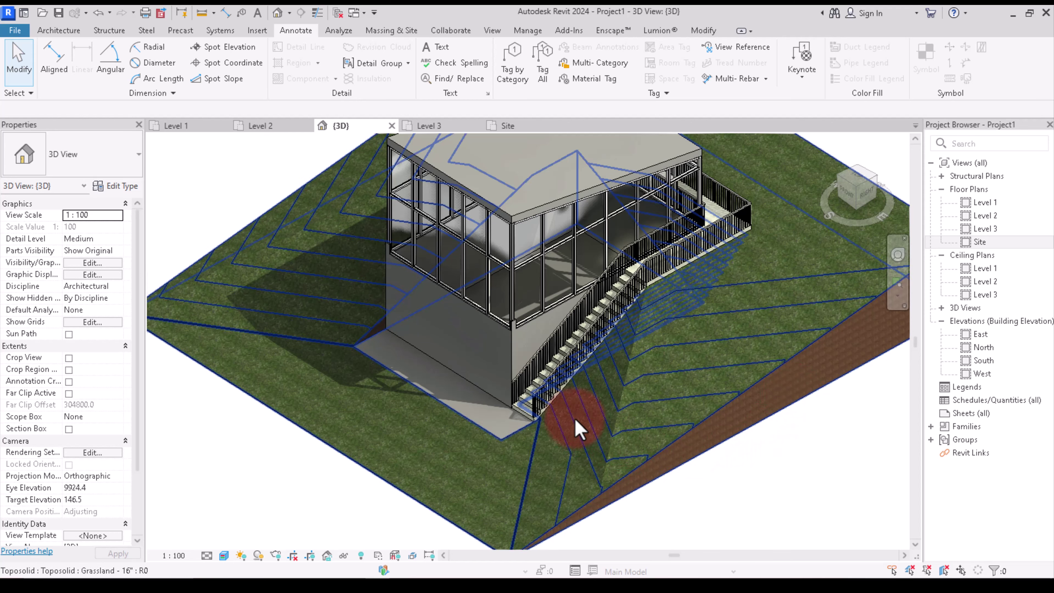
scroll(623, 403, "down", 2)
scroll(730, 373, "down", 2)
left_click(886, 191)
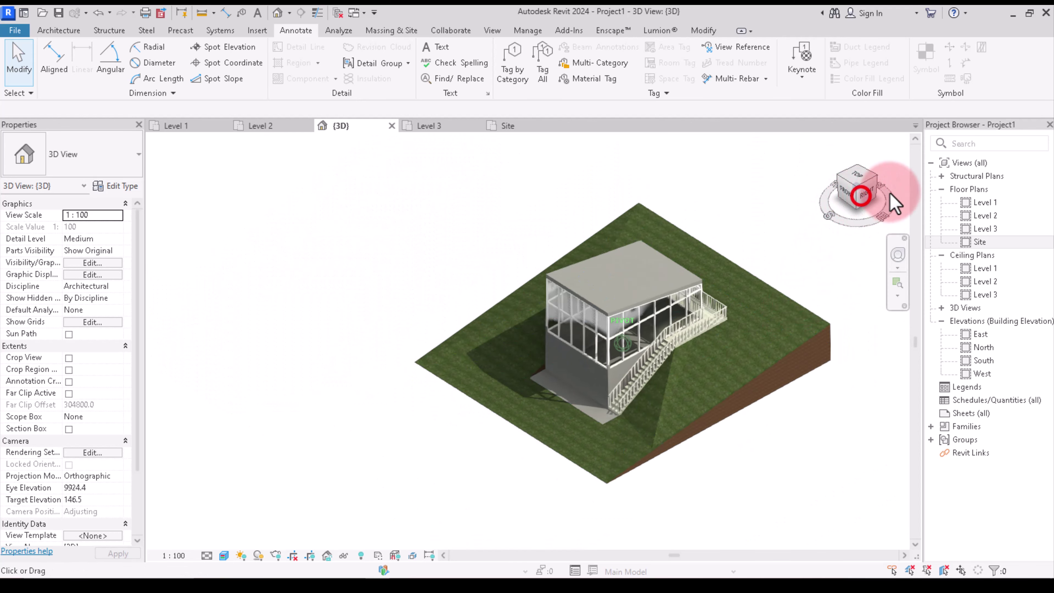
middle_click_drag(295, 187, 348, 177, "shift")
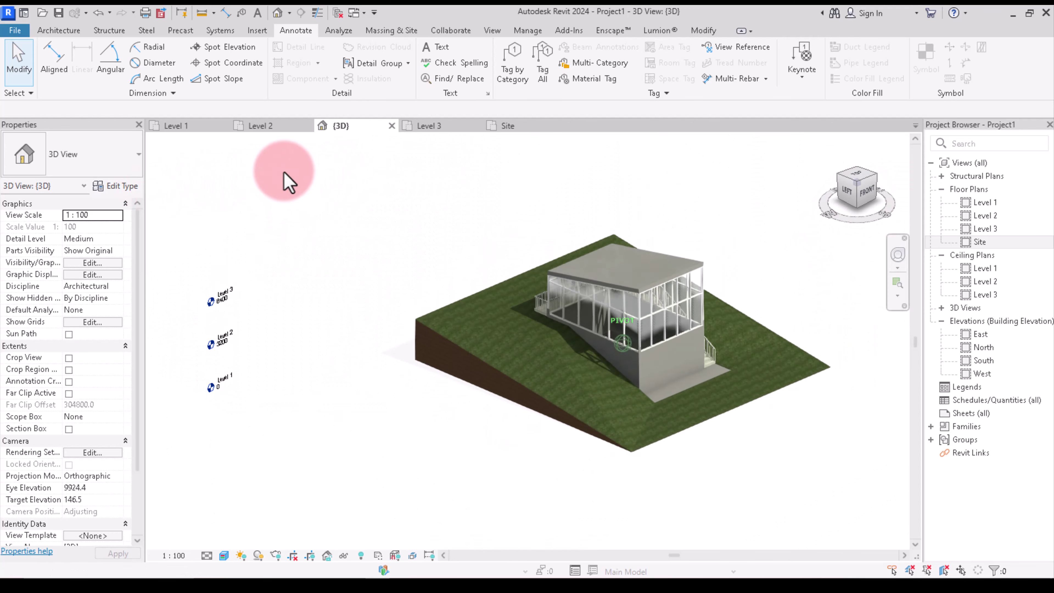
left_click(870, 169)
mouse_move(764, 183)
middle_mouse_down("shift")
mouse_move(230, 160)
mouse_move(694, 395)
middle_mouse_up("shift")
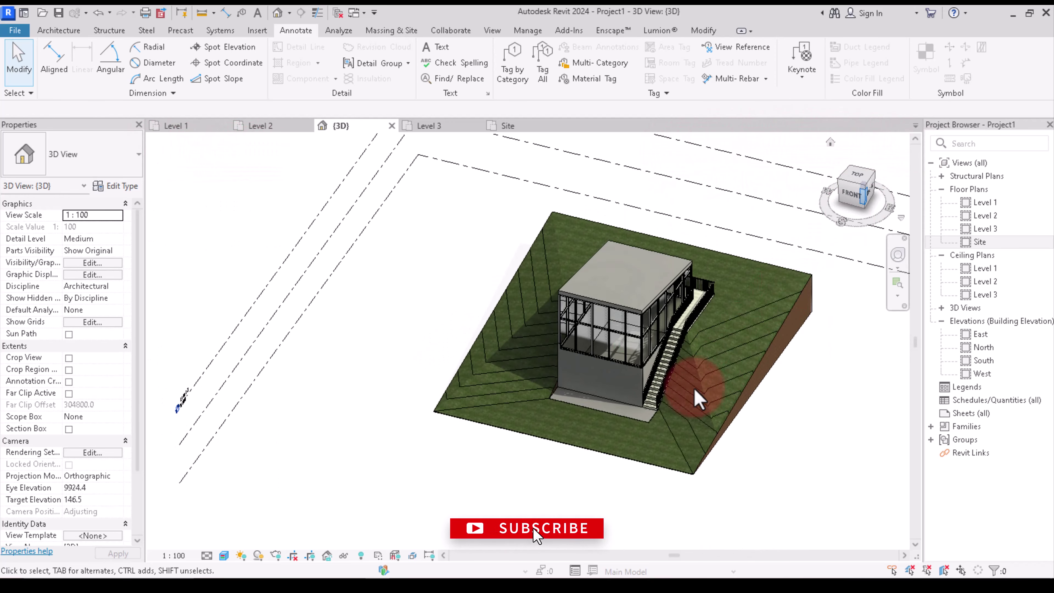
scroll(639, 409, "down", 3)
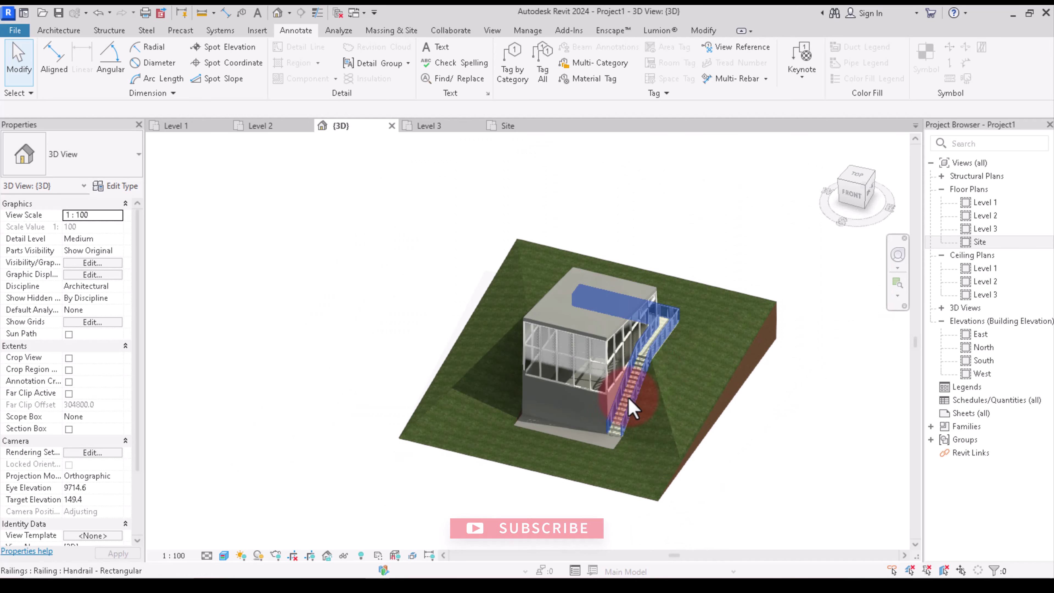
left_click(861, 214)
left_click_drag(851, 199, 835, 188)
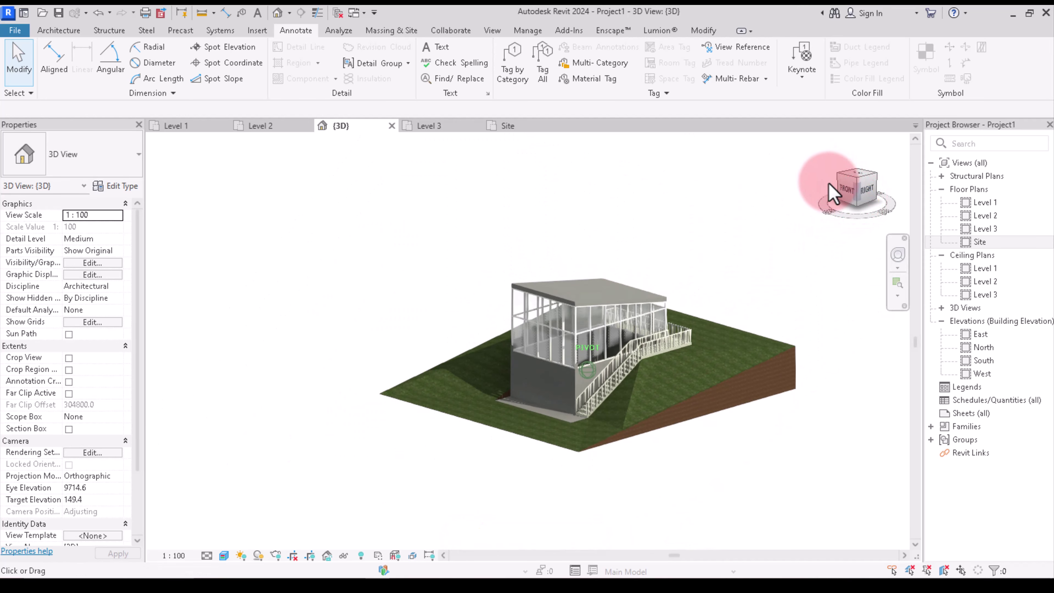
mouse_move(833, 193)
left_mouse_down()
mouse_move(753, 236)
mouse_move(675, 301)
left_mouse_up()
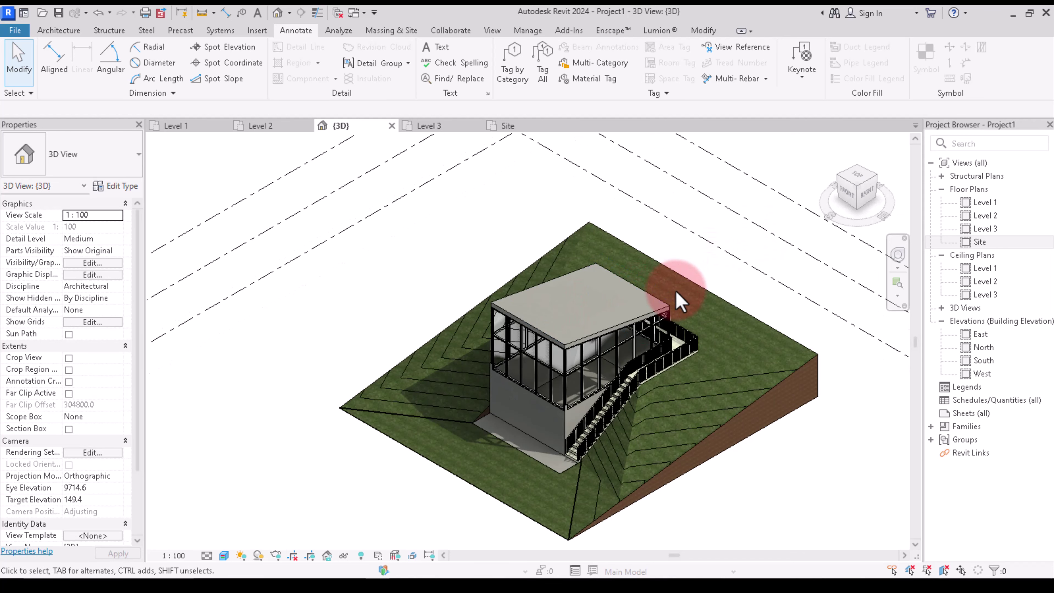